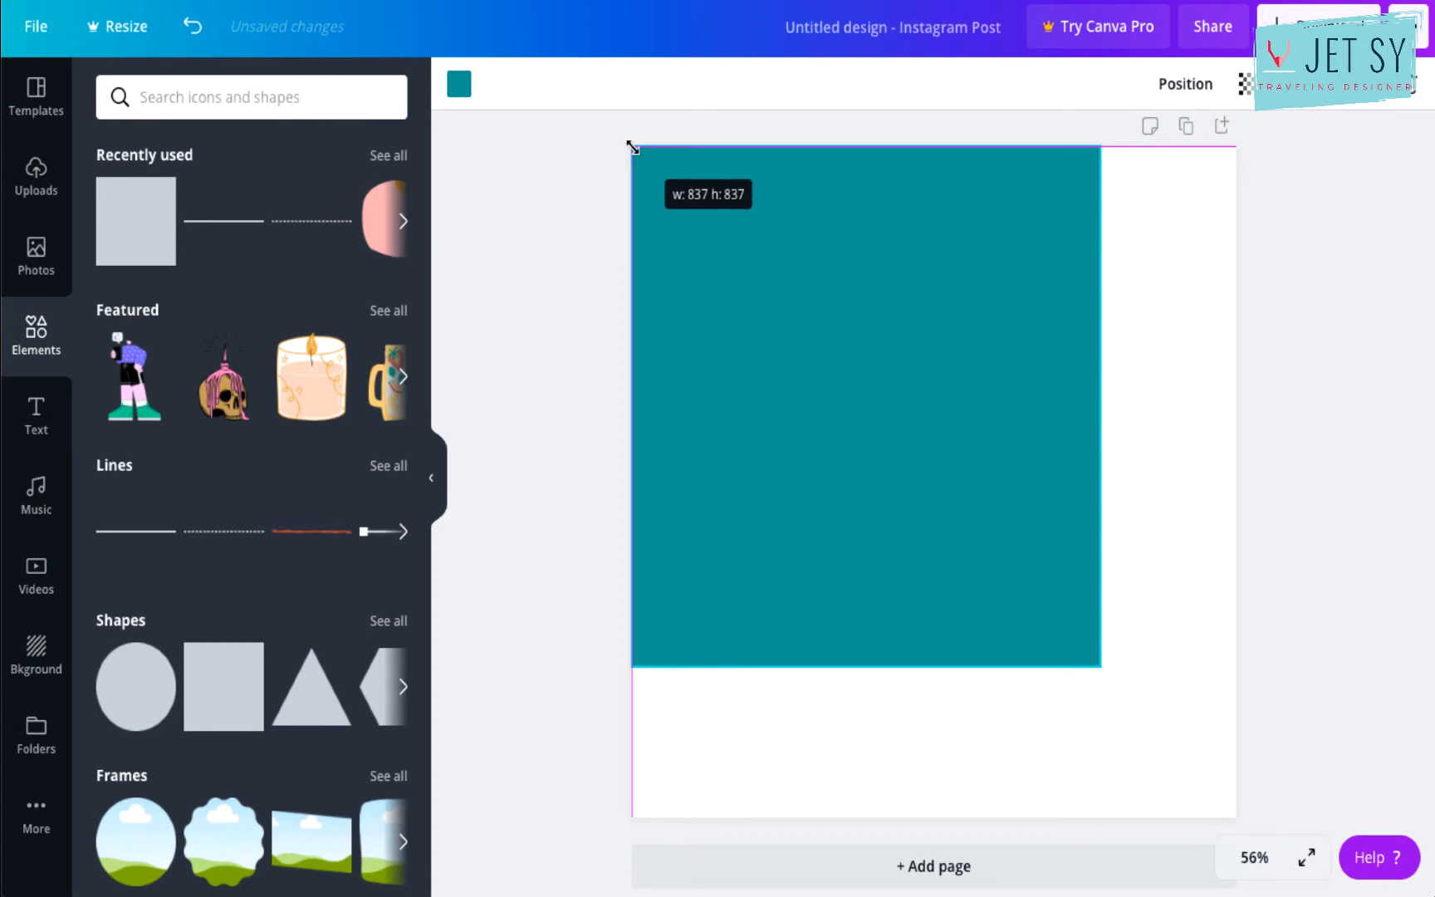
Enlarge the teal square to cover the whole page and recolour it with a custom dark purplish grey.
{"action": "left_click_drag", "start_coordinate": [1109, 677], "coordinate": [1239, 818]}
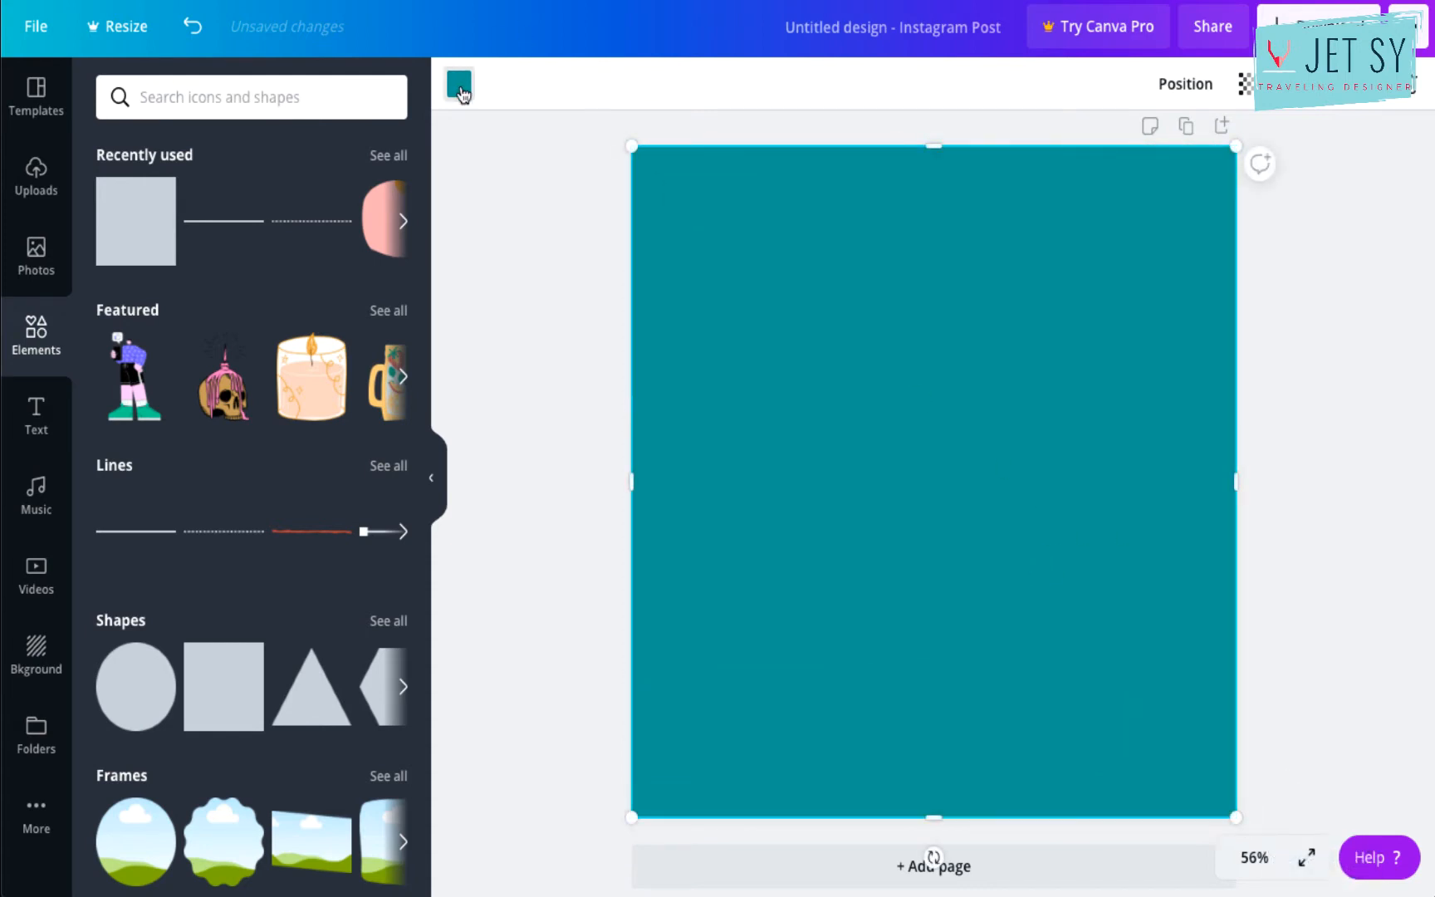
{"action": "left_click", "coordinate": [459, 87]}
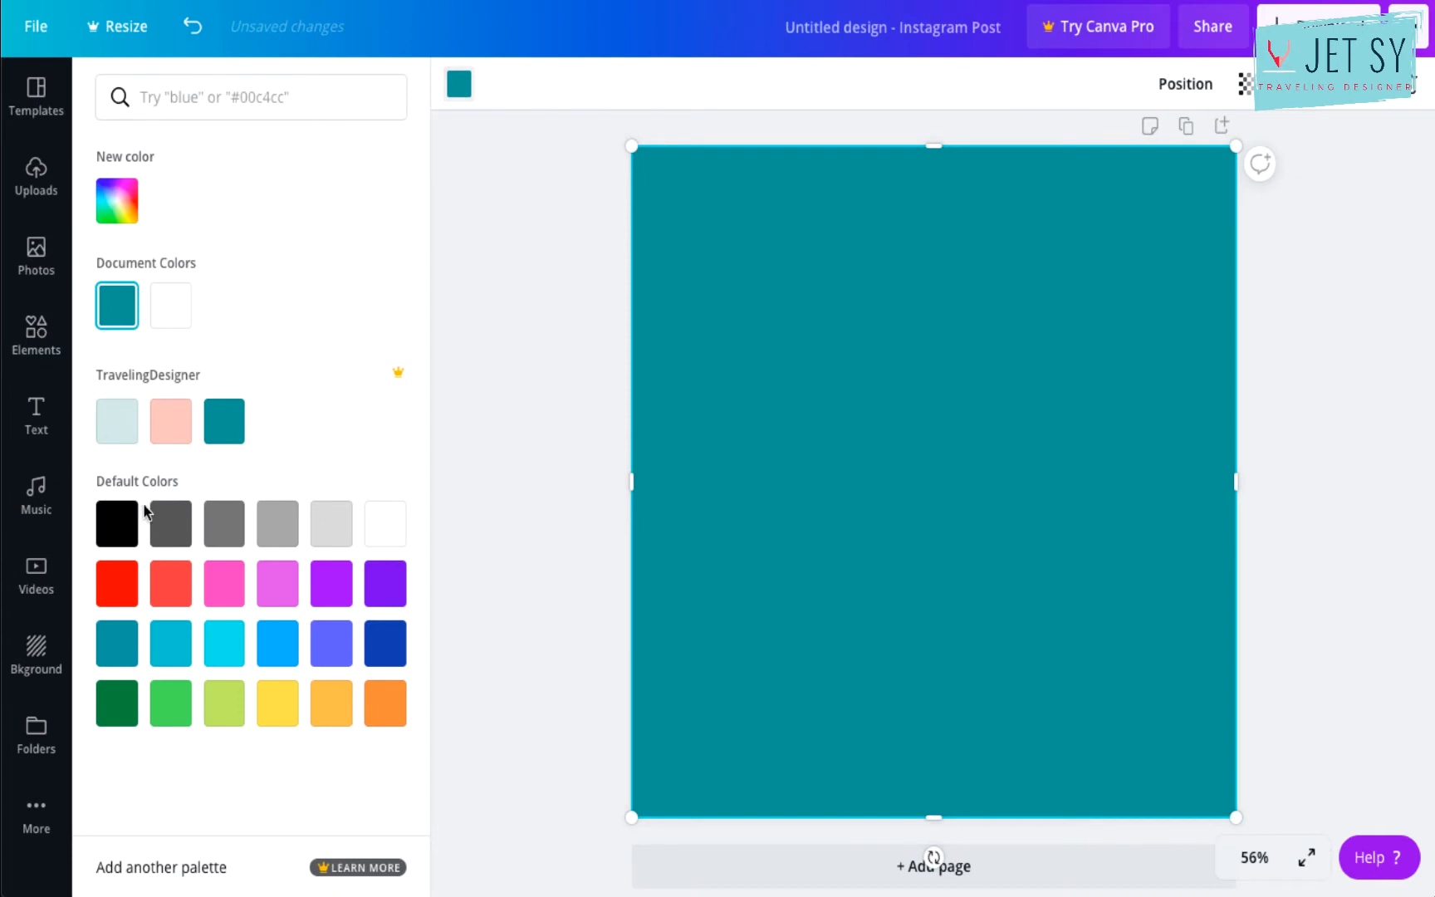
{"action": "left_click", "coordinate": [122, 211]}
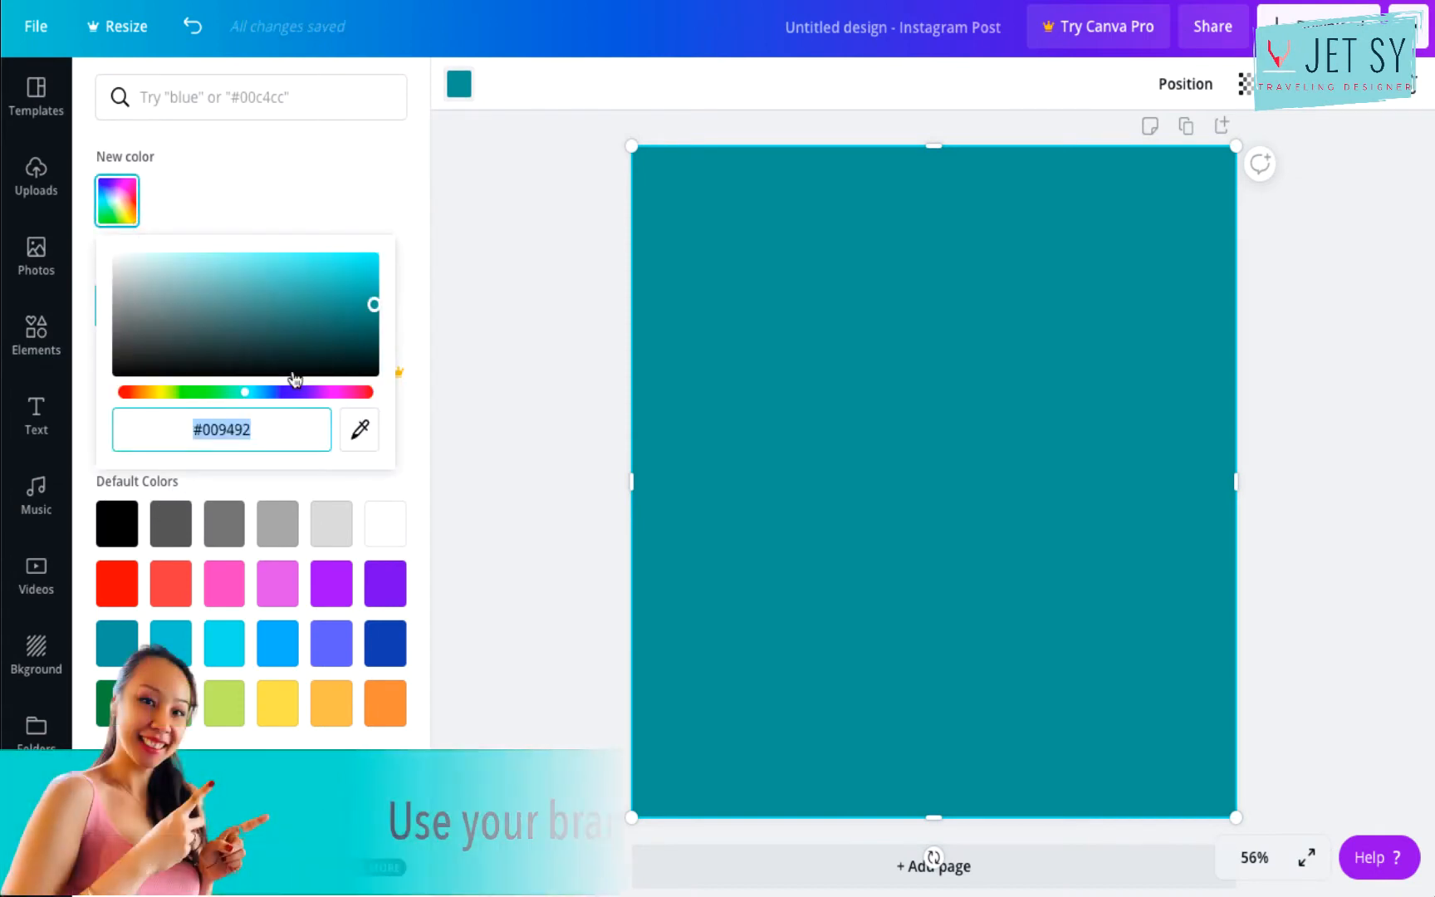
{"action": "left_click", "coordinate": [312, 394]}
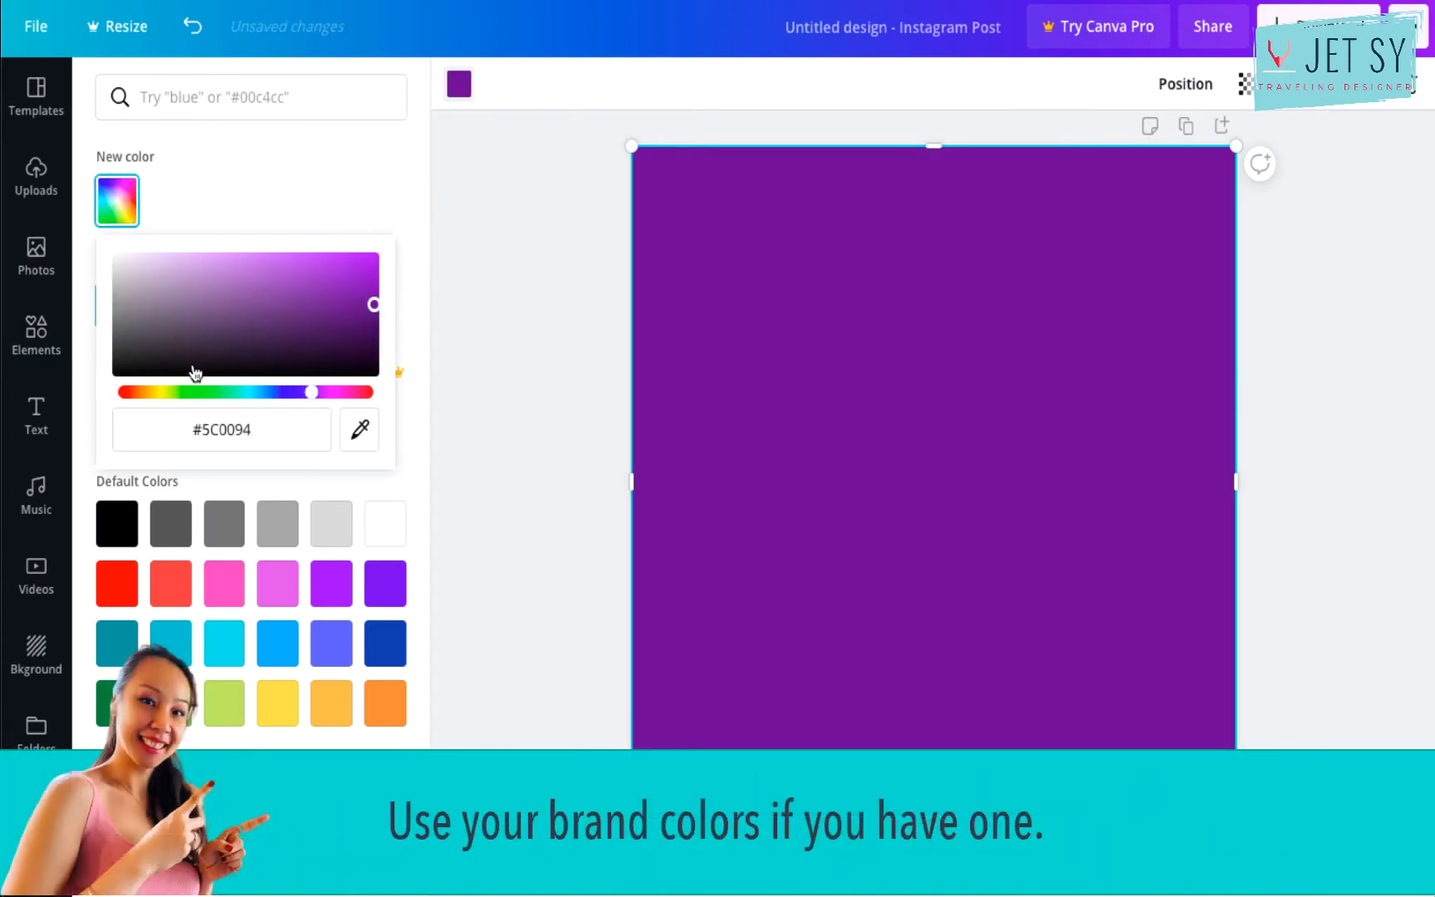
{"action": "left_click", "coordinate": [144, 347]}
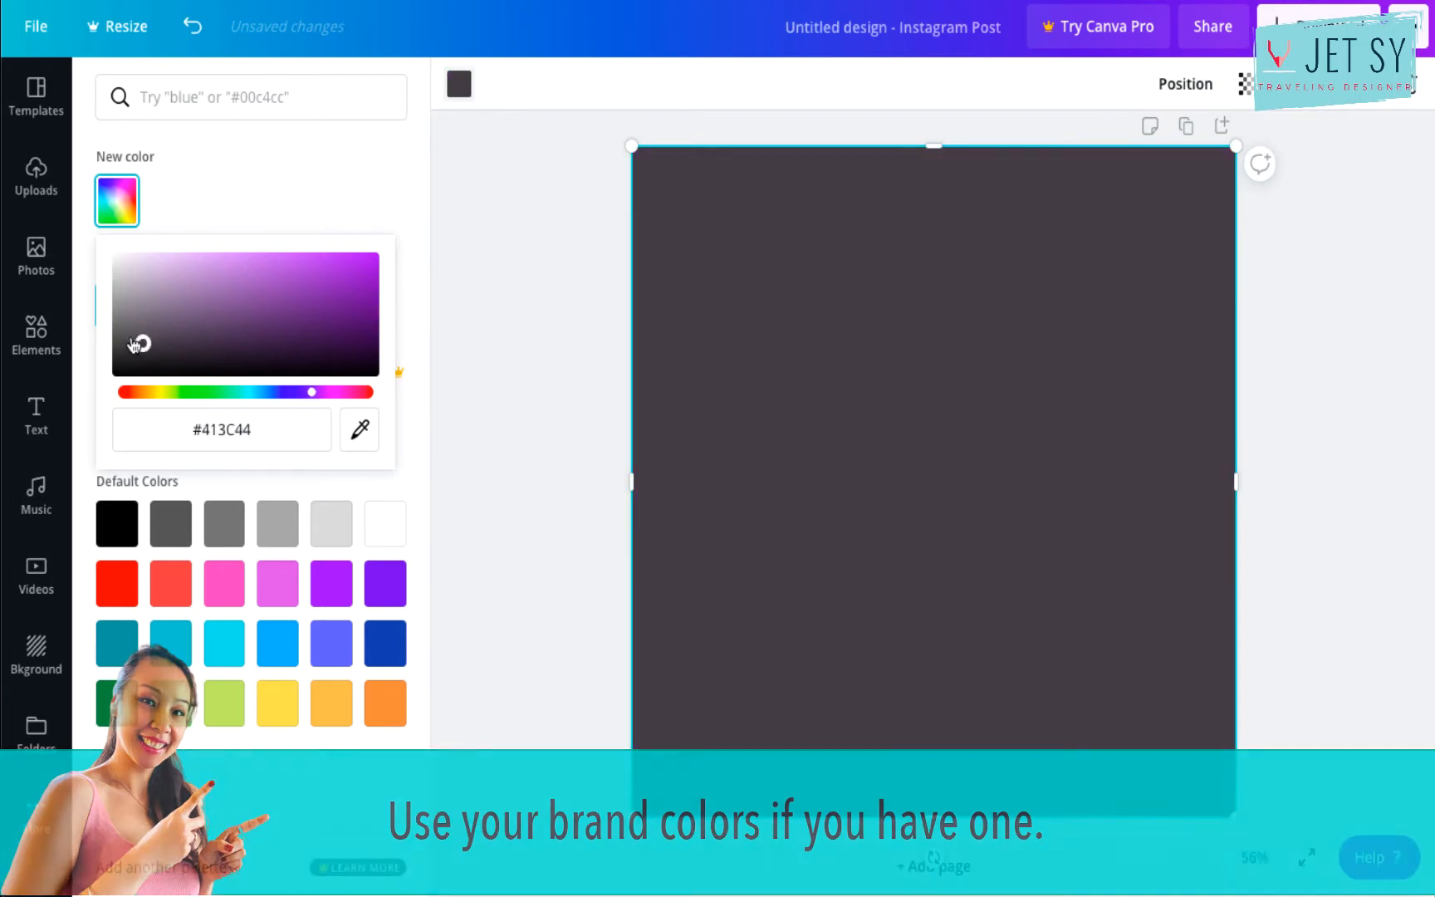
{"action": "left_click", "coordinate": [129, 343]}
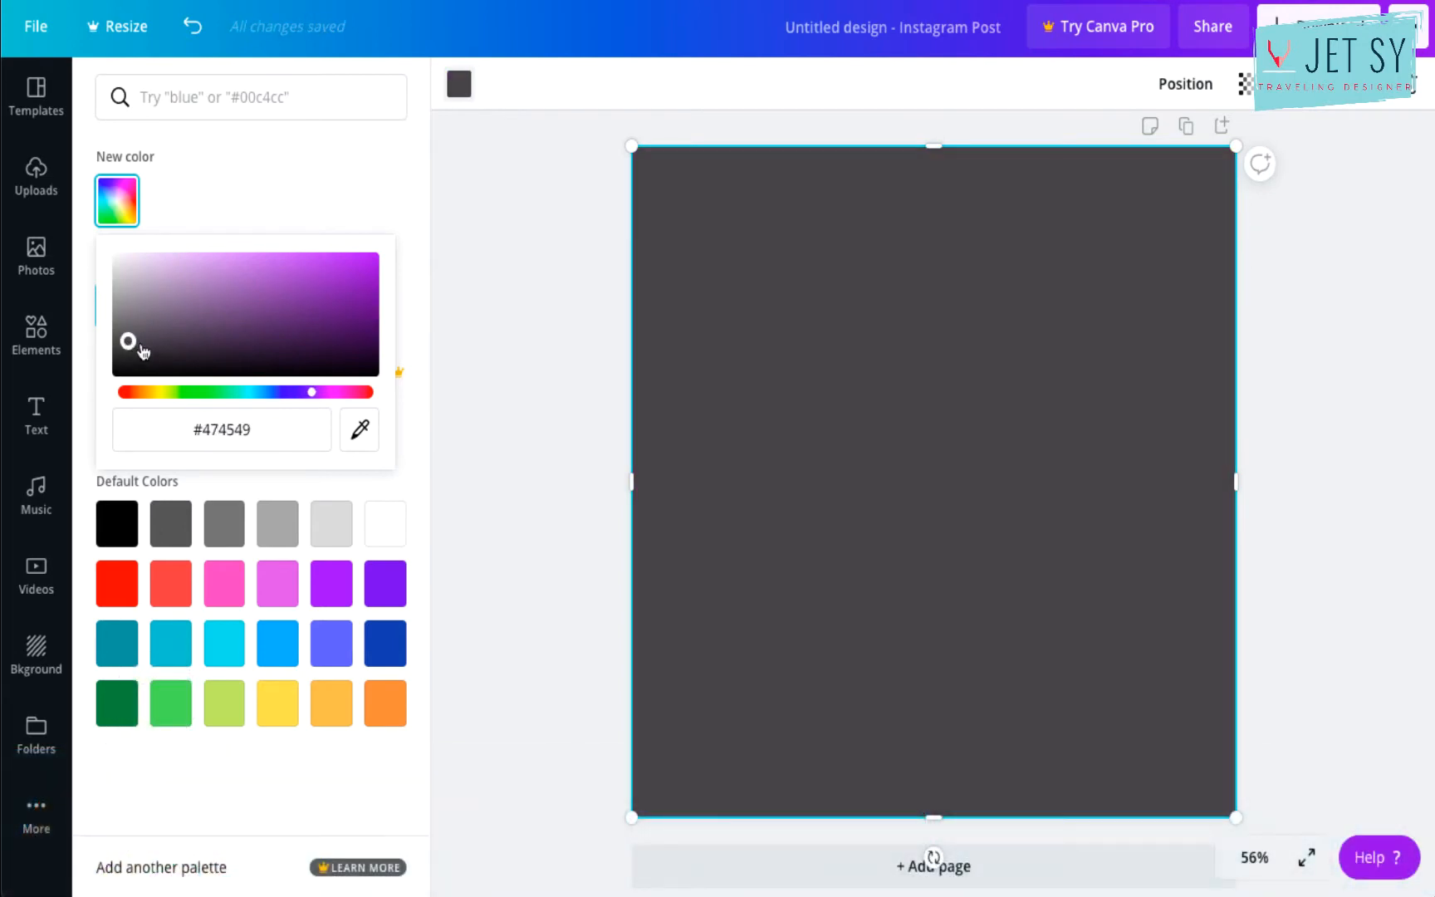
{"action": "left_click", "coordinate": [146, 347]}
{"action": "key", "text": "Escape"}
Add another square, flatten it into a thin teal bar and place it against the page's left edge.
{"action": "left_click", "coordinate": [159, 243]}
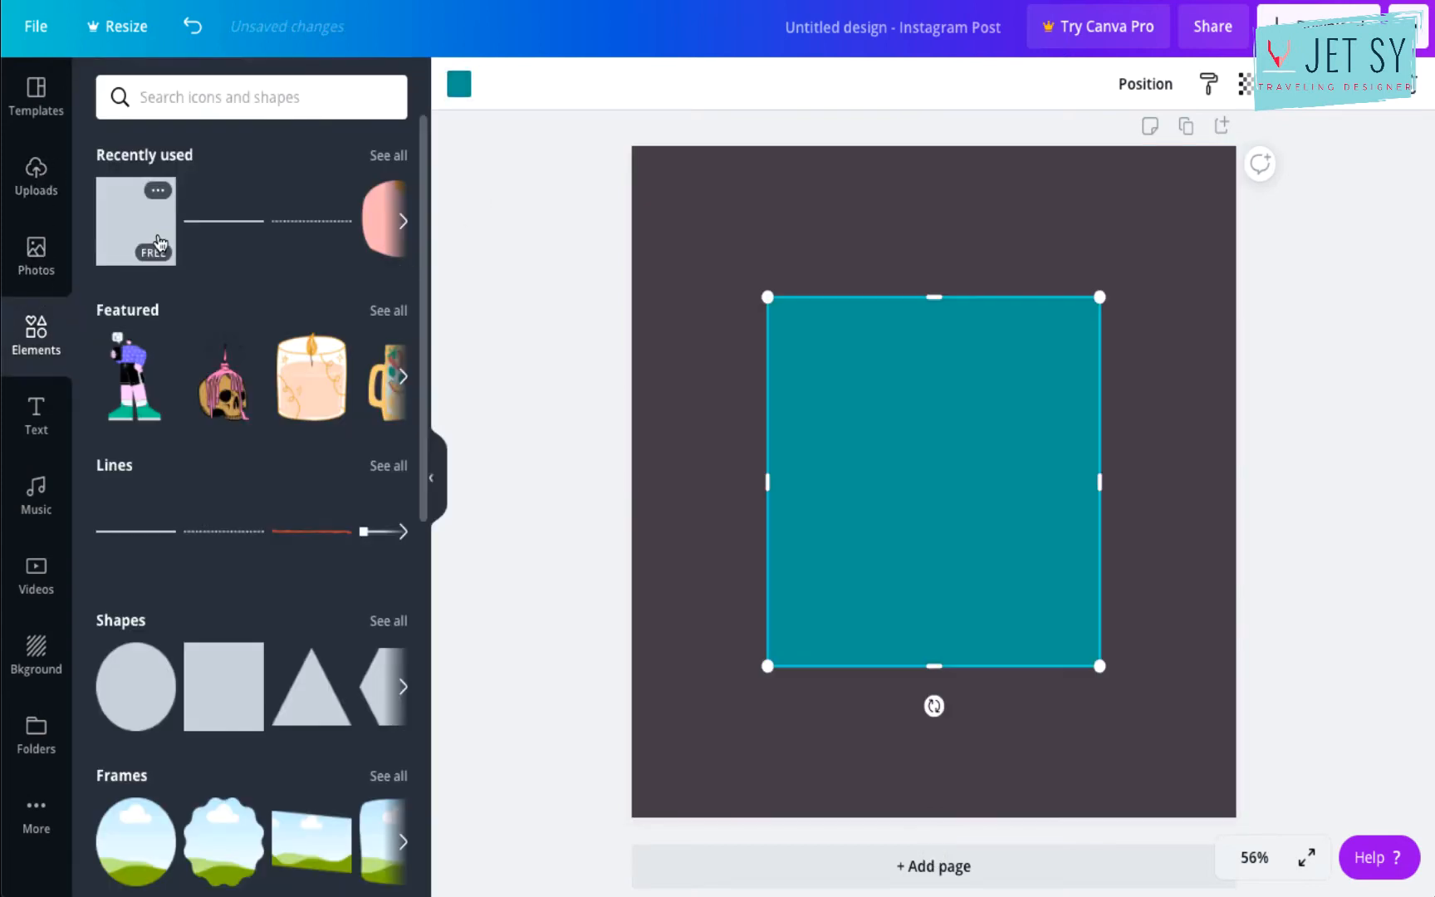
{"action": "left_click_drag", "start_coordinate": [934, 666], "coordinate": [848, 159]}
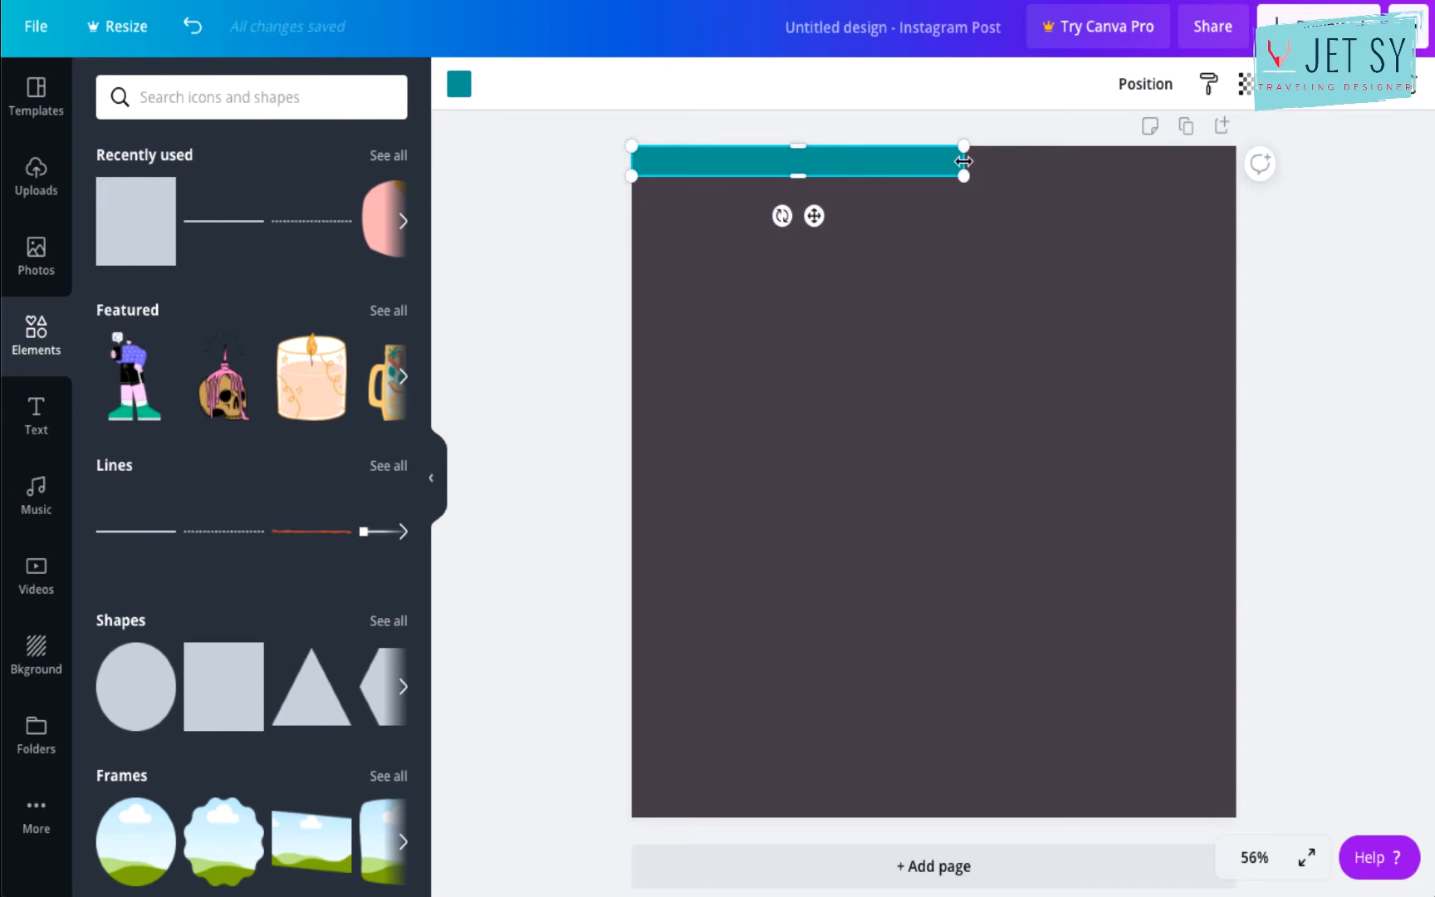
{"action": "left_click_drag", "start_coordinate": [899, 172], "coordinate": [894, 635]}
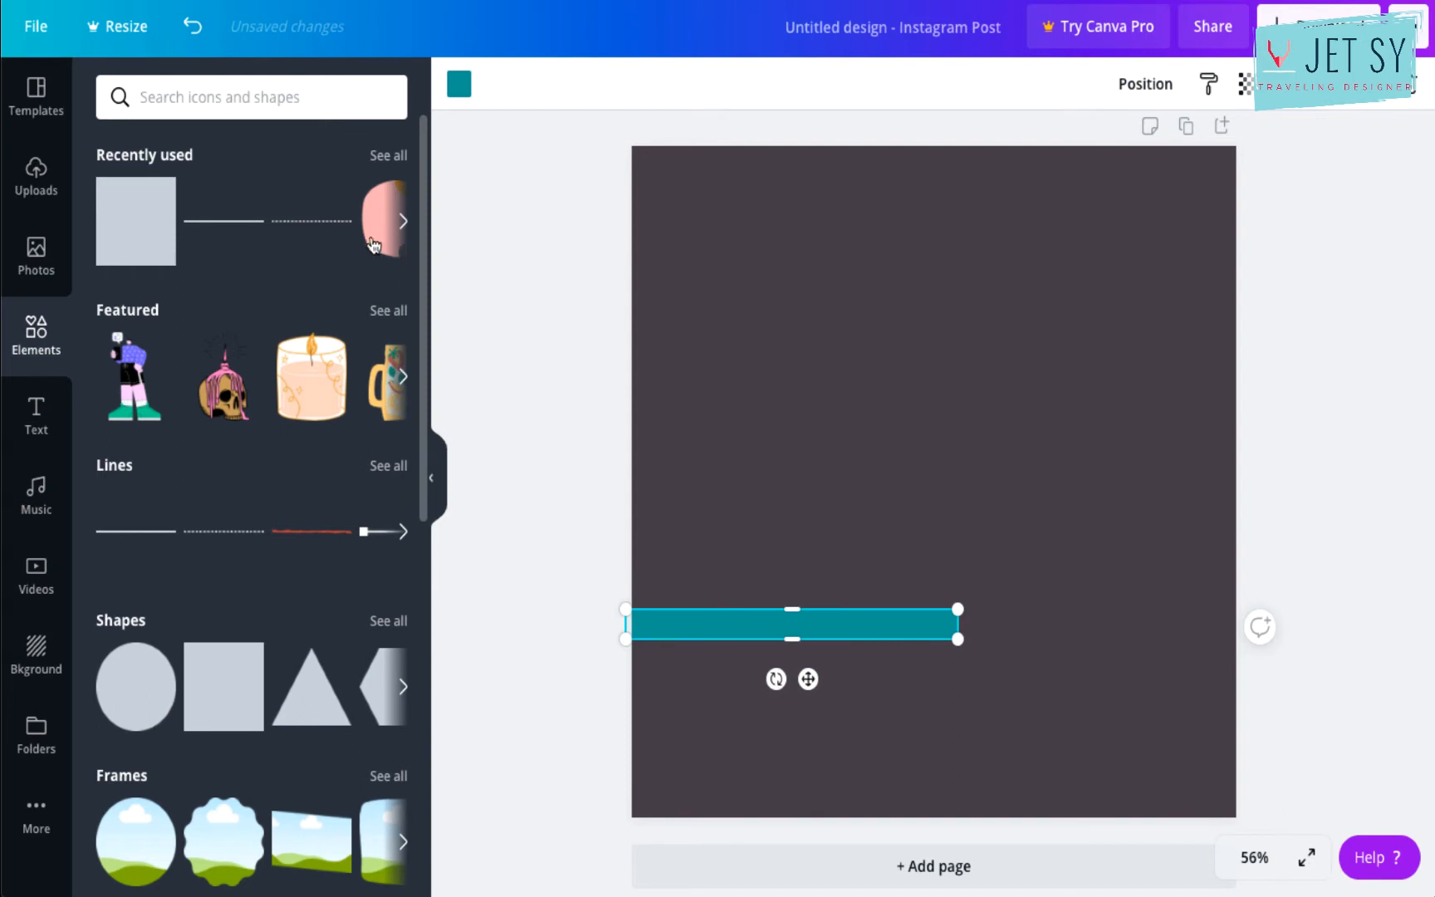
Add the pink round shape from Simple Drawn Objects, rotated and cropped by the page's bottom edge, and move the teal bar to the upper left.
{"action": "mouse_move", "coordinate": [369, 243]}
{"action": "left_mouse_down"}
{"action": "mouse_move", "coordinate": [162, 263]}
{"action": "mouse_move", "coordinate": [368, 226]}
{"action": "left_mouse_up"}
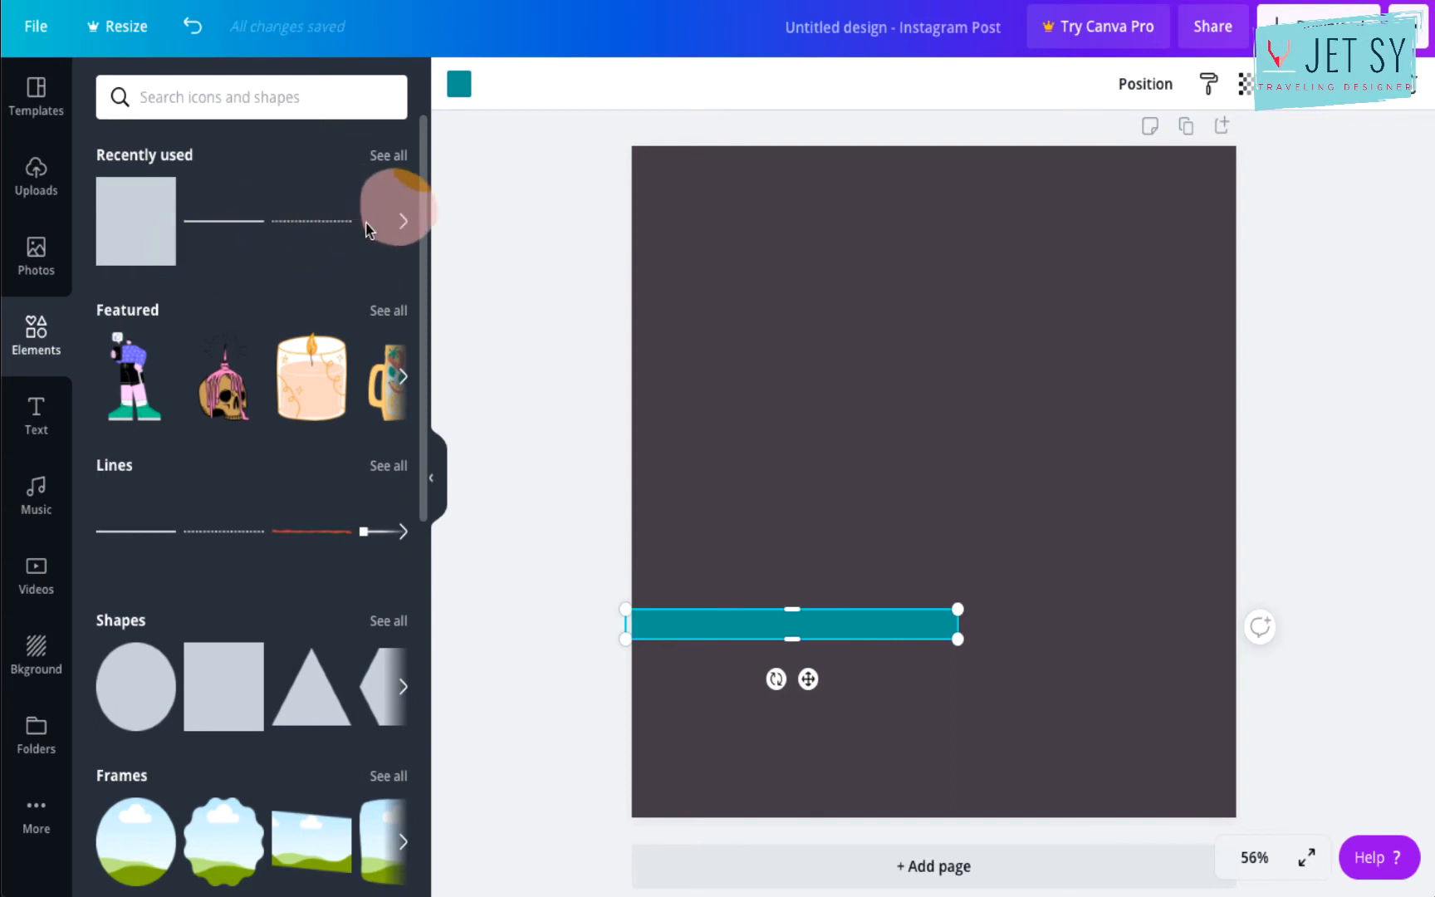
{"action": "scroll", "coordinate": [264, 633], "scroll_direction": "down", "scroll_amount": 10}
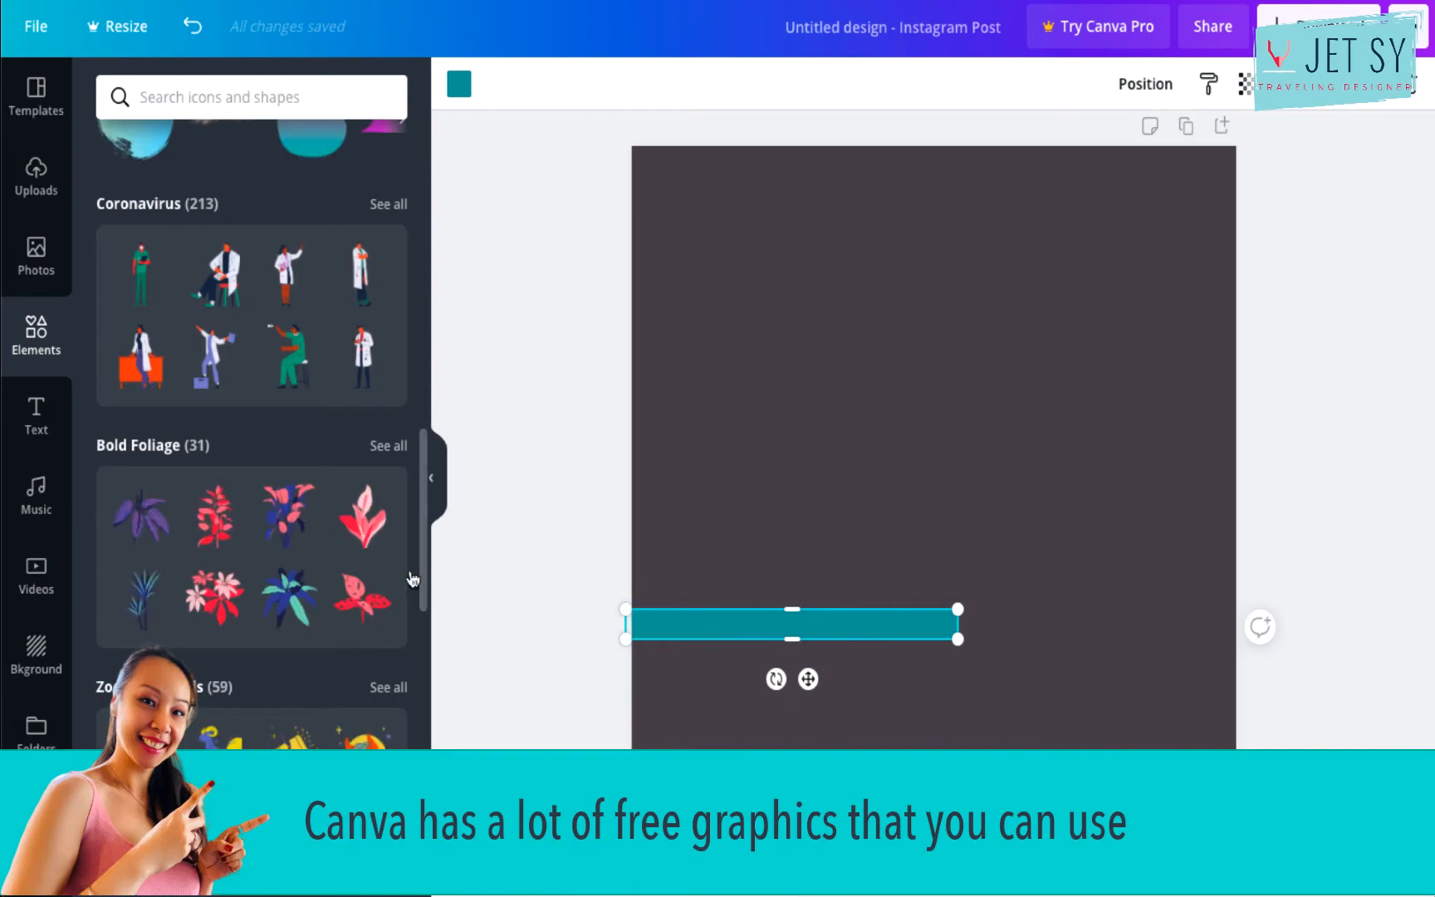
{"action": "scroll", "coordinate": [245, 417], "scroll_direction": "down", "scroll_amount": 7}
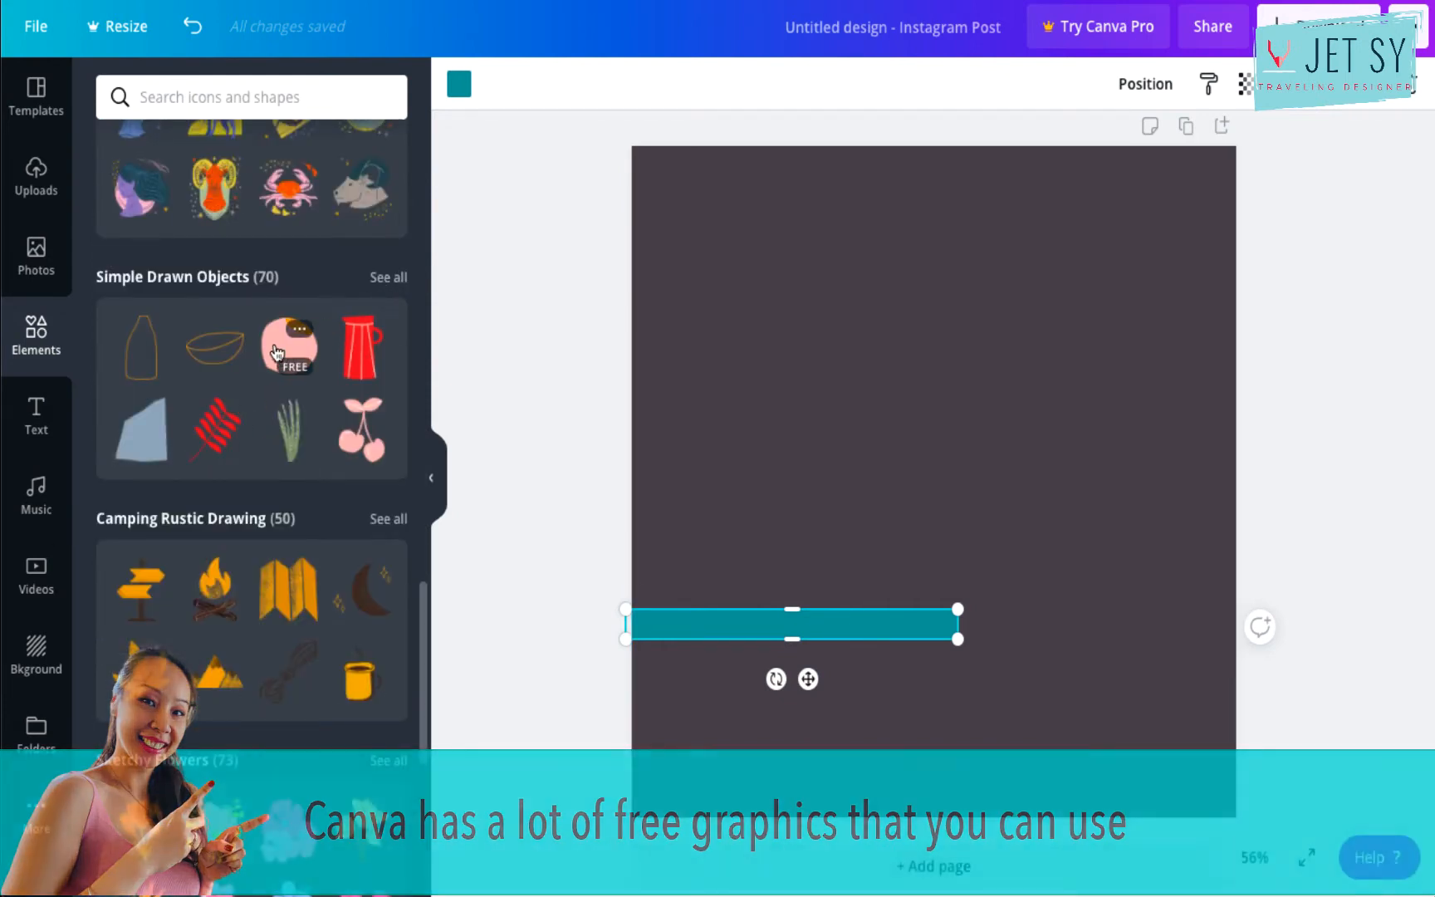
{"action": "left_click", "coordinate": [277, 351]}
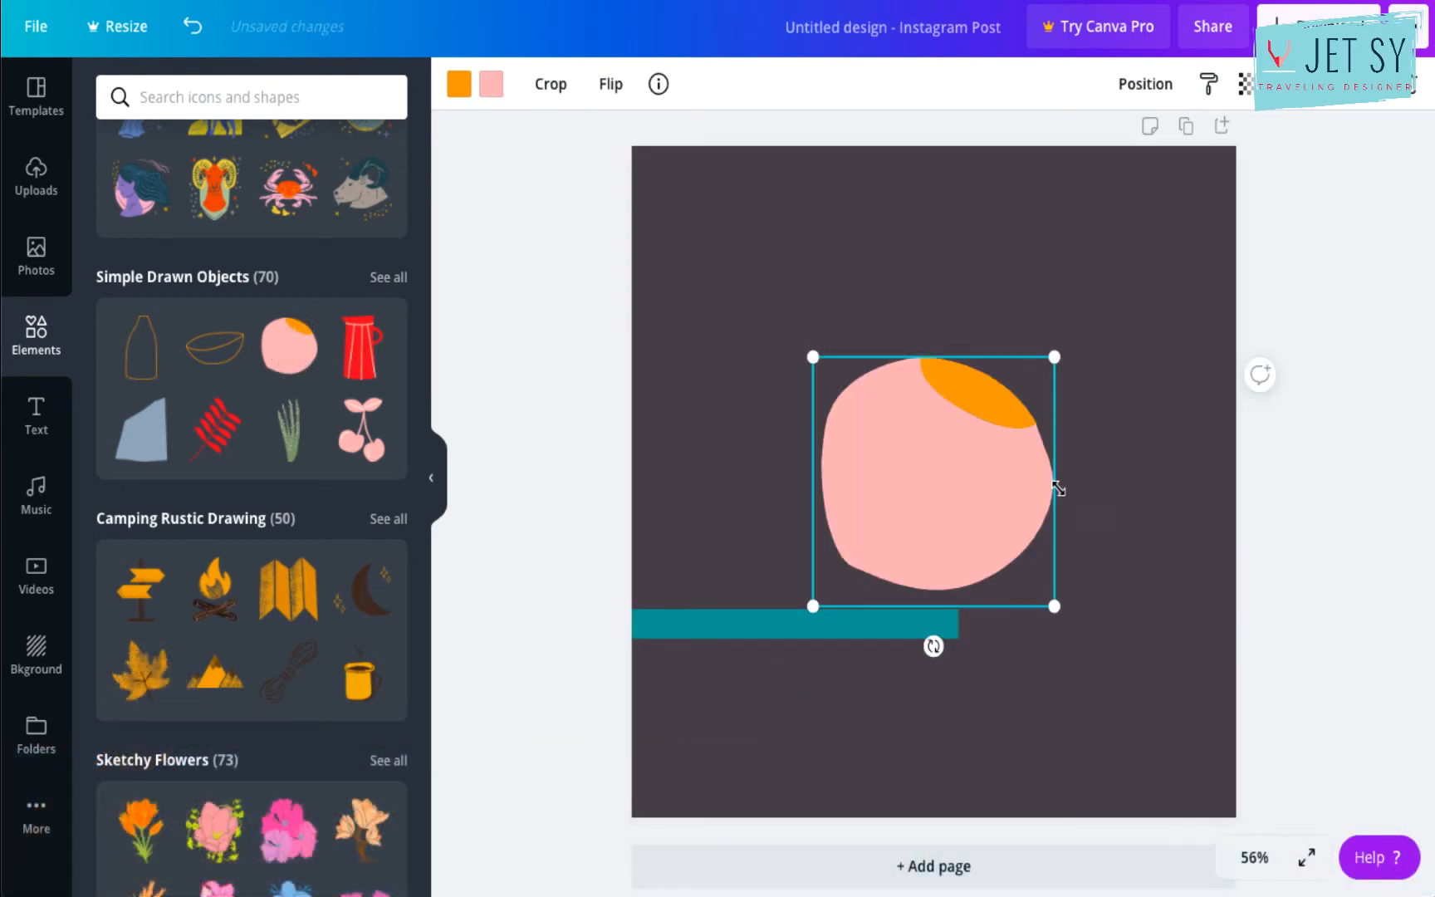
{"action": "left_click_drag", "start_coordinate": [901, 674], "coordinate": [864, 333]}
{"action": "left_click_drag", "start_coordinate": [963, 444], "coordinate": [796, 735]}
{"action": "left_click", "coordinate": [553, 406]}
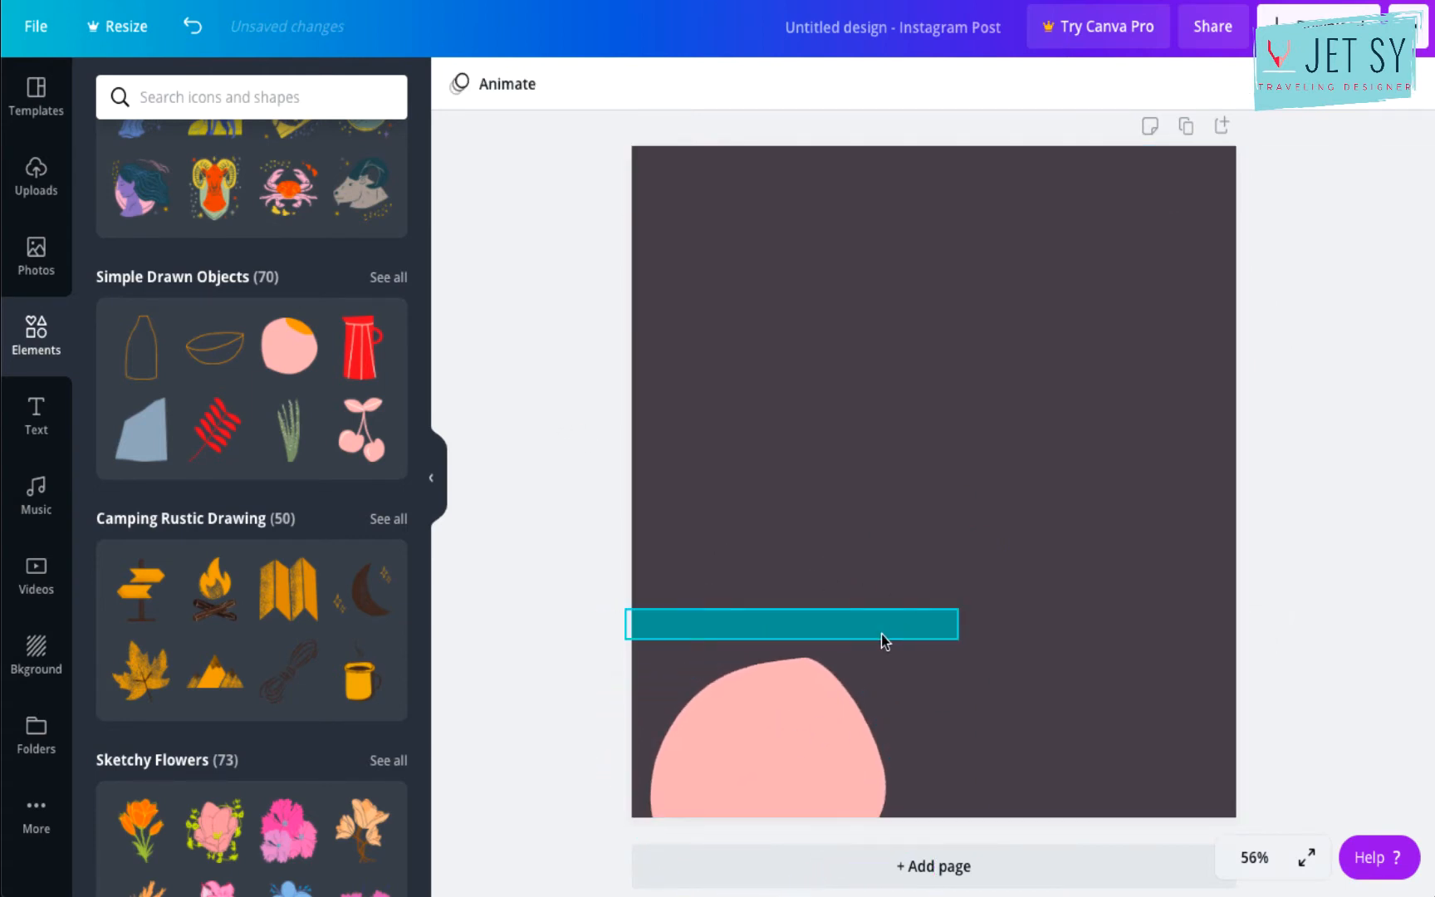
{"action": "left_click_drag", "start_coordinate": [881, 635], "coordinate": [876, 309]}
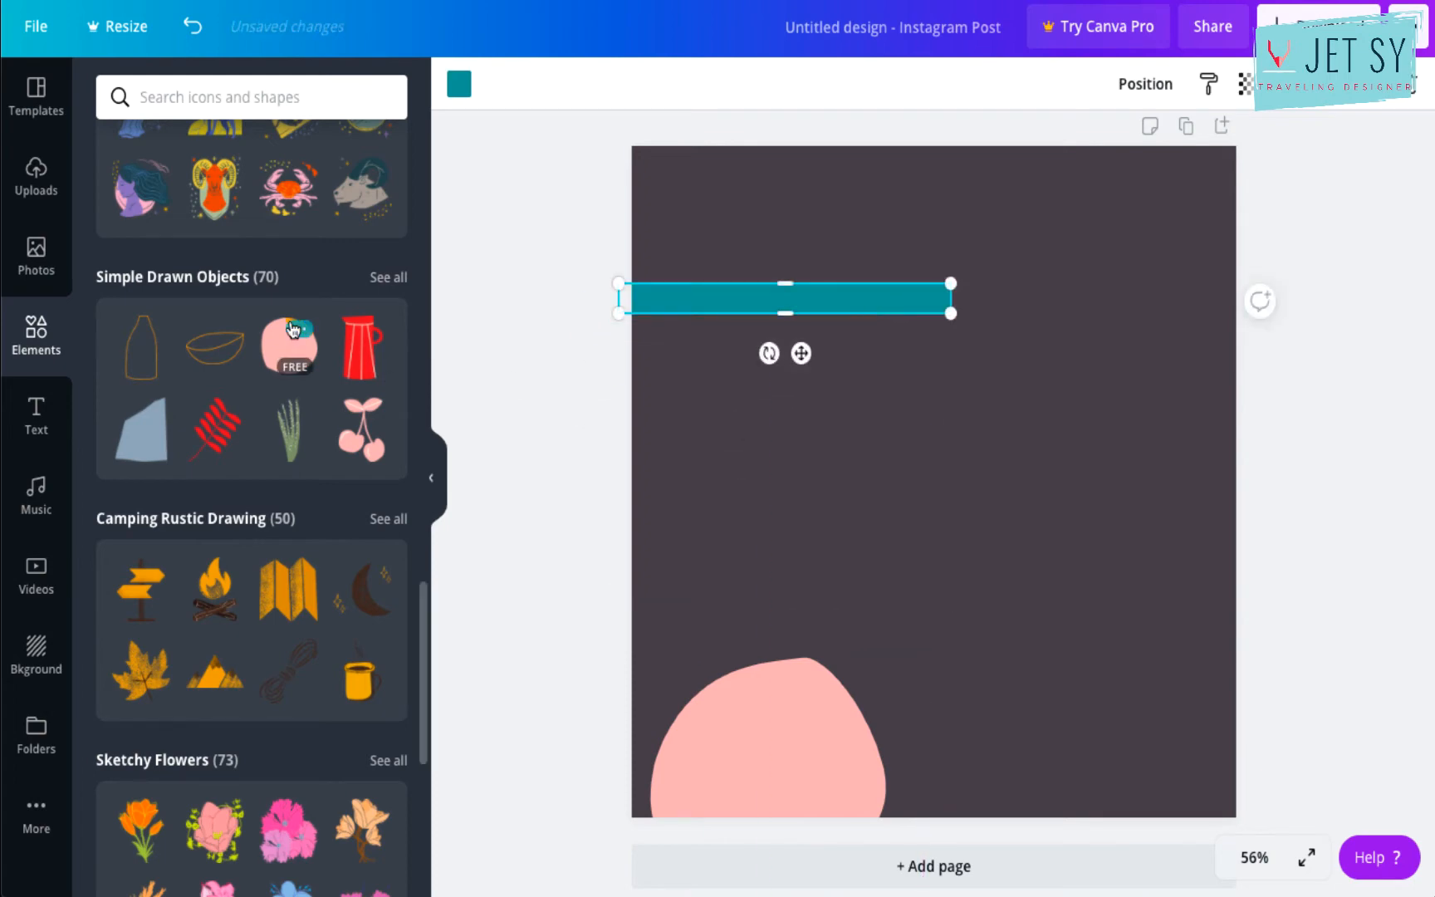
Add a small white dotted line, turn it upright and repeat it as three parallel lines overlapping the top of the pink shape.
{"action": "scroll", "coordinate": [292, 328], "scroll_direction": "up", "scroll_amount": 15}
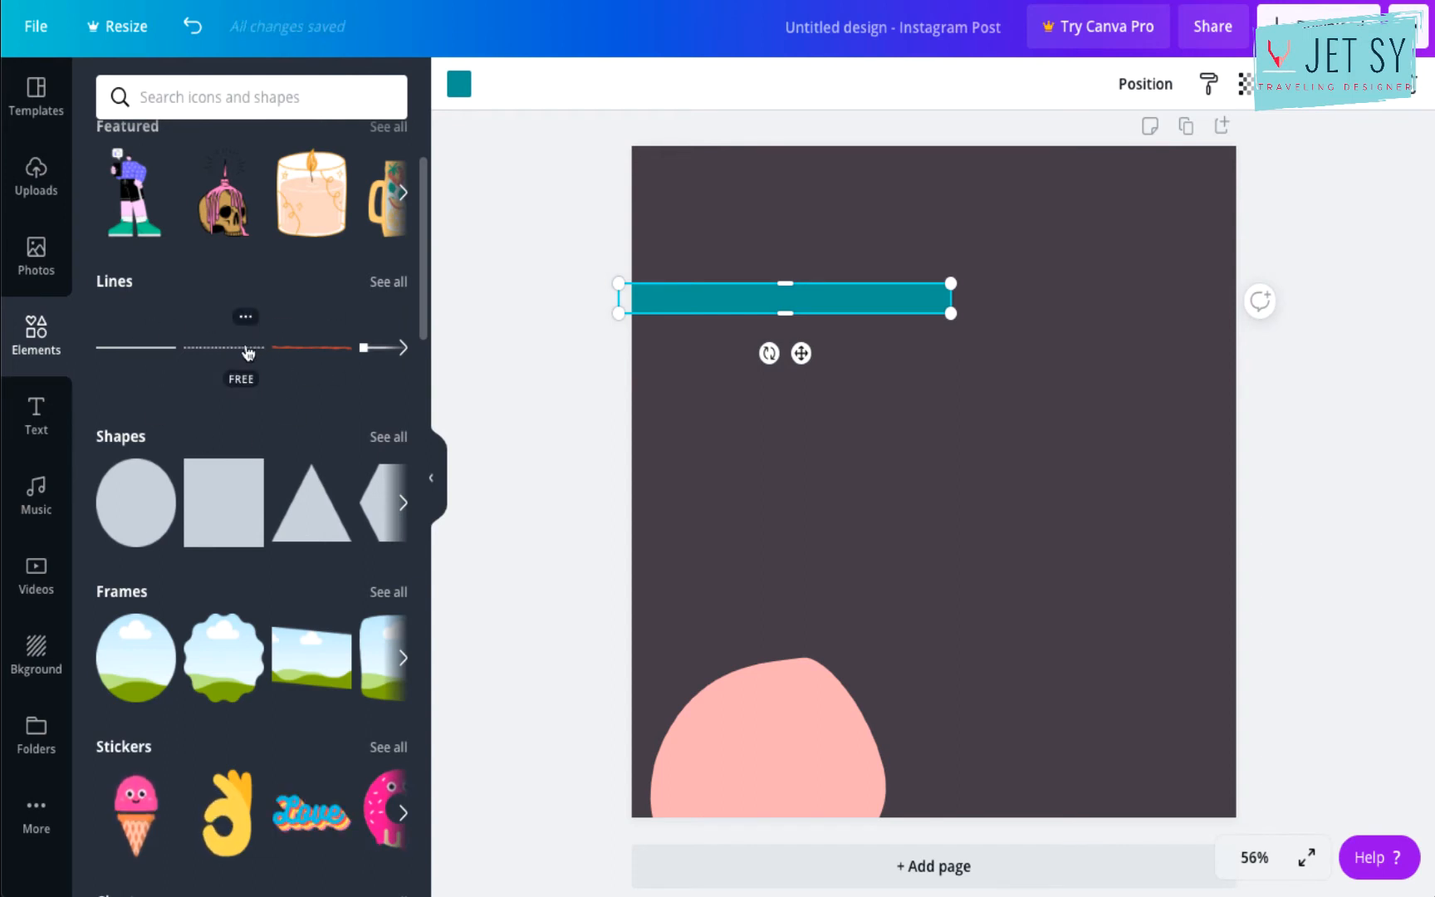
{"action": "left_click", "coordinate": [258, 342]}
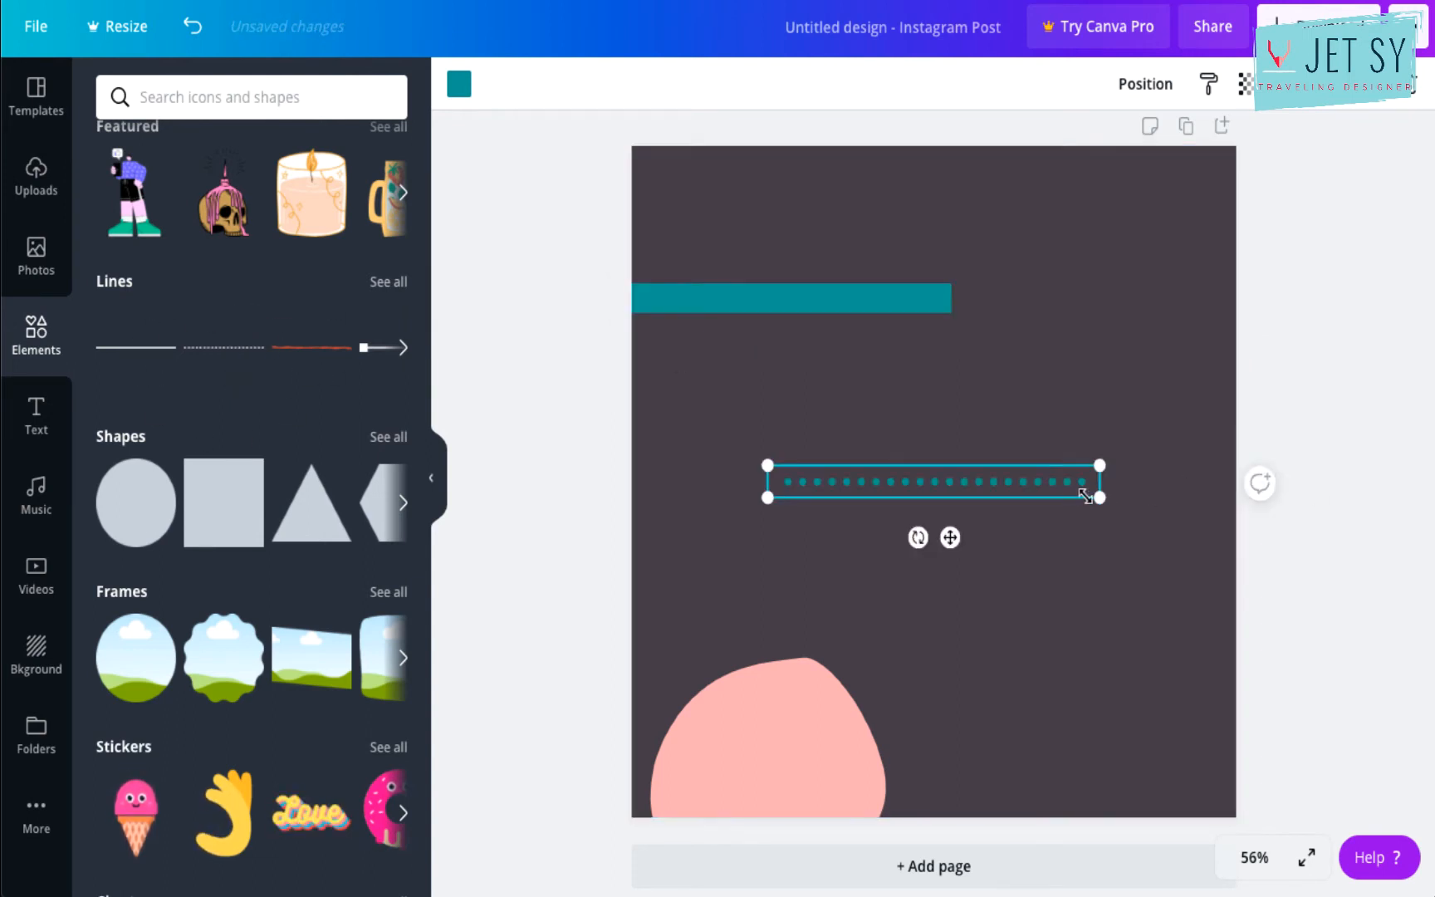
{"action": "left_click_drag", "start_coordinate": [1099, 498], "coordinate": [983, 467]}
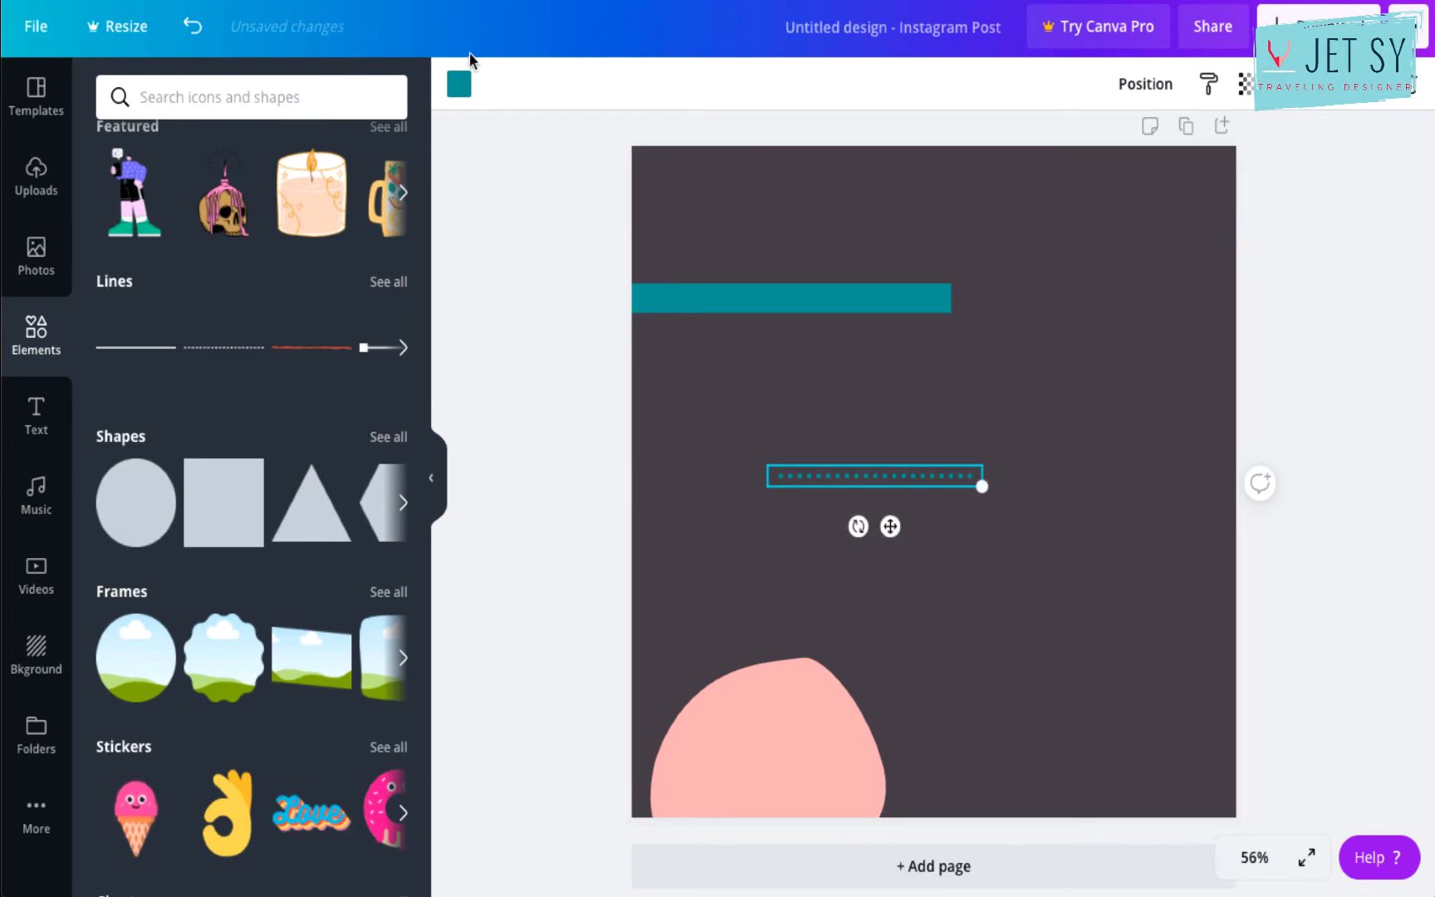
{"action": "left_click", "coordinate": [459, 83]}
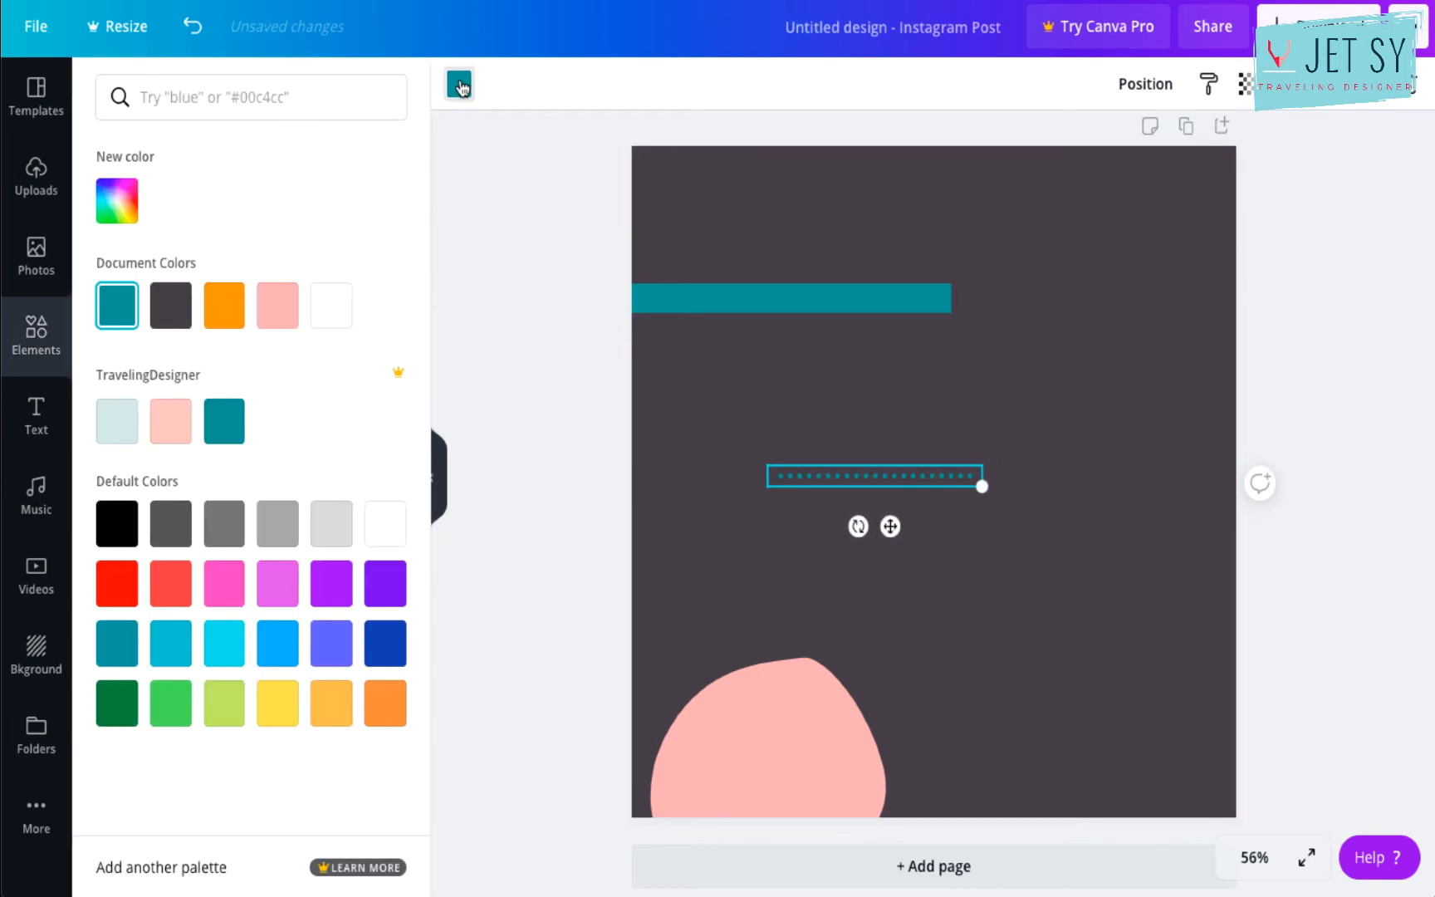
{"action": "left_click", "coordinate": [333, 326]}
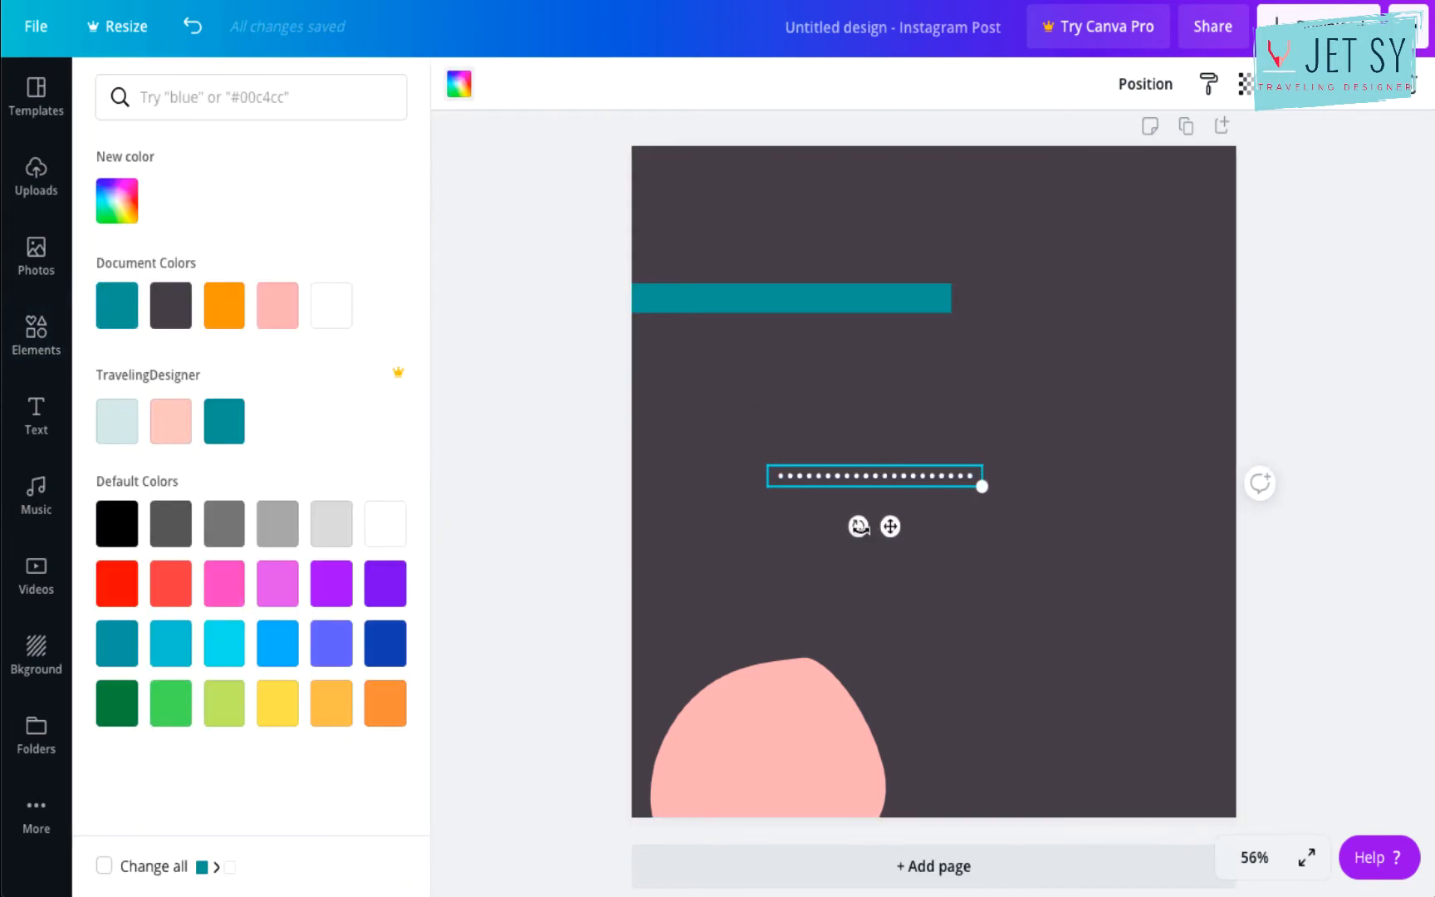
{"action": "left_click_drag", "start_coordinate": [845, 517], "coordinate": [815, 573]}
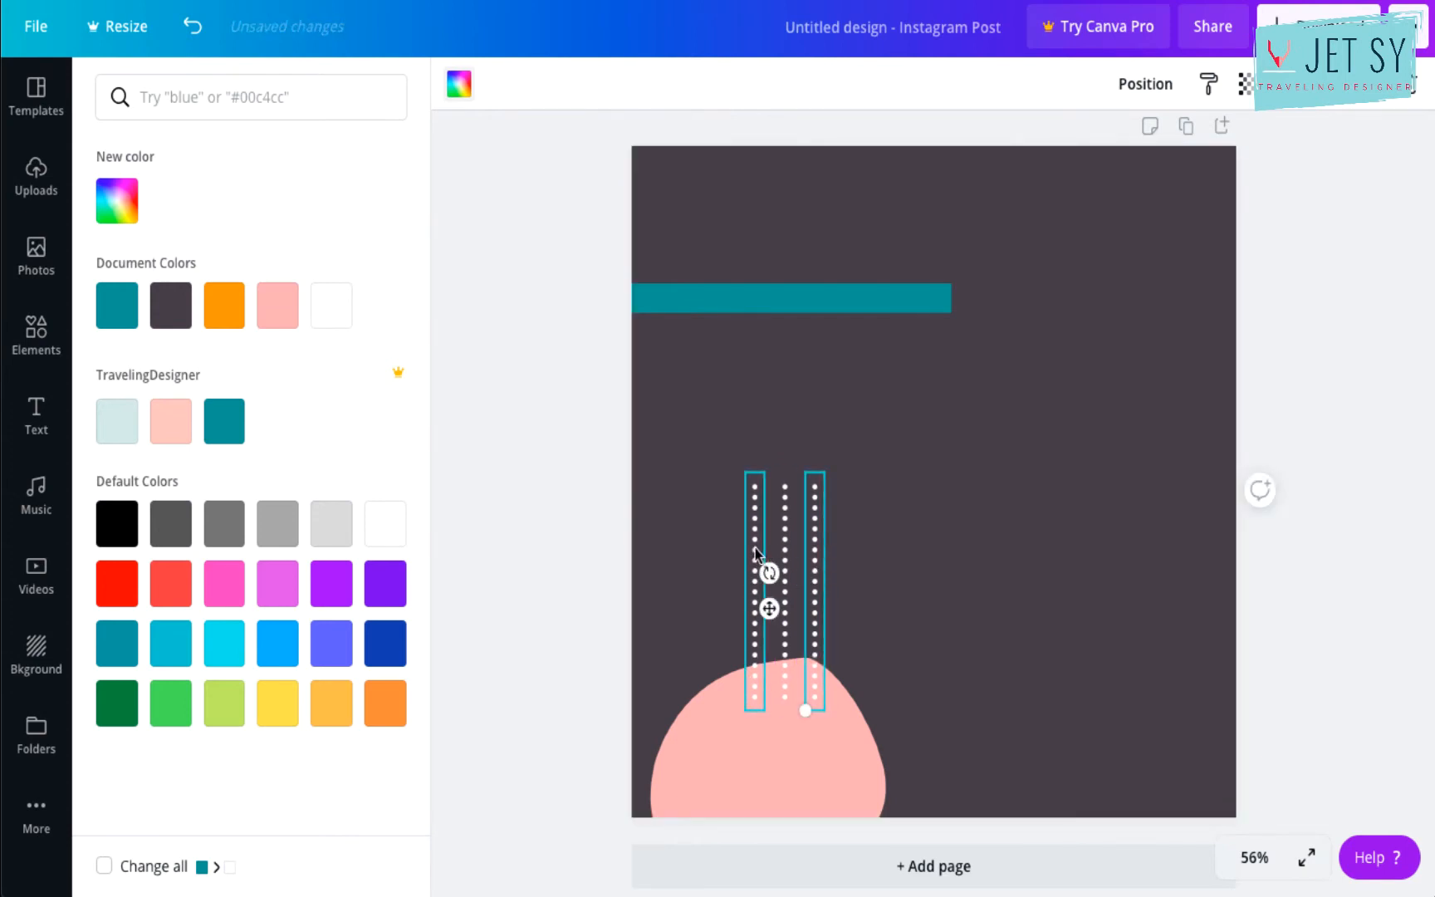
Space the three vertical dotted lines evenly in the horizontal direction.
{"action": "left_click", "coordinate": [785, 558], "text": "shift"}
{"action": "left_click", "coordinate": [756, 549], "text": "shift"}
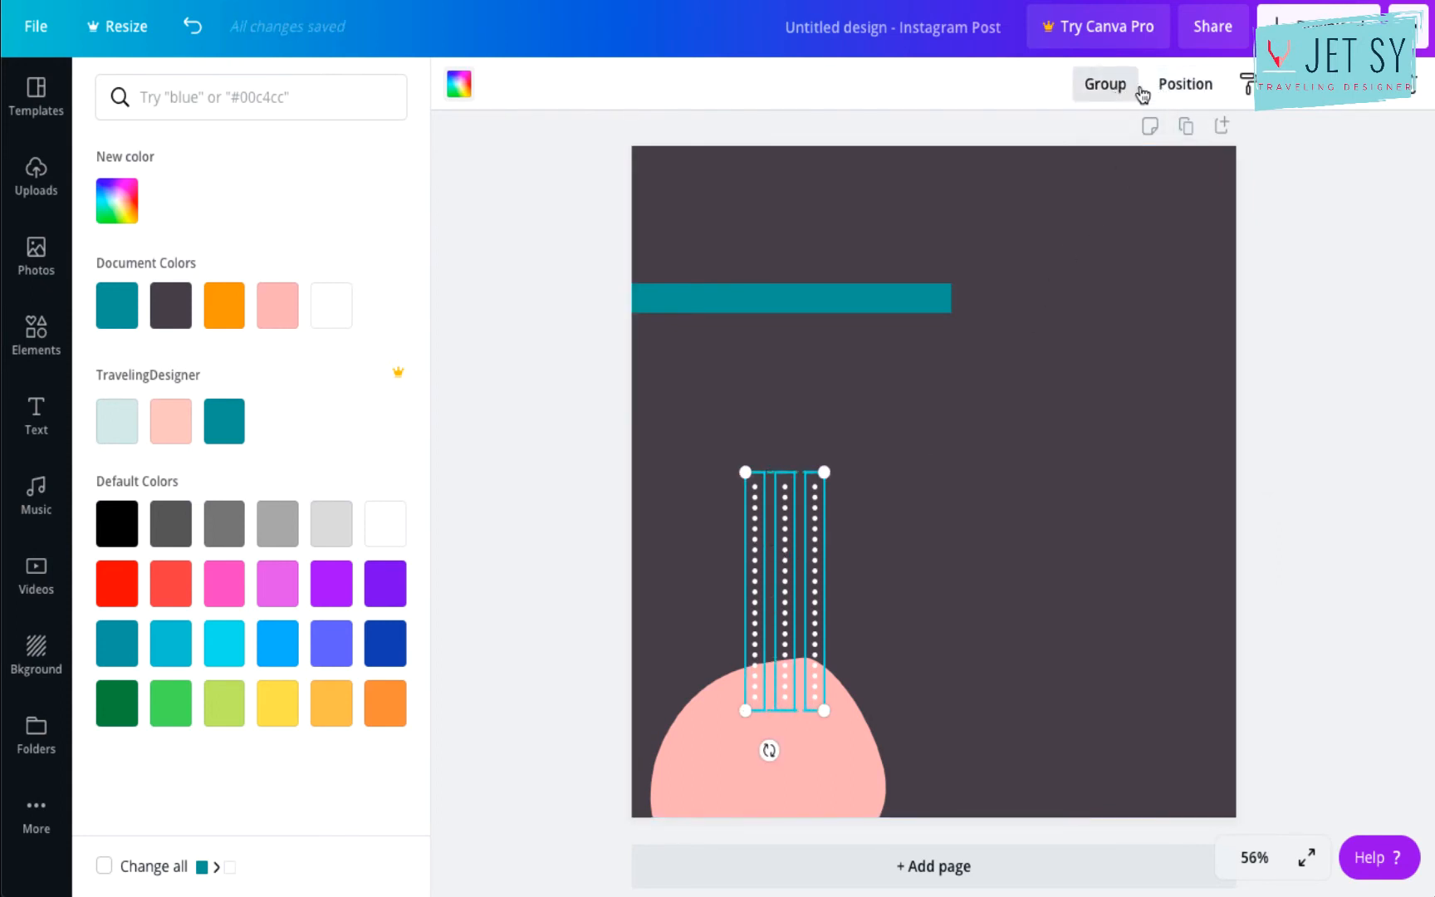
{"action": "left_click", "coordinate": [1170, 88]}
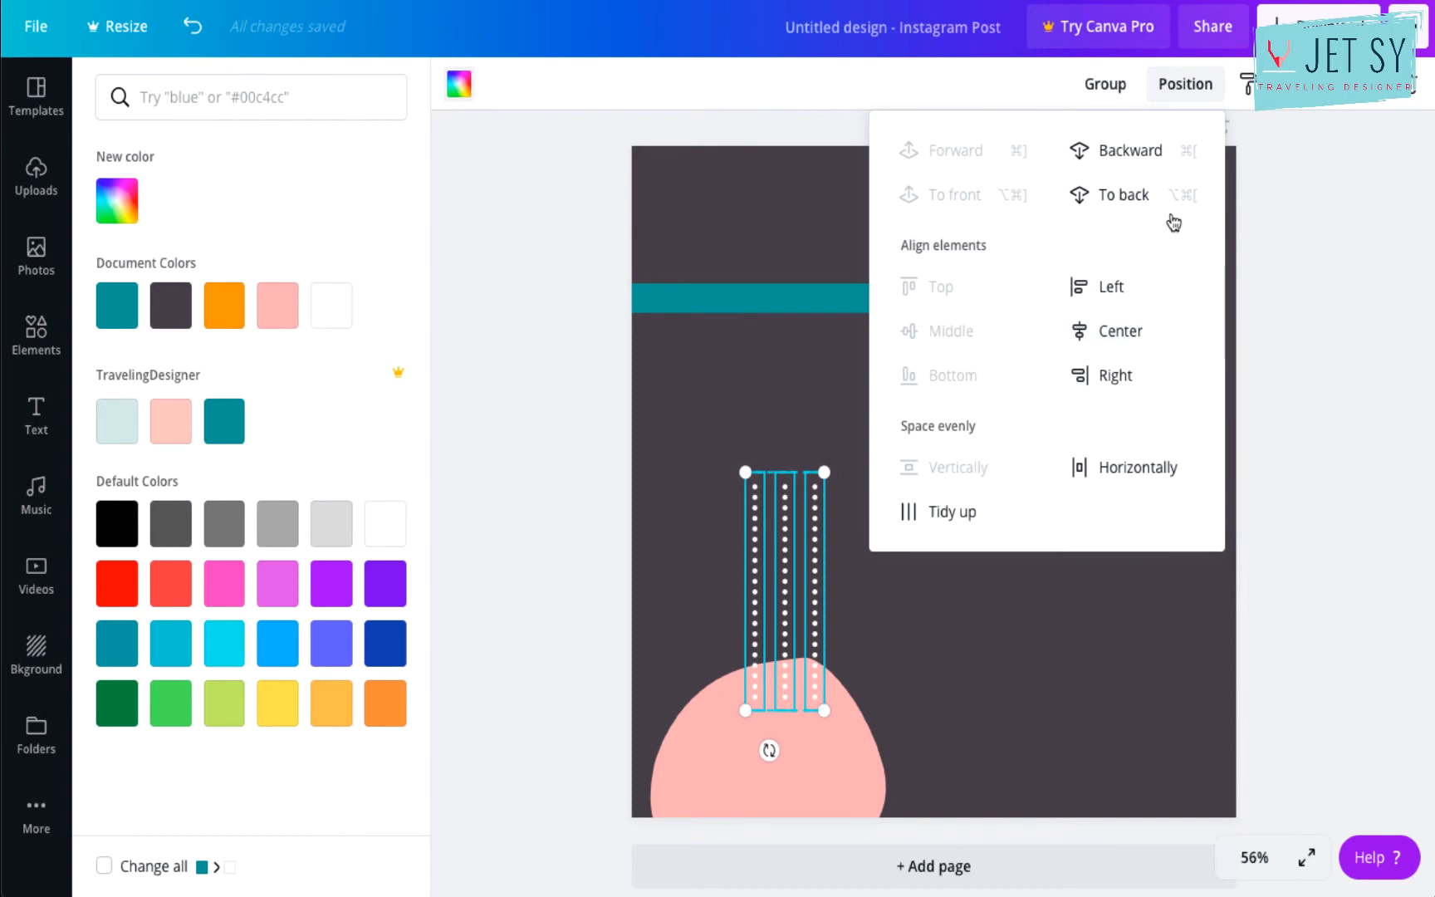
{"action": "left_click", "coordinate": [1103, 467]}
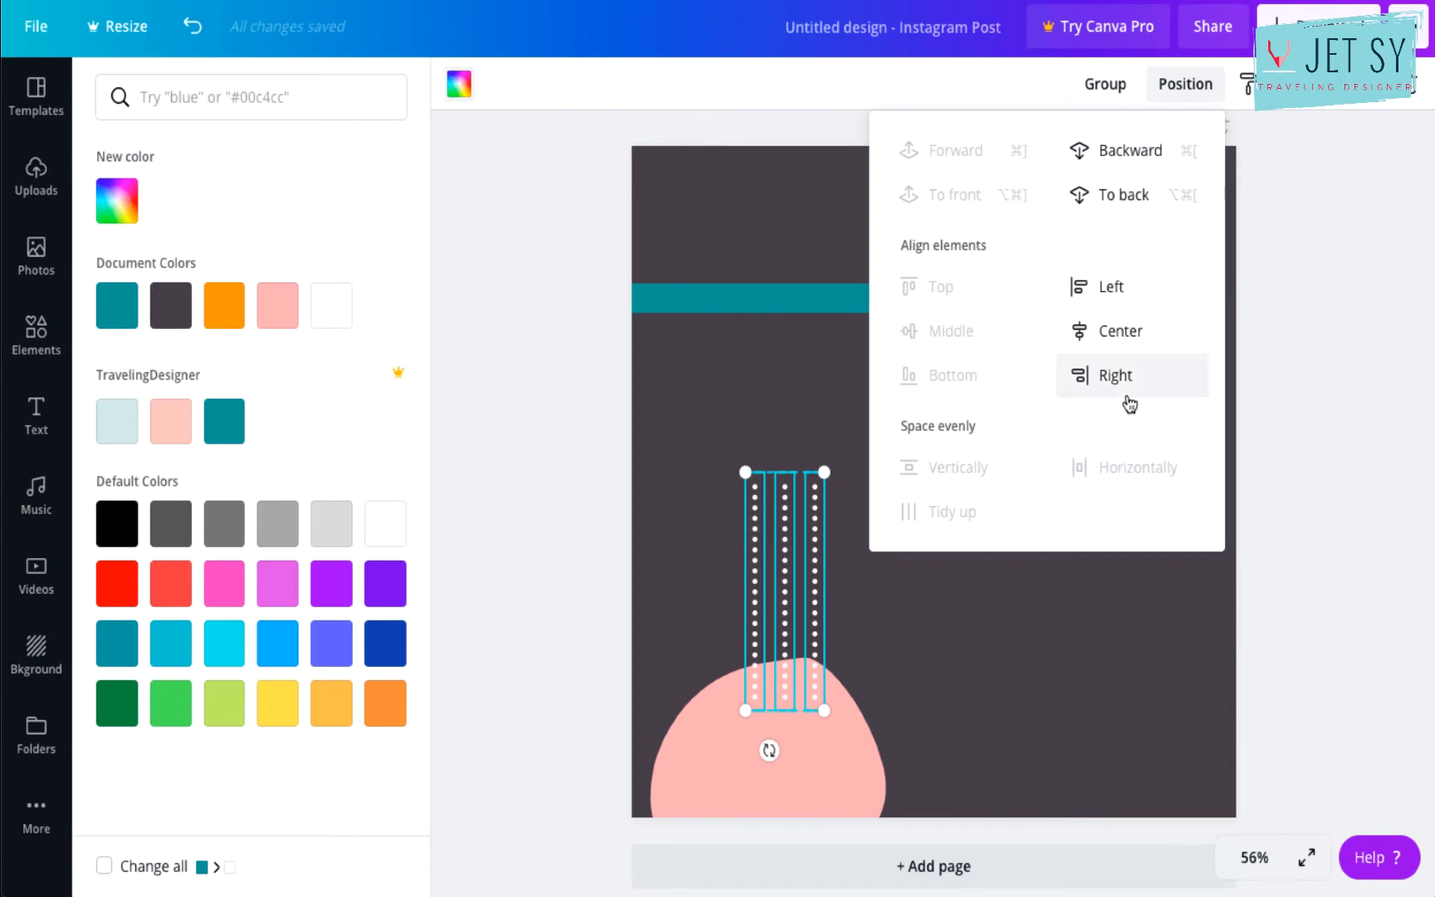
{"action": "left_click", "coordinate": [822, 548]}
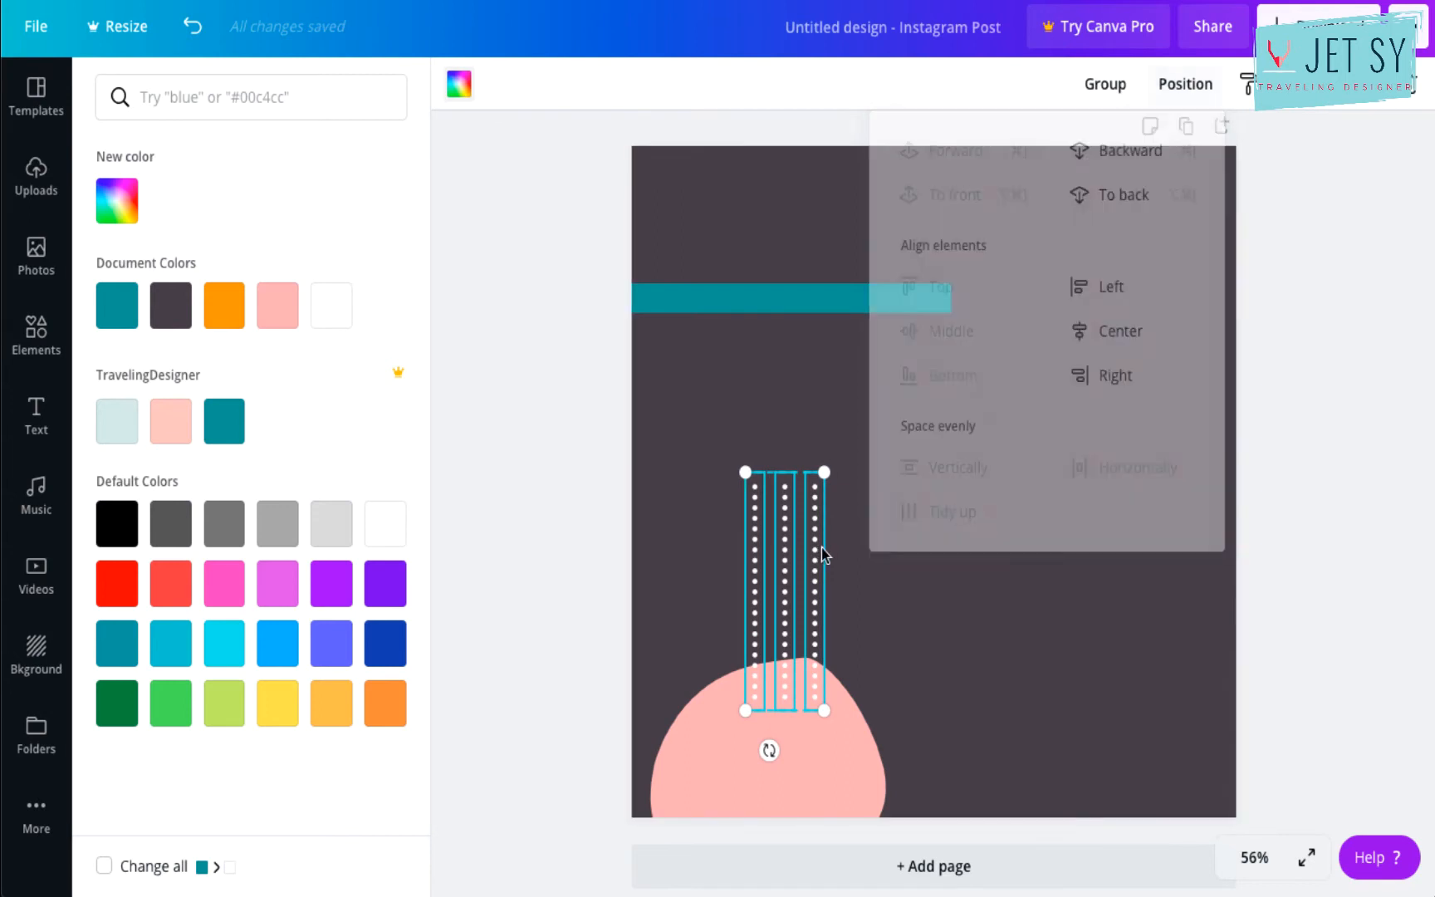
{"action": "left_click", "coordinate": [854, 583]}
{"action": "left_click", "coordinate": [853, 583]}
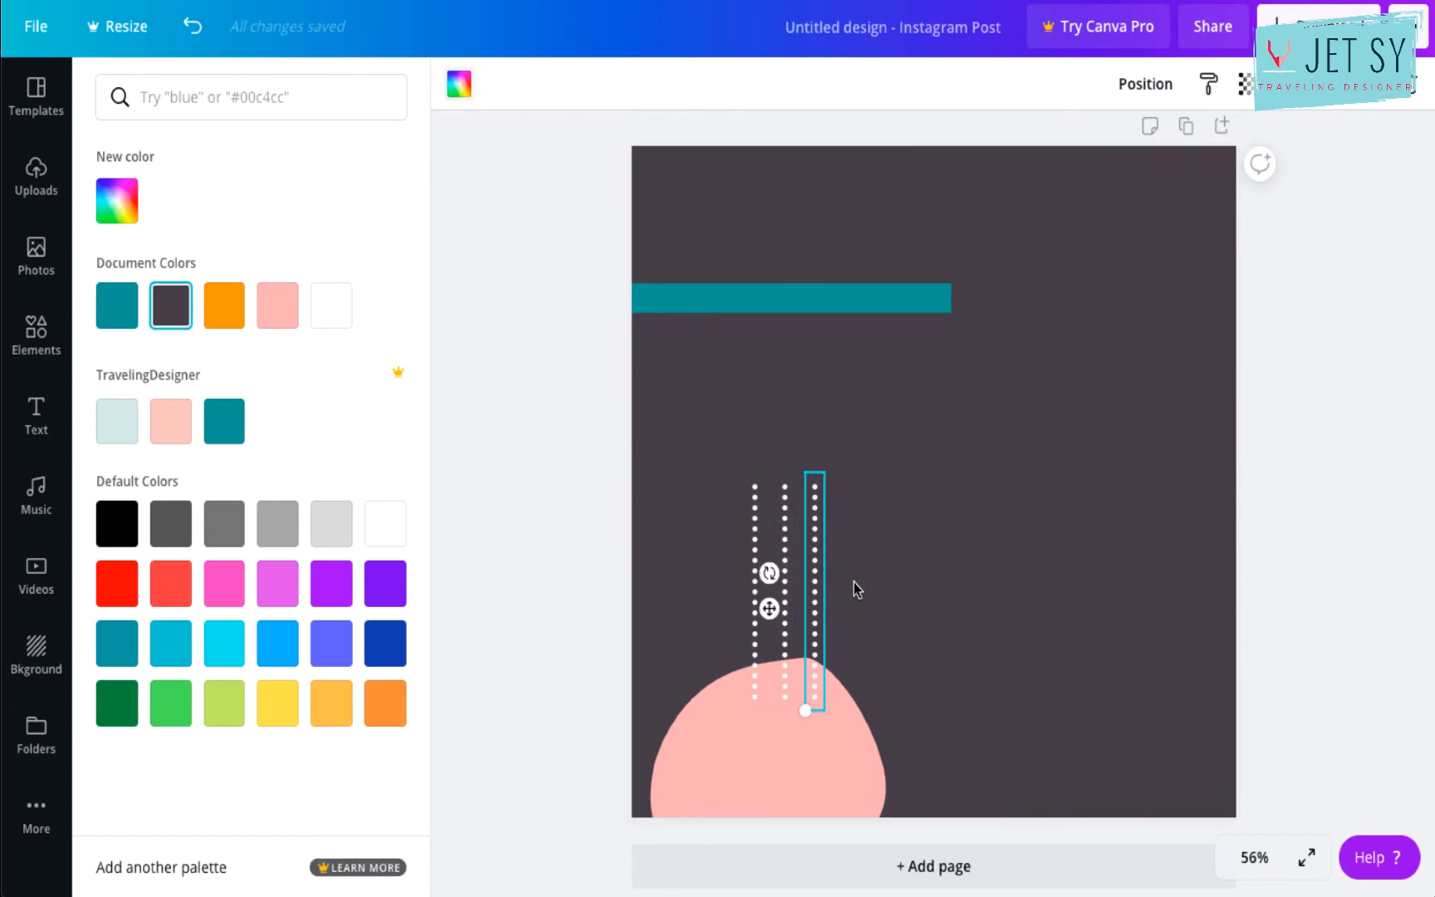
Move the two outer dotted lines closer to the middle one, keeping equal gaps.
{"action": "left_click_drag", "start_coordinate": [813, 589], "coordinate": [806, 582]}
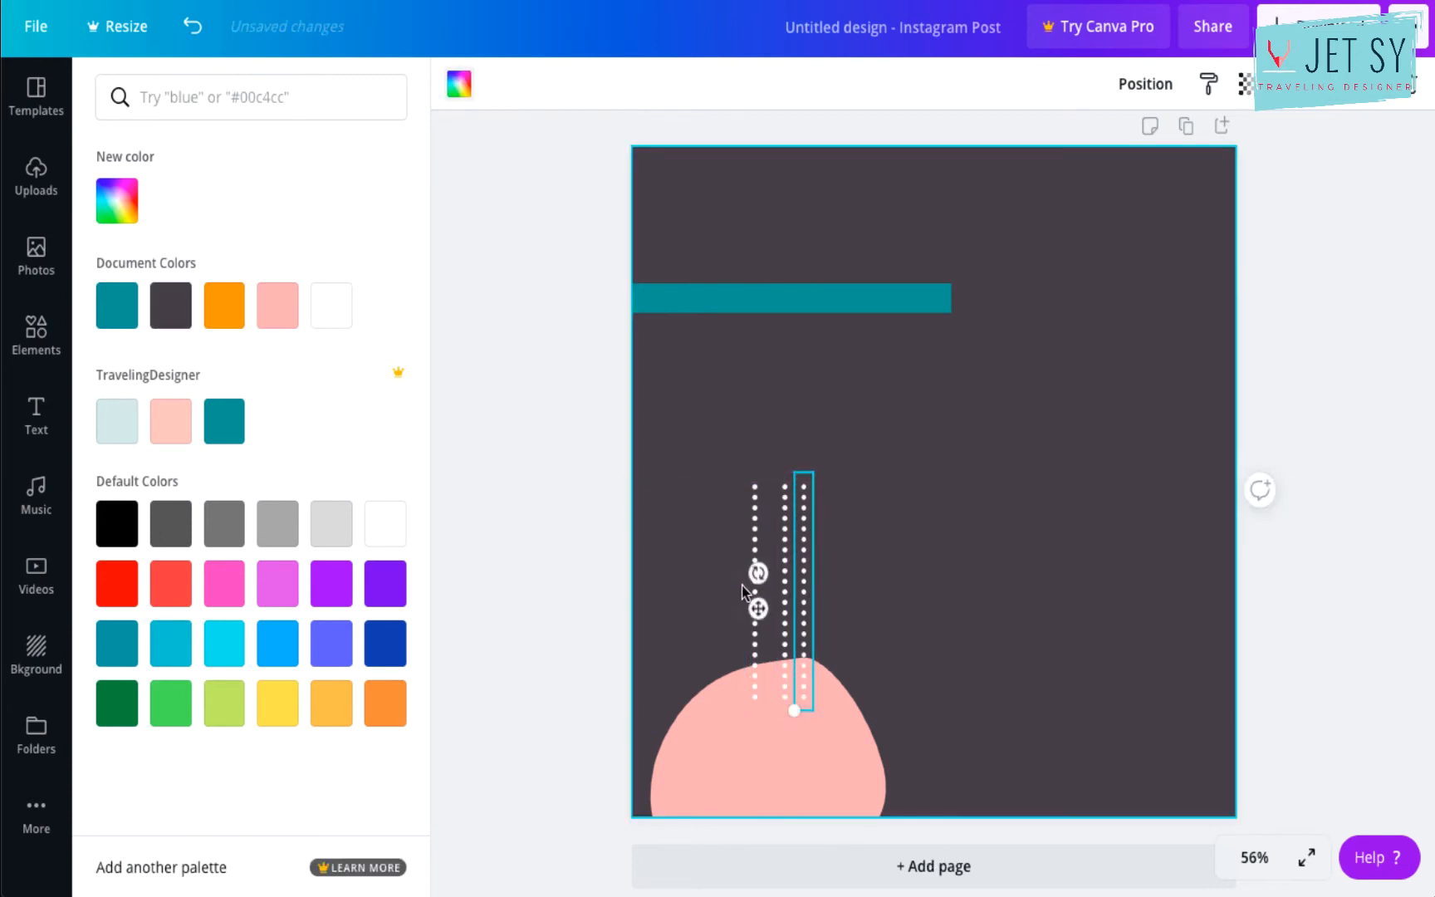
{"action": "left_click", "coordinate": [763, 529]}
{"action": "left_click_drag", "start_coordinate": [763, 529], "coordinate": [767, 526]}
{"action": "left_click", "coordinate": [841, 532]}
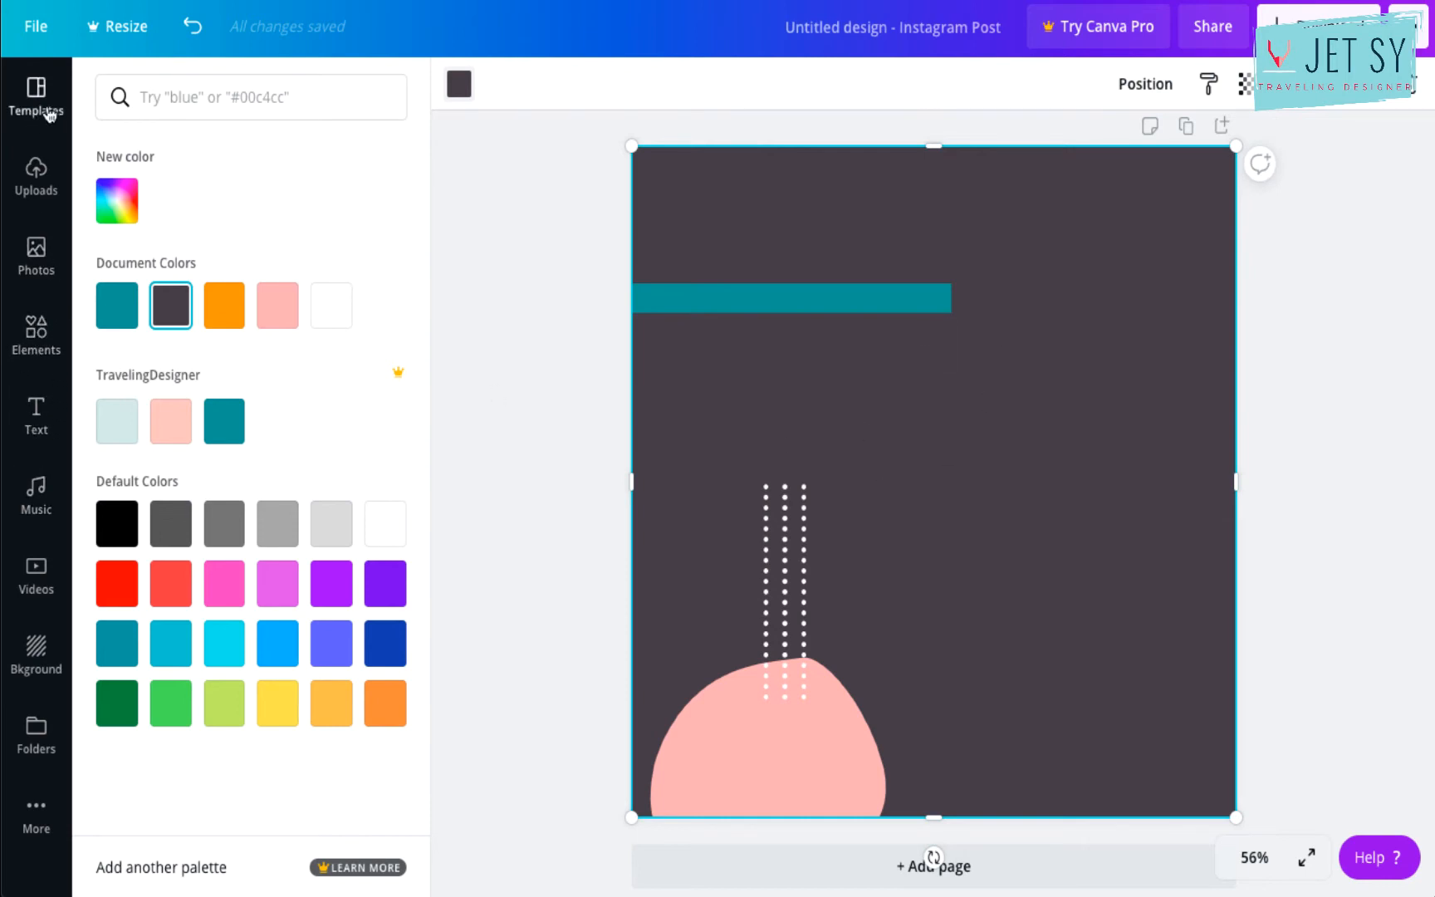
Add a teal square, enlarge it and rotate it so that it covers the page's upper right area at a slant.
{"action": "left_click", "coordinate": [37, 332]}
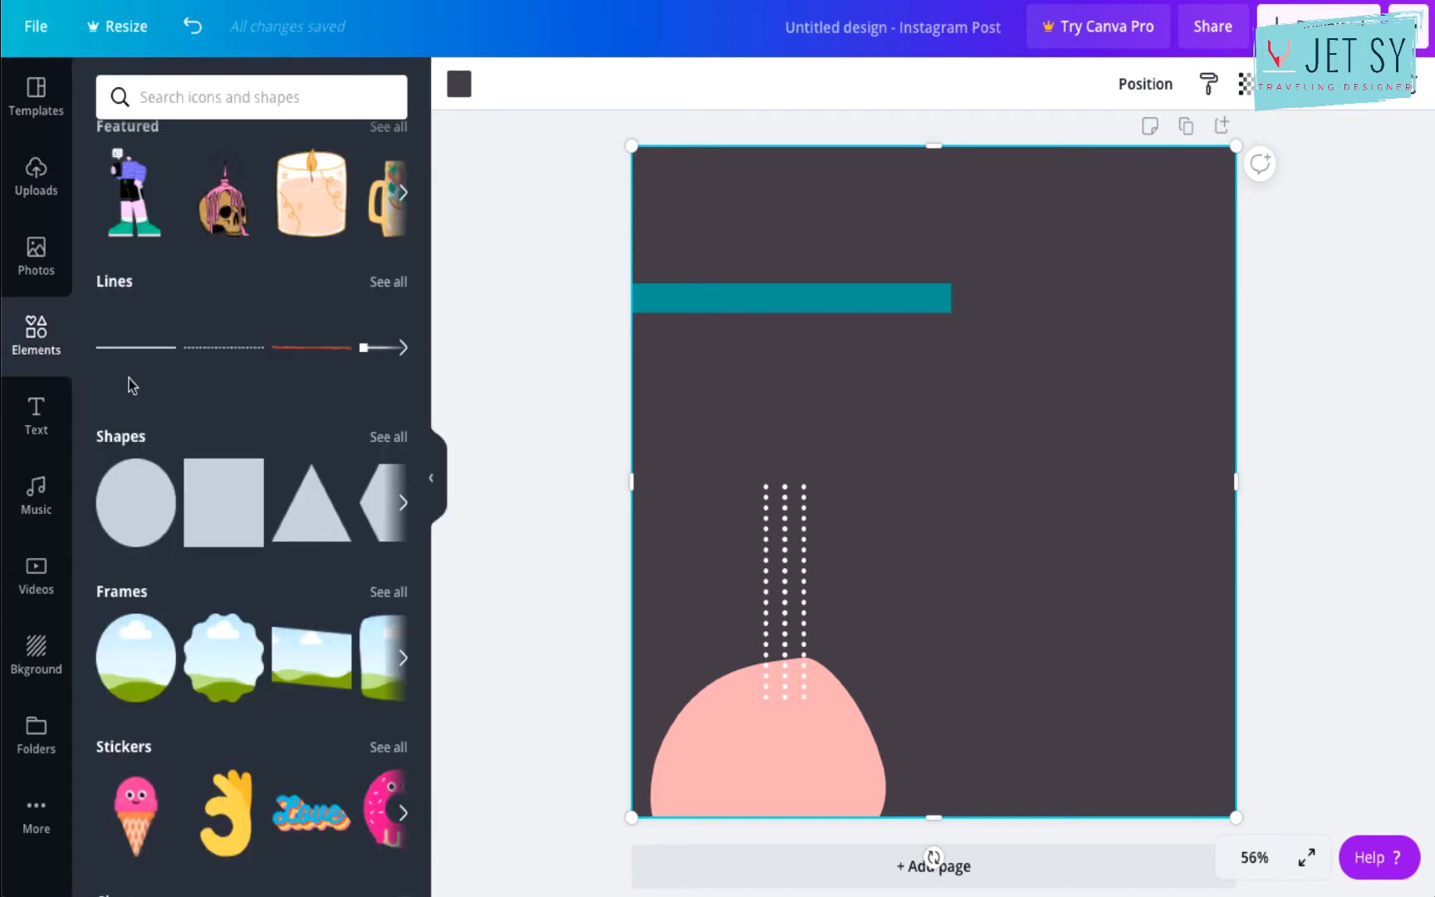
{"action": "left_click", "coordinate": [228, 501]}
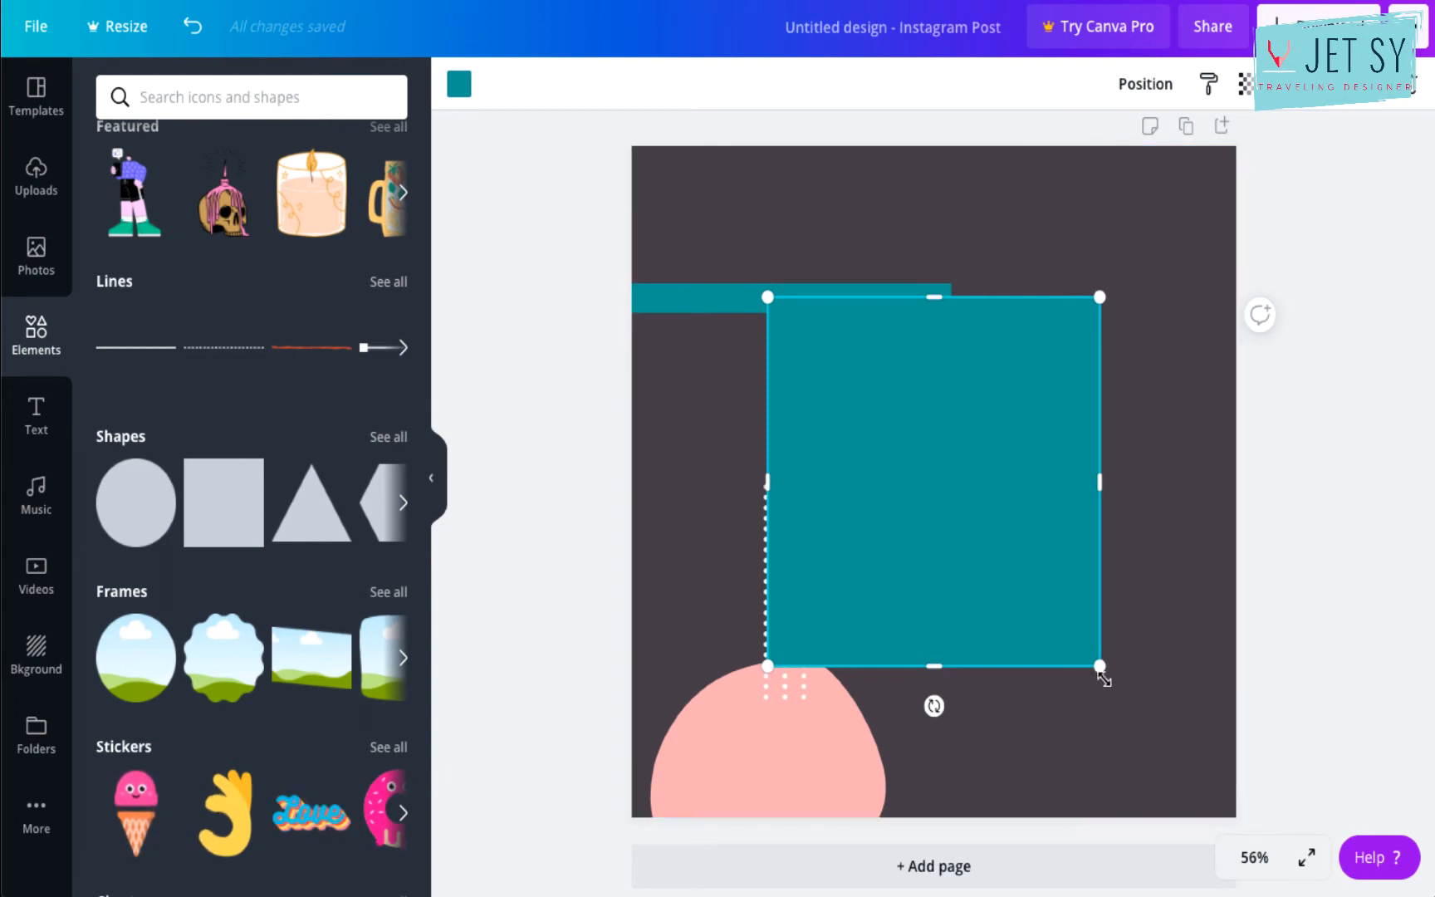
{"action": "left_click_drag", "start_coordinate": [1178, 710], "coordinate": [1304, 810]}
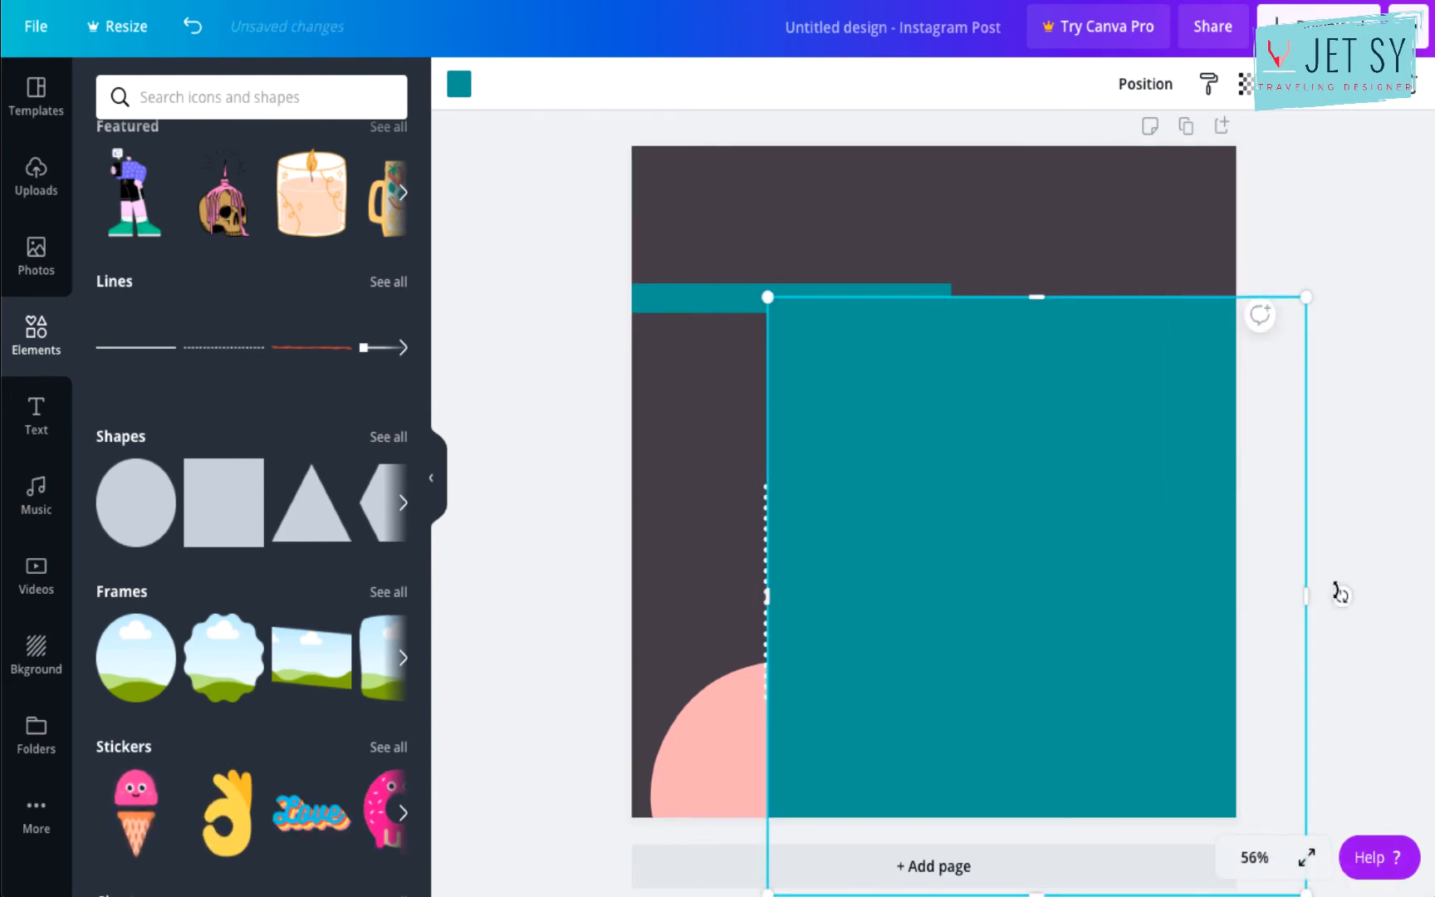
{"action": "left_click_drag", "start_coordinate": [1342, 595], "coordinate": [1254, 777]}
{"action": "left_click_drag", "start_coordinate": [1079, 443], "coordinate": [1063, 100]}
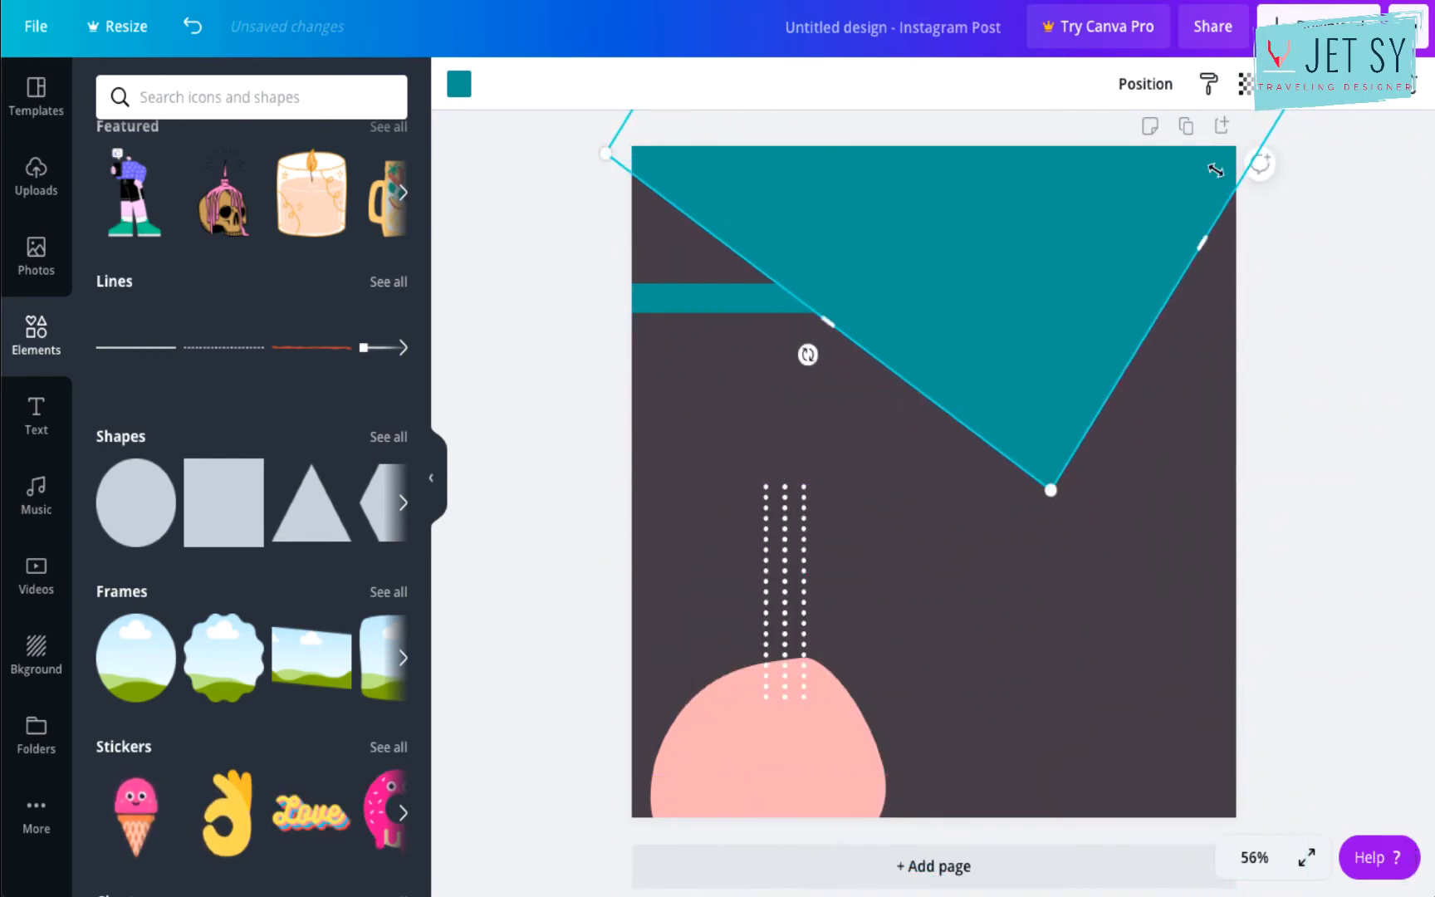
{"action": "left_click_drag", "start_coordinate": [1271, 328], "coordinate": [1378, 730]}
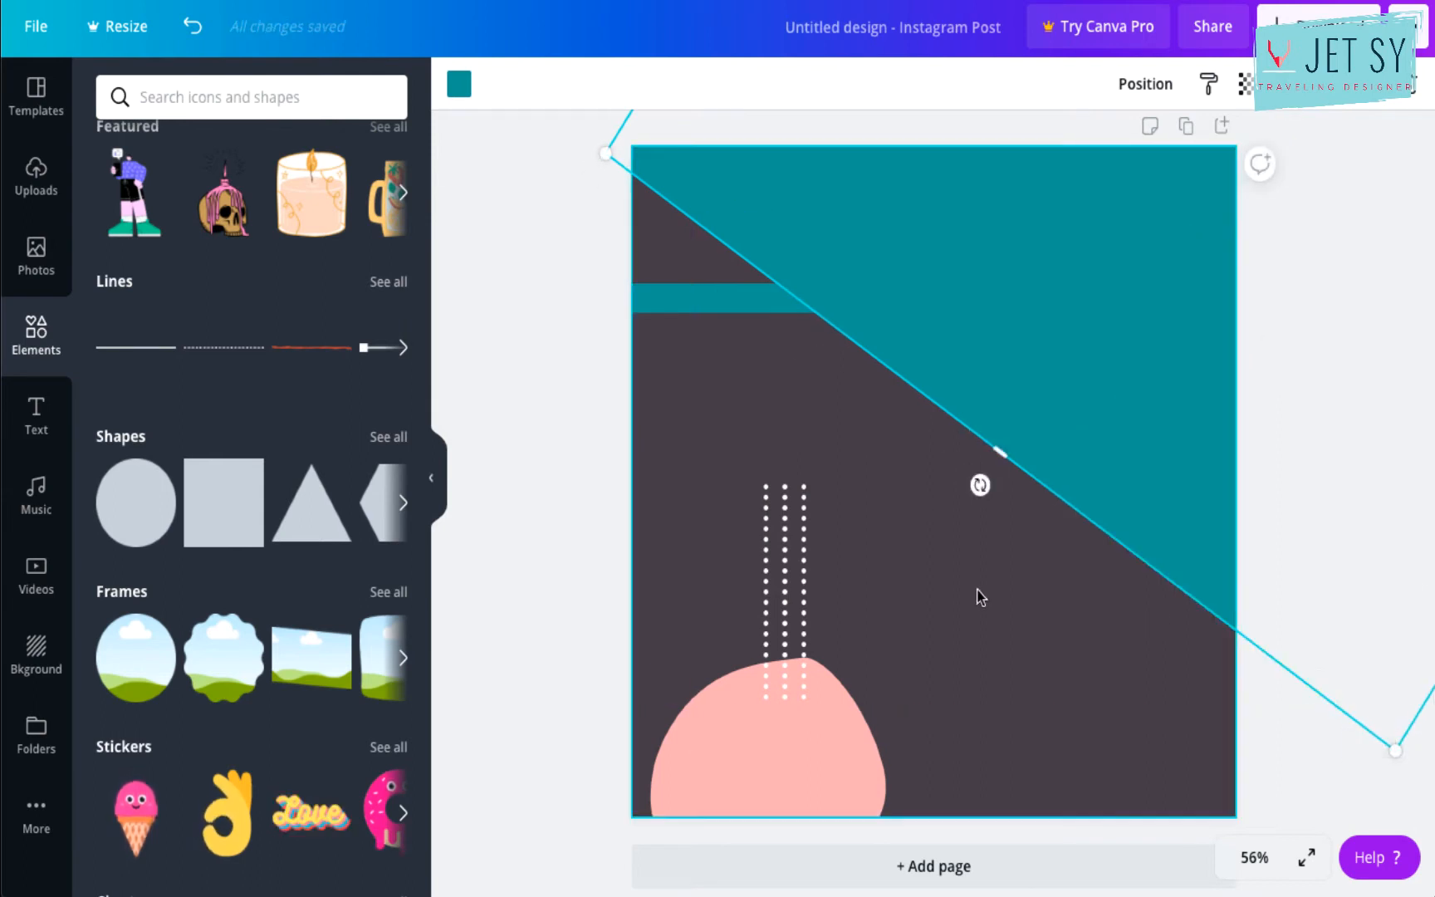
Adjust the large teal square's rotation and position so its edge runs diagonally from the page's top-left corner to its bottom-right corner.
{"action": "left_click_drag", "start_coordinate": [980, 485], "coordinate": [863, 544]}
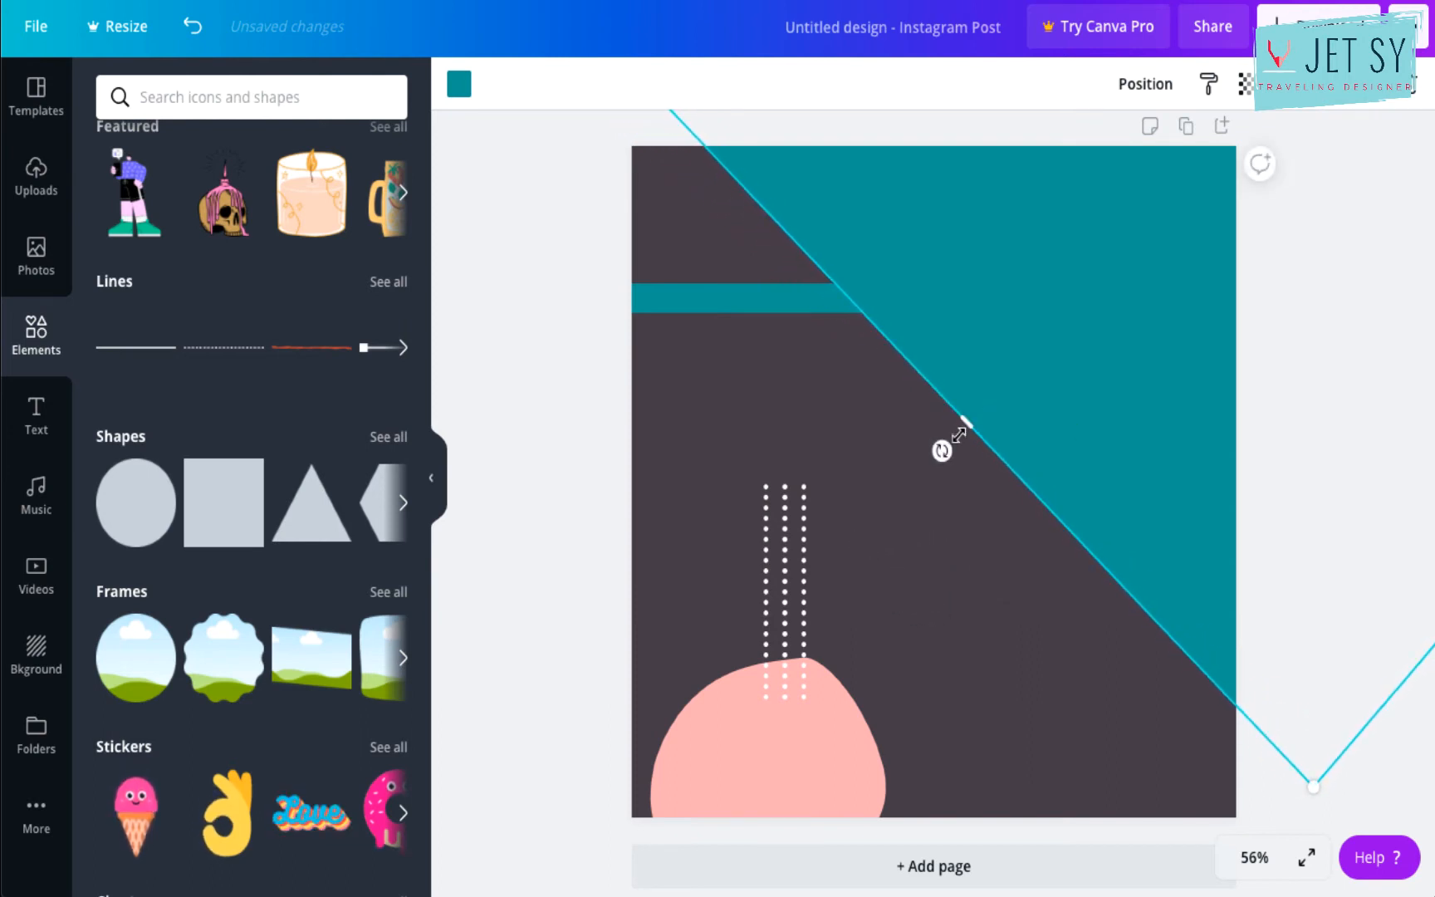
{"action": "left_click_drag", "start_coordinate": [959, 433], "coordinate": [929, 465]}
{"action": "left_click_drag", "start_coordinate": [883, 512], "coordinate": [879, 507]}
{"action": "left_click_drag", "start_coordinate": [1014, 414], "coordinate": [1007, 421]}
{"action": "left_click", "coordinate": [595, 409]}
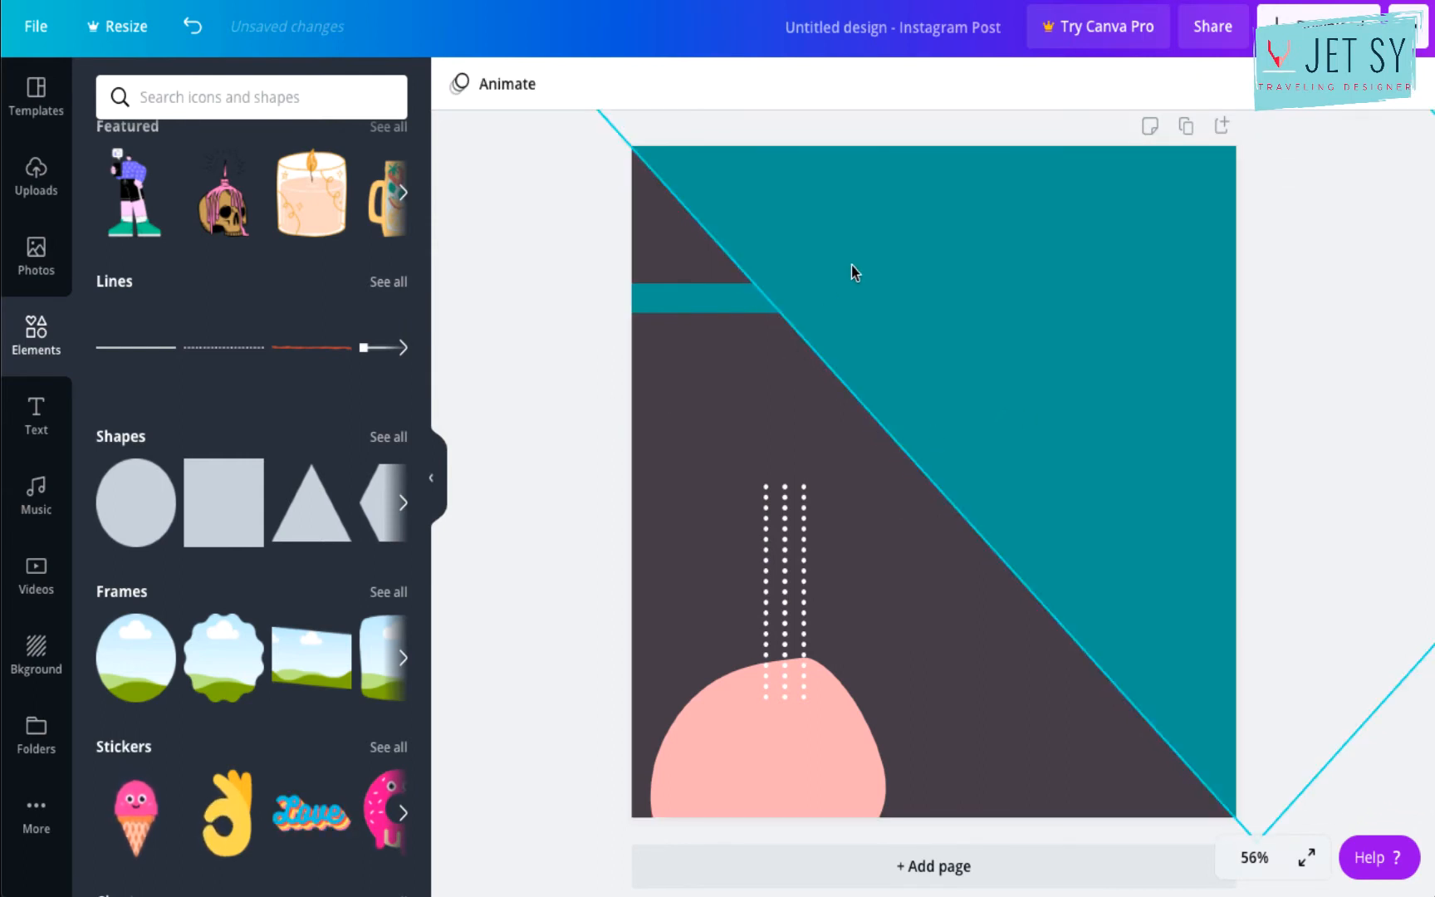
{"action": "left_click", "coordinate": [698, 301]}
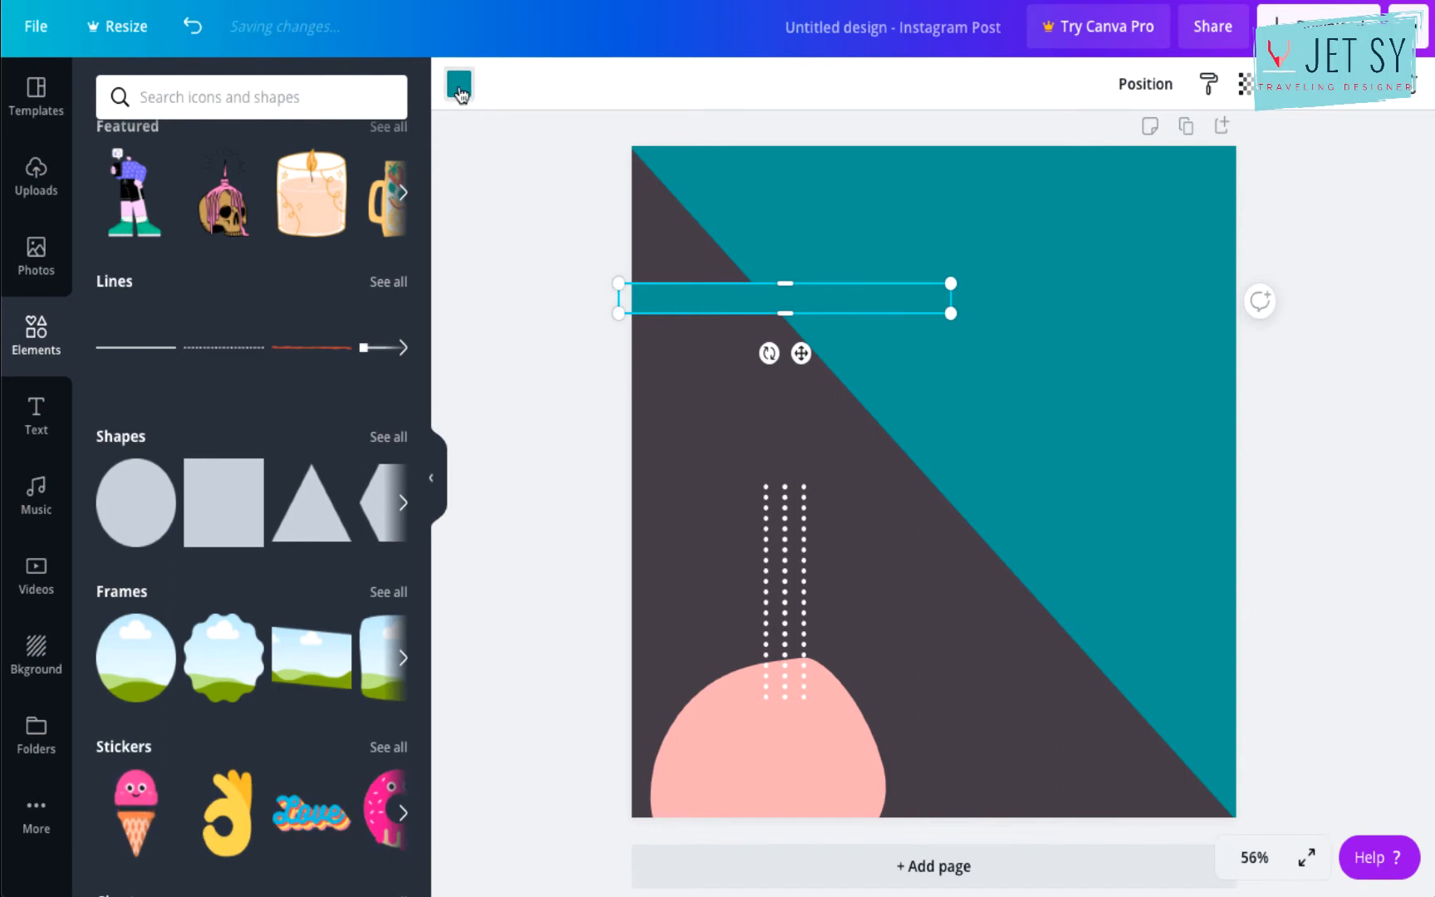
{"action": "left_click", "coordinate": [459, 83]}
{"action": "left_click", "coordinate": [171, 304]}
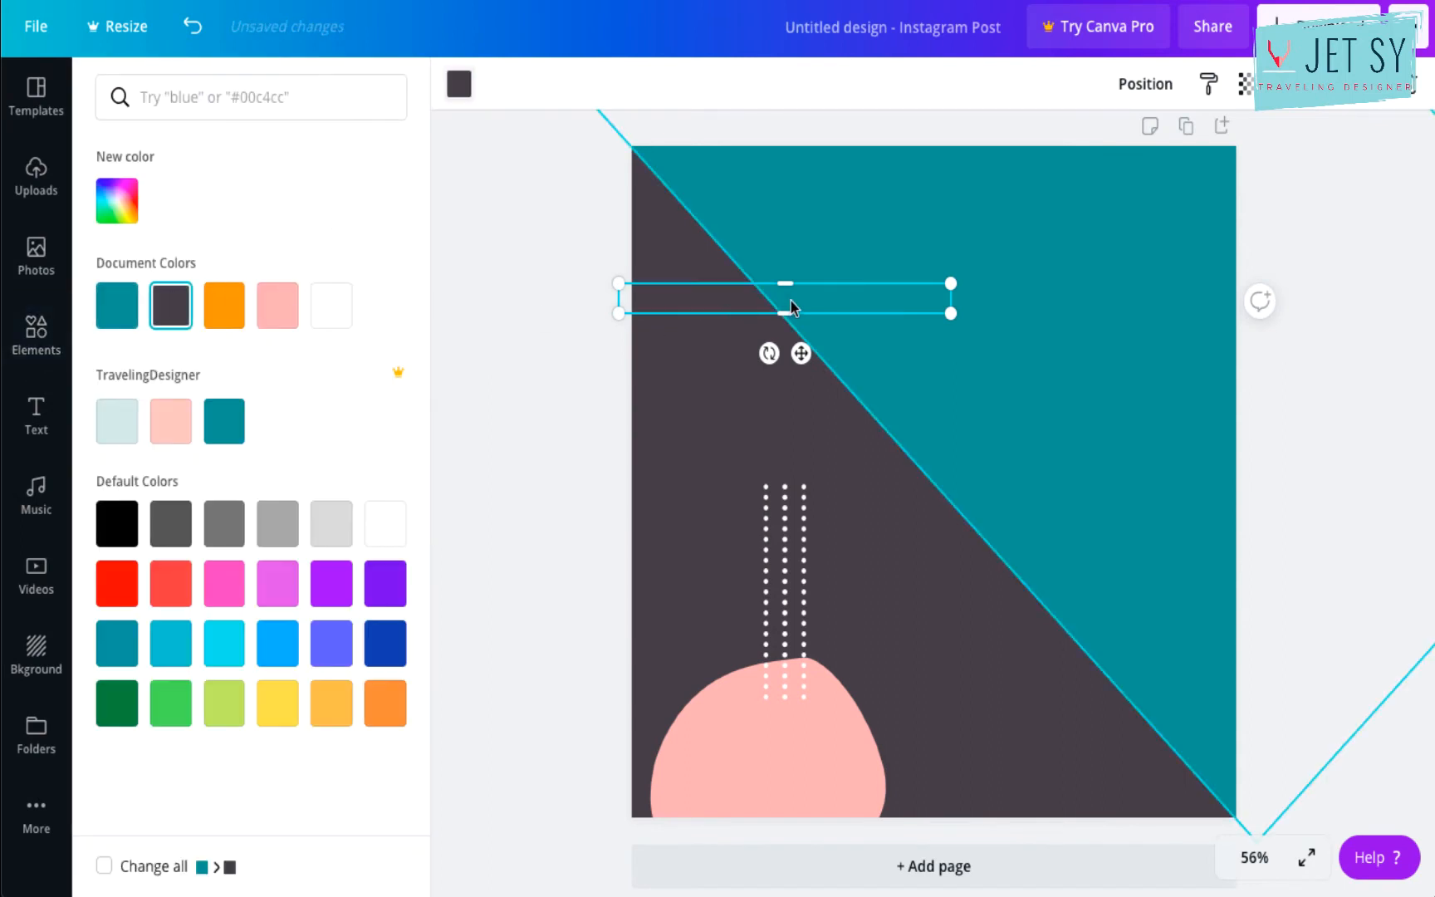
{"action": "left_click_drag", "start_coordinate": [790, 301], "coordinate": [845, 170]}
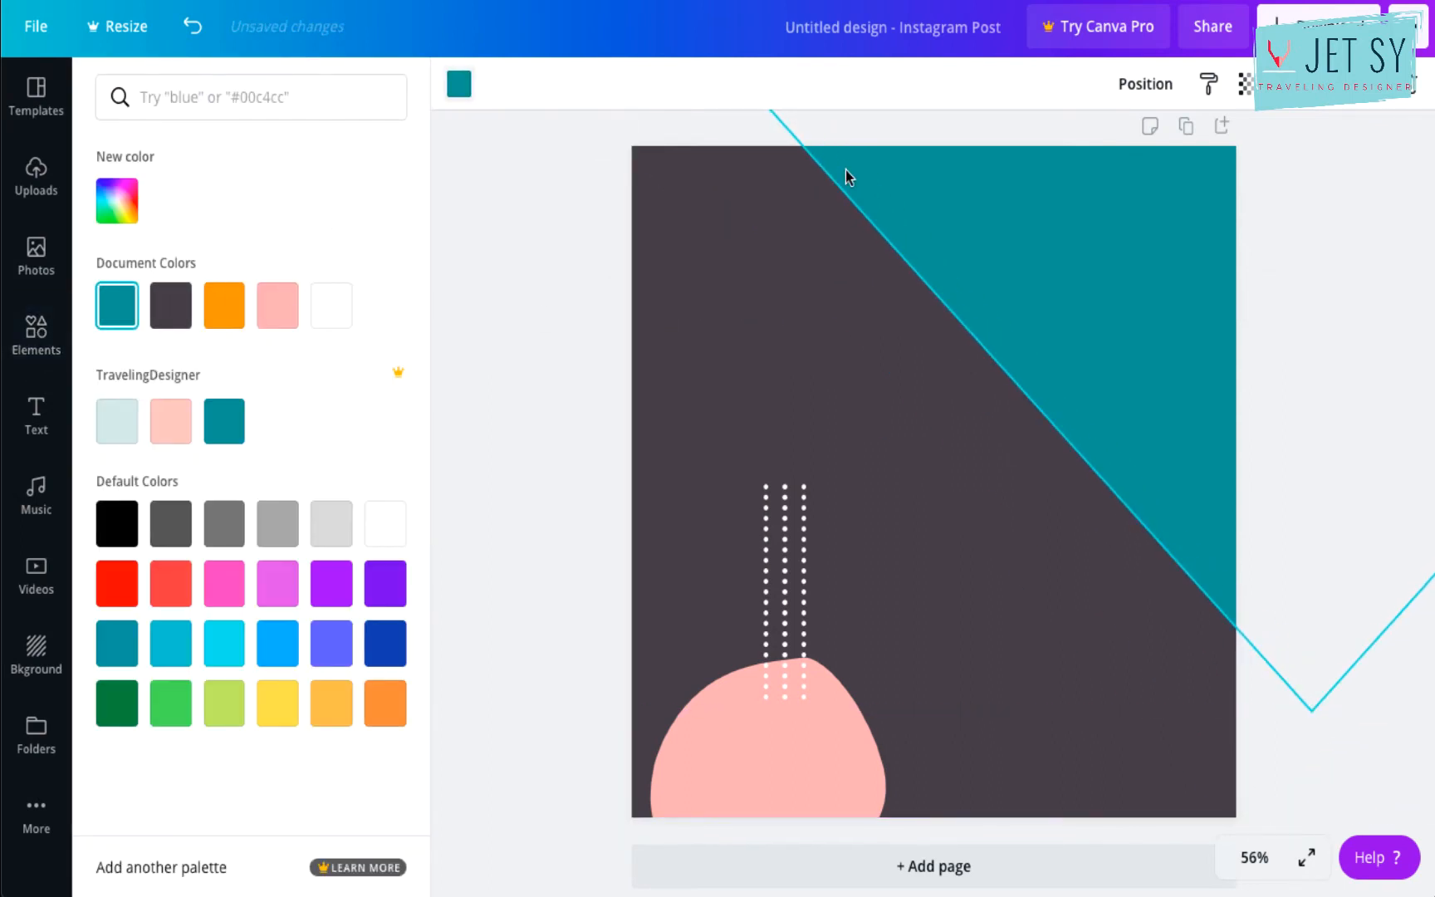
{"action": "key", "text": "ctrl+z"}
{"action": "left_click", "coordinate": [737, 337]}
{"action": "key", "text": "ctrl+z"}
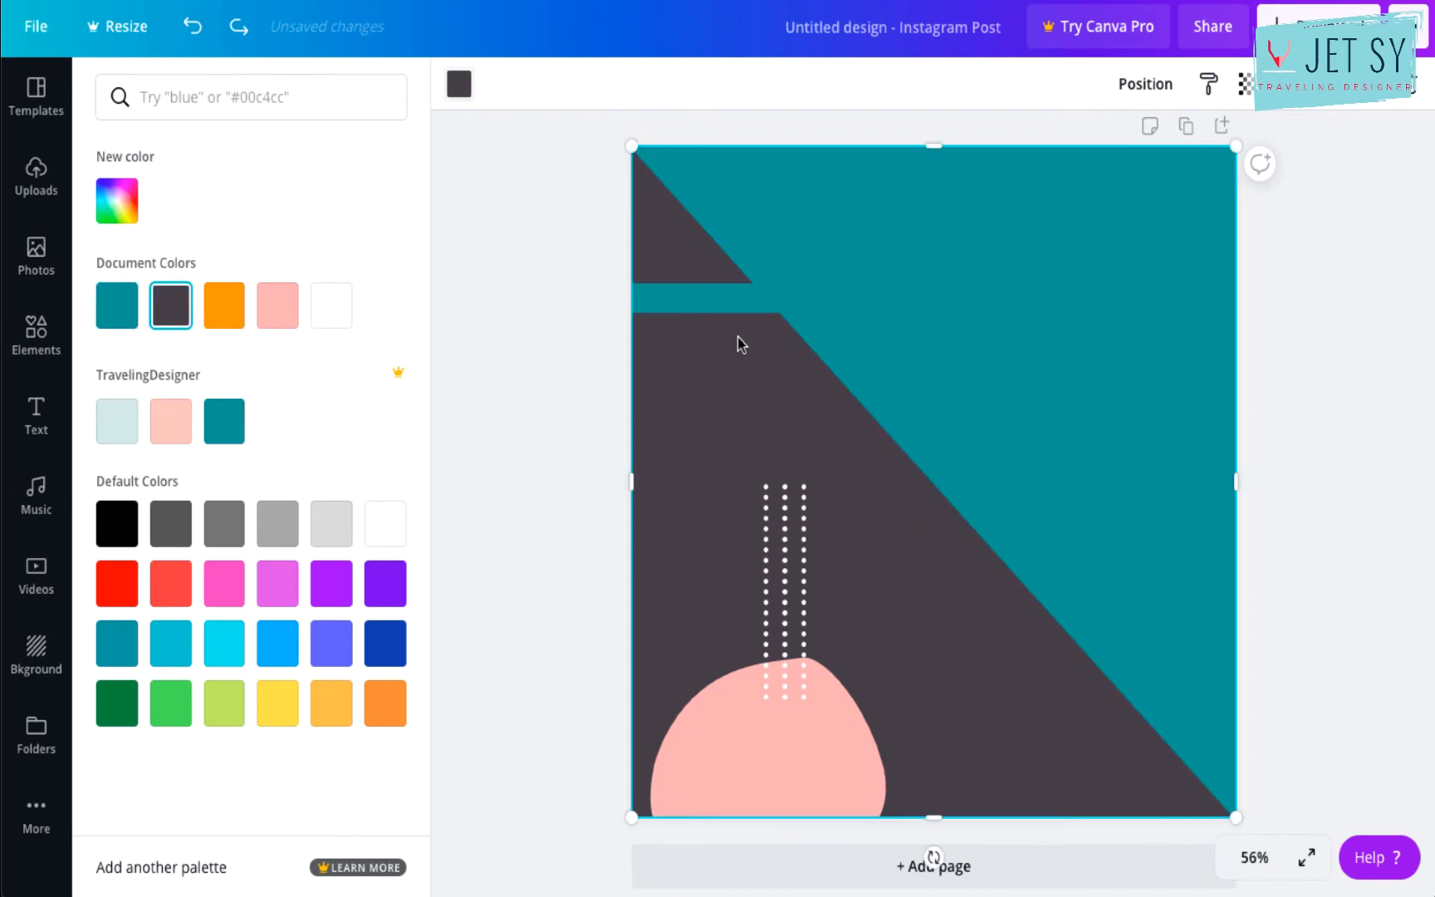
Recolour the horizontal teal bar with the dark grey document colour used for the background.
{"action": "left_click", "coordinate": [733, 304]}
{"action": "left_click", "coordinate": [458, 84]}
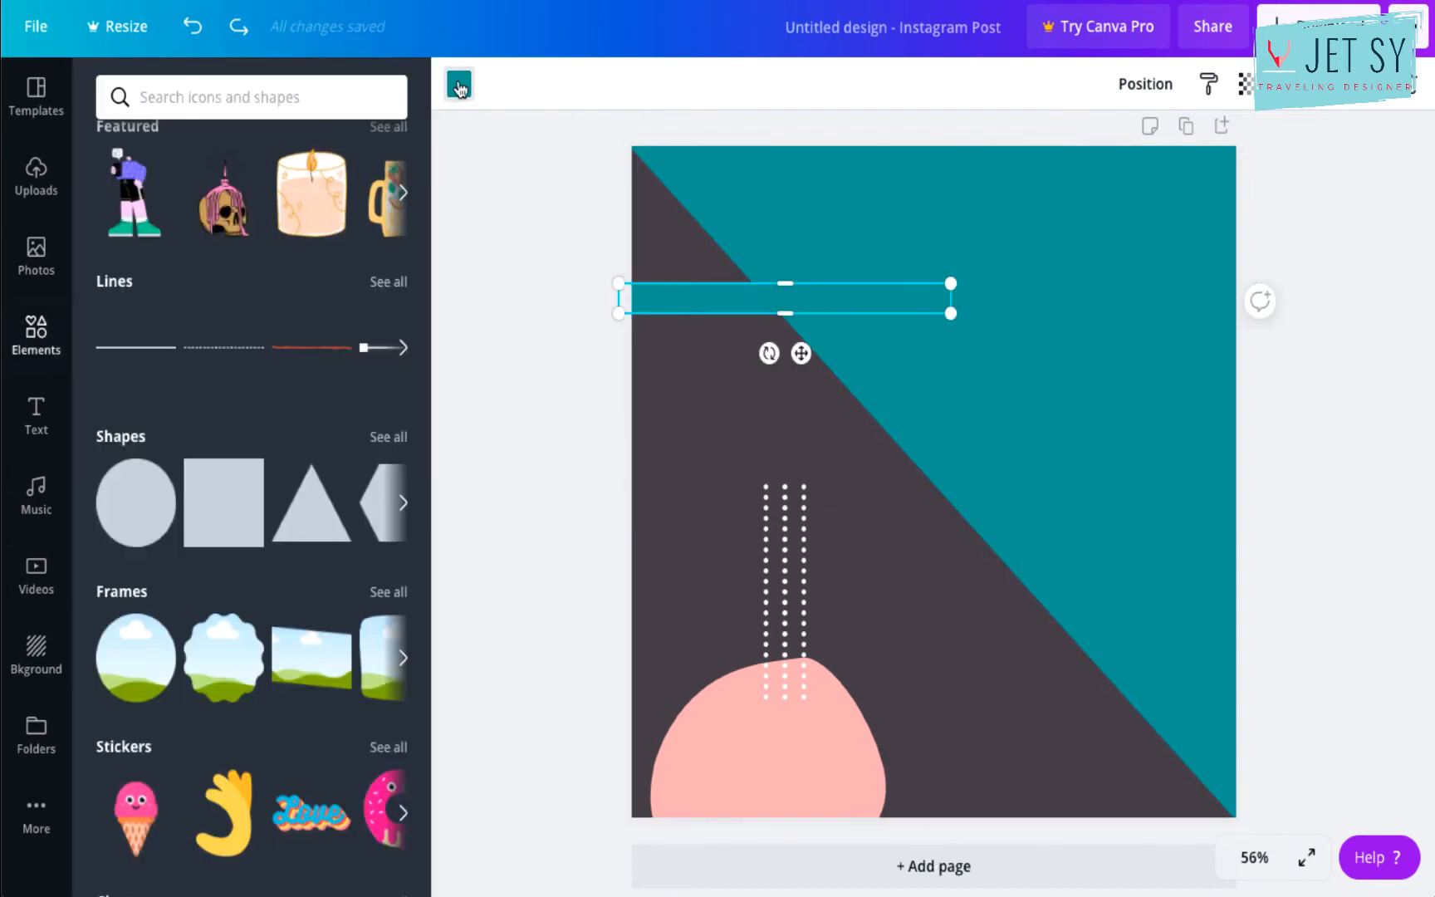
{"action": "left_click", "coordinate": [458, 84]}
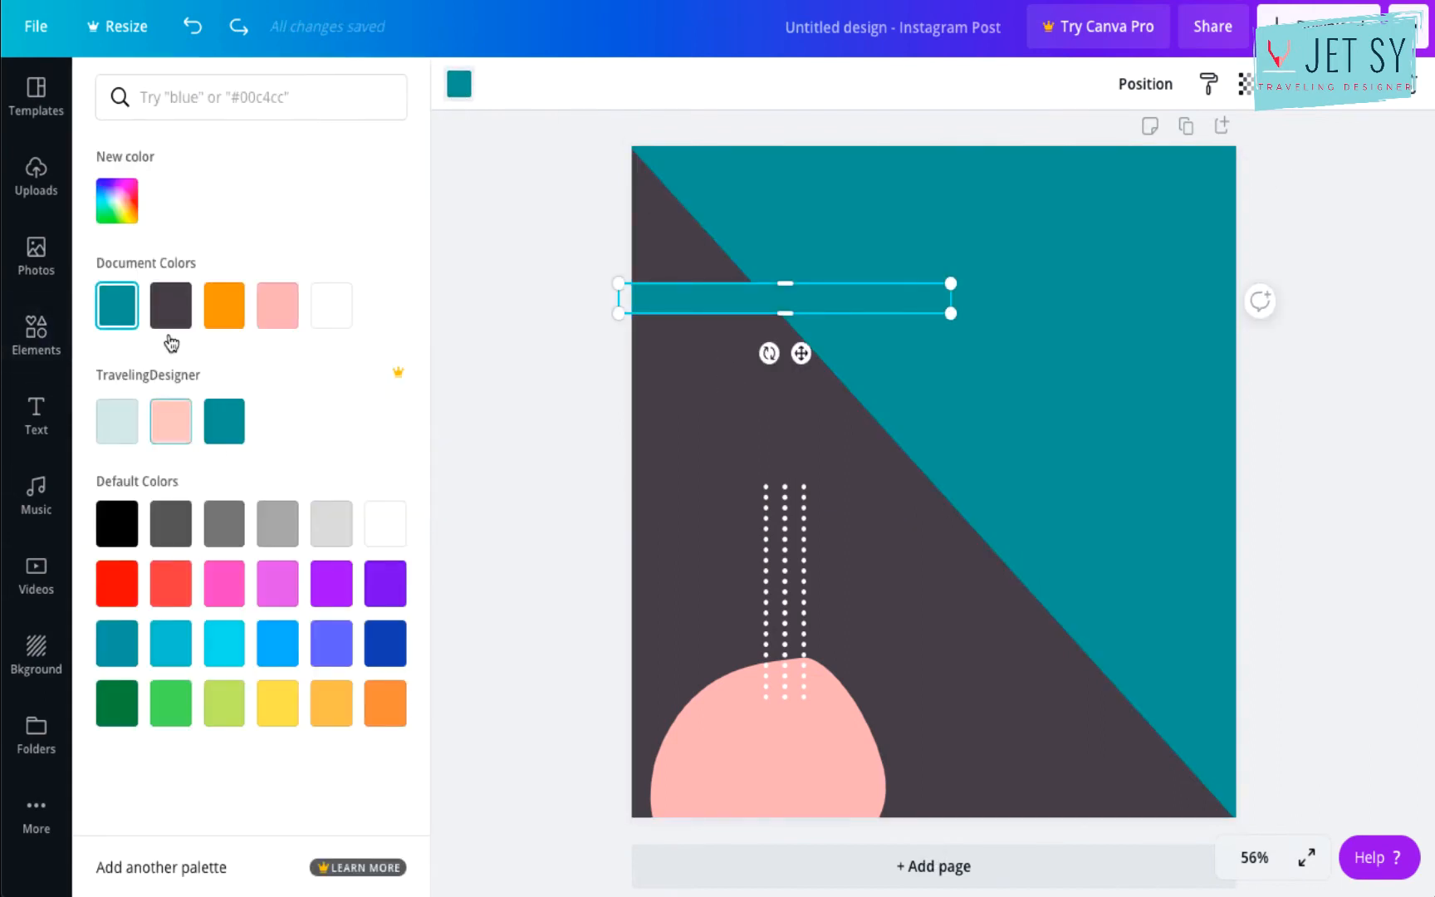
{"action": "left_click", "coordinate": [171, 305]}
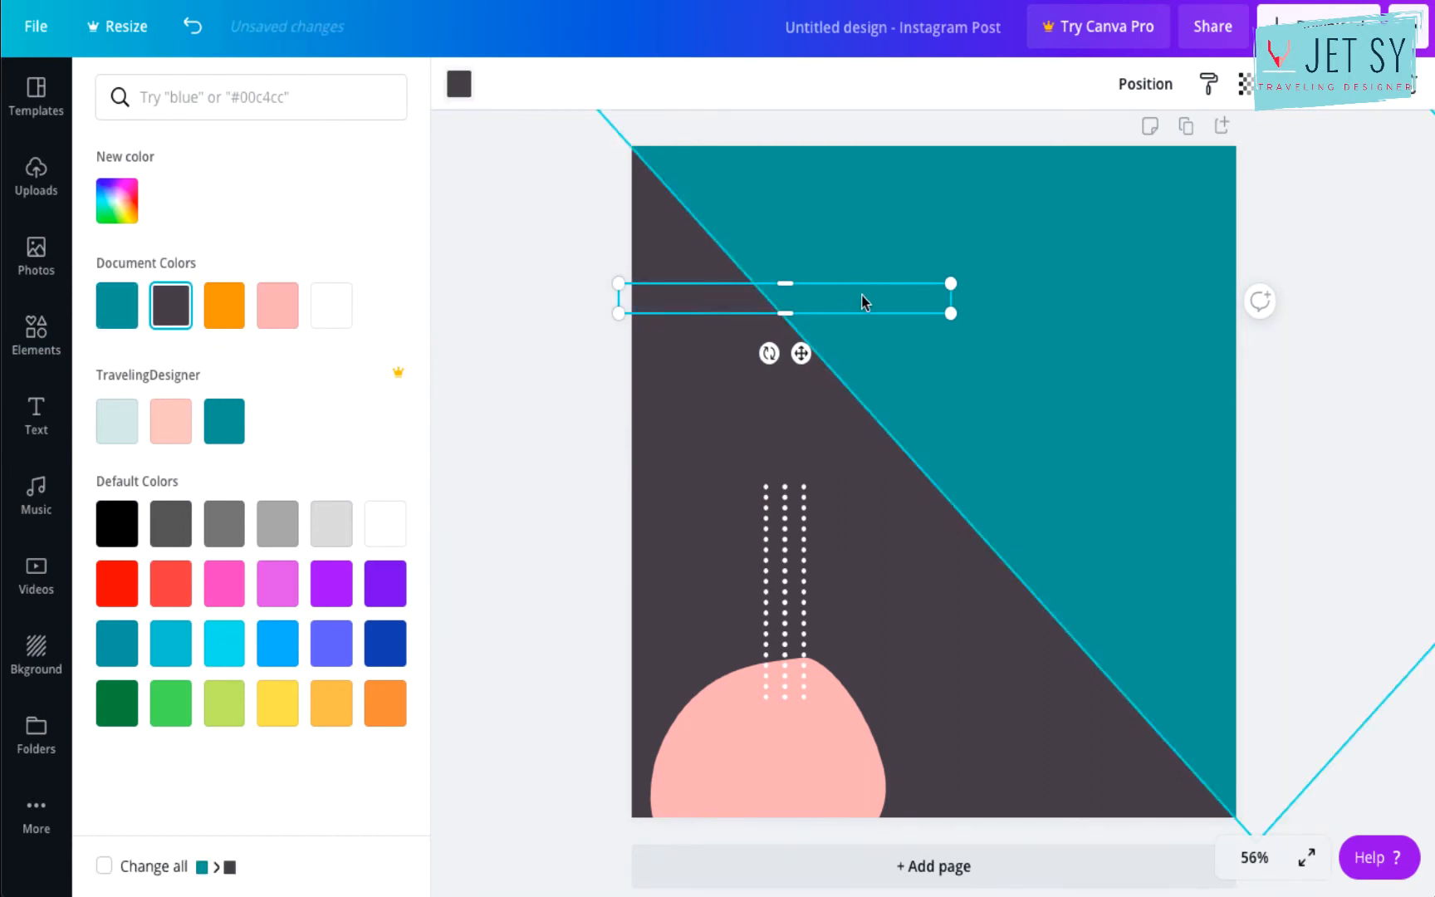
Bring the dark horizontal bar forward so it sits above the large teal square.
{"action": "left_click", "coordinate": [827, 510]}
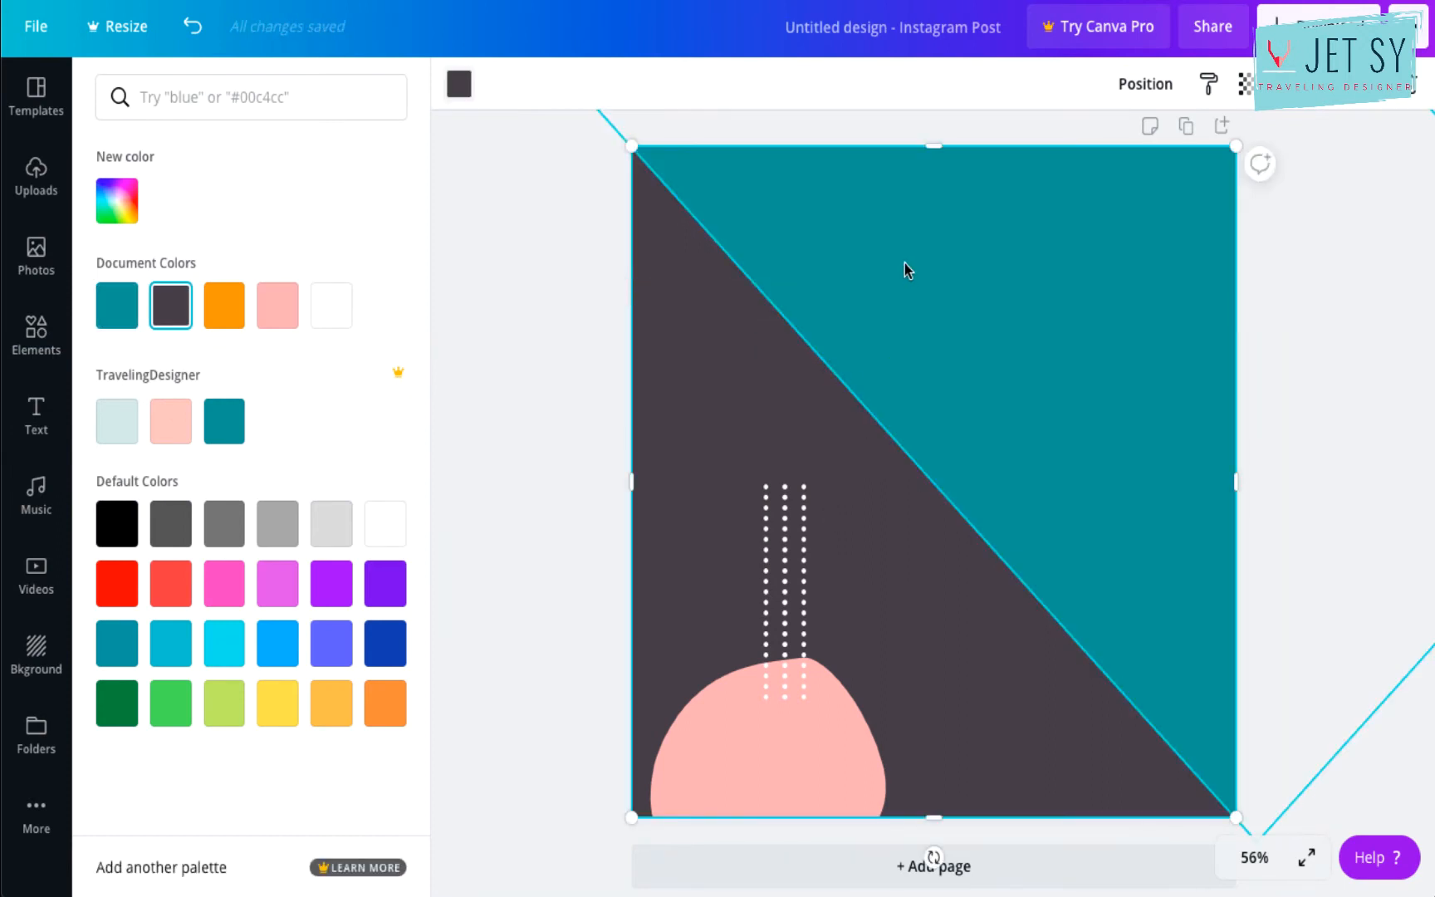
{"action": "left_click", "coordinate": [810, 294]}
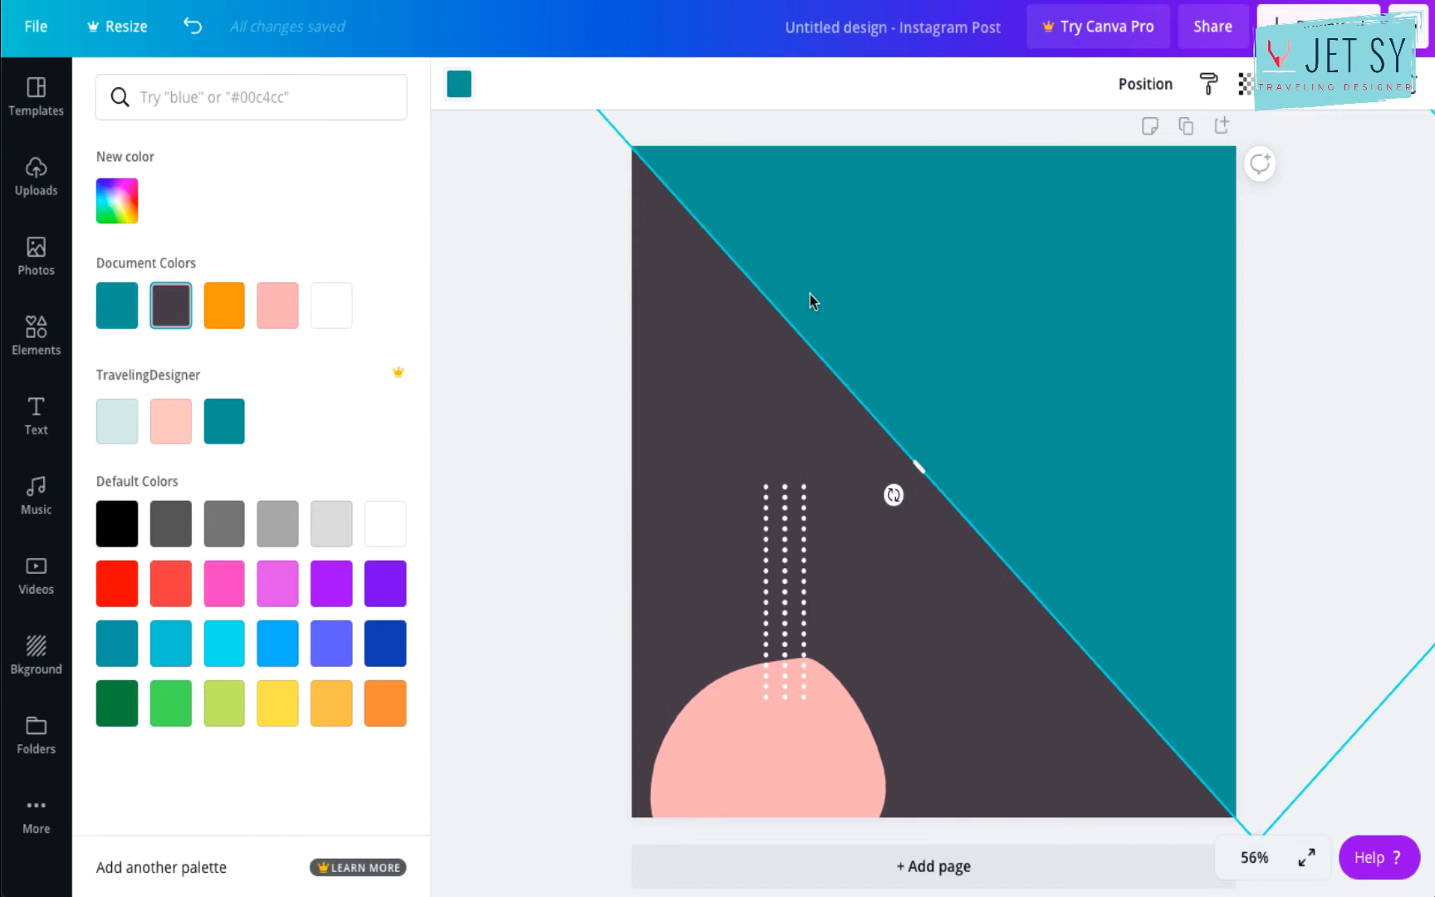
{"action": "left_click", "coordinate": [746, 305]}
{"action": "left_click", "coordinate": [1145, 84]}
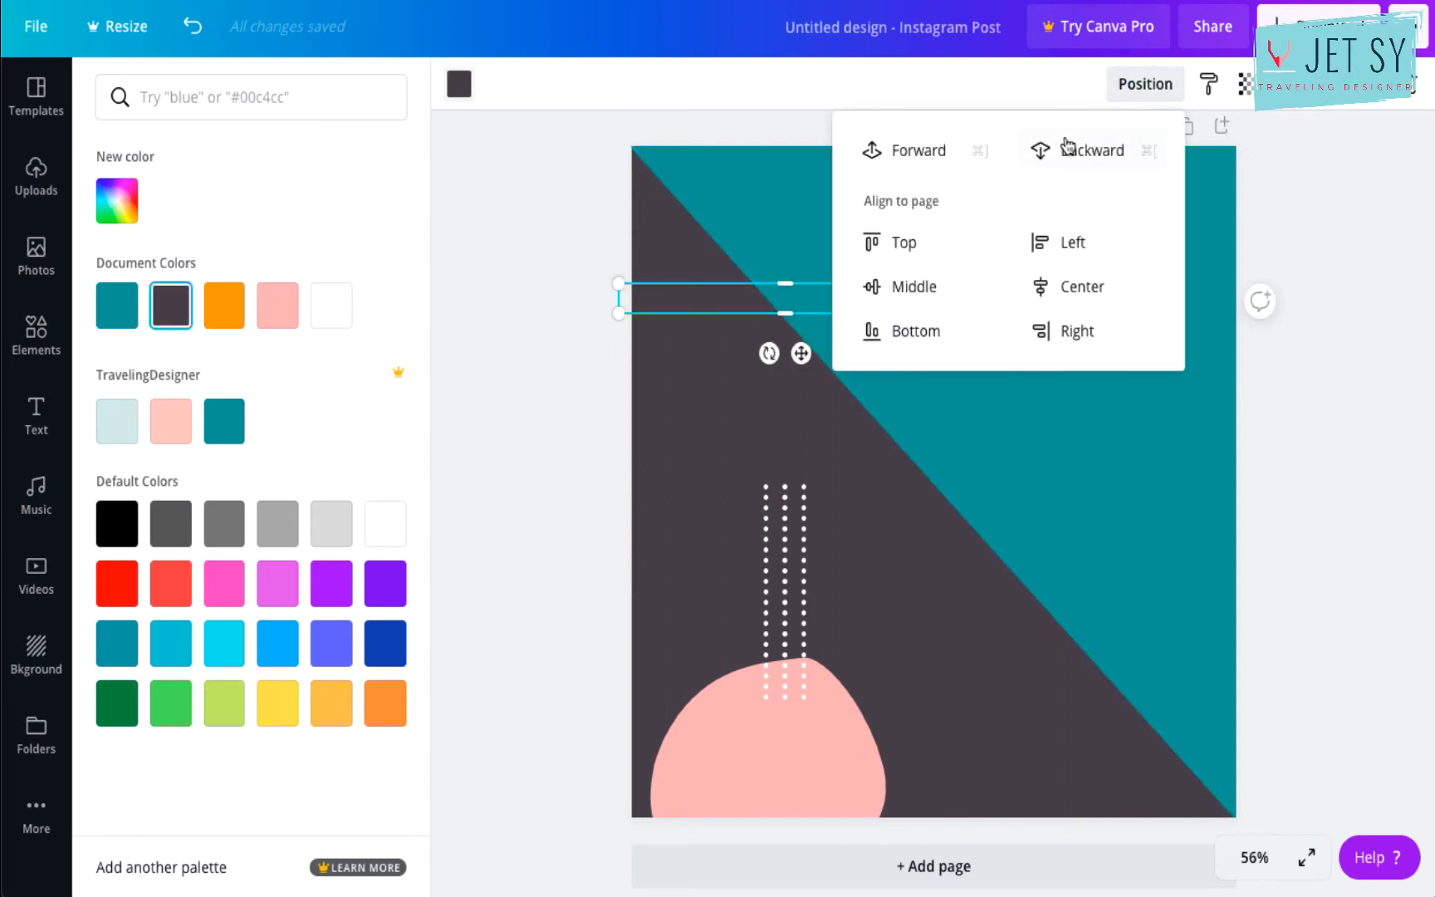
{"action": "left_click", "coordinate": [930, 152]}
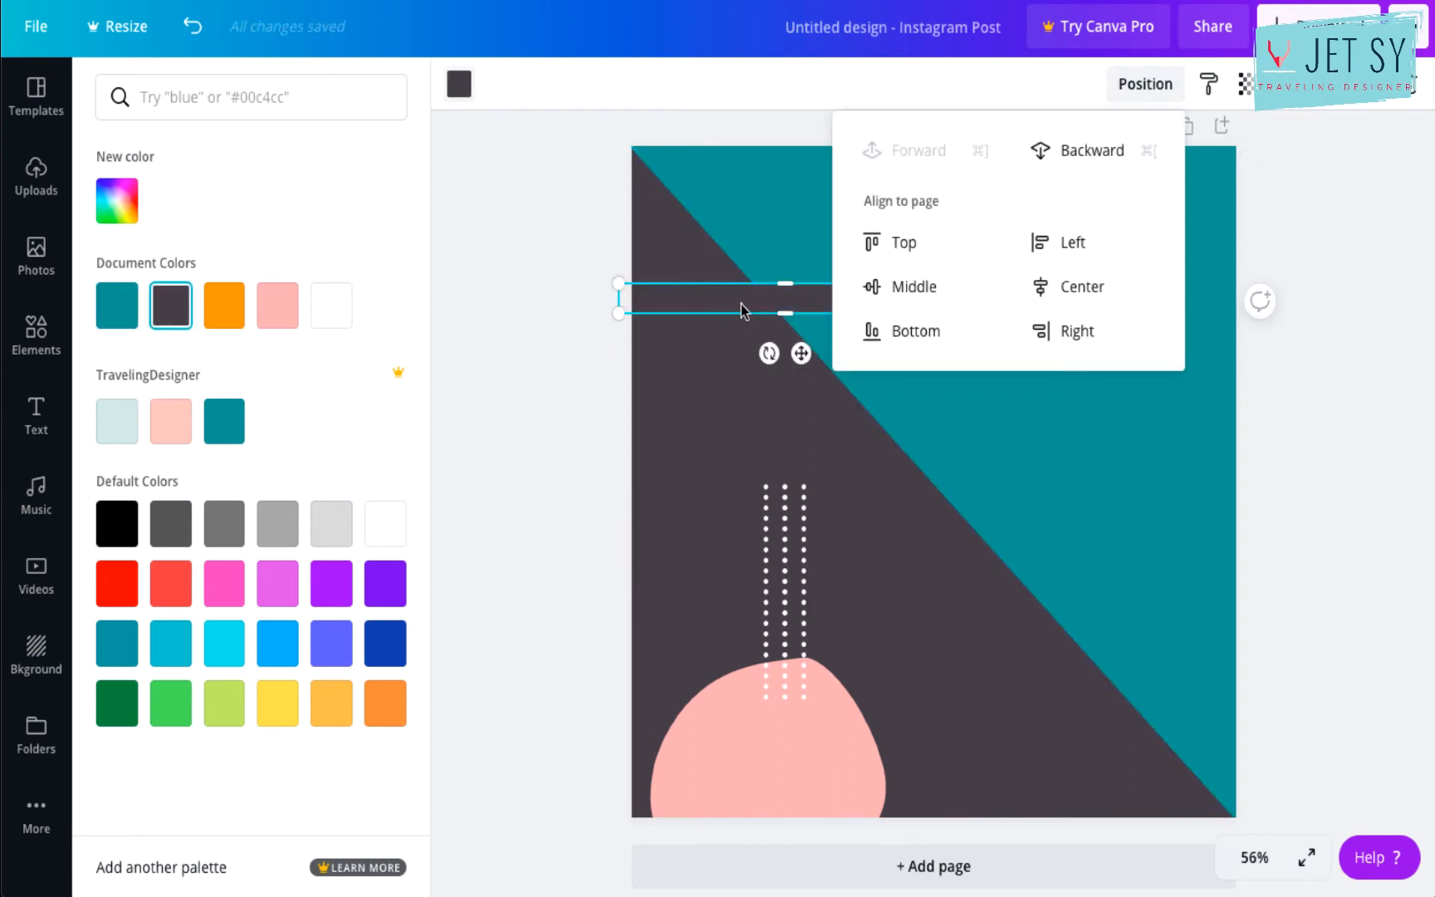
Move the dark bar to the page's top-left corner and lengthen it along the top edge to almost the full page width.
{"action": "left_click_drag", "start_coordinate": [743, 299], "coordinate": [756, 164]}
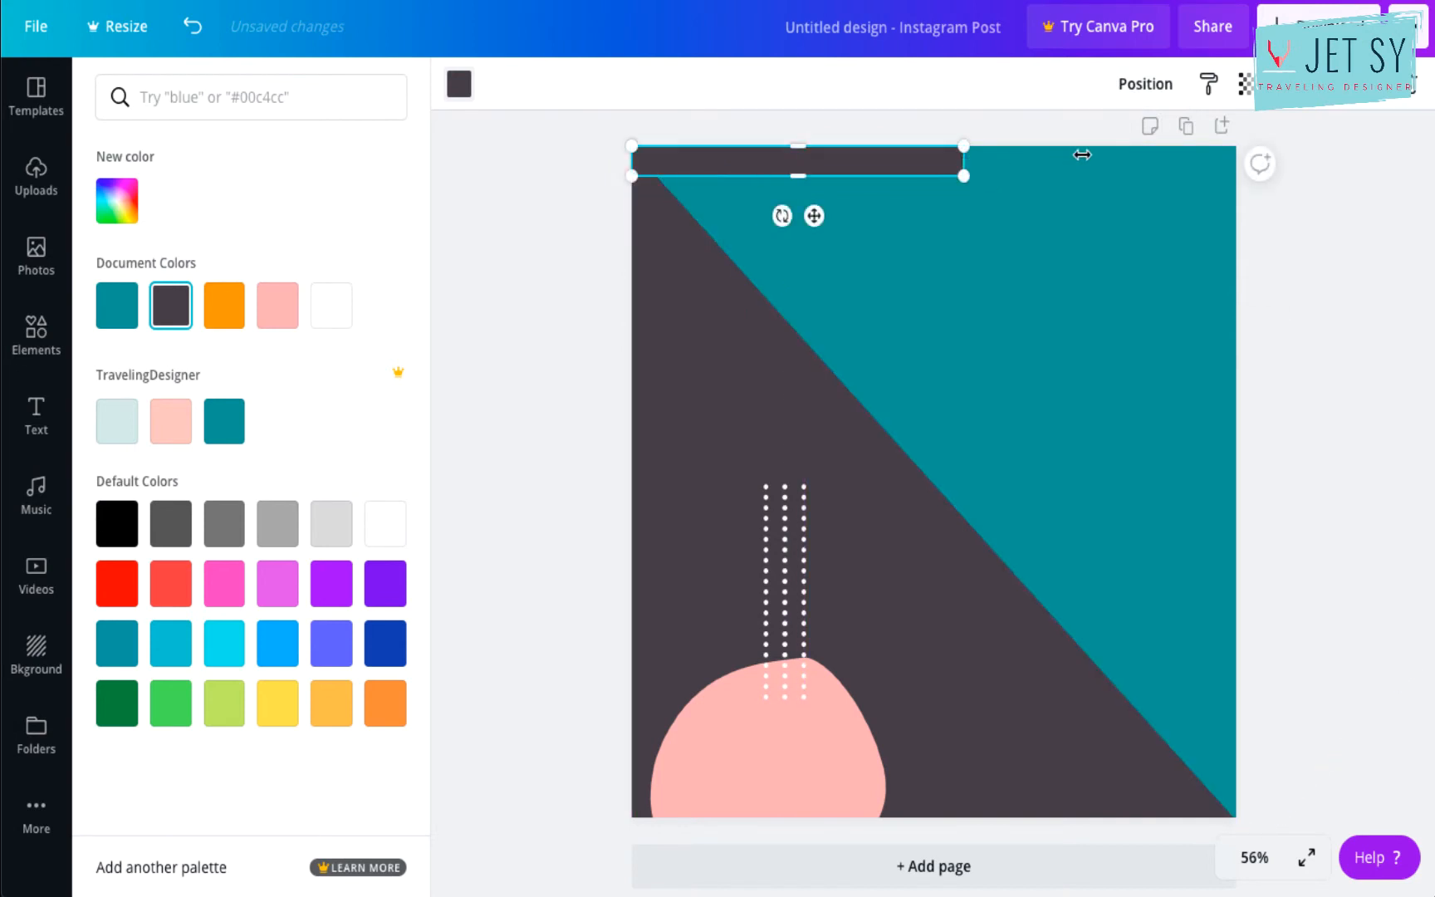
{"action": "left_click_drag", "start_coordinate": [1082, 155], "coordinate": [1210, 155]}
{"action": "mouse_move", "coordinate": [942, 171]}
{"action": "left_mouse_down"}
{"action": "mouse_move", "coordinate": [942, 218]}
{"action": "mouse_move", "coordinate": [937, 163]}
{"action": "left_mouse_up"}
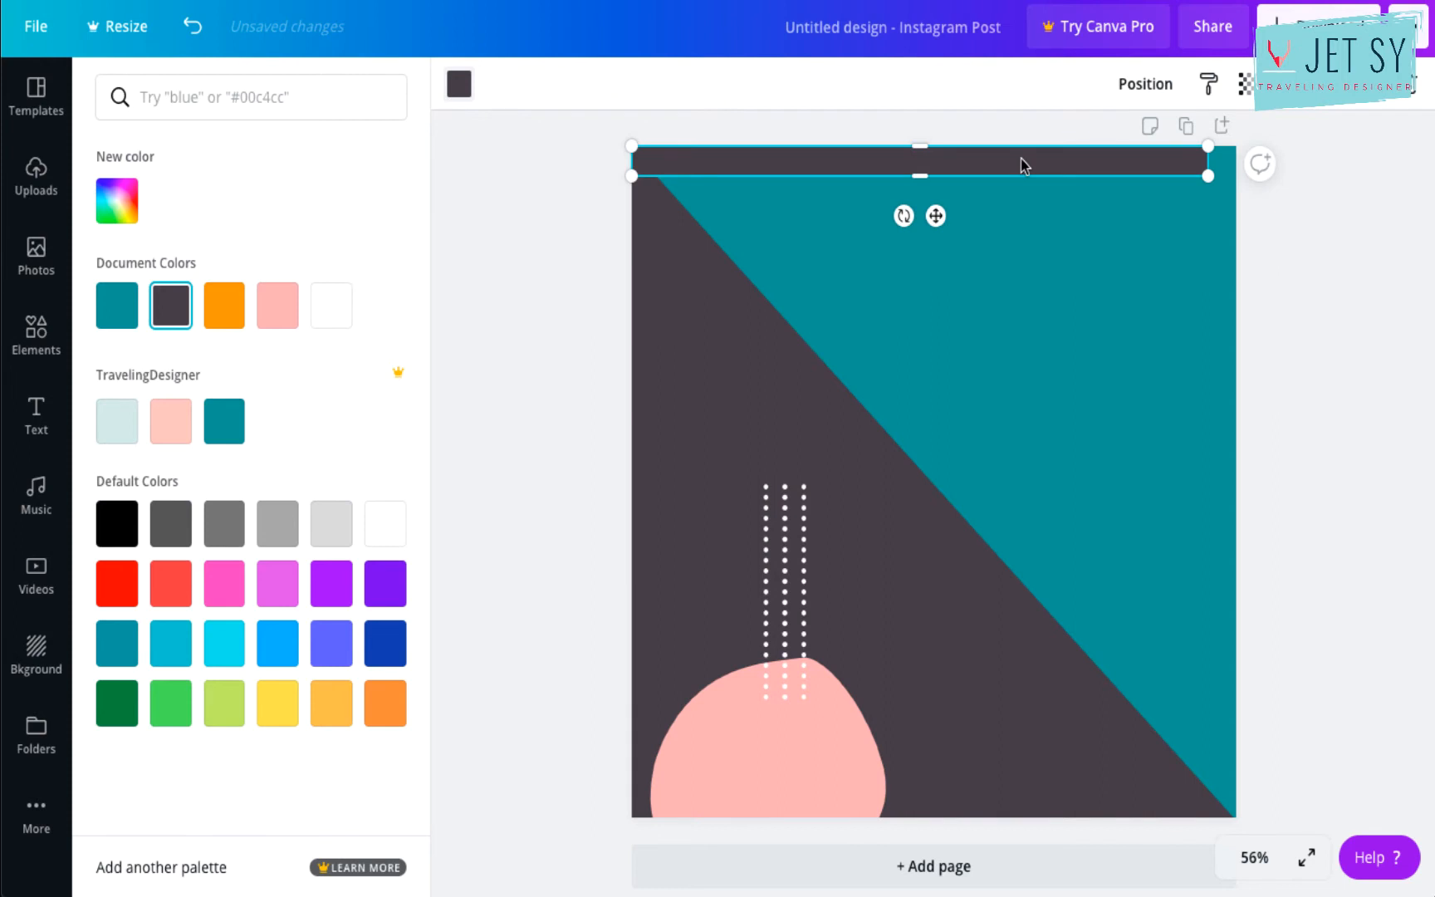
Duplicate the dark bar, rotate the copy to vertical and align it along the page's right edge.
{"action": "key", "text": "ctrl+d"}
{"action": "left_click_drag", "start_coordinate": [1149, 179], "coordinate": [1178, 516]}
{"action": "left_click_drag", "start_coordinate": [902, 607], "coordinate": [854, 497]}
{"action": "left_click_drag", "start_coordinate": [853, 498], "coordinate": [855, 497]}
{"action": "left_click_drag", "start_coordinate": [959, 366], "coordinate": [1224, 340]}
Recolour the large teal square with the orange document colour.
{"action": "left_click", "coordinate": [1006, 344]}
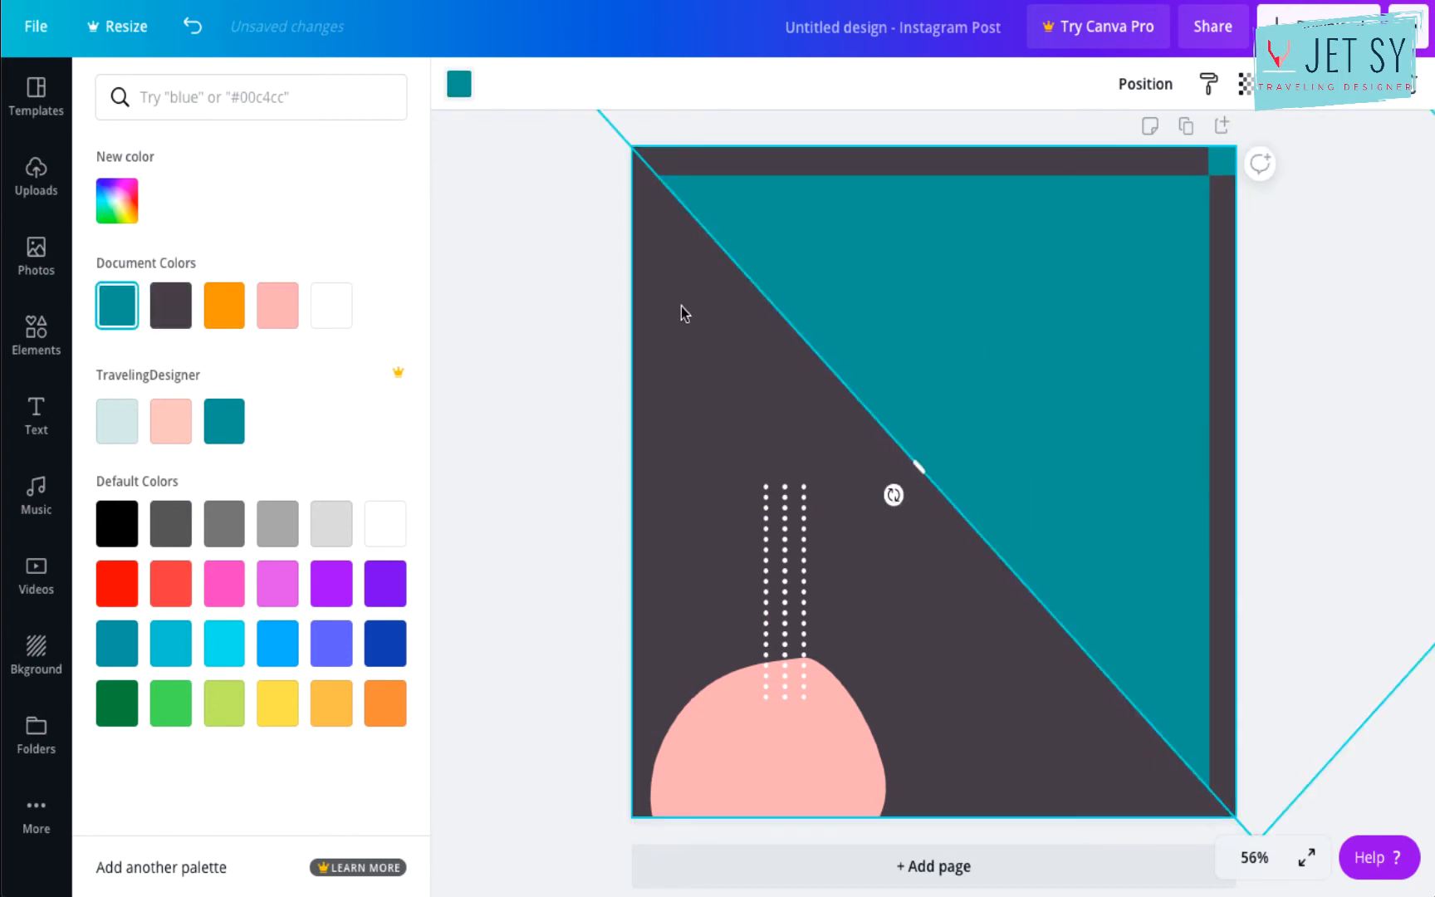
{"action": "left_click", "coordinate": [458, 84]}
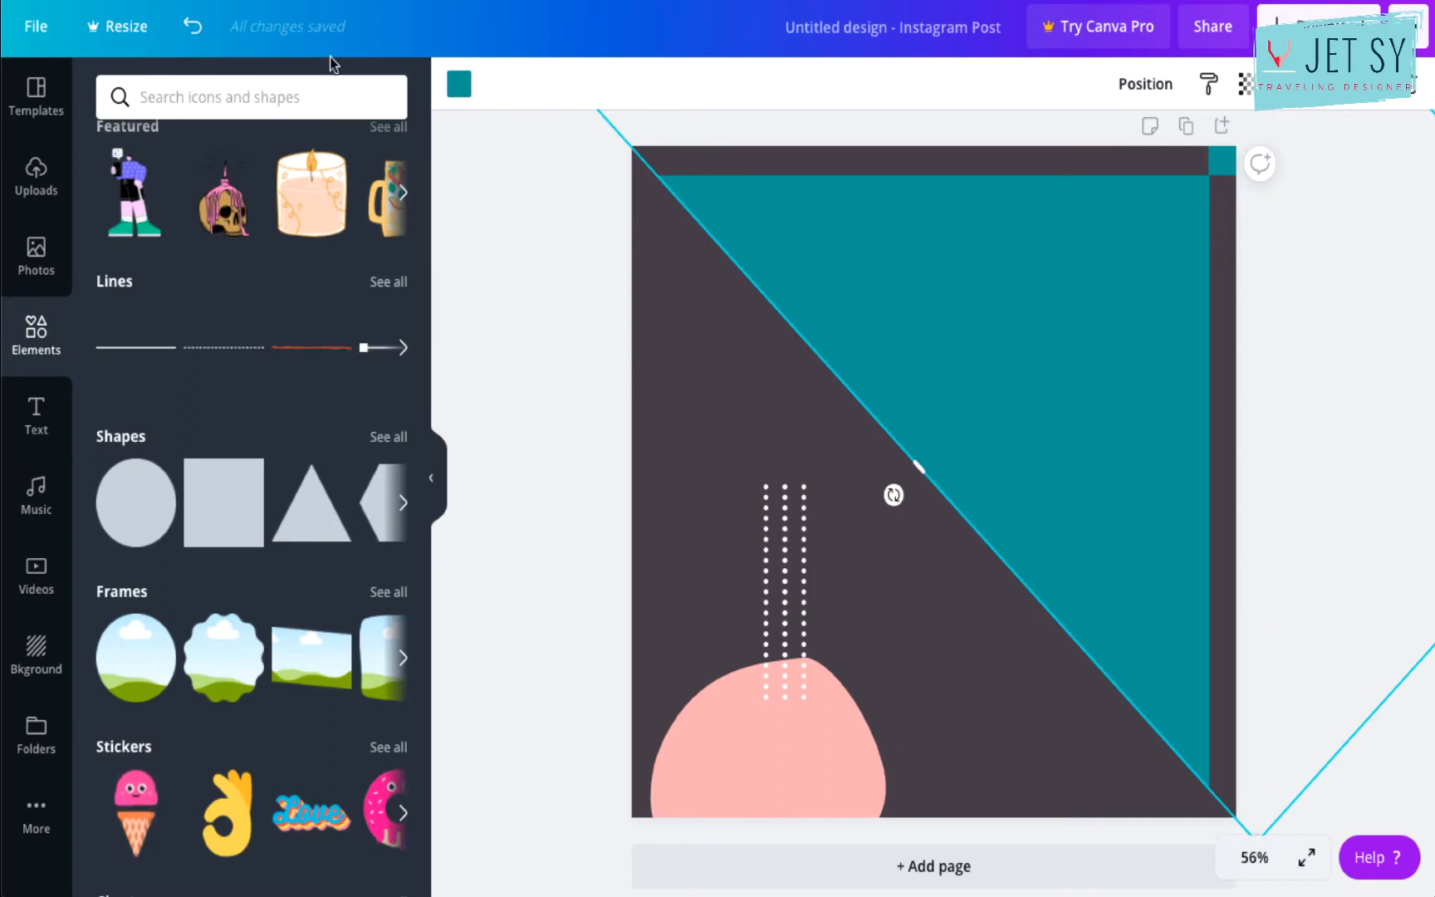
{"action": "left_click", "coordinate": [458, 83]}
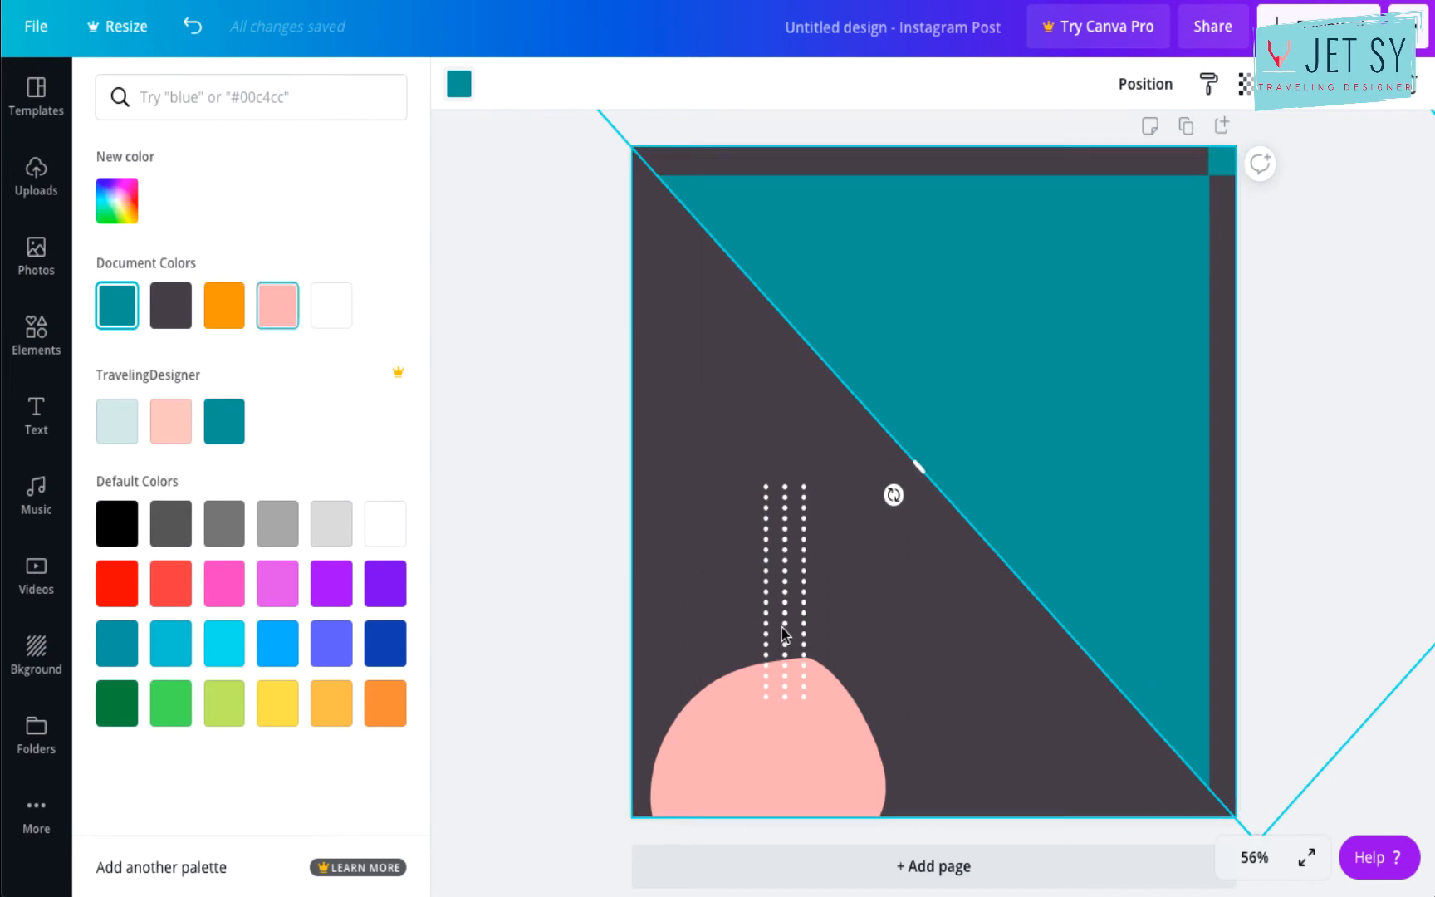
{"action": "left_click", "coordinate": [229, 299]}
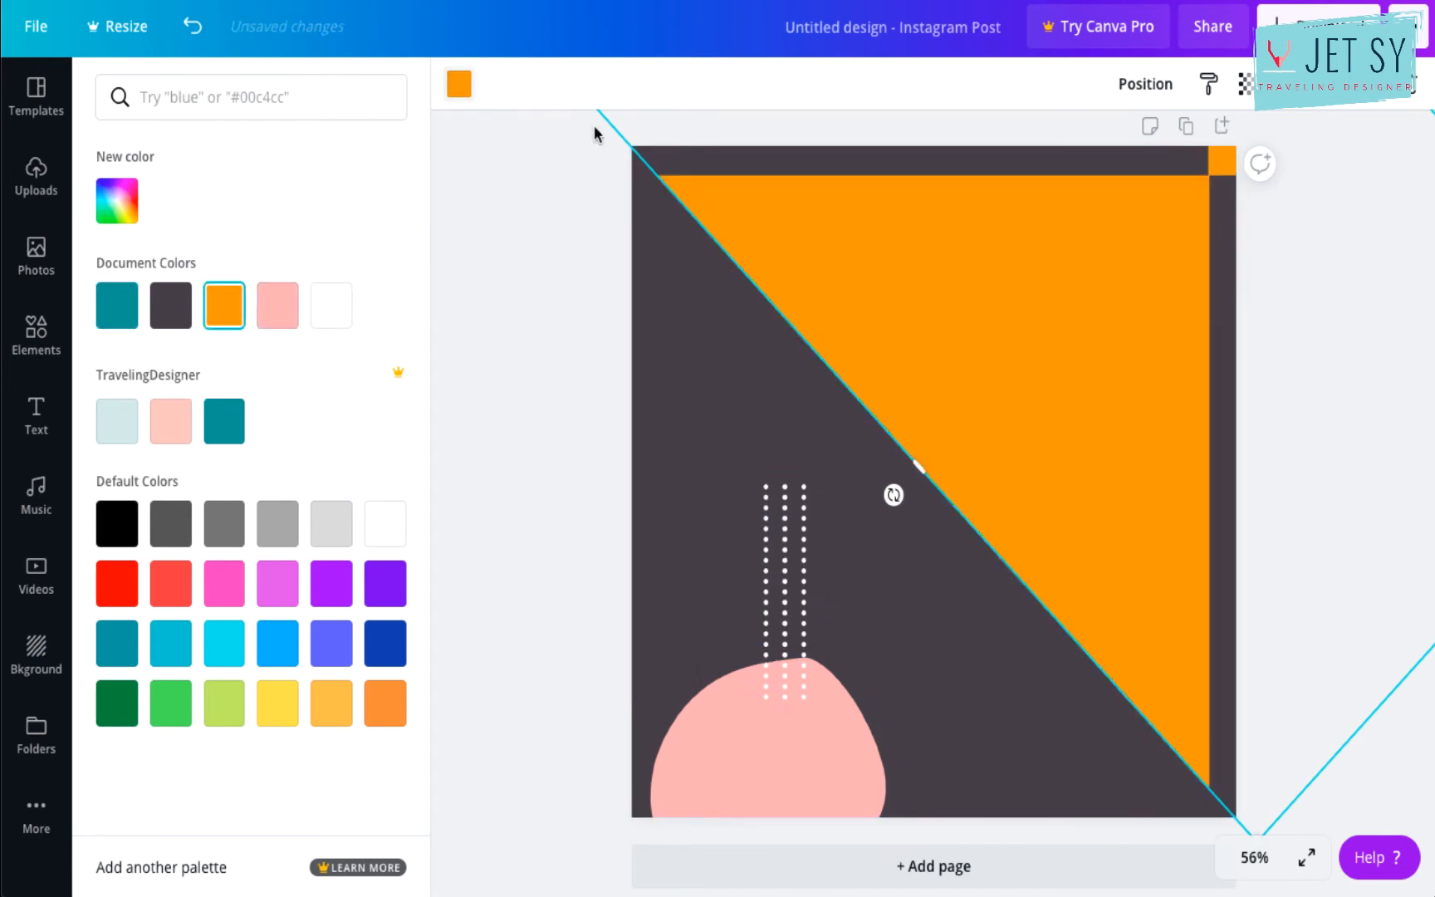
{"action": "key", "text": "Escape"}
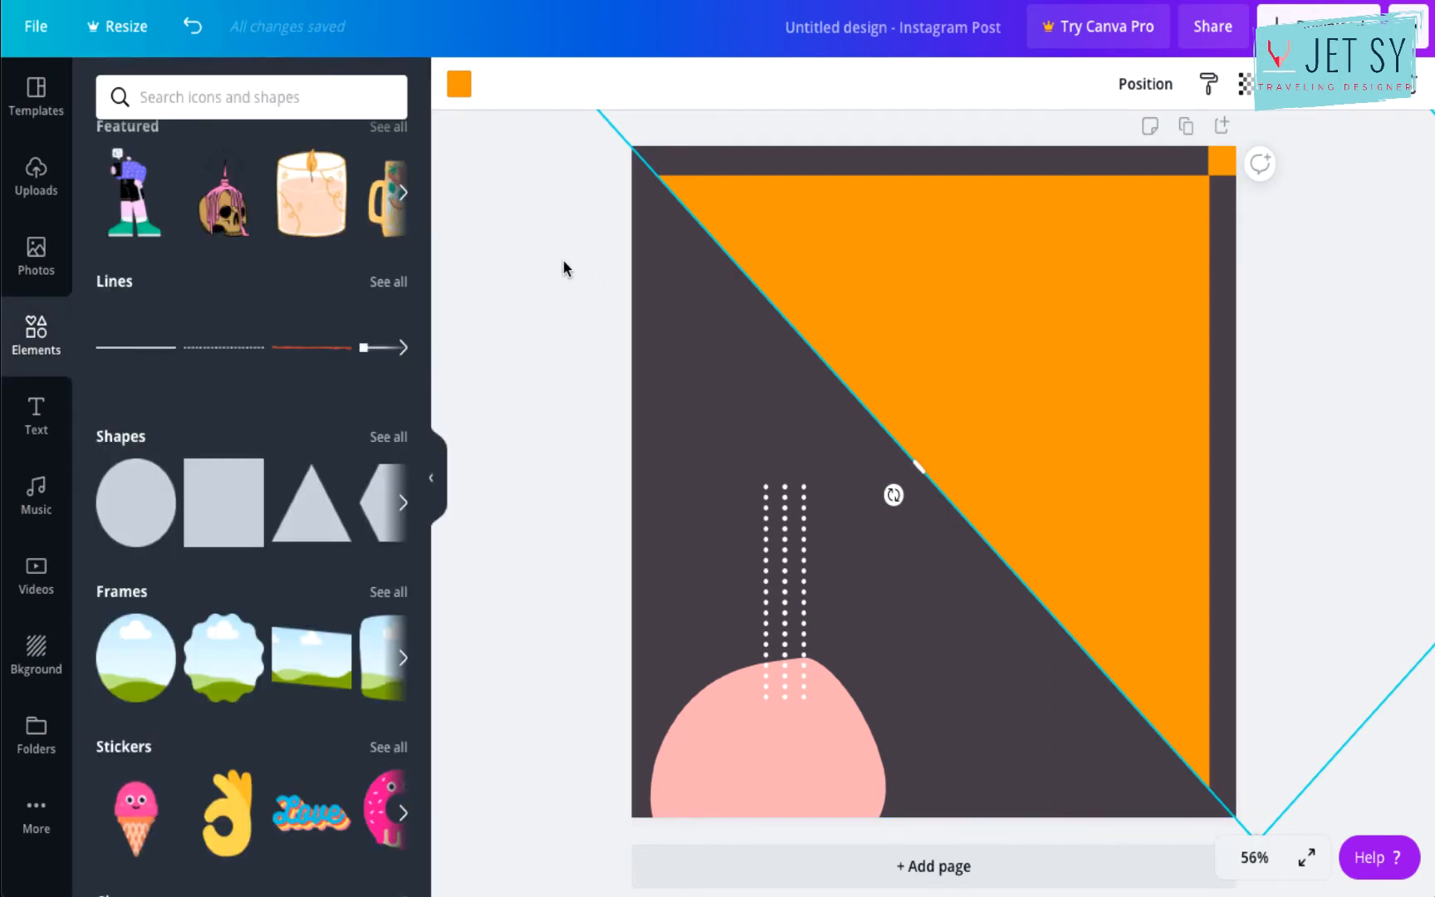
Add a straight line, make it thin and long, and recolour it white.
{"action": "left_click", "coordinate": [144, 347]}
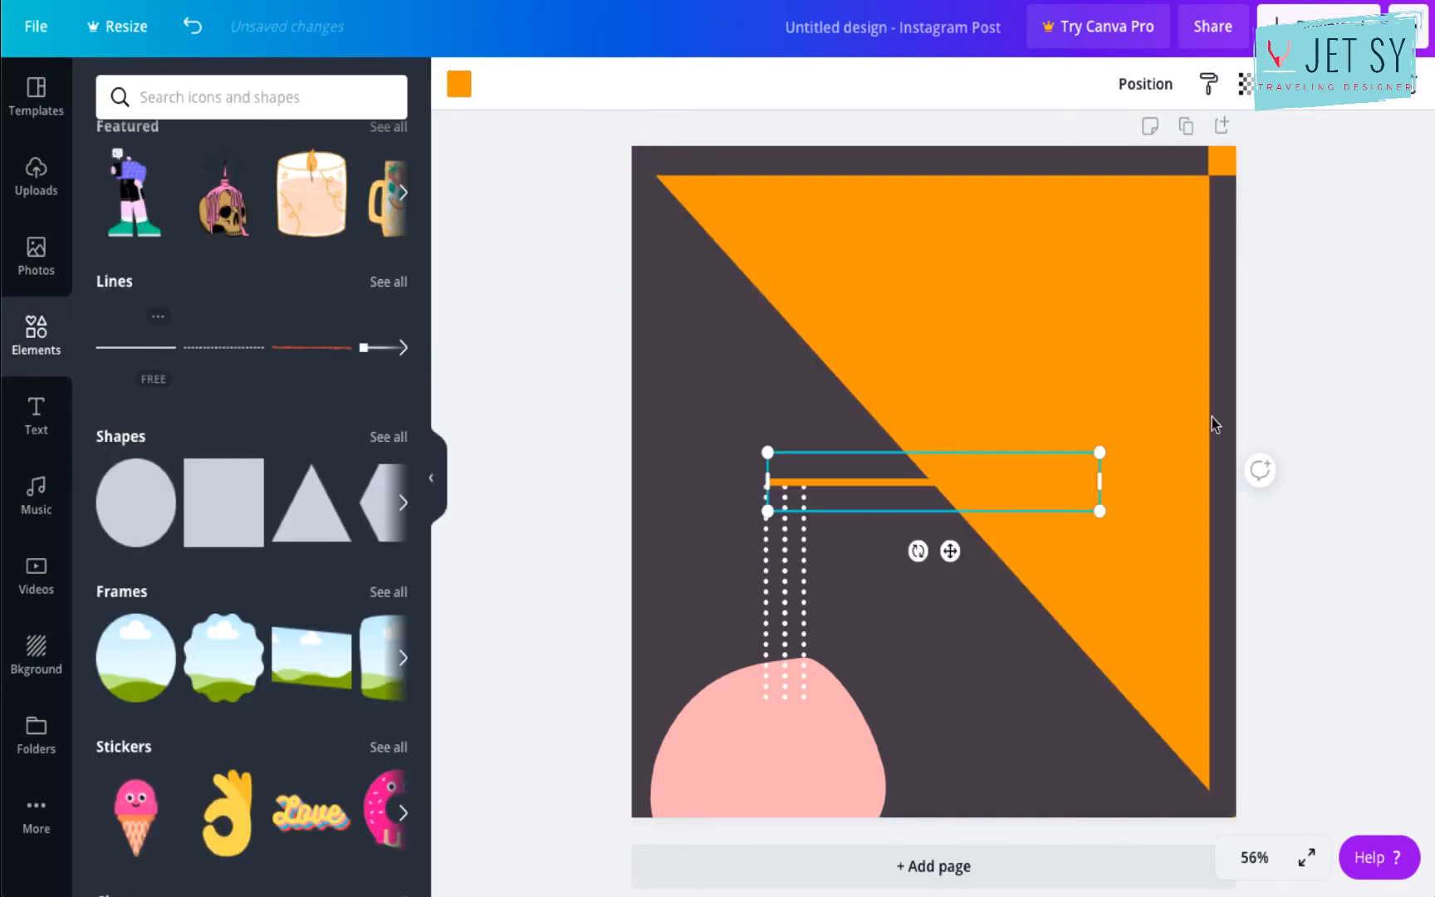
{"action": "left_click_drag", "start_coordinate": [1099, 508], "coordinate": [856, 446]}
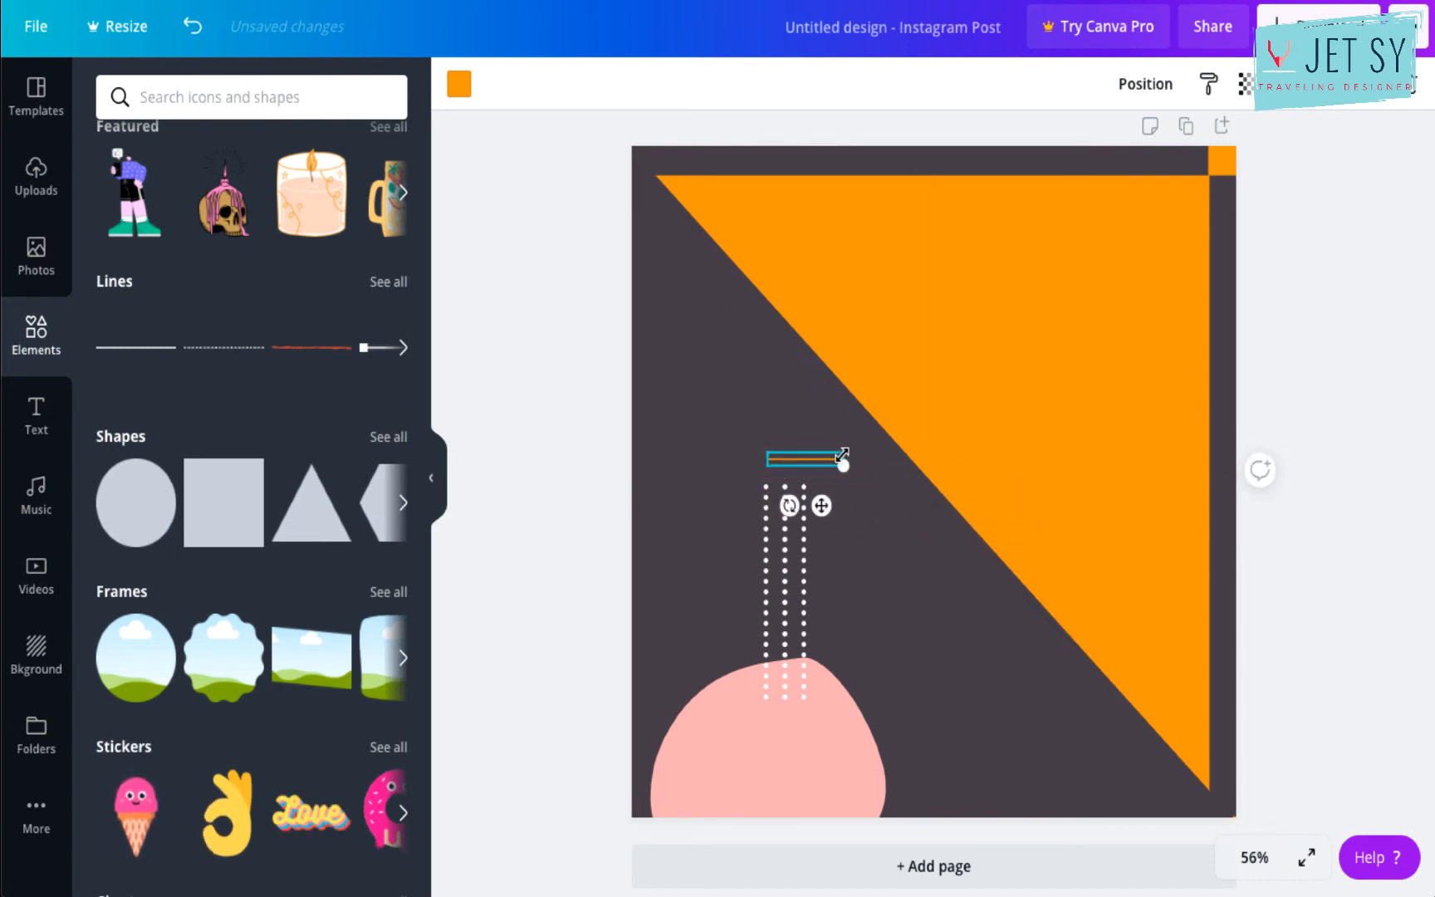
{"action": "scroll", "coordinate": [842, 460], "scroll_direction": "up", "scroll_amount": 3}
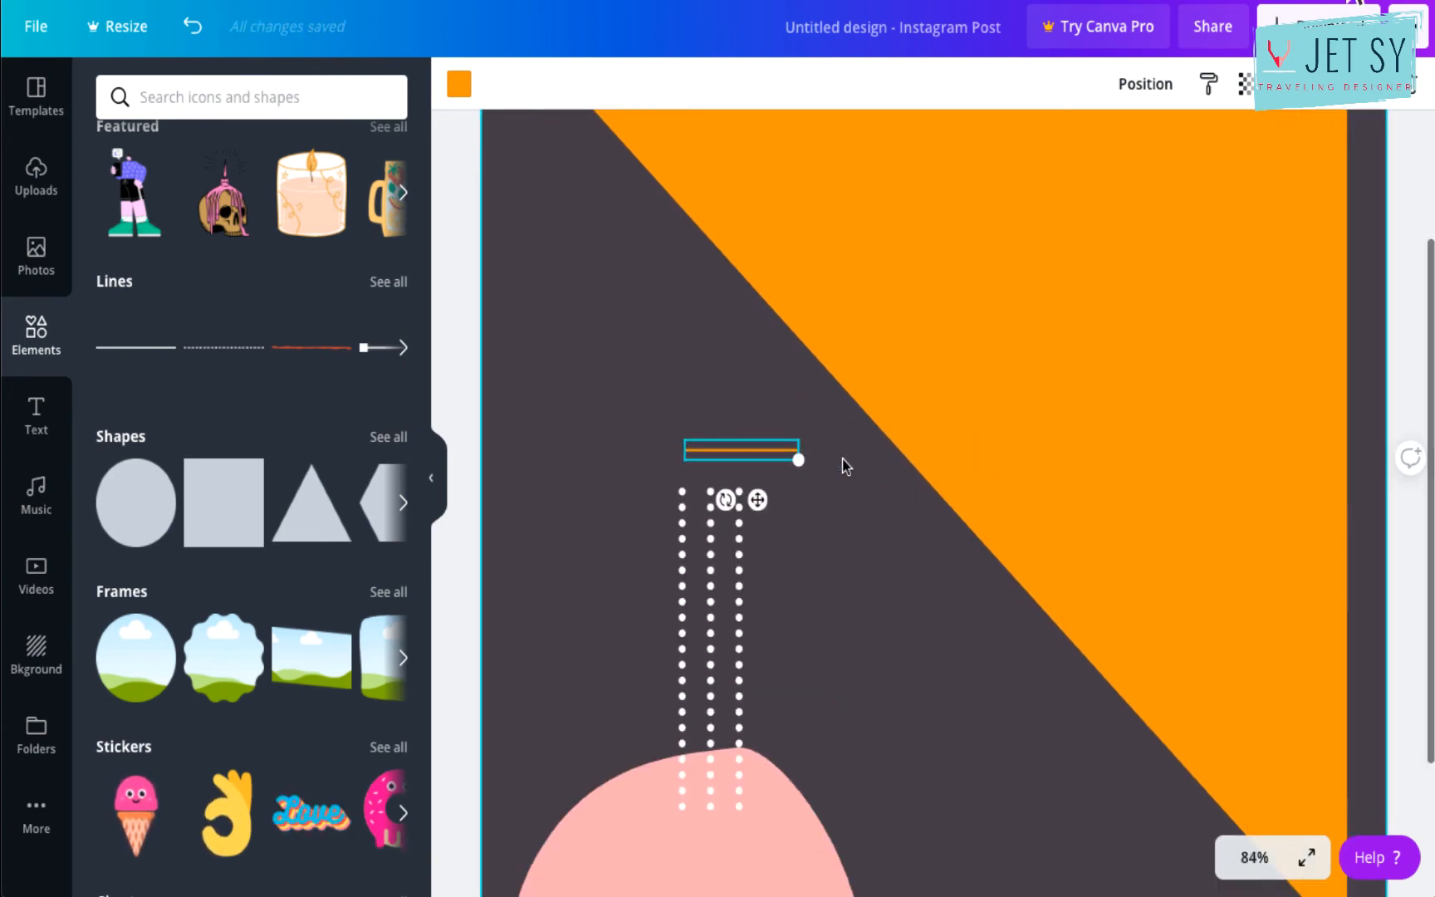
{"action": "left_click_drag", "start_coordinate": [798, 460], "coordinate": [1085, 465]}
{"action": "left_click", "coordinate": [459, 83]}
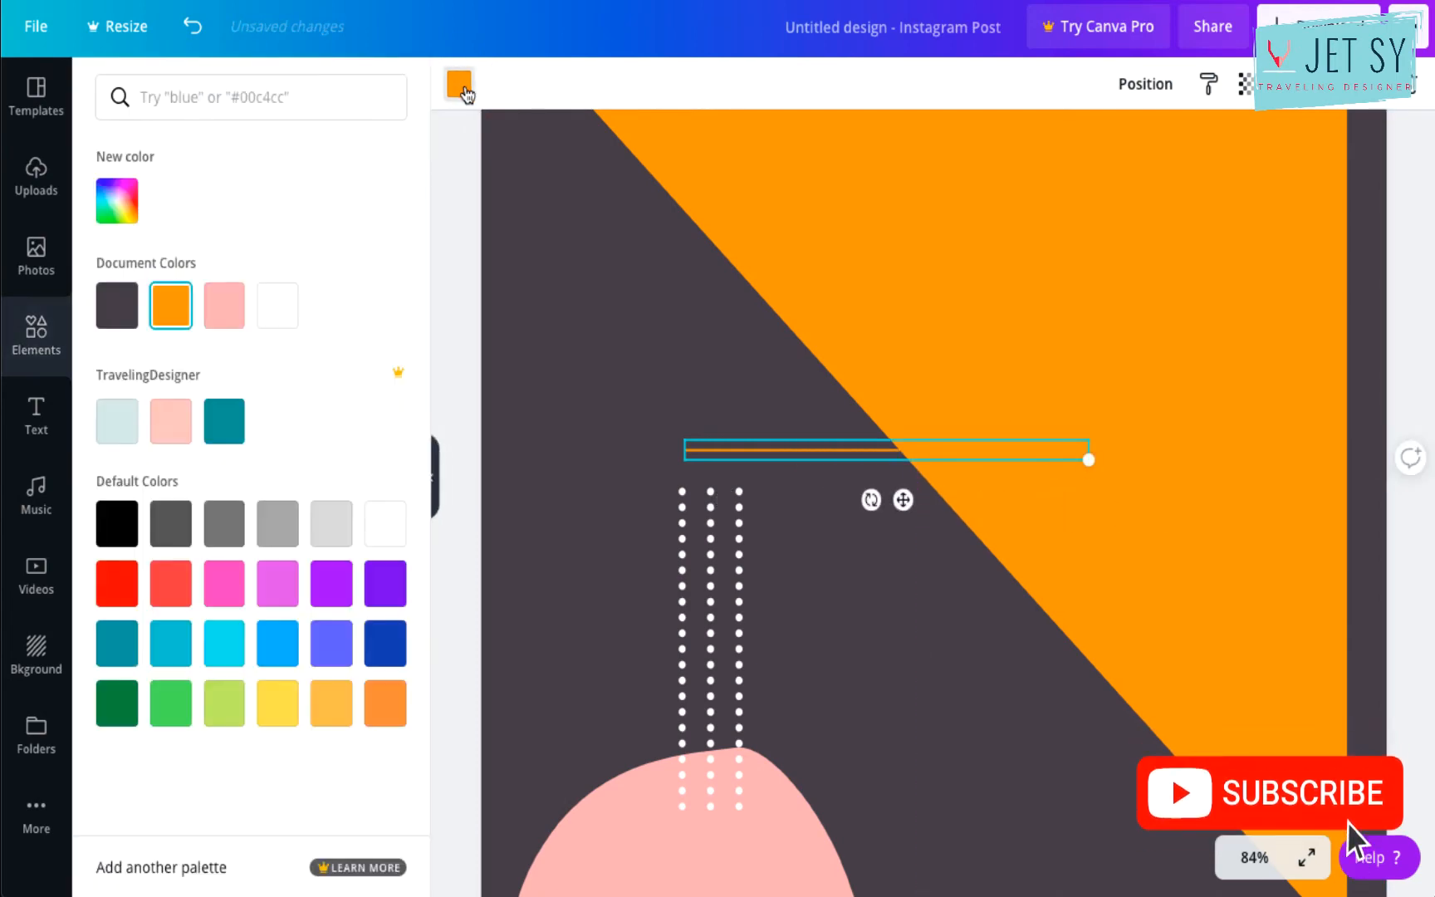
{"action": "left_click", "coordinate": [278, 301]}
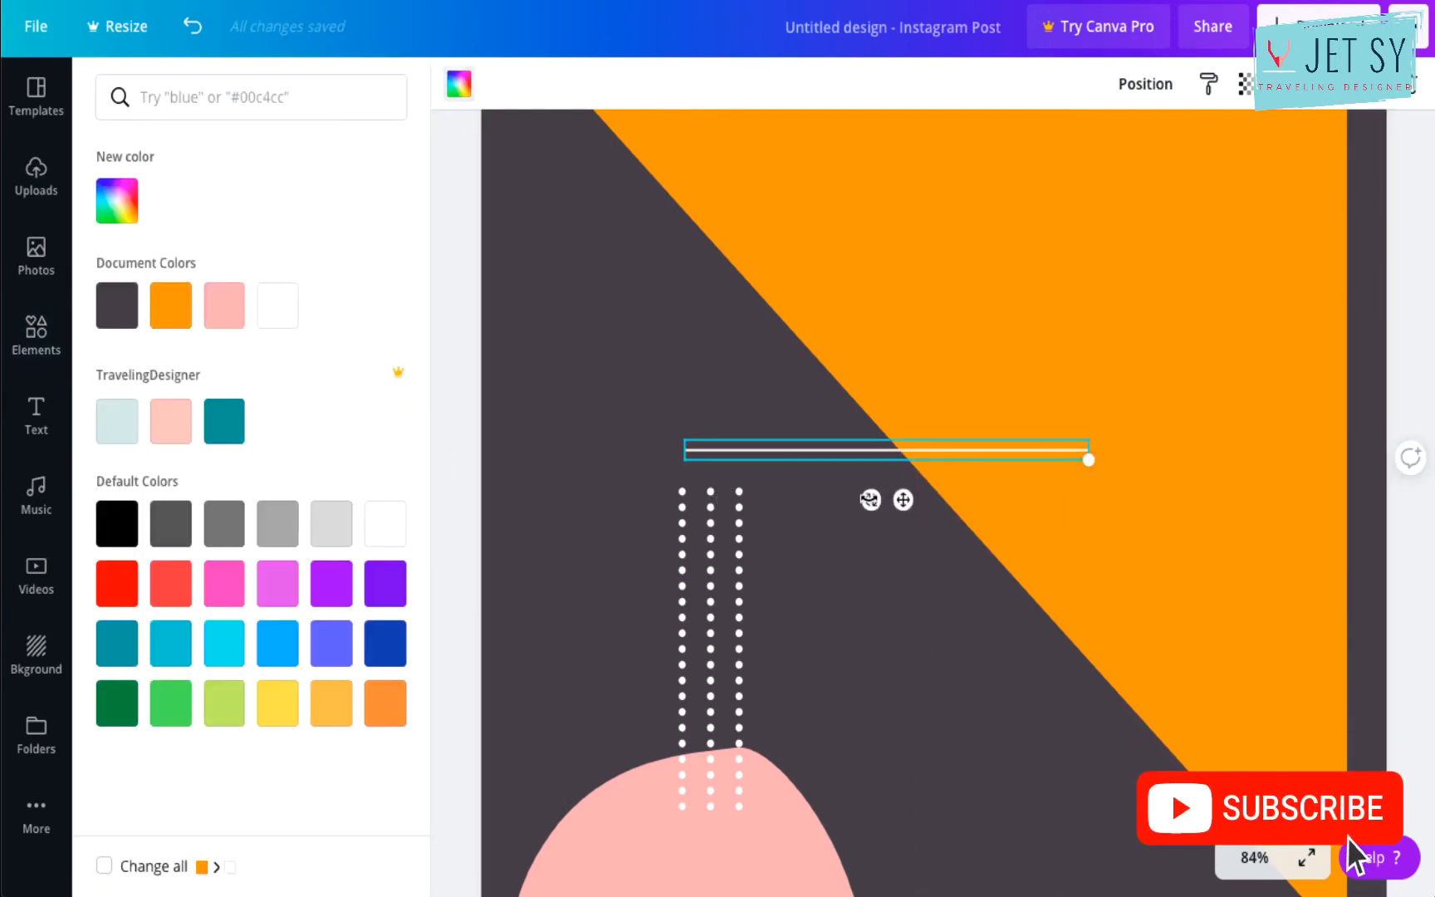
Rotate the white line to vertical and place it beside the pink shape, running off the page's bottom edge.
{"action": "left_click_drag", "start_coordinate": [870, 499], "coordinate": [836, 428]}
{"action": "scroll", "coordinate": [837, 430], "scroll_direction": "down", "scroll_amount": 2}
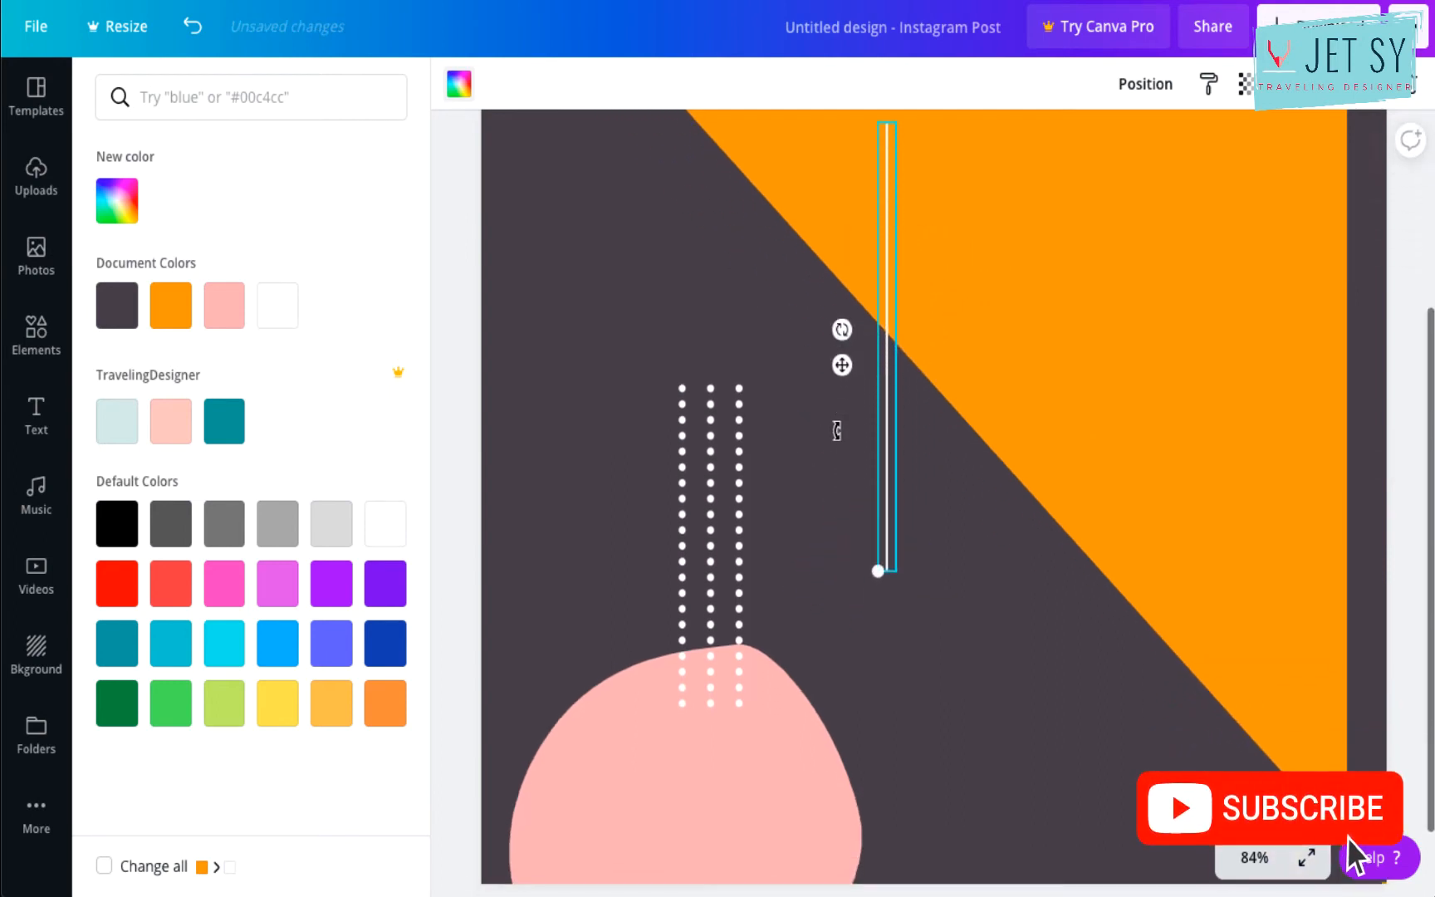
{"action": "scroll", "coordinate": [838, 433], "scroll_direction": "down", "scroll_amount": 4}
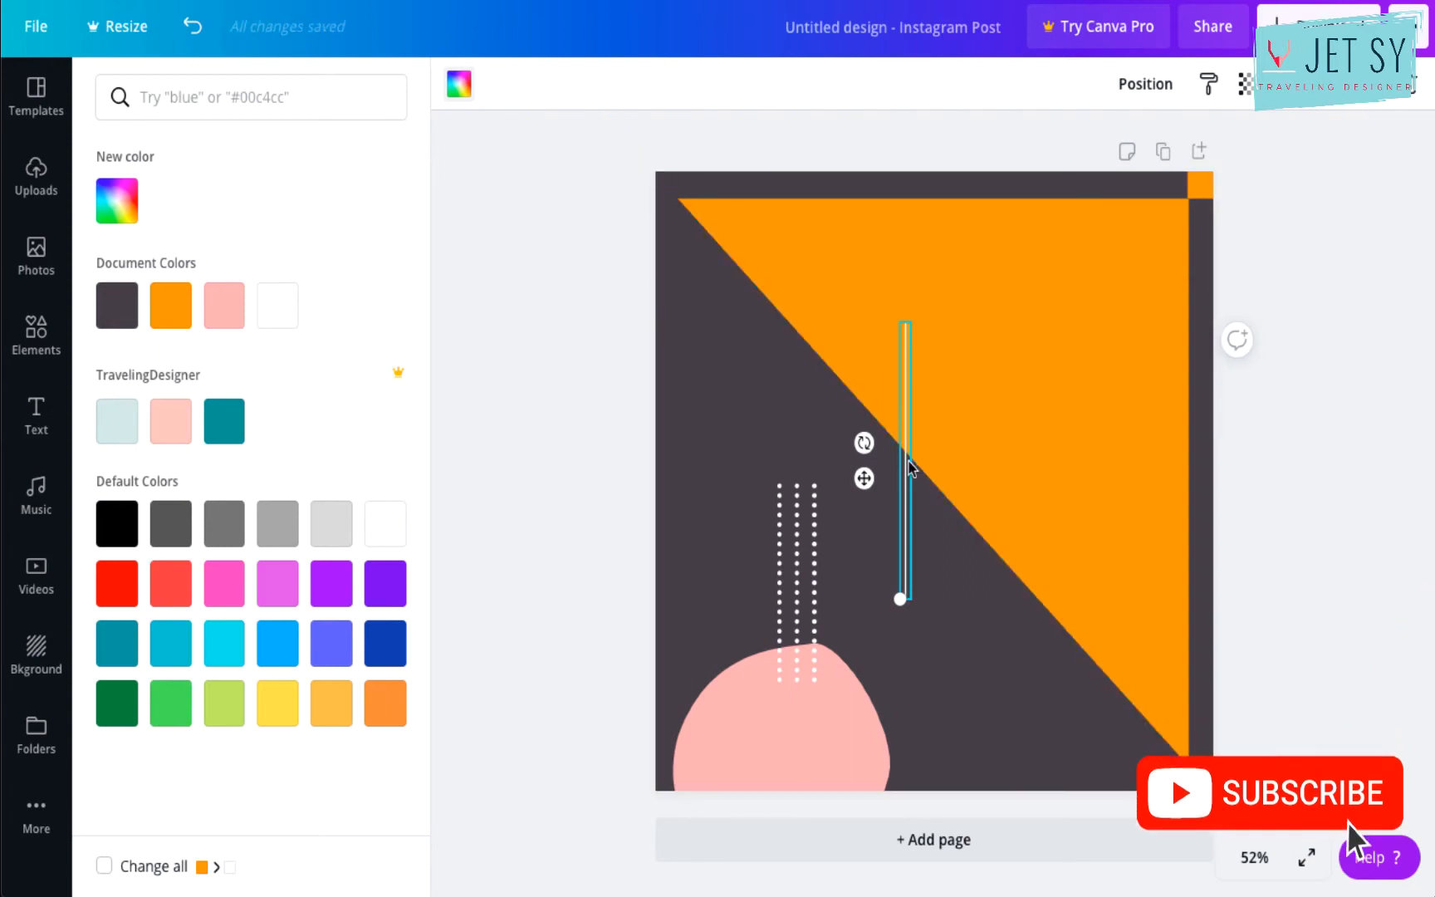
{"action": "left_click_drag", "start_coordinate": [907, 469], "coordinate": [977, 746]}
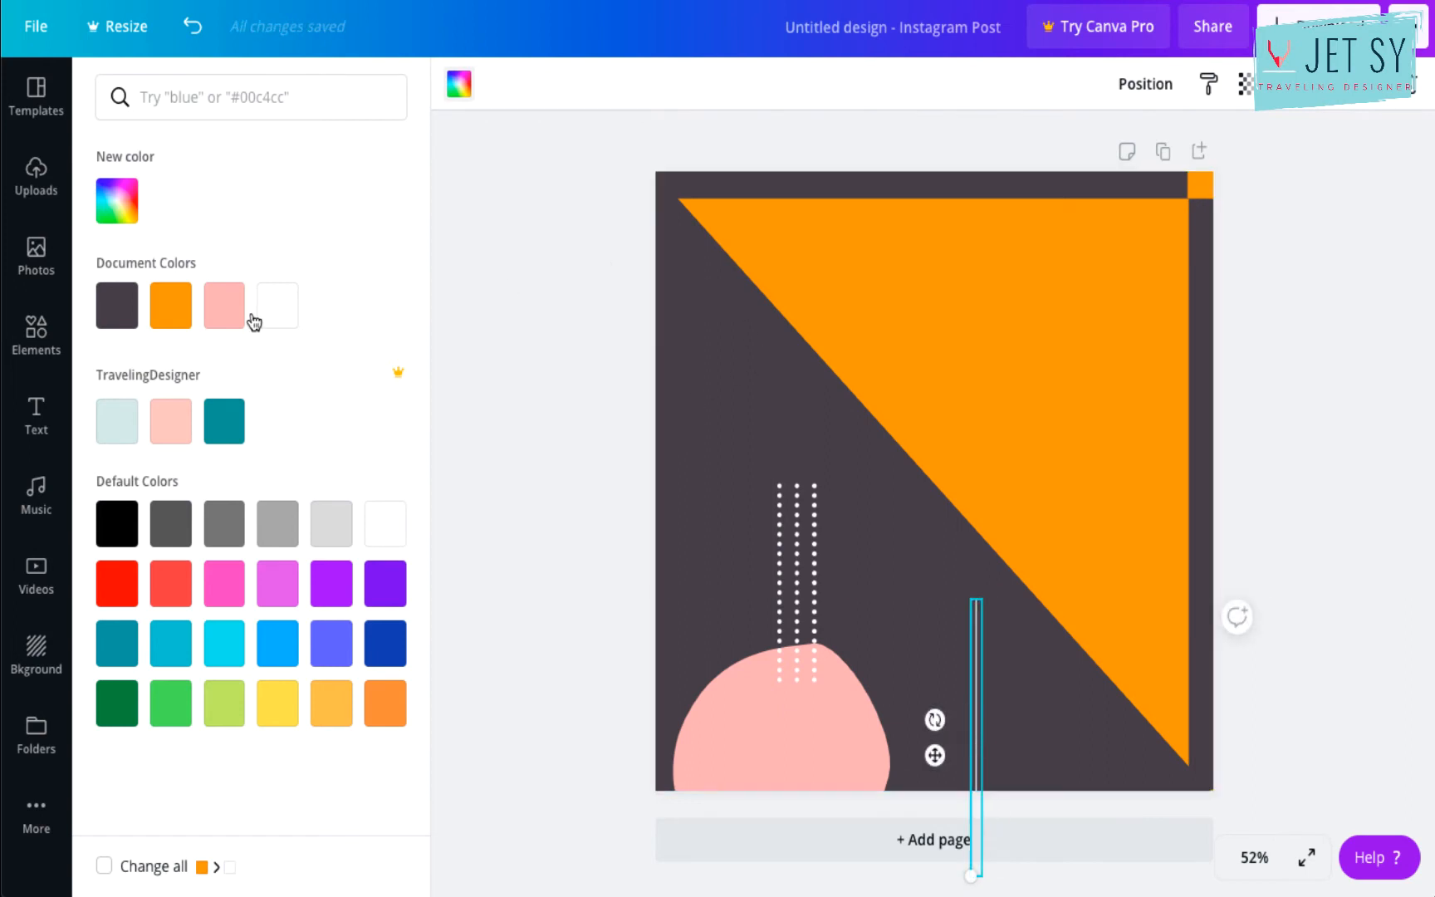
Add a single-image grid, shrink it to about half the page width and position it over the orange area in the page's right half.
{"action": "left_click", "coordinate": [34, 334]}
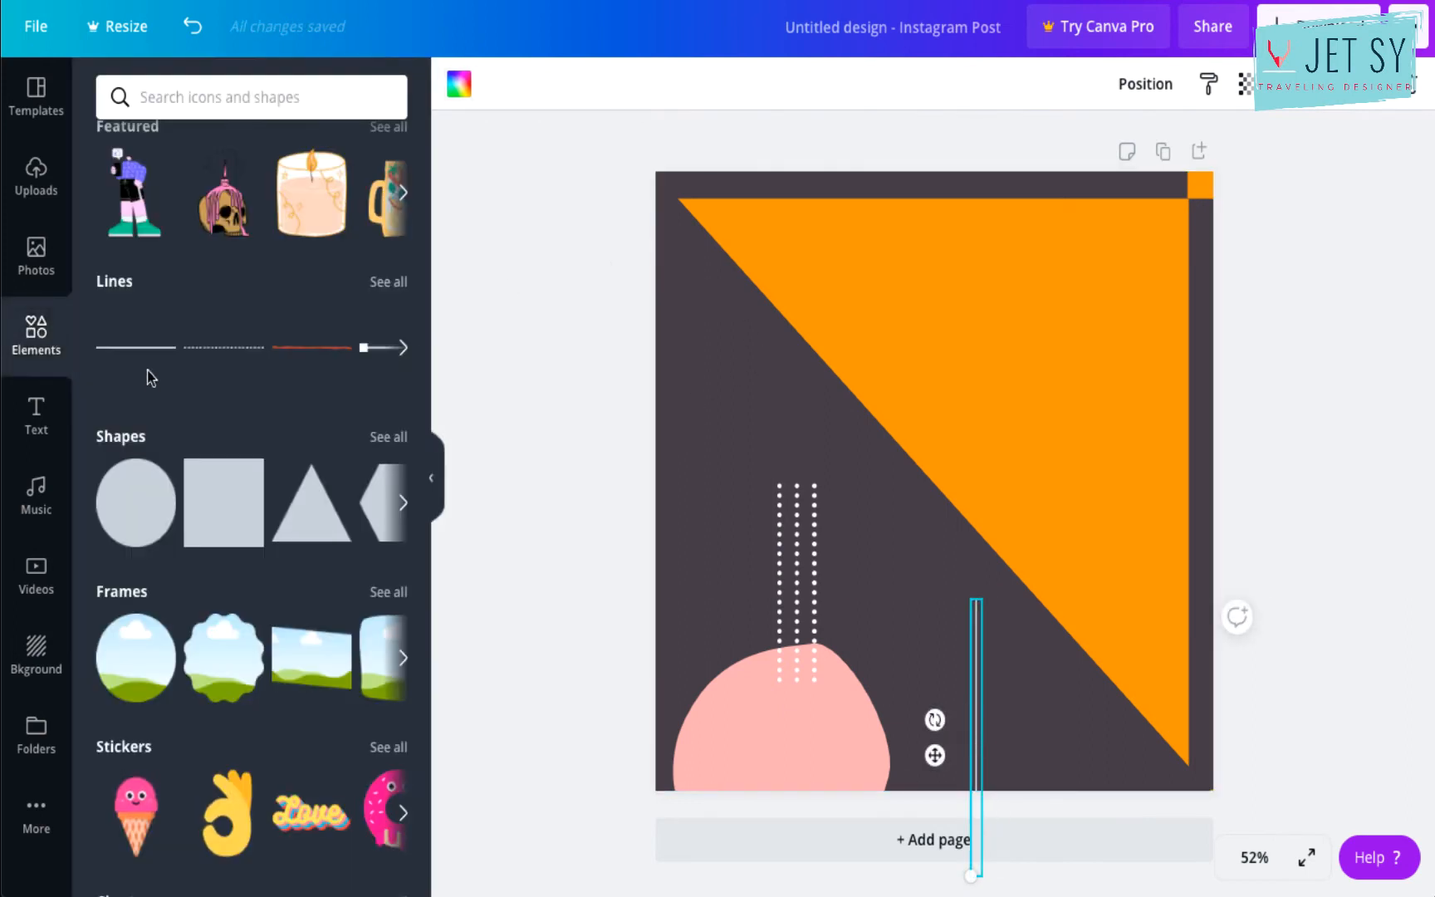
{"action": "scroll", "coordinate": [208, 498], "scroll_direction": "down", "scroll_amount": 6}
{"action": "left_click", "coordinate": [146, 434]}
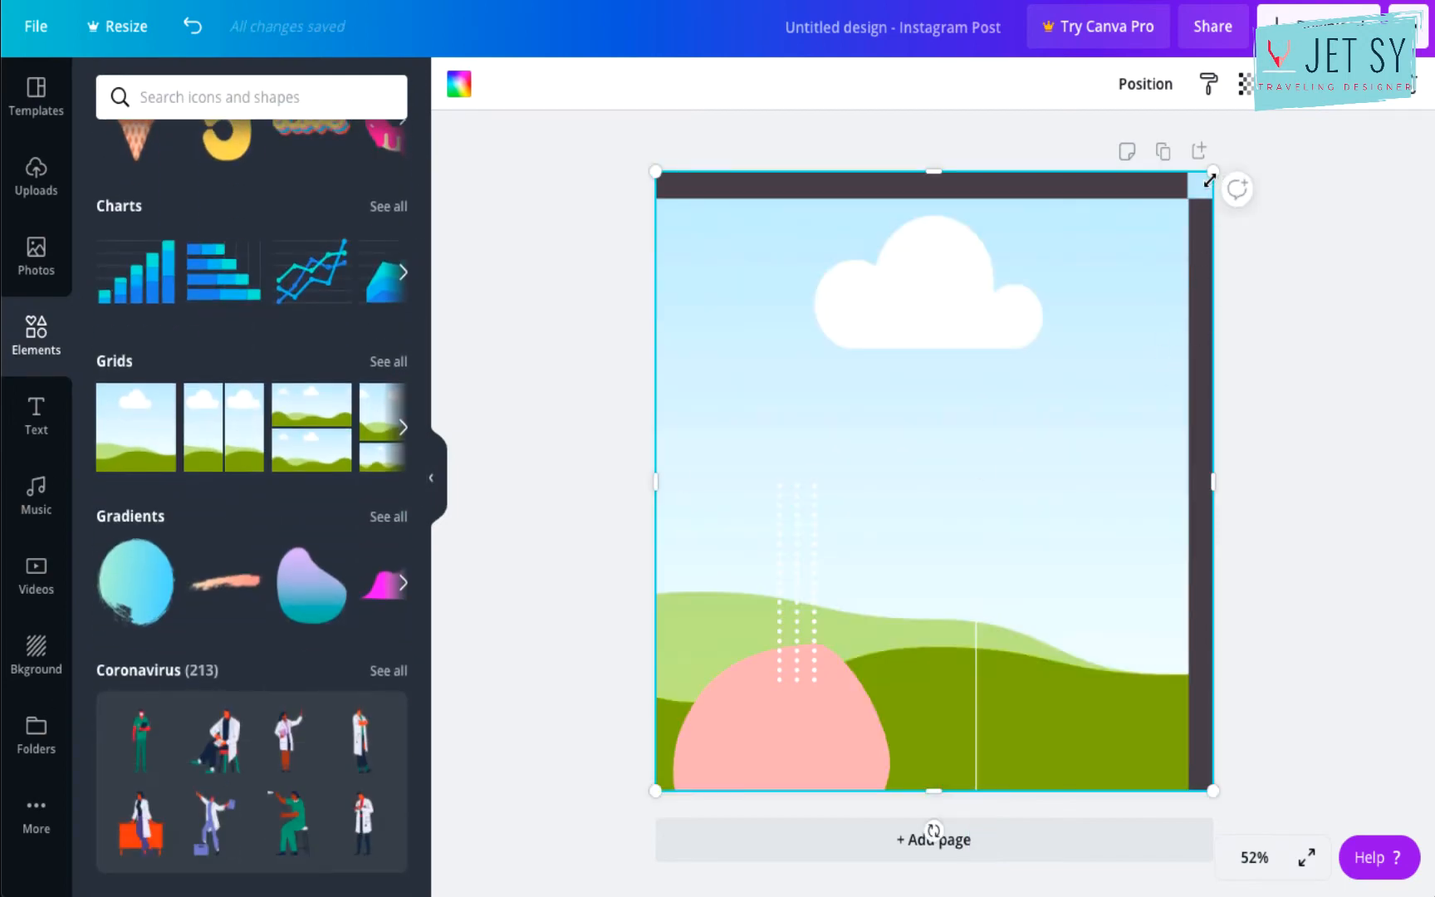
{"action": "left_click_drag", "start_coordinate": [1178, 233], "coordinate": [933, 274]}
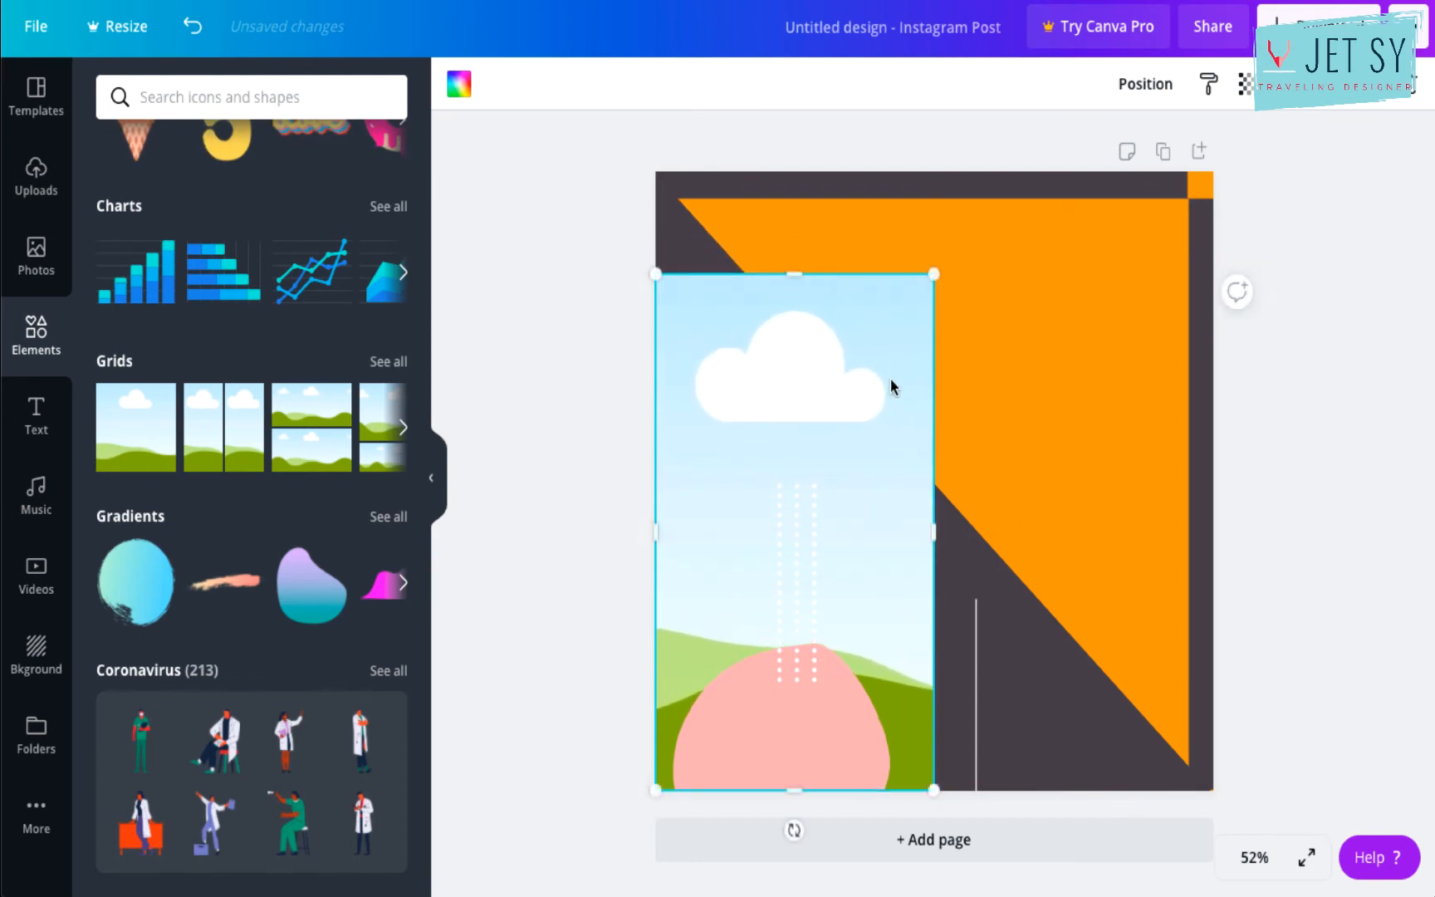
{"action": "left_click_drag", "start_coordinate": [886, 390], "coordinate": [1115, 342]}
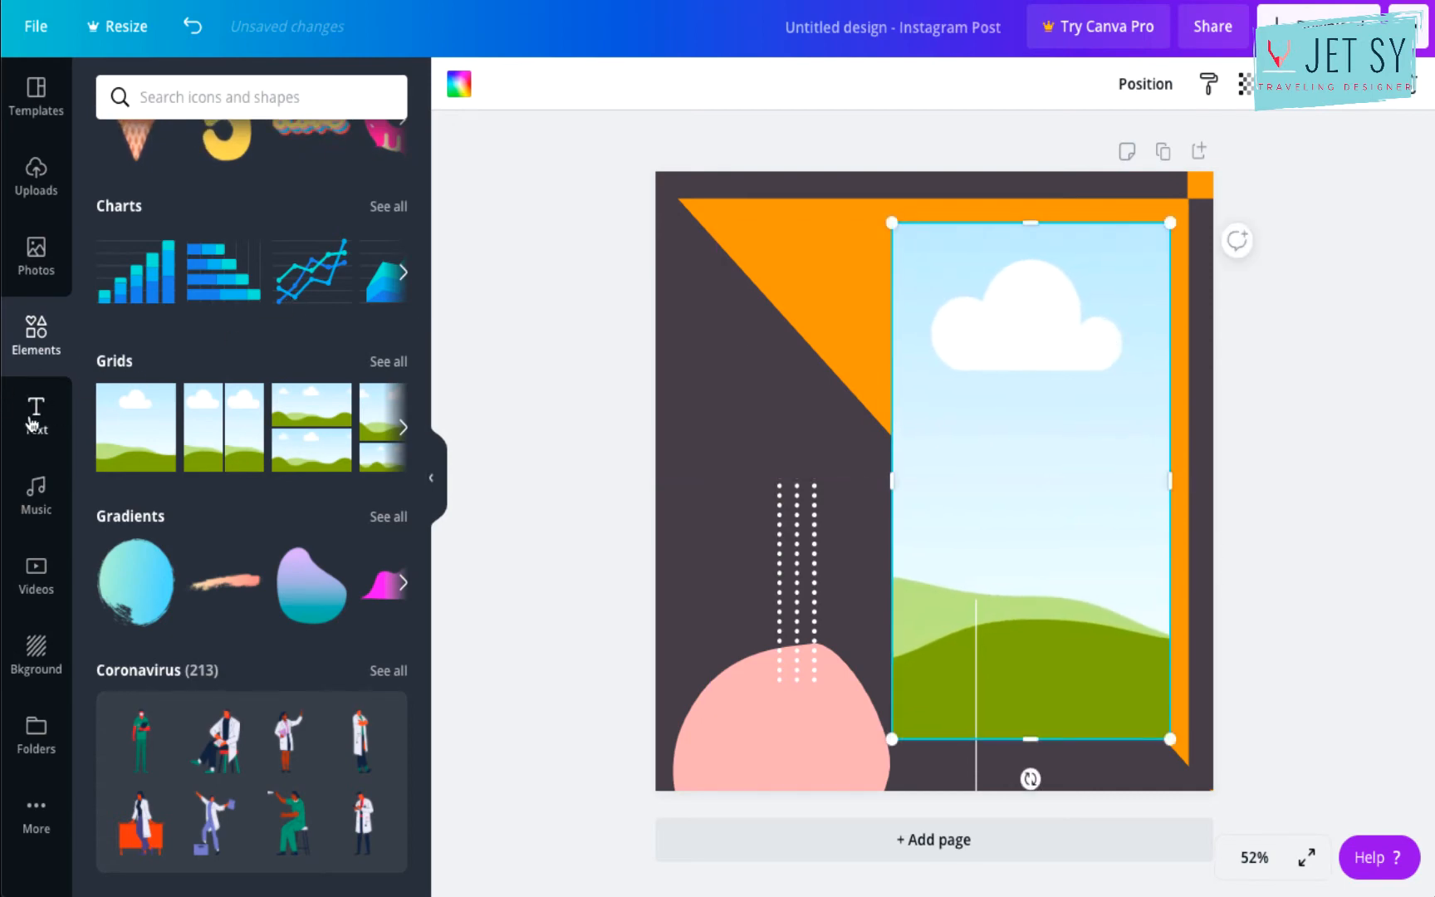
Add the heading "SOCIAL", scale it down to size 42.2 and place it near the page's top-left corner.
{"action": "left_click", "coordinate": [35, 419]}
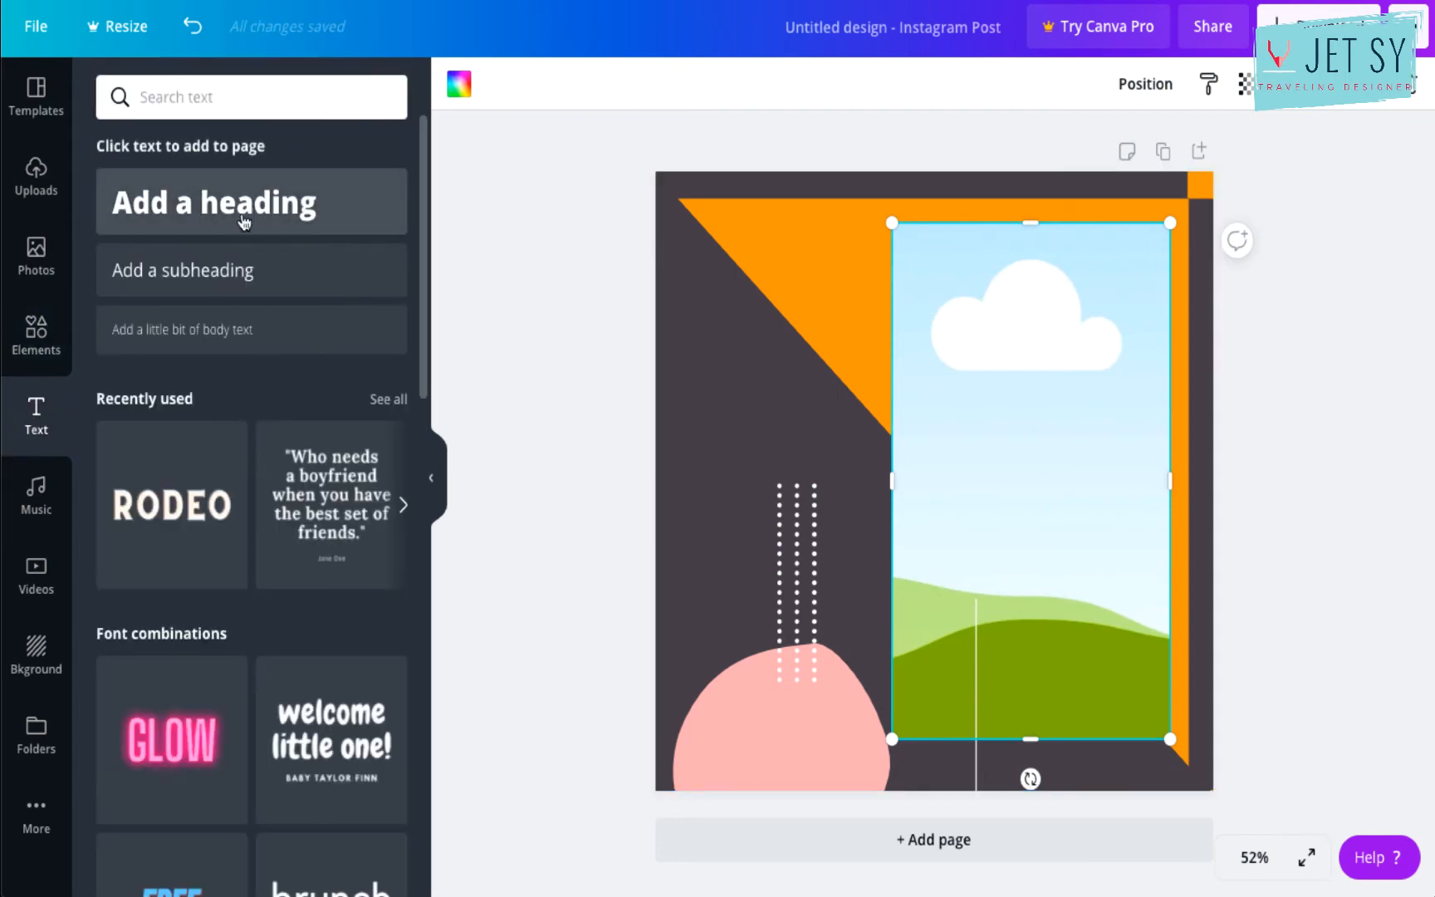
{"action": "key", "text": "BackSpace"}
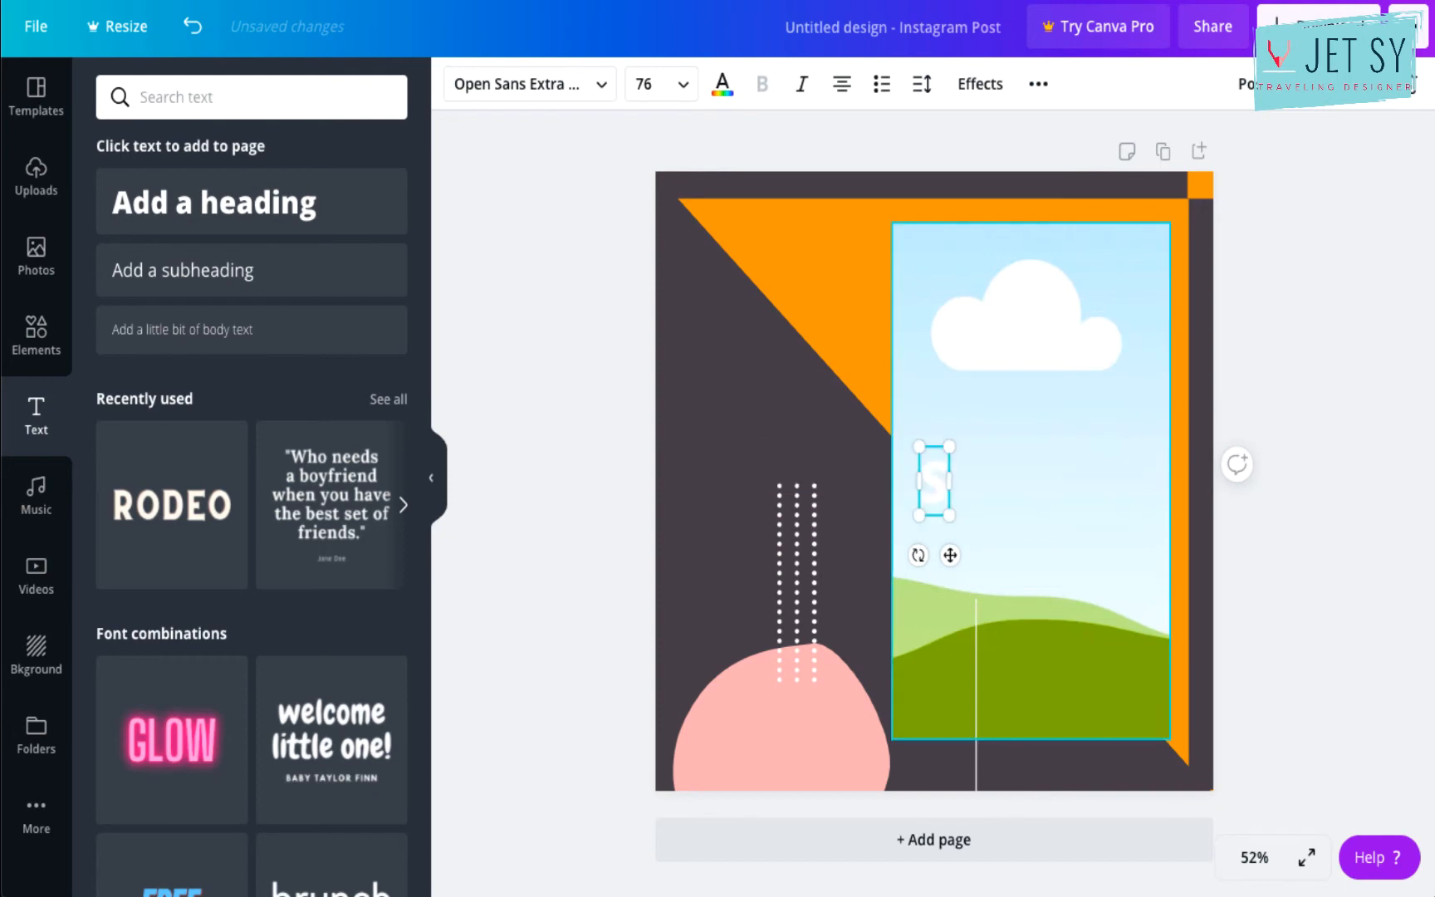
{"action": "type", "text": "SOCIAL"}
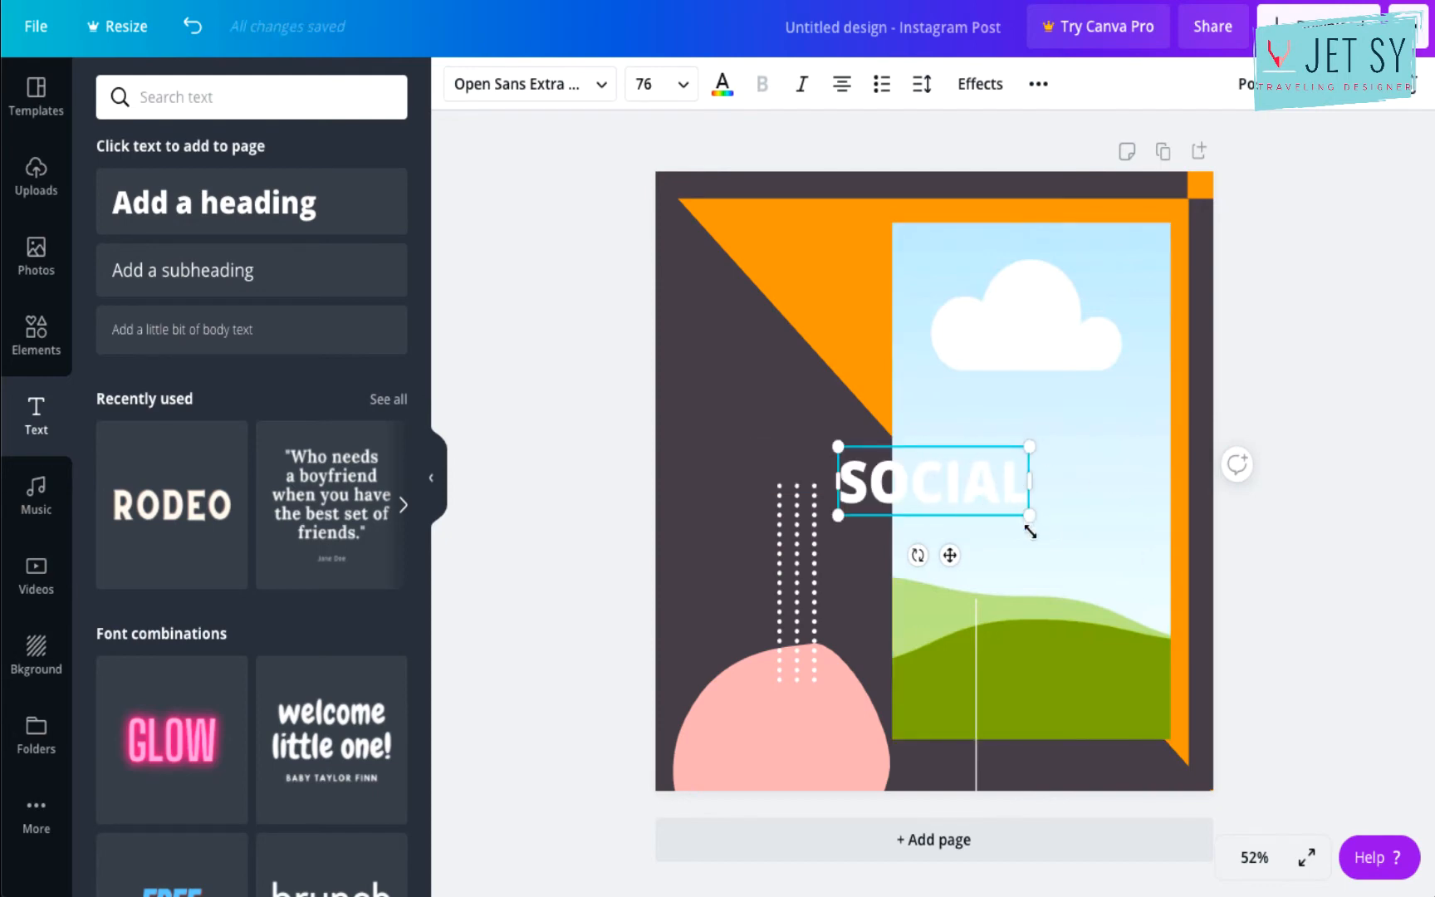
{"action": "left_click_drag", "start_coordinate": [1026, 521], "coordinate": [746, 304]}
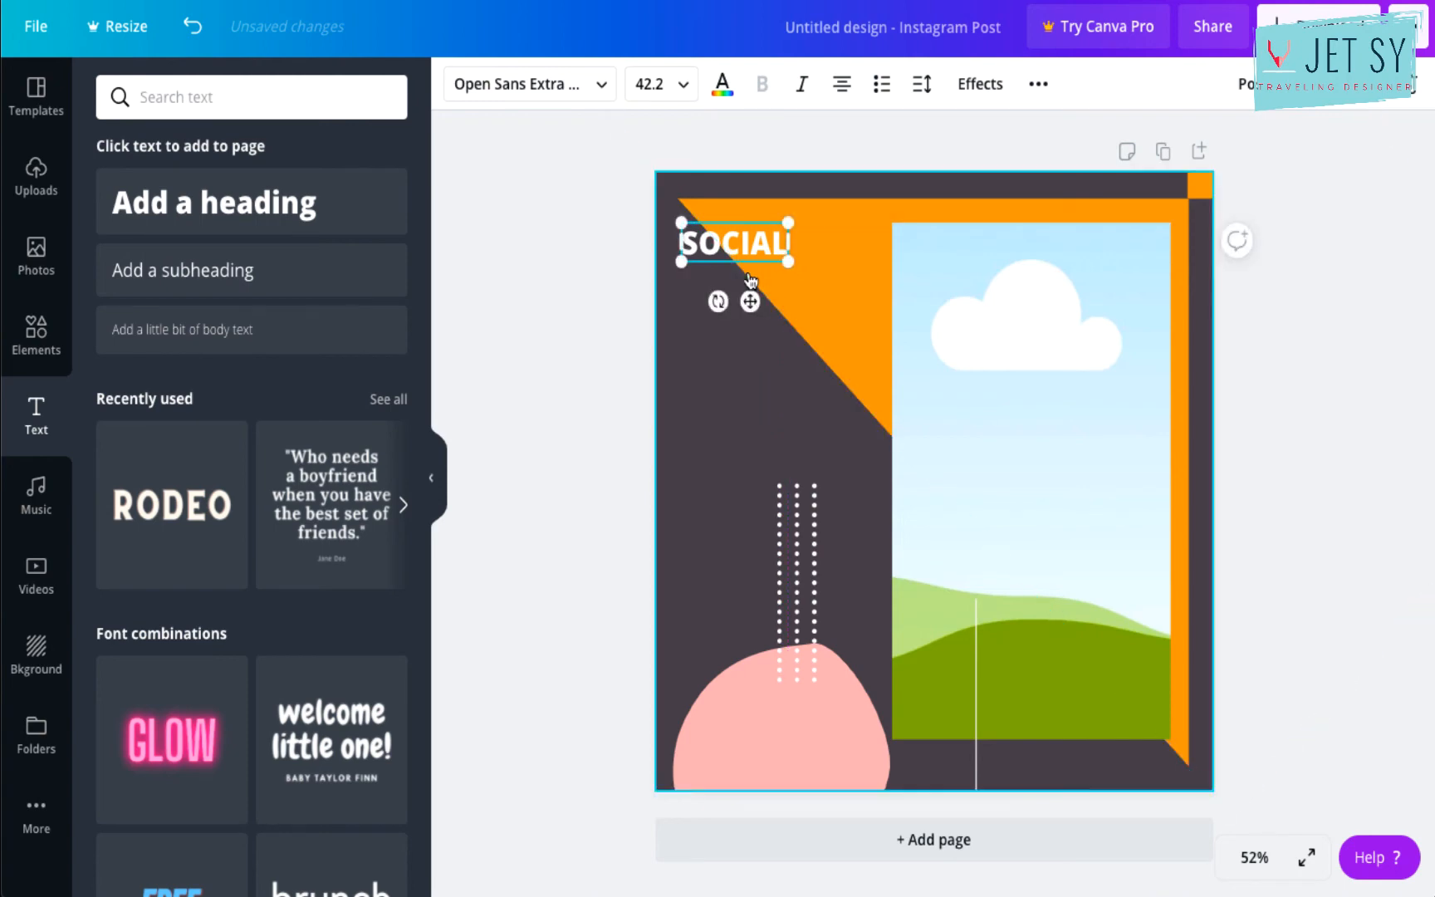
Add a subheading directly below "SOCIAL", widen its text box to fit one line and left-align the text.
{"action": "left_click", "coordinate": [333, 286]}
{"action": "double_click", "coordinate": [751, 337]}
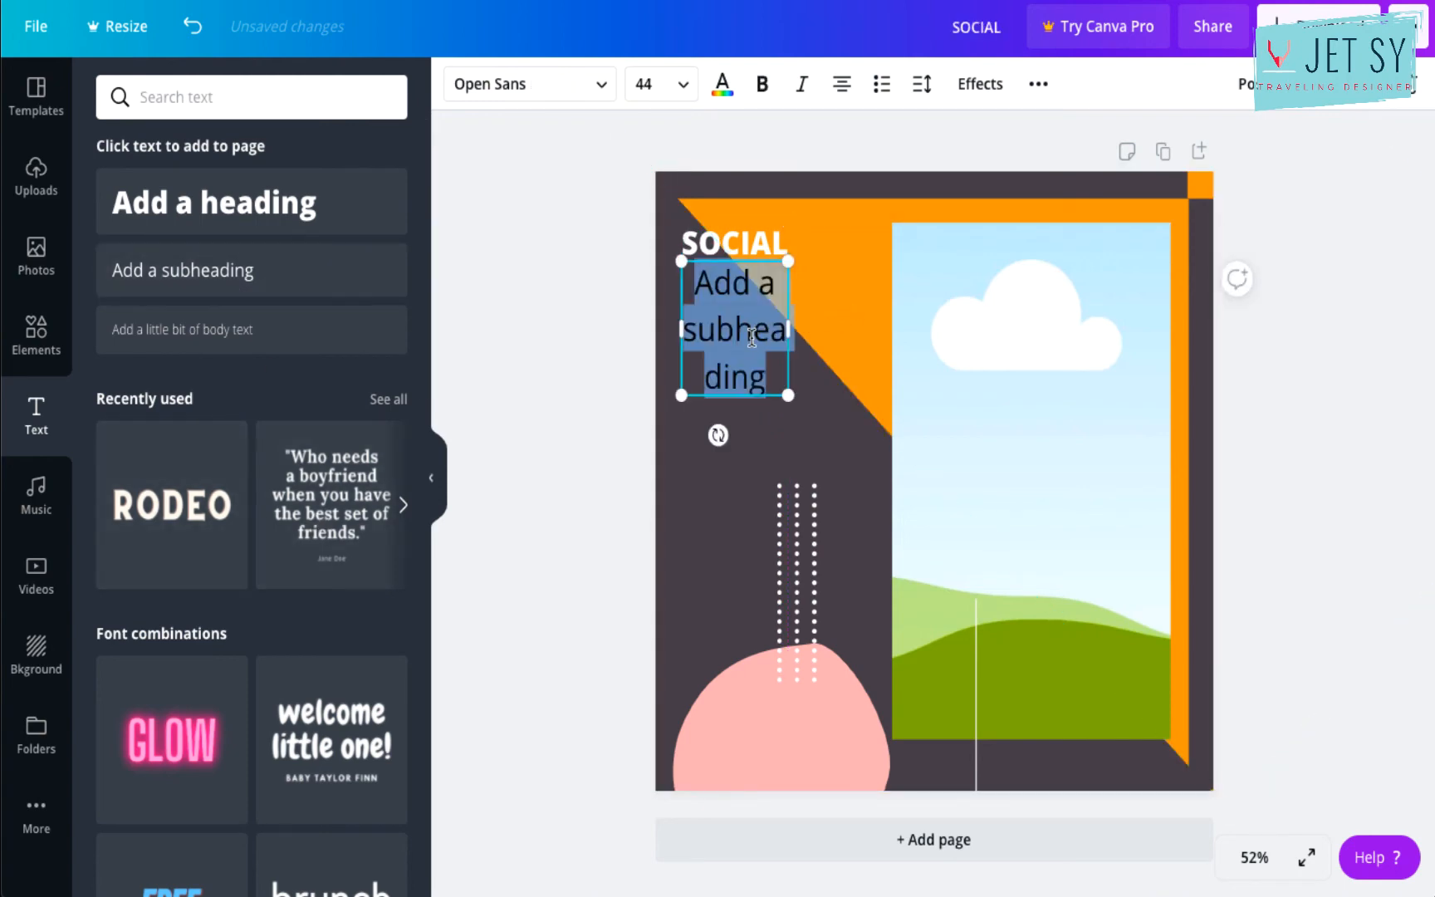
{"action": "left_click_drag", "start_coordinate": [996, 277], "coordinate": [994, 279]}
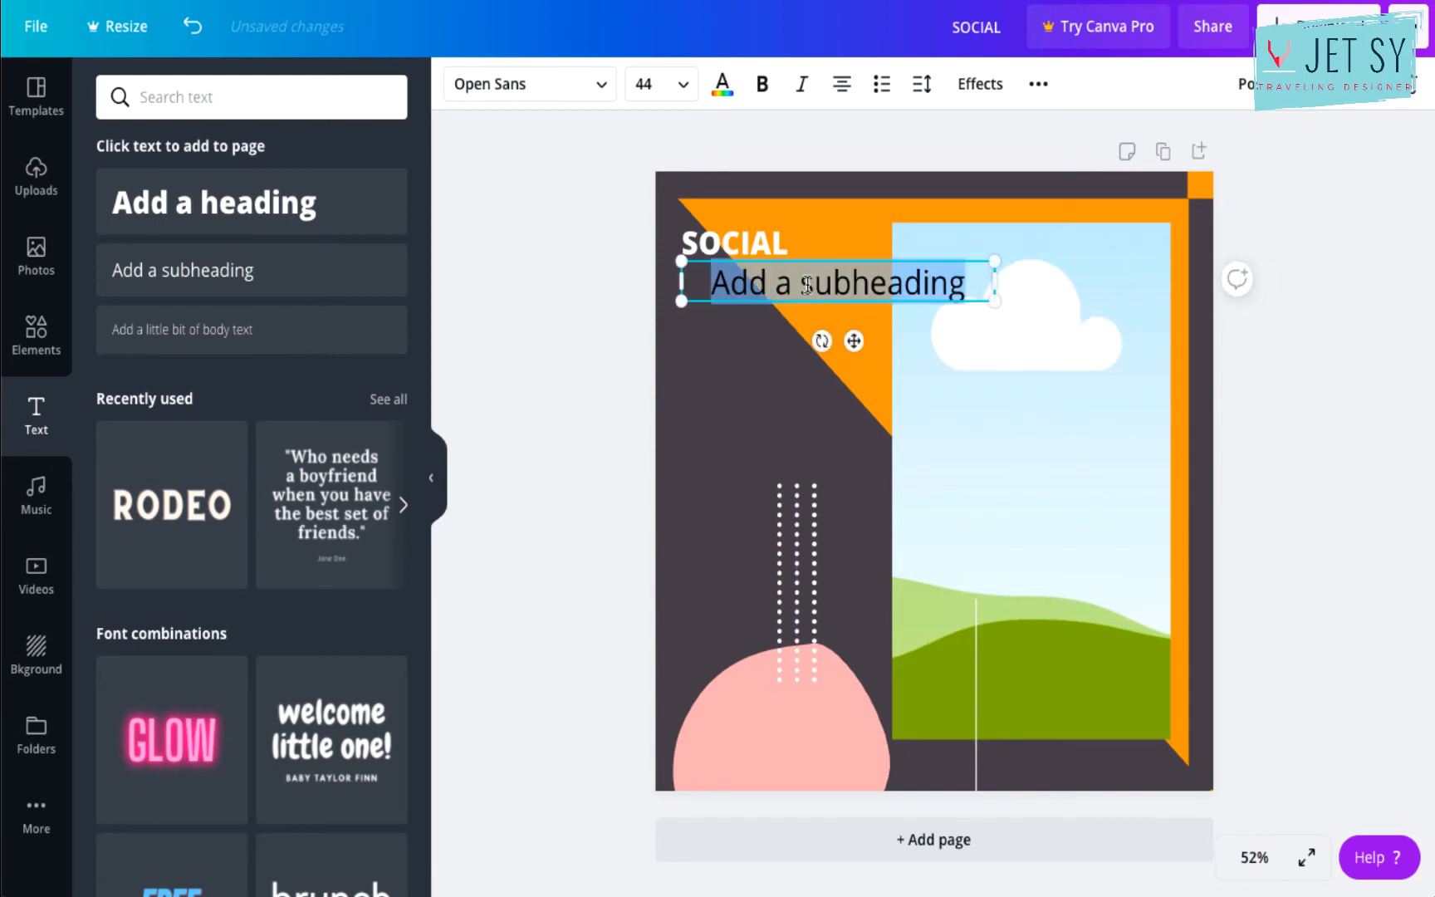
{"action": "left_click", "coordinate": [842, 88]}
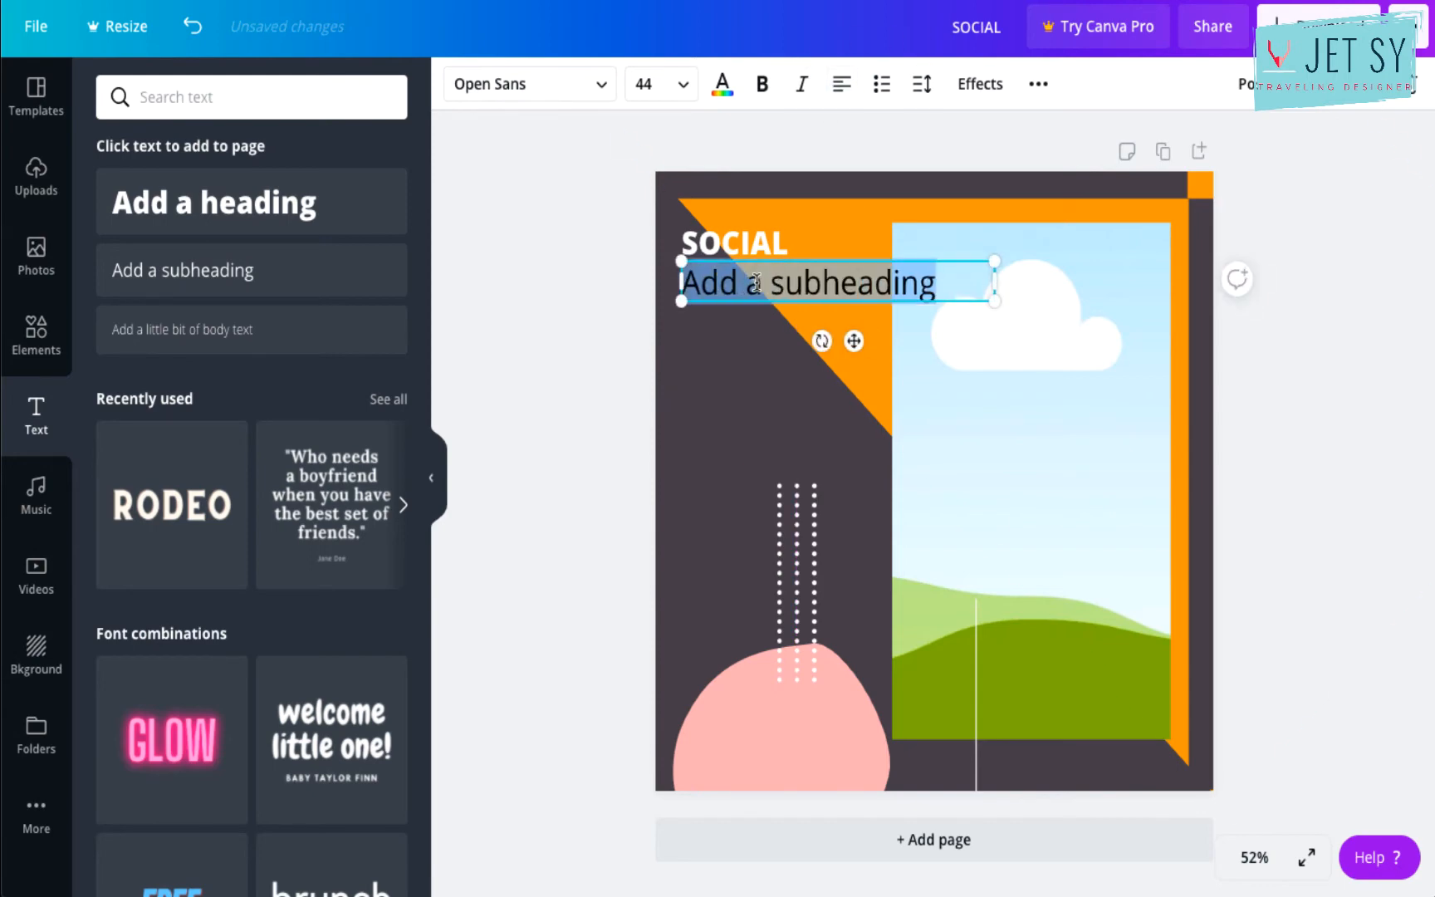
Replace the subheading's placeholder text with "MEDIA" on the first line and "TEXT HERE" on the second.
{"action": "type", "text": "ME"}
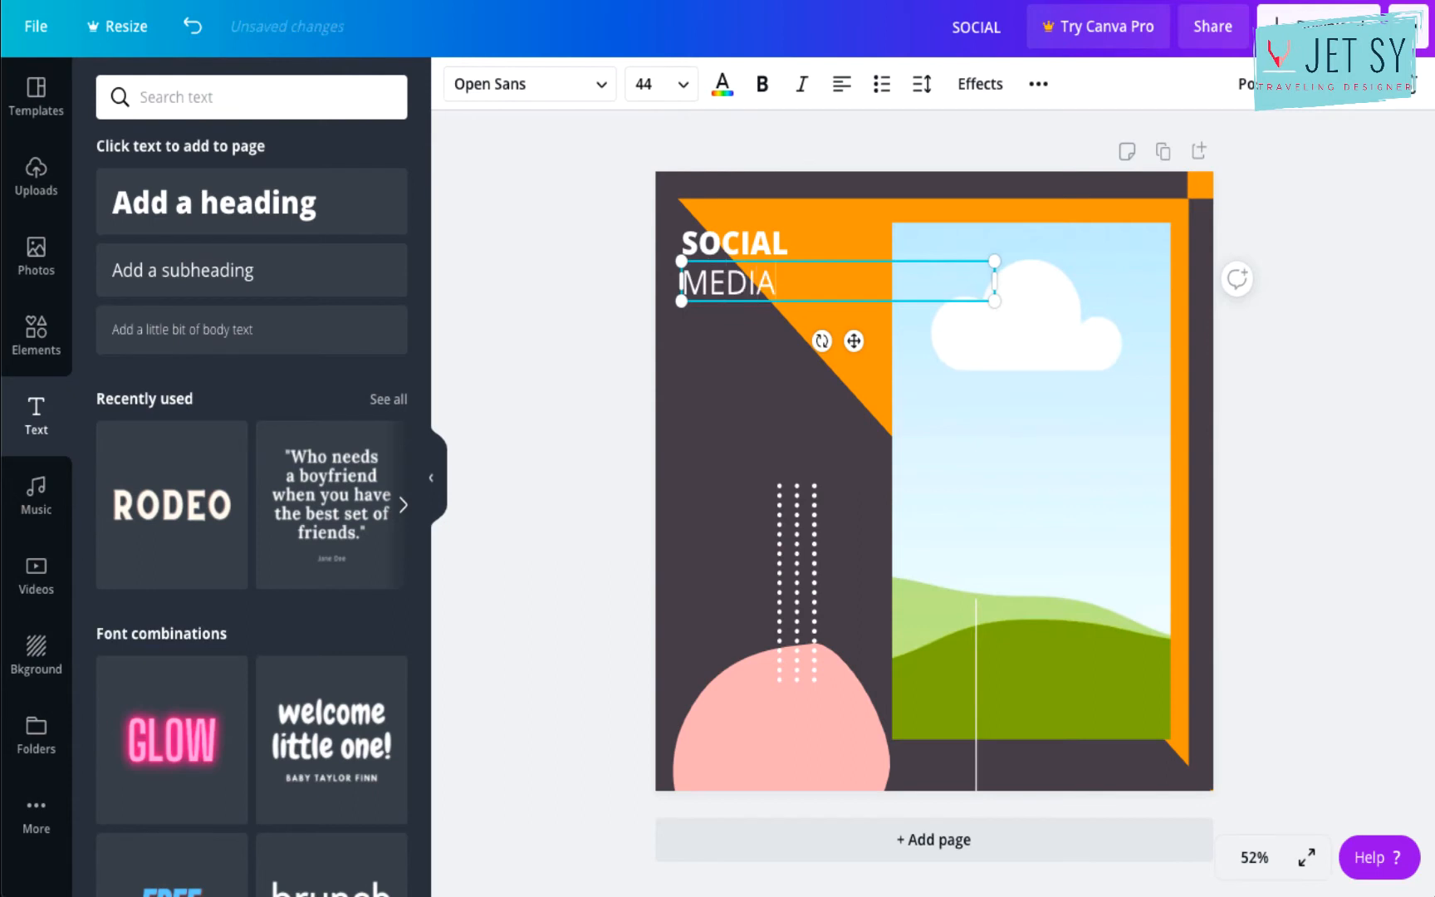
{"action": "type", "text": "DIA"}
{"action": "key", "text": "Return"}
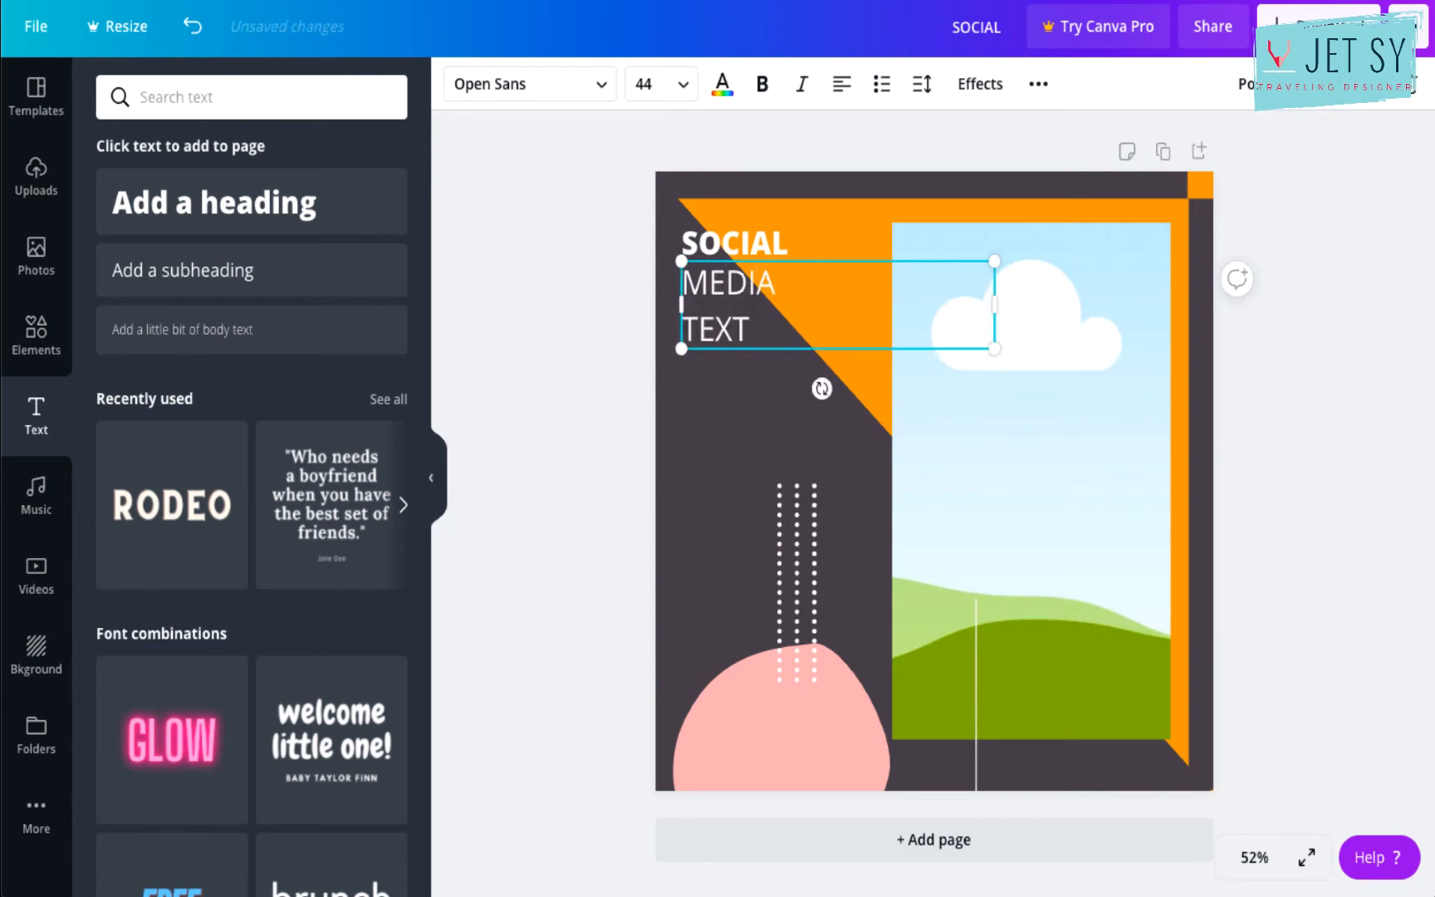
{"action": "left_click", "coordinate": [619, 224]}
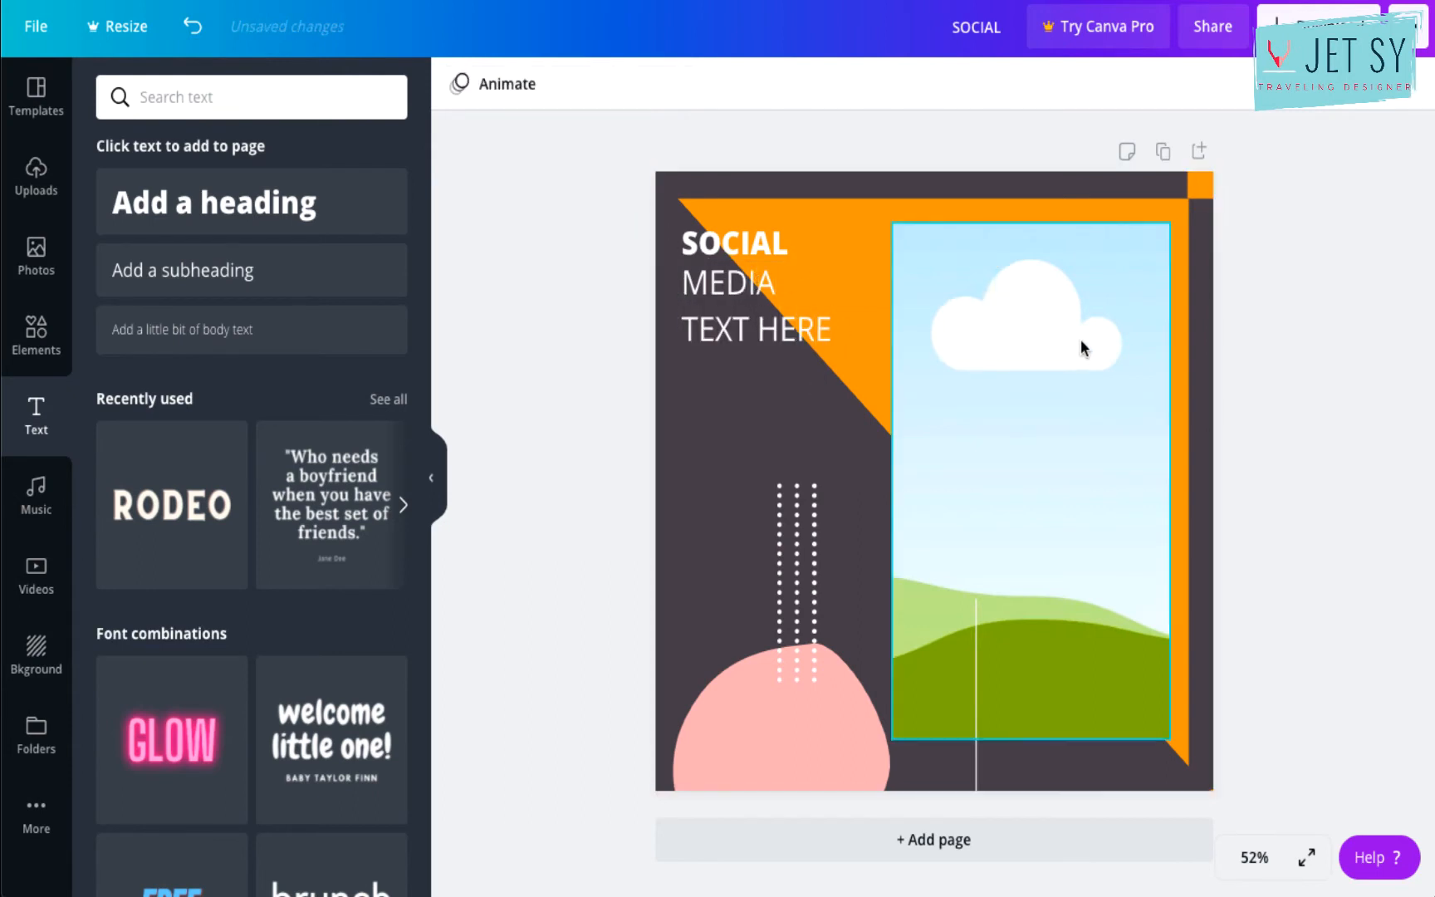
Narrow the image grid slightly from its lower-left corner, keeping its right edge in place.
{"action": "left_click", "coordinate": [1080, 337]}
{"action": "left_click", "coordinate": [1322, 345]}
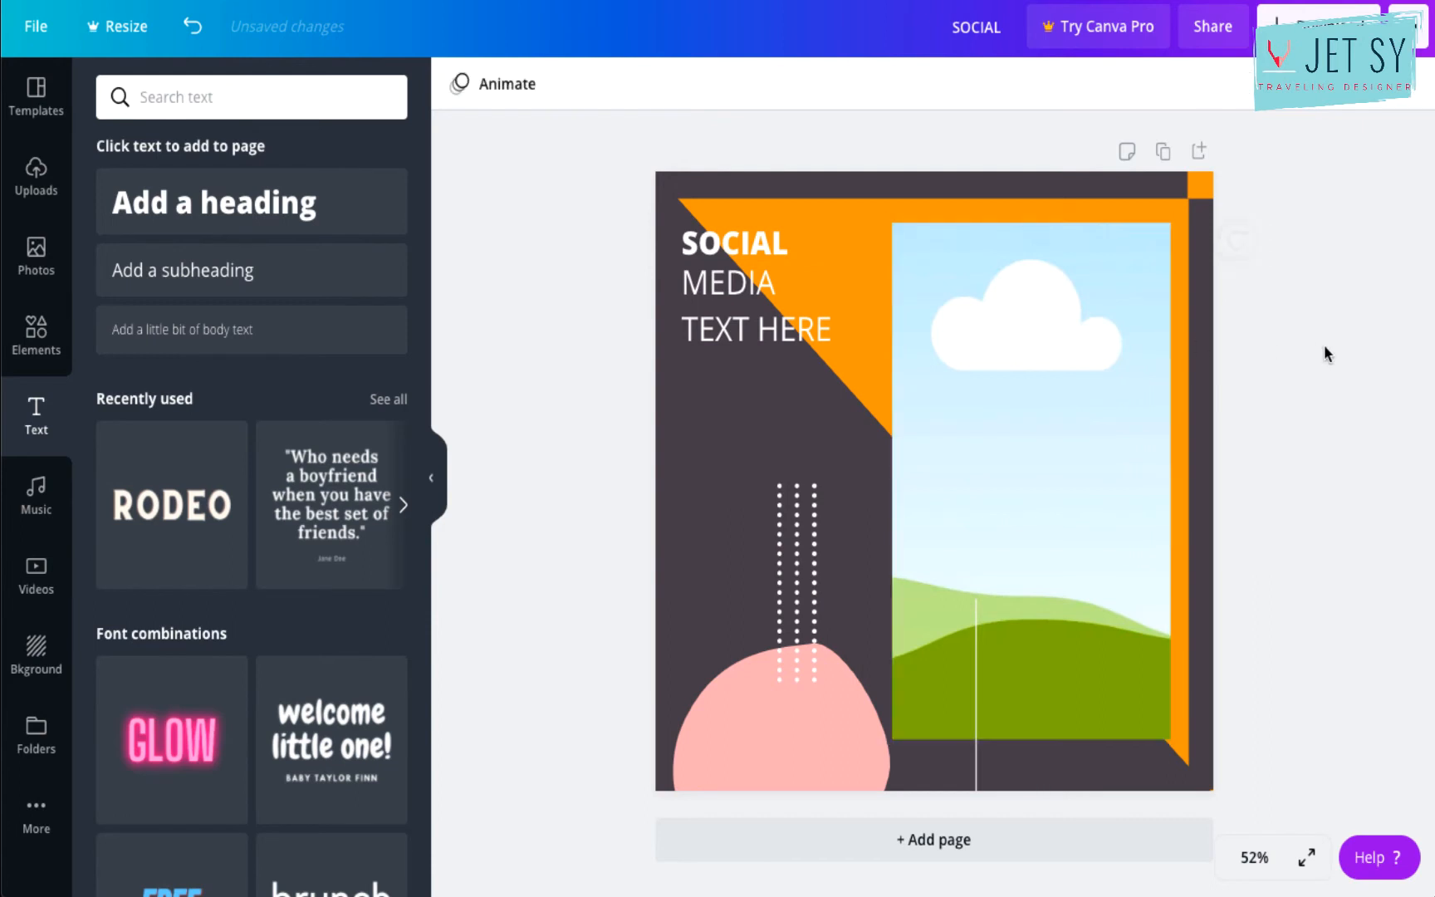
{"action": "left_click", "coordinate": [1013, 638]}
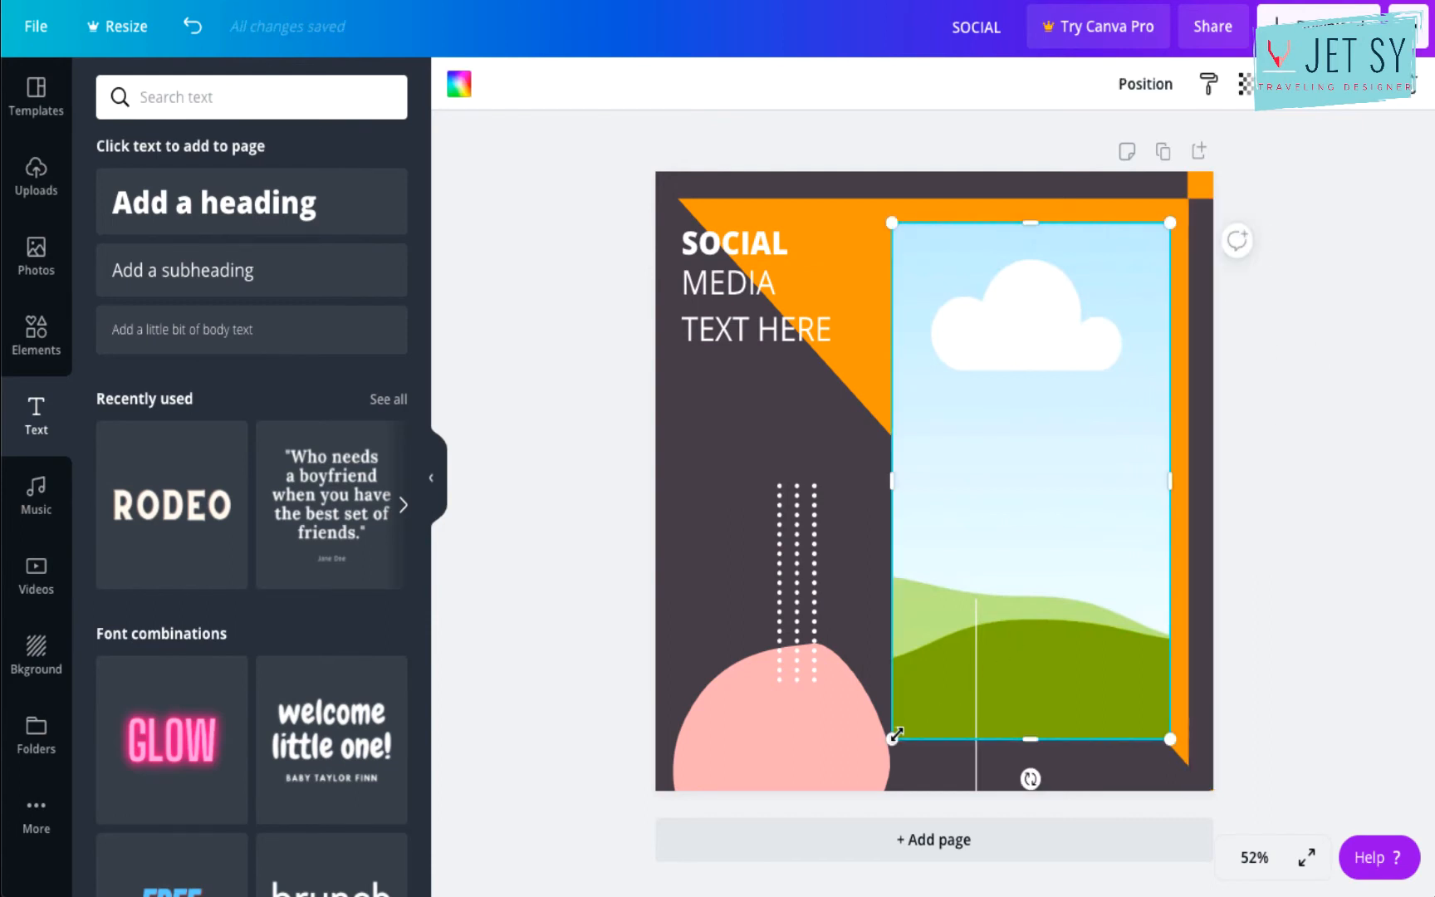
{"action": "left_click_drag", "start_coordinate": [895, 735], "coordinate": [902, 736]}
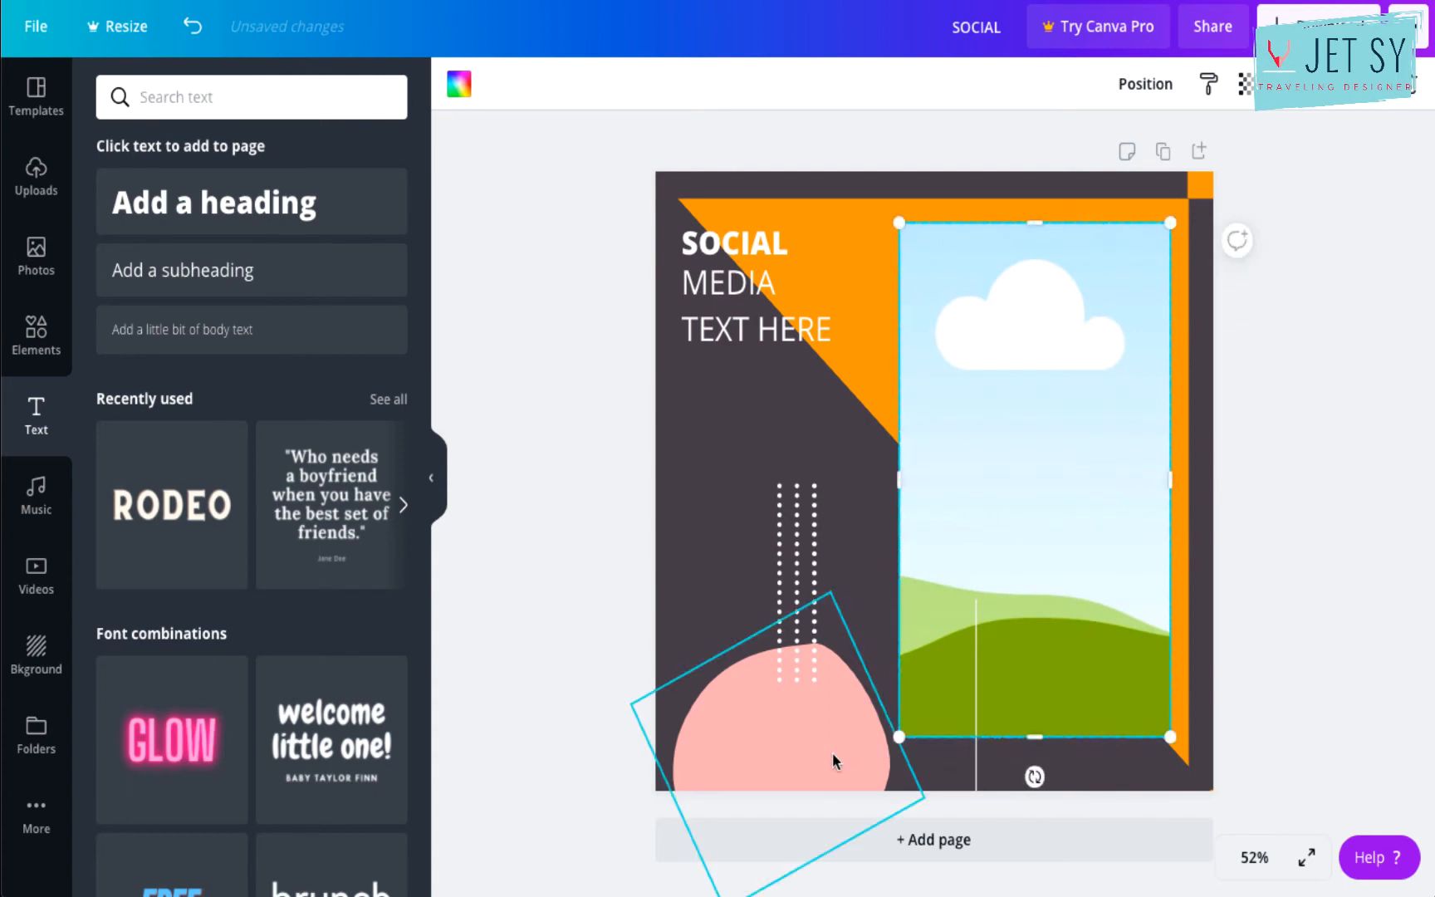
Recolour the pink rounded shape and the large orange triangle with the light orange default colour.
{"action": "left_click", "coordinate": [832, 752]}
{"action": "left_click", "coordinate": [493, 83]}
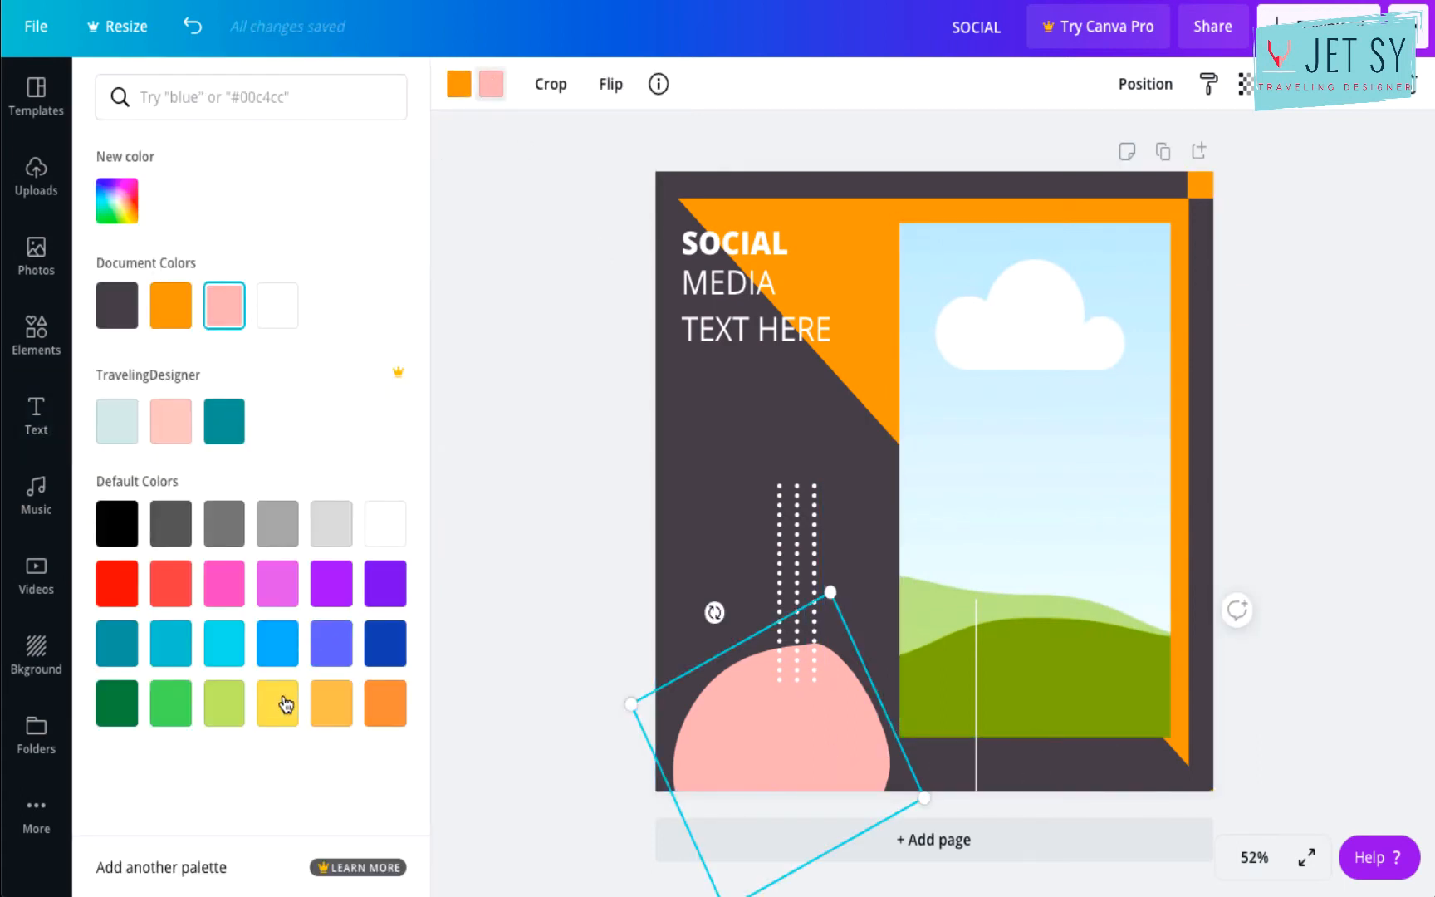
{"action": "left_click", "coordinate": [331, 707]}
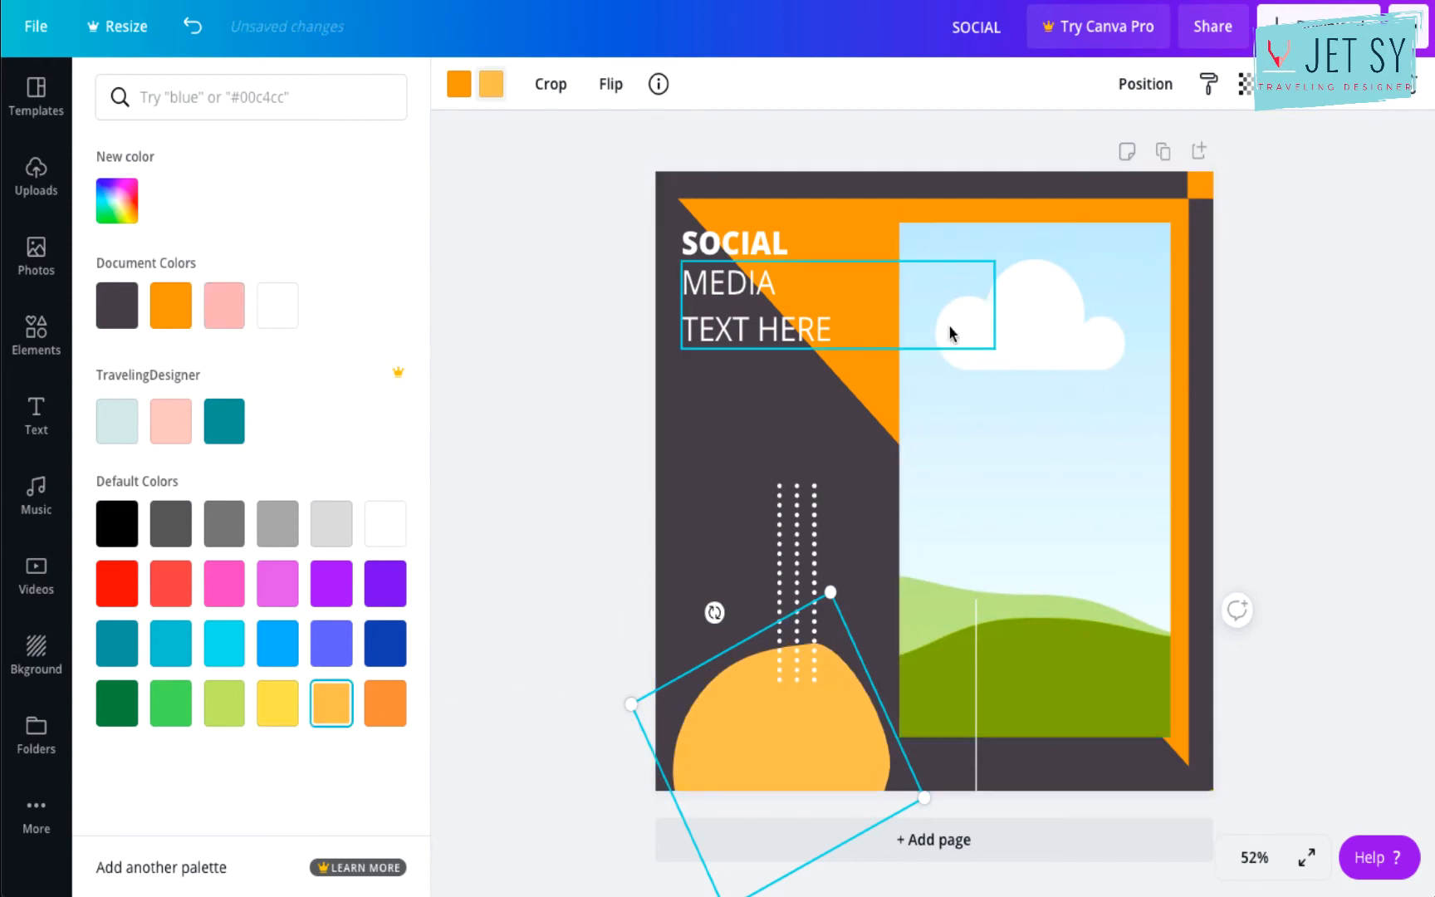
{"action": "left_click", "coordinate": [891, 211]}
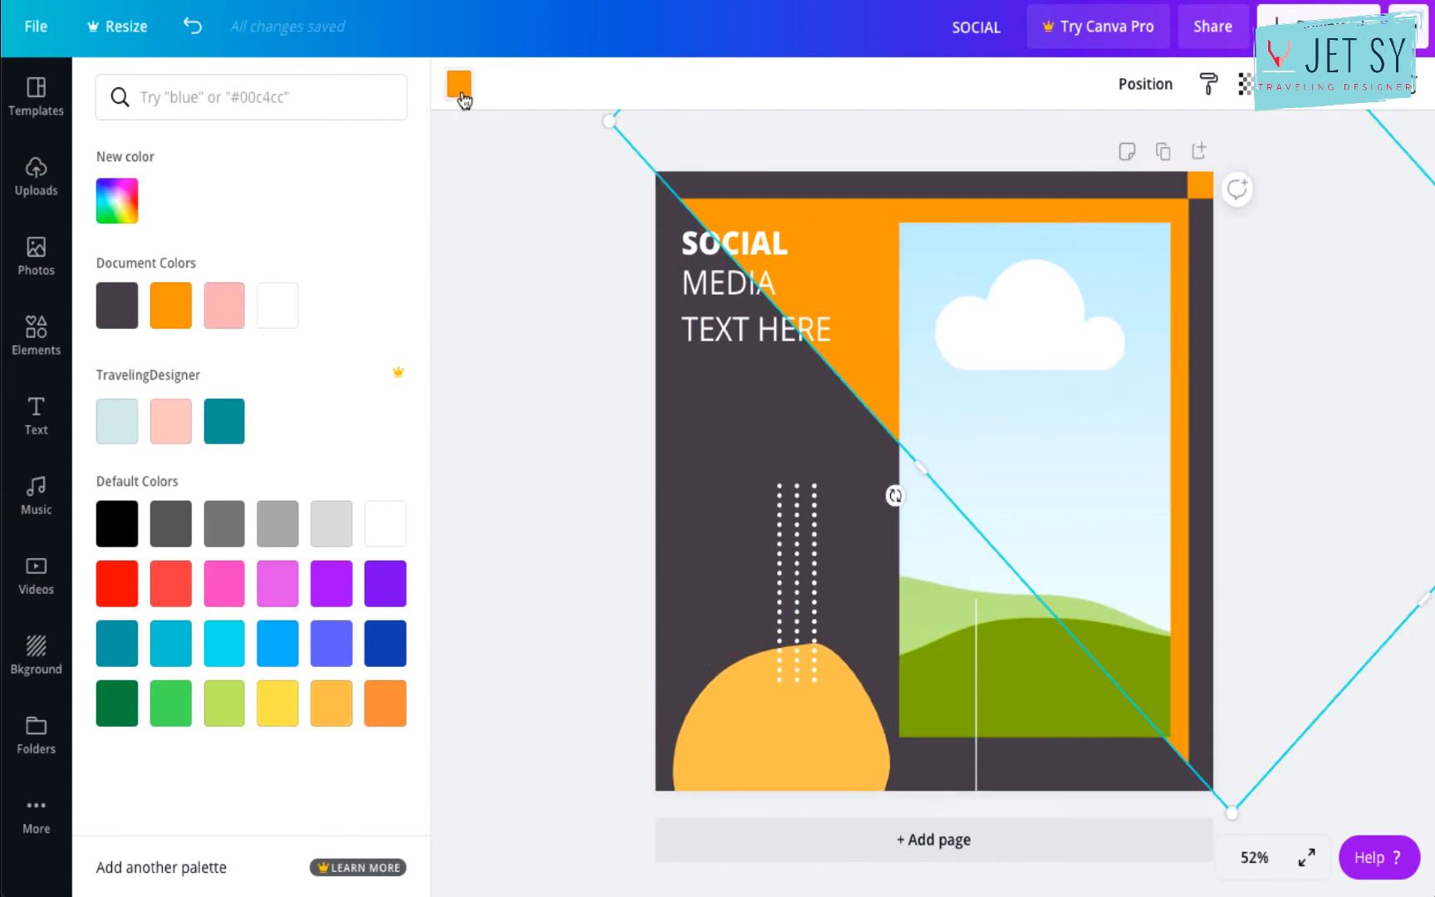
{"action": "left_click", "coordinate": [331, 703]}
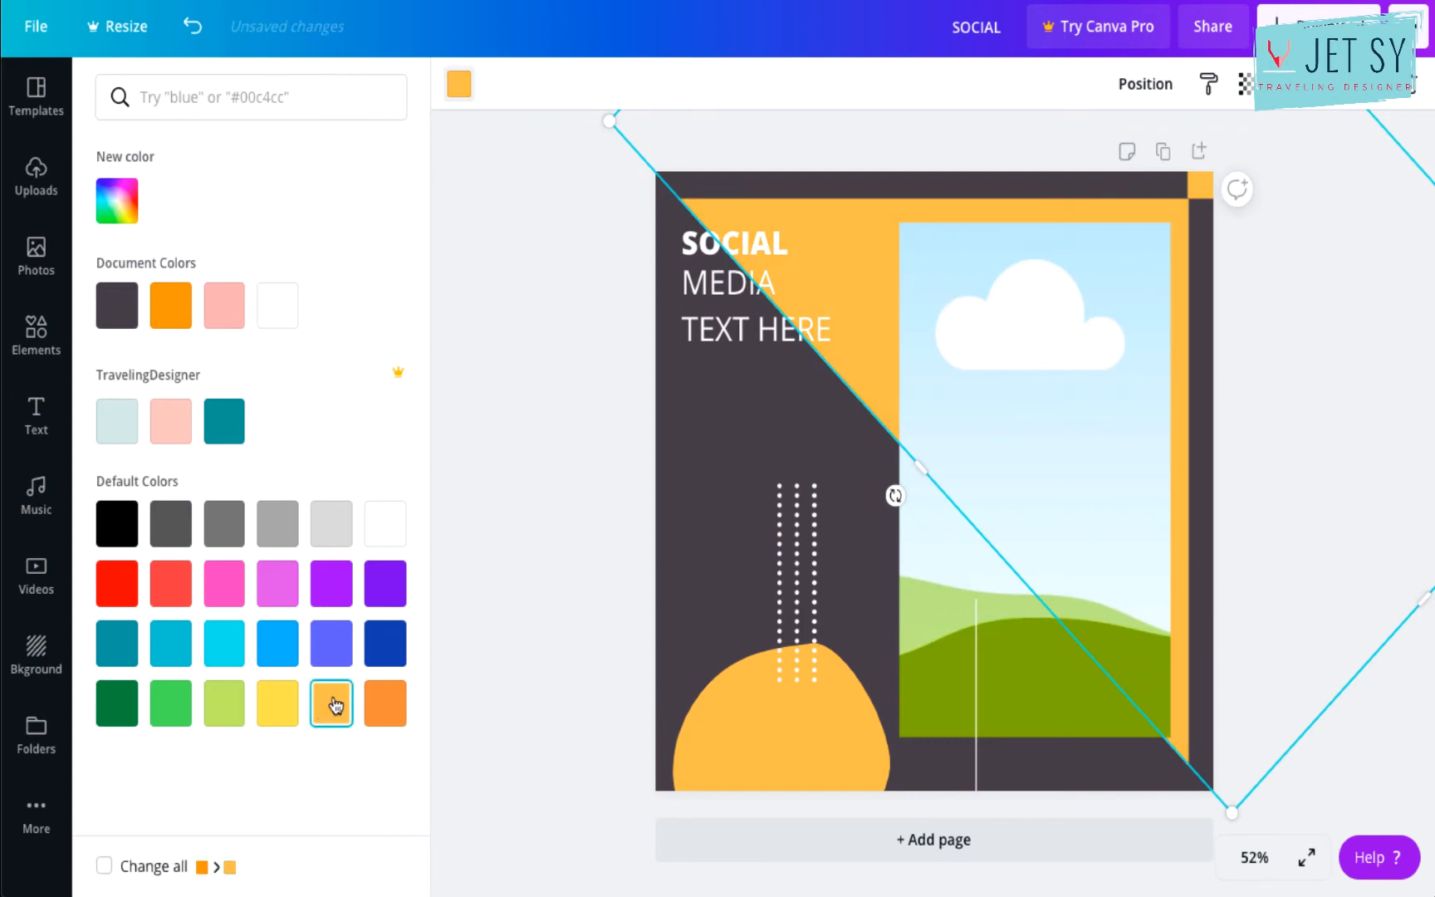
{"action": "left_click", "coordinate": [720, 427]}
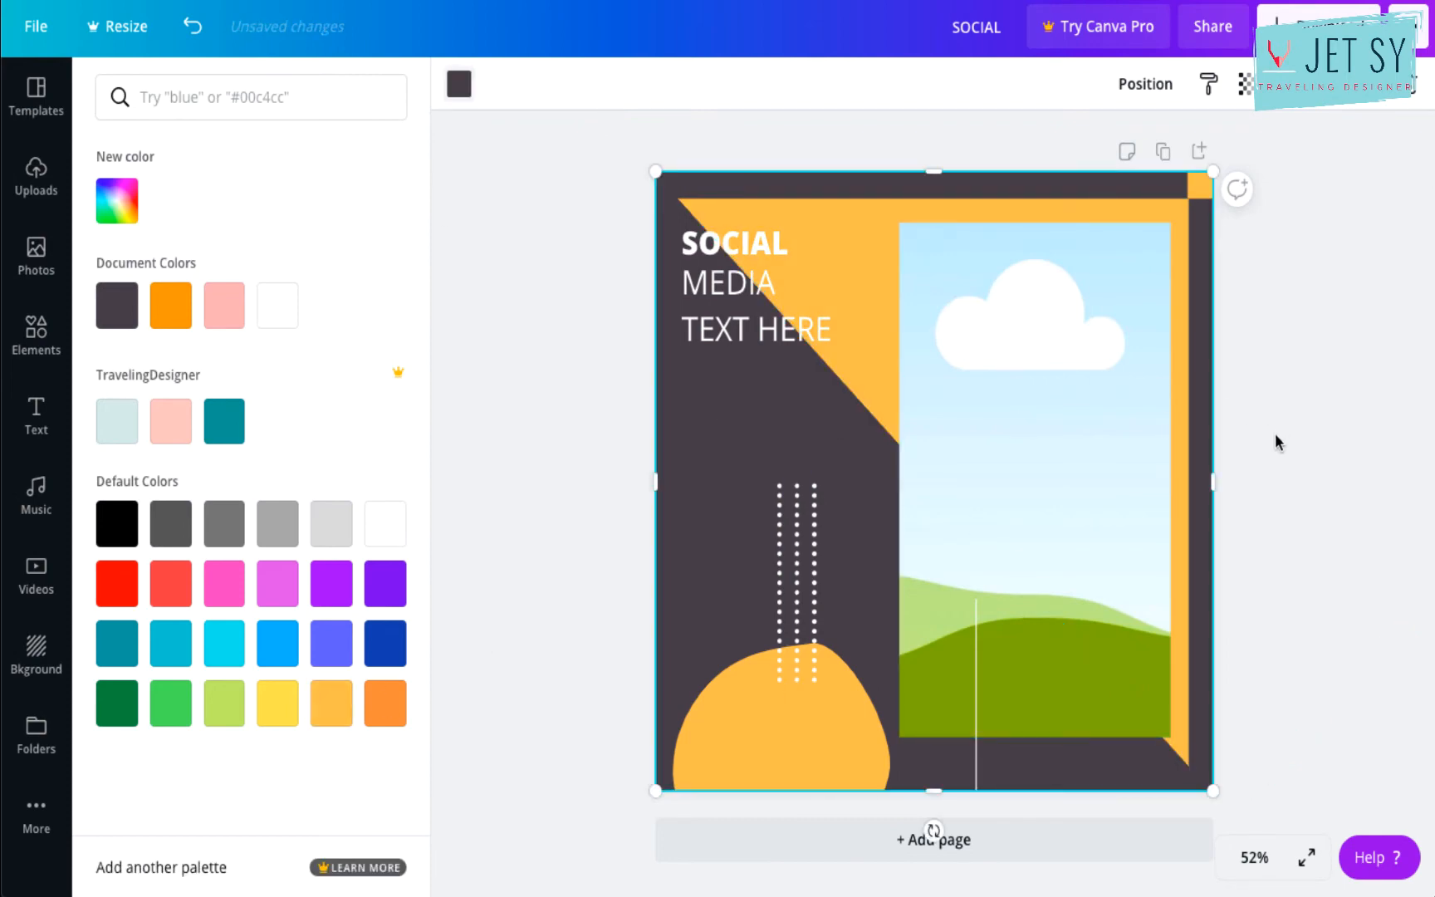
Move the light orange rounded shape further down so more of it runs off the page's bottom edge.
{"action": "left_click", "coordinate": [975, 665]}
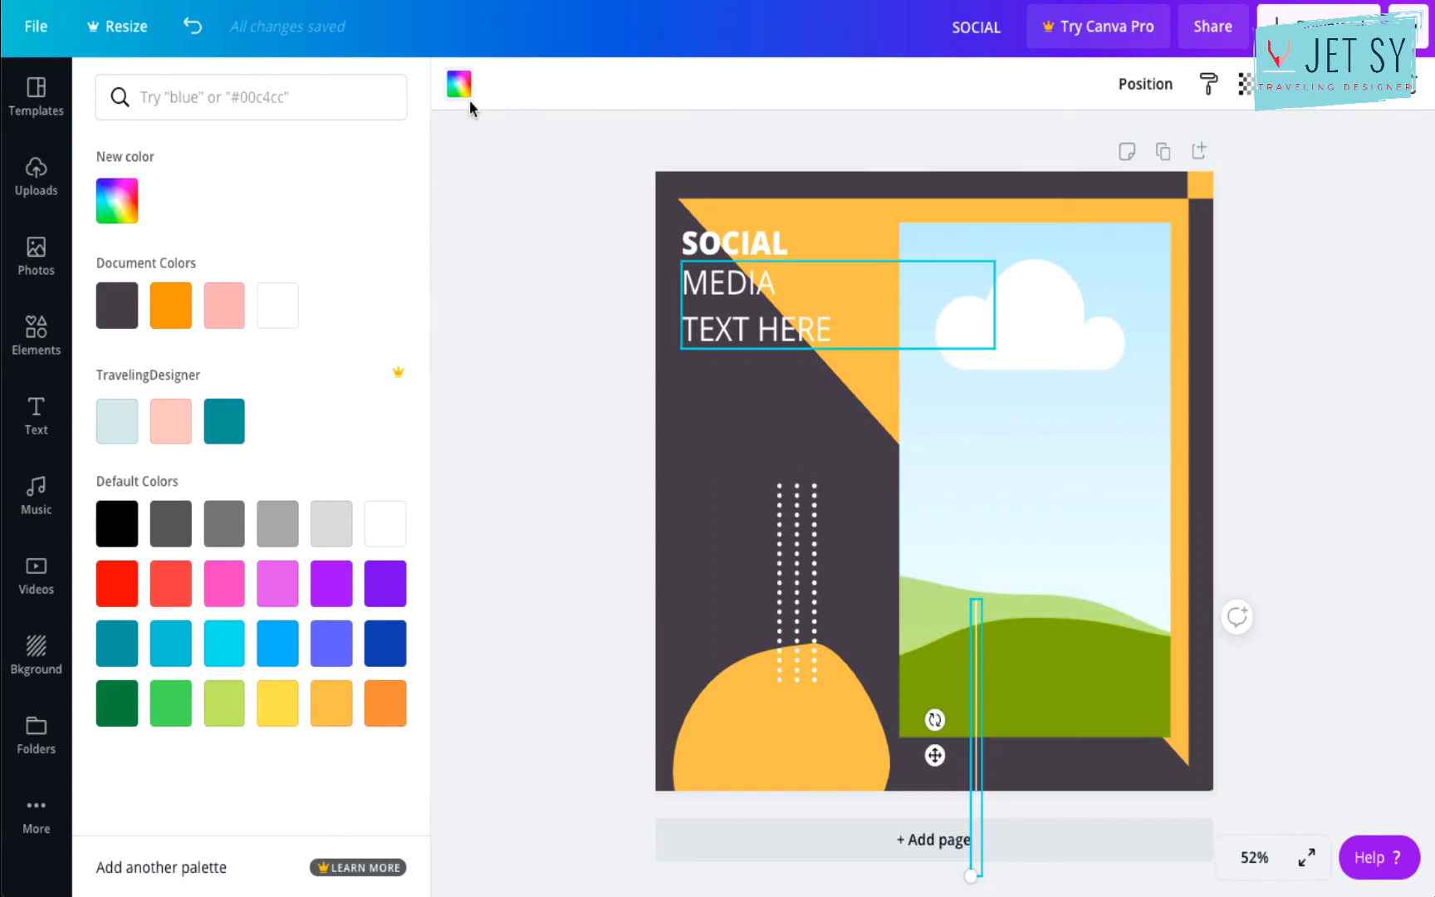
{"action": "left_click", "coordinate": [838, 752]}
{"action": "mouse_move", "coordinate": [840, 750]}
{"action": "left_mouse_down"}
{"action": "mouse_move", "coordinate": [826, 788]}
{"action": "mouse_move", "coordinate": [823, 762]}
{"action": "left_mouse_up"}
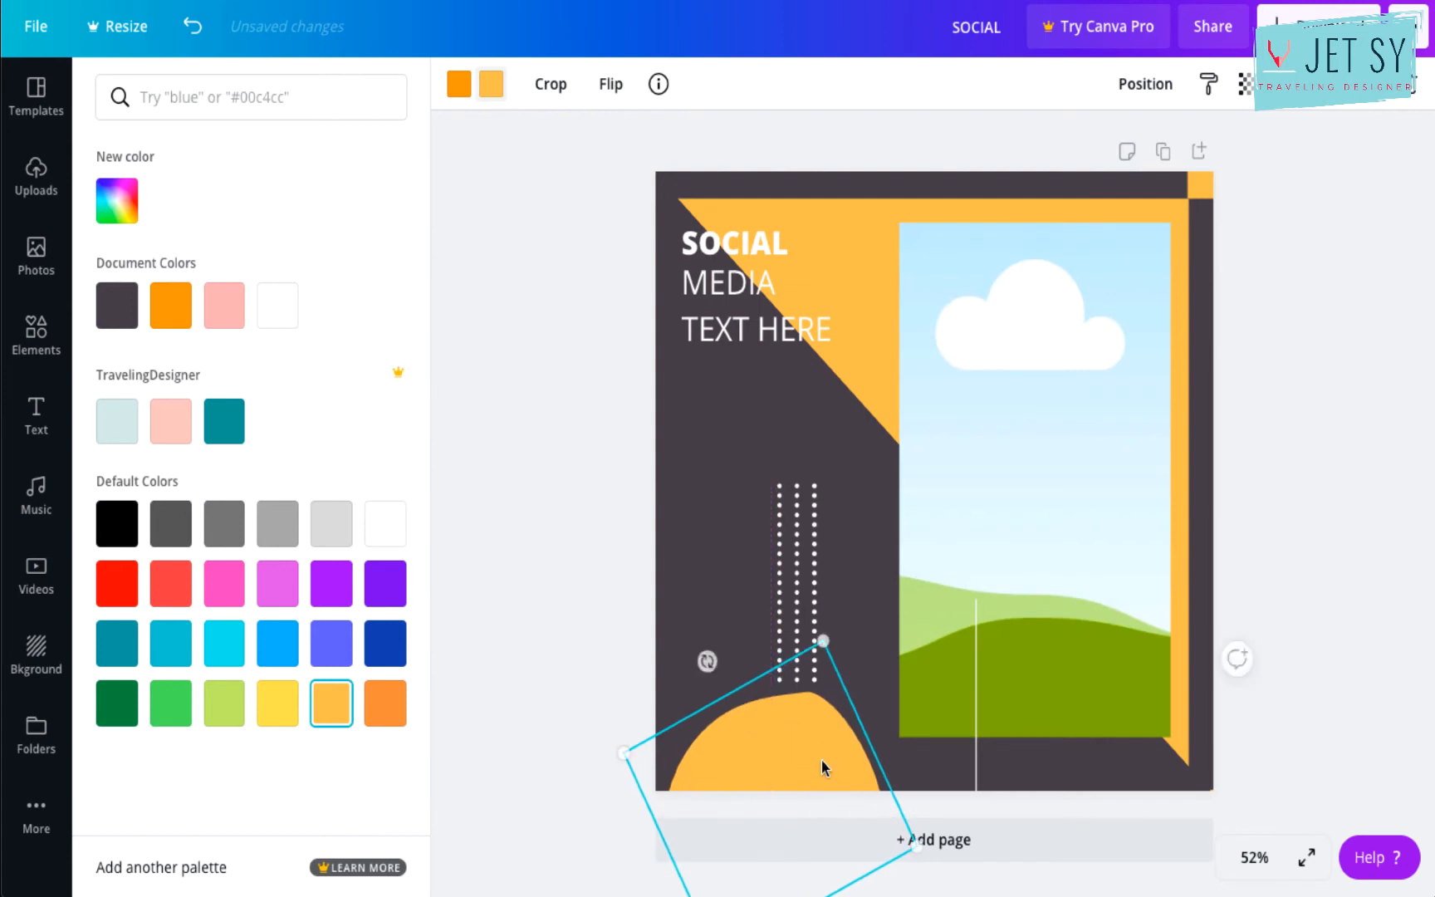
Narrow the image grid further from its left side and move the white vertical line just beside its left edge.
{"action": "left_click", "coordinate": [930, 652]}
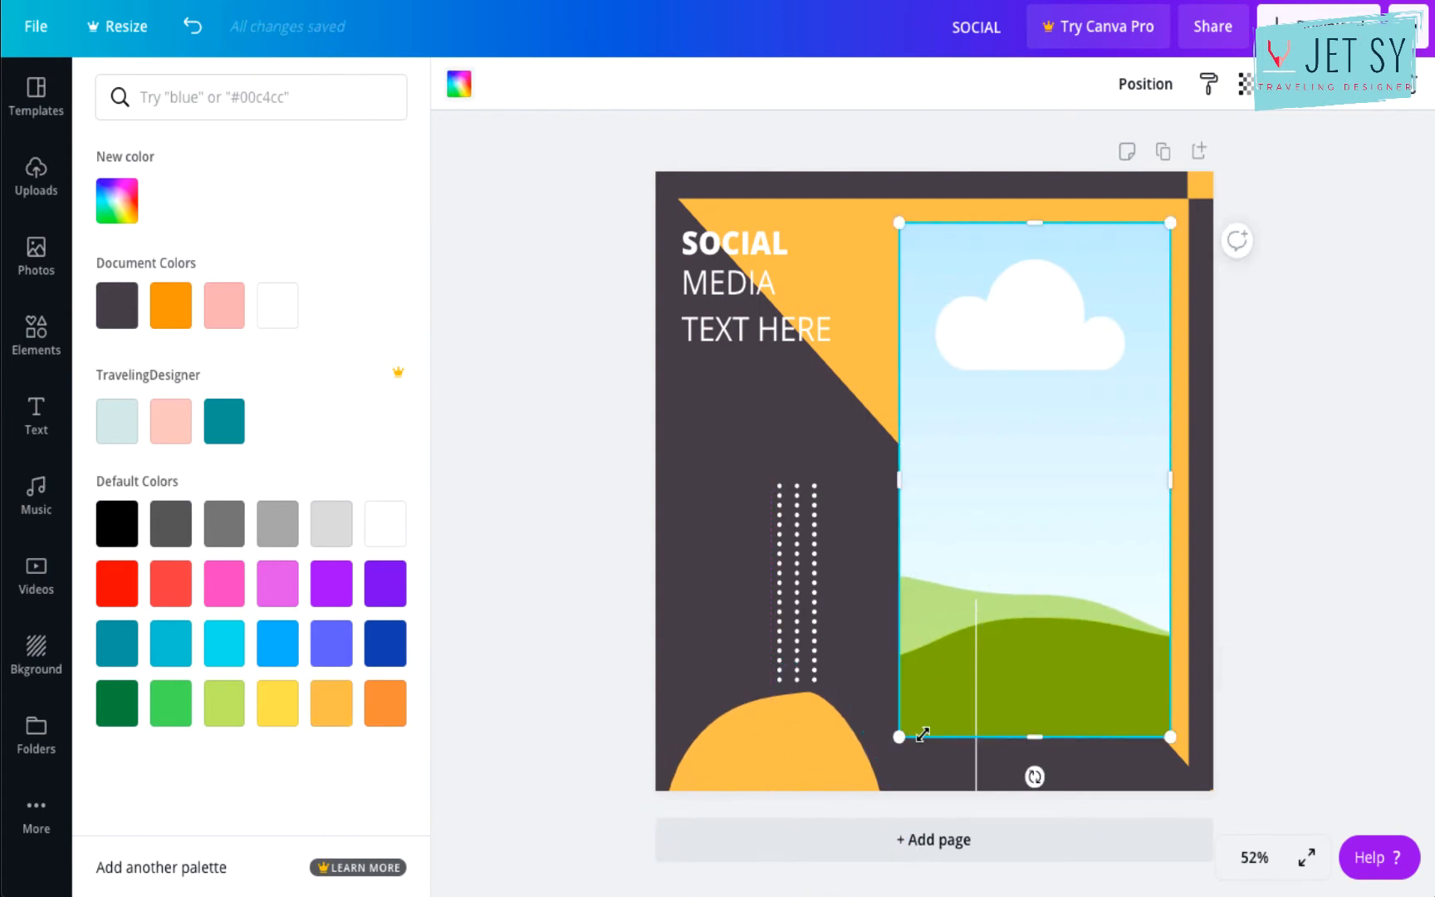
{"action": "mouse_move", "coordinate": [899, 735]}
{"action": "left_mouse_down"}
{"action": "mouse_move", "coordinate": [977, 760]}
{"action": "mouse_move", "coordinate": [905, 747]}
{"action": "left_mouse_up"}
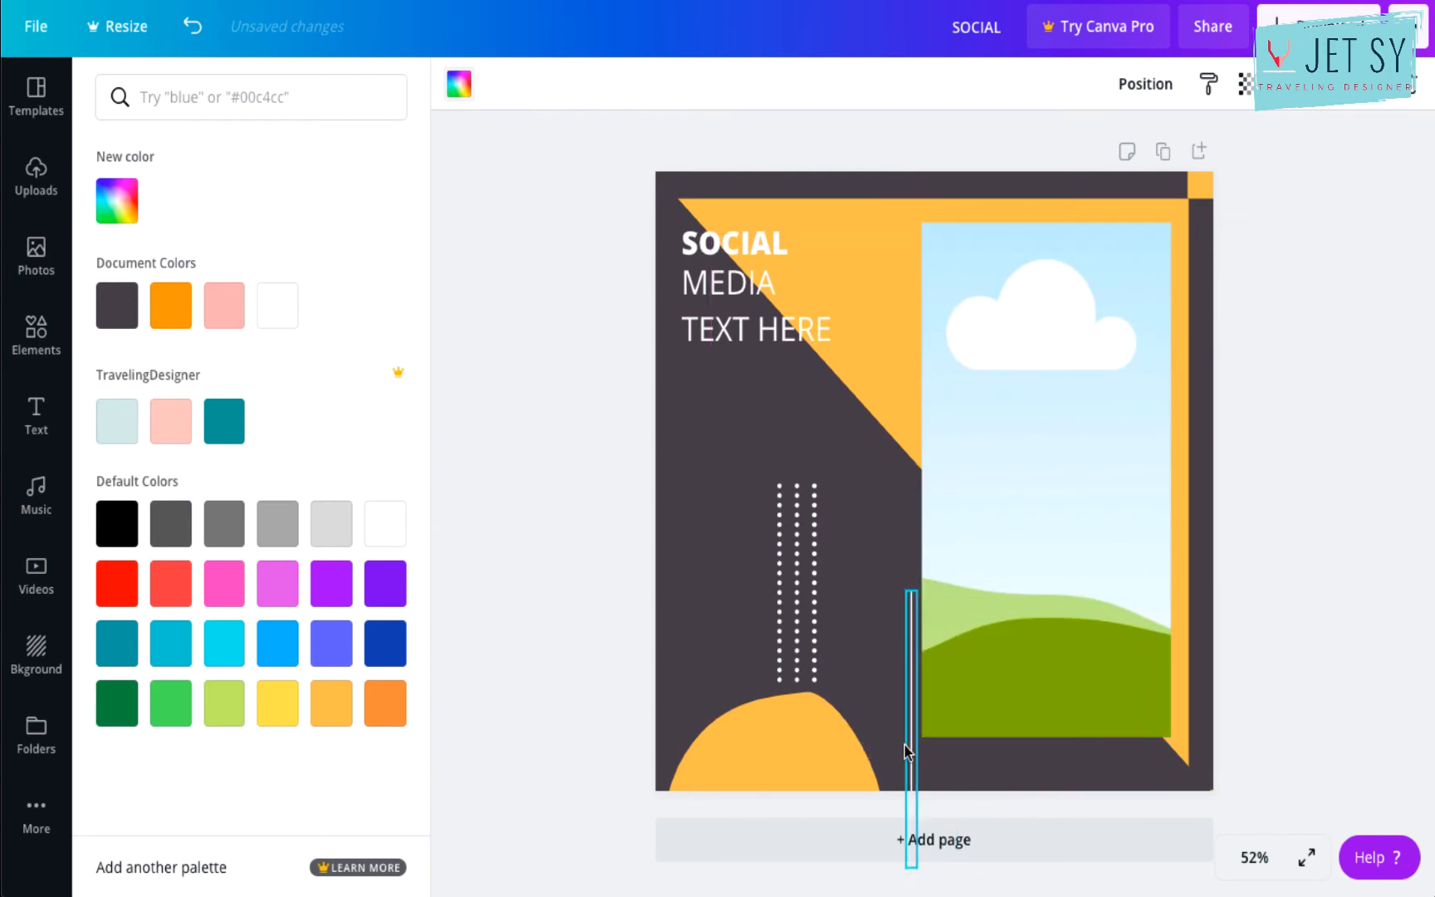
{"action": "left_click", "coordinate": [1079, 782]}
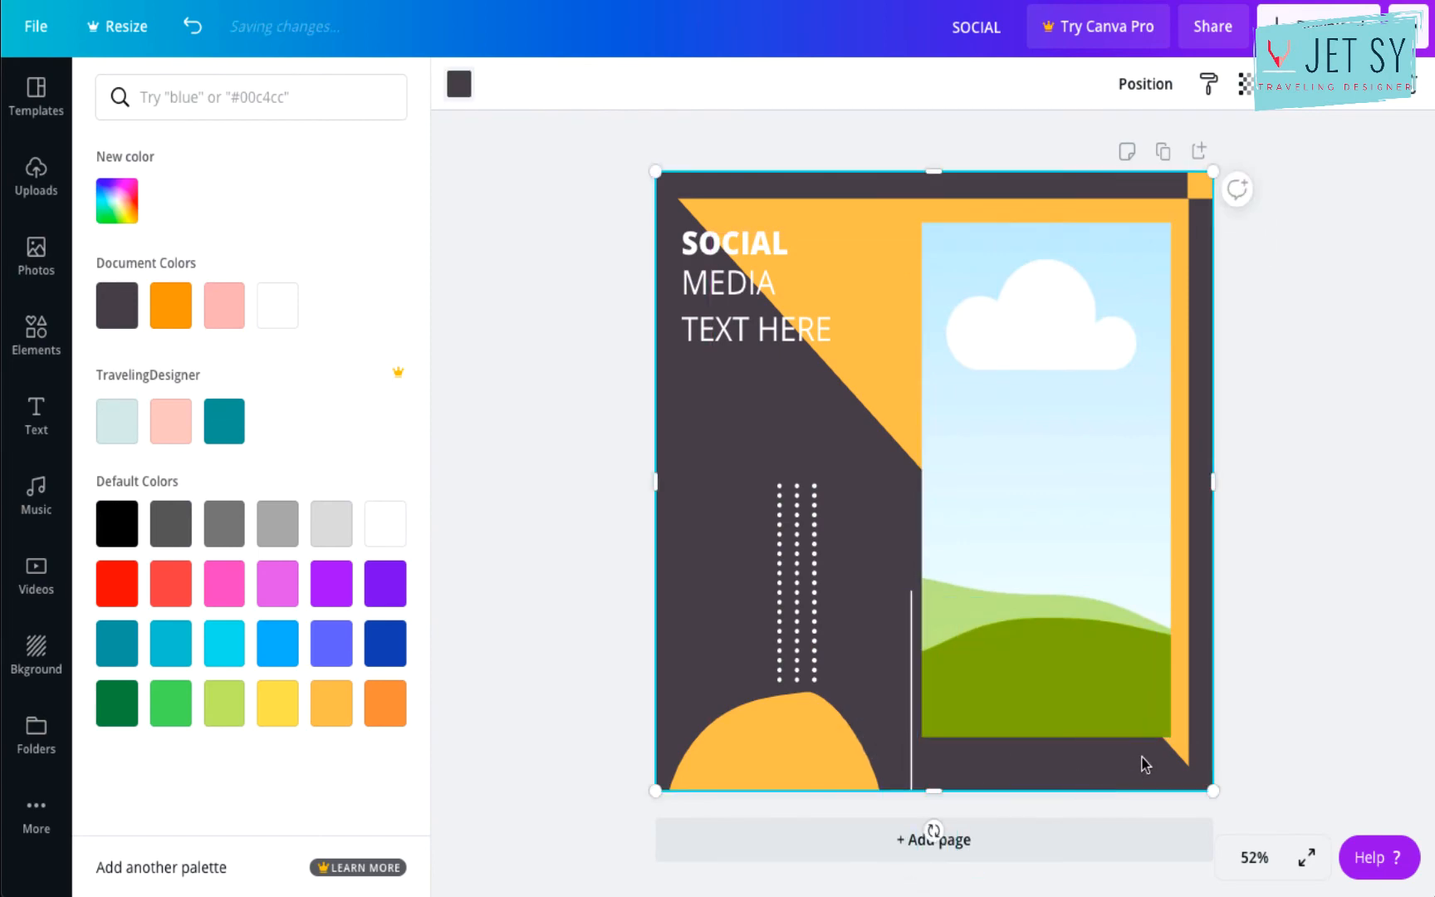
Open the Pexels image library and search it for "FASHION".
{"action": "left_click", "coordinate": [1045, 286]}
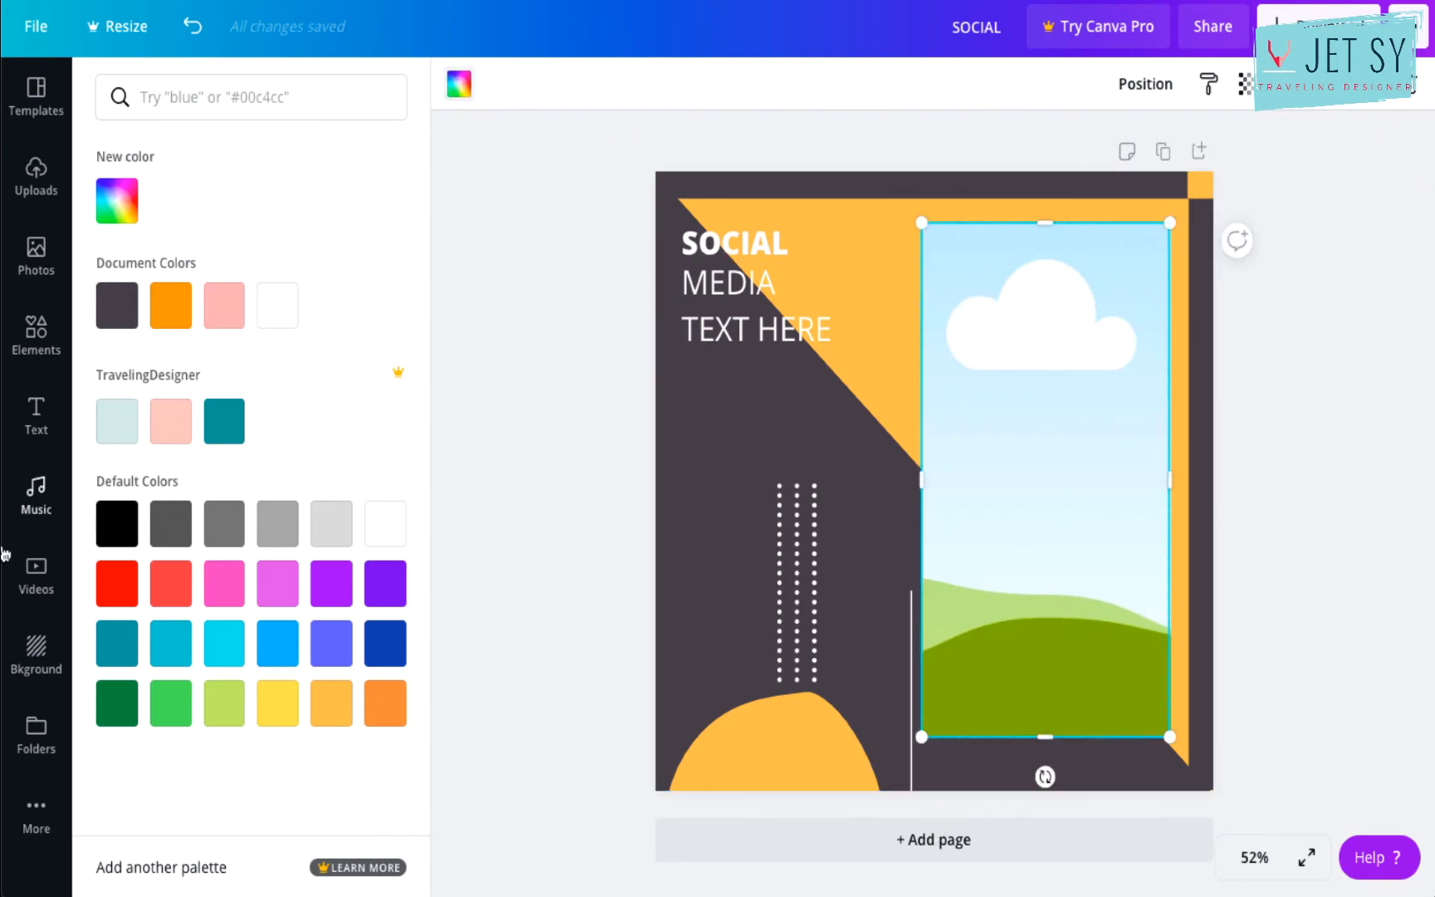
{"action": "left_click", "coordinate": [37, 812]}
{"action": "left_click", "coordinate": [131, 458]}
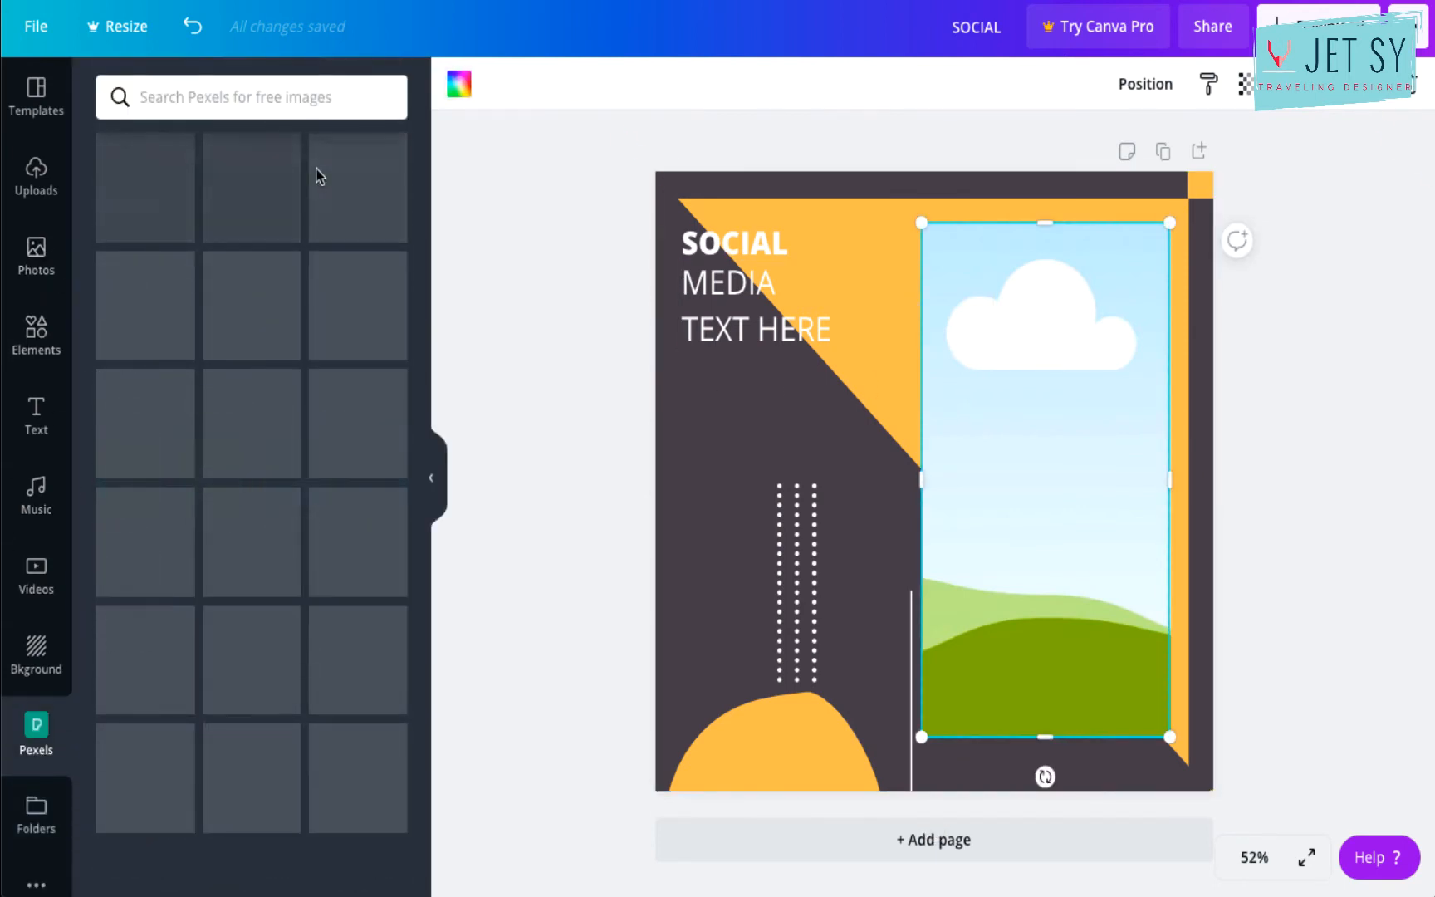
{"action": "left_click", "coordinate": [282, 97]}
{"action": "type", "text": "FASHION"}
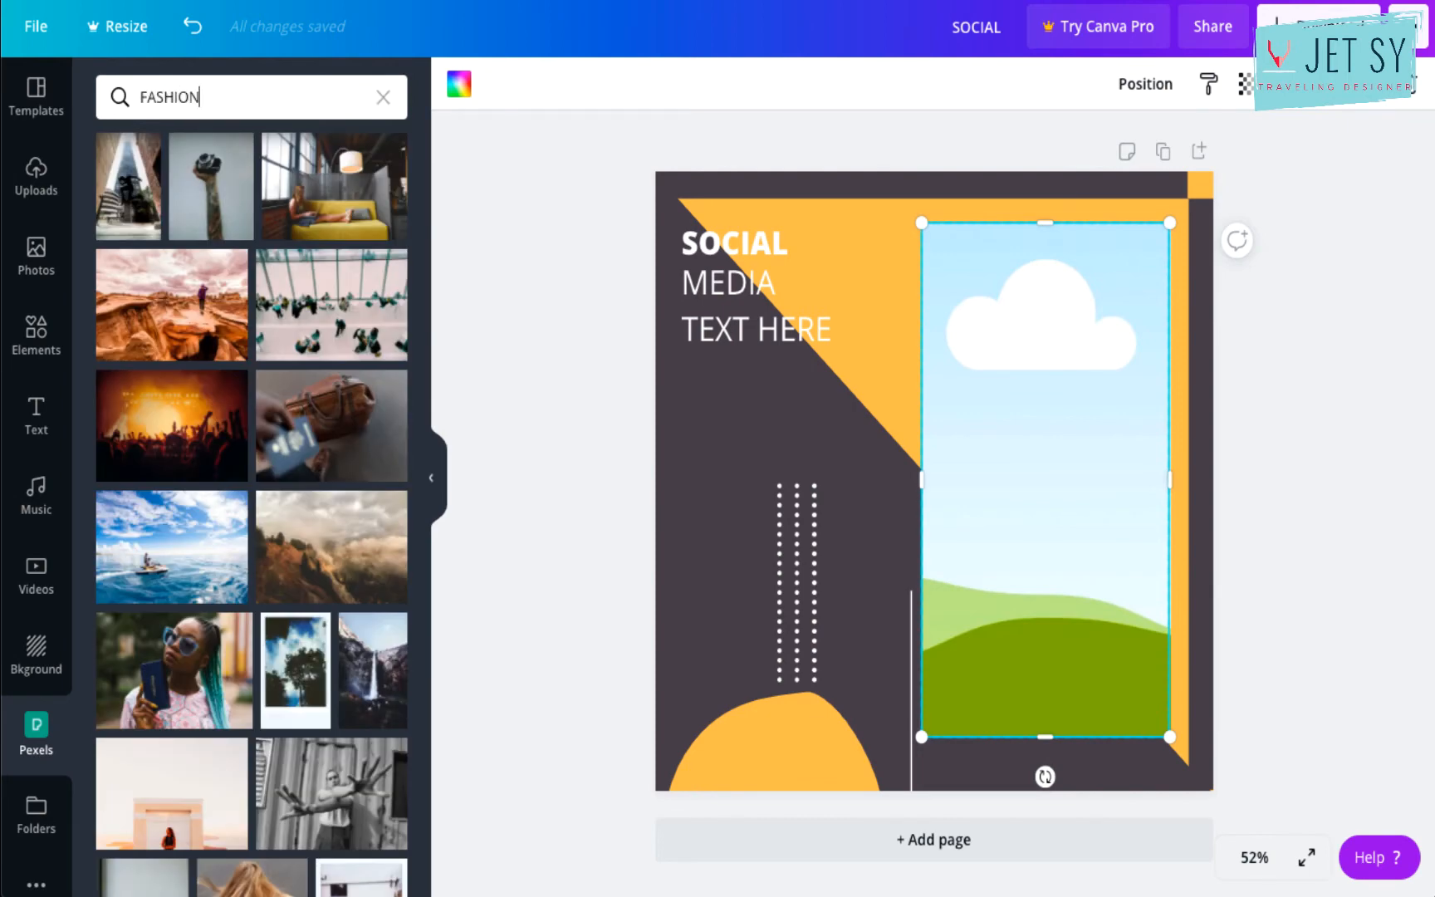
{"action": "key", "text": "Return"}
Fill the image grid with the photo of a person in striped trousers carrying a round yellow bag.
{"action": "scroll", "coordinate": [316, 537], "scroll_direction": "down", "scroll_amount": 3}
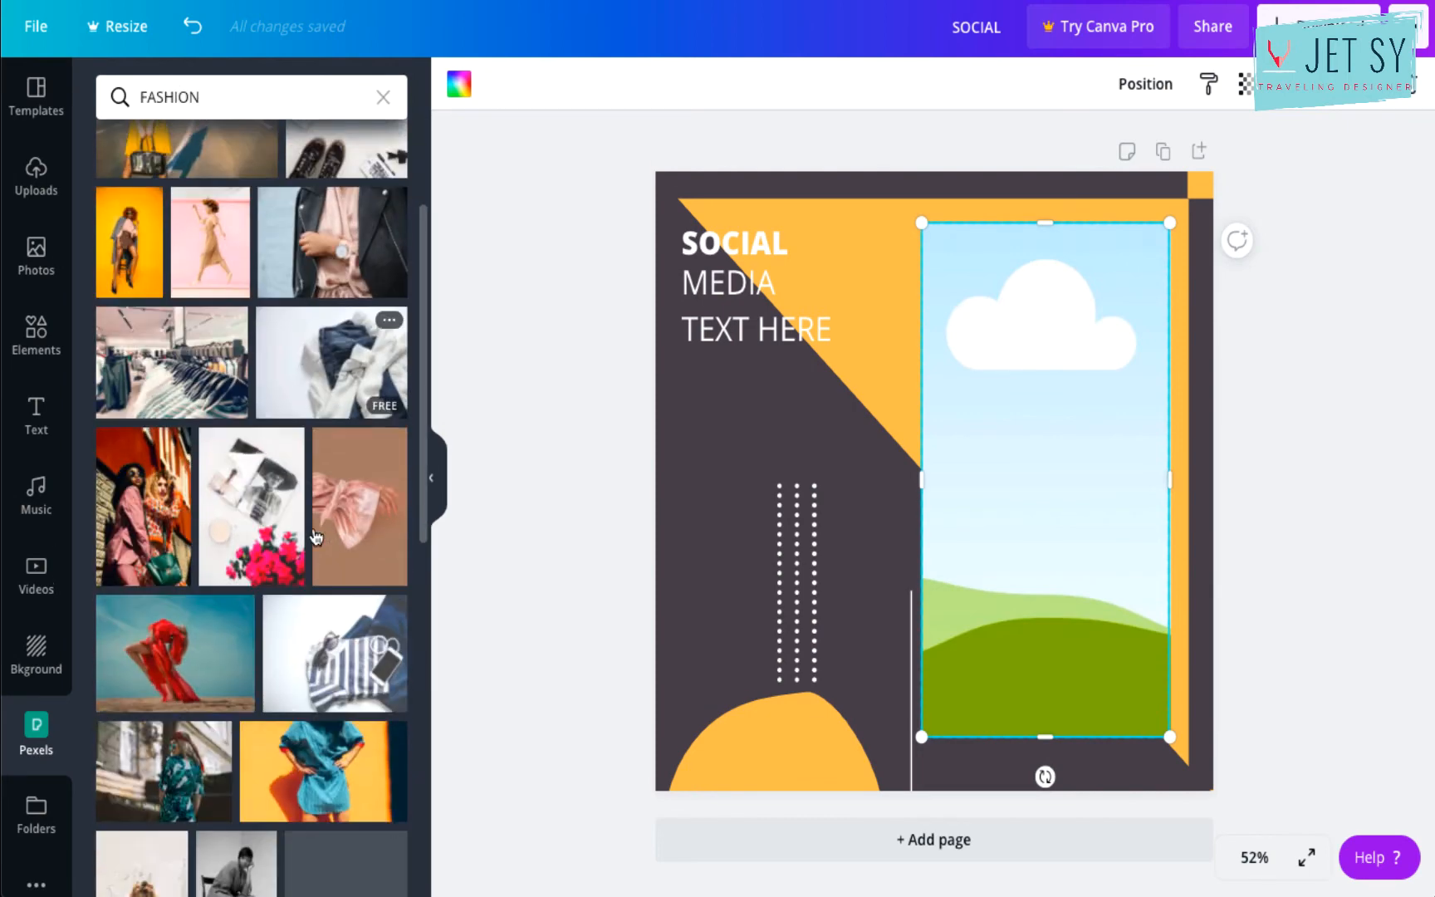
{"action": "scroll", "coordinate": [316, 537], "scroll_direction": "down", "scroll_amount": 7}
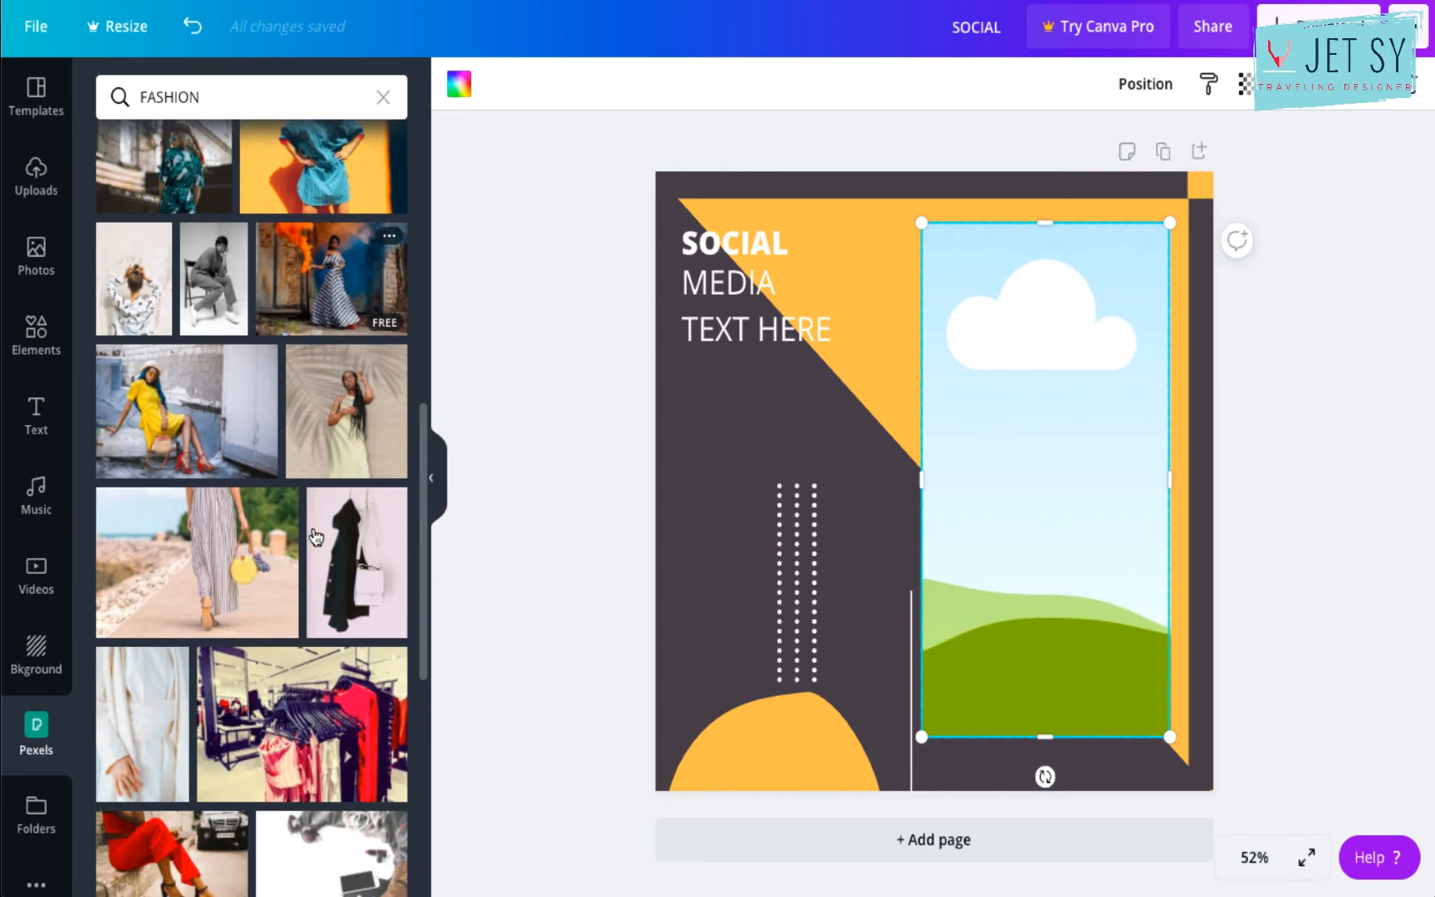
{"action": "left_click_drag", "start_coordinate": [224, 558], "coordinate": [985, 435]}
{"action": "double_click", "coordinate": [1080, 449]}
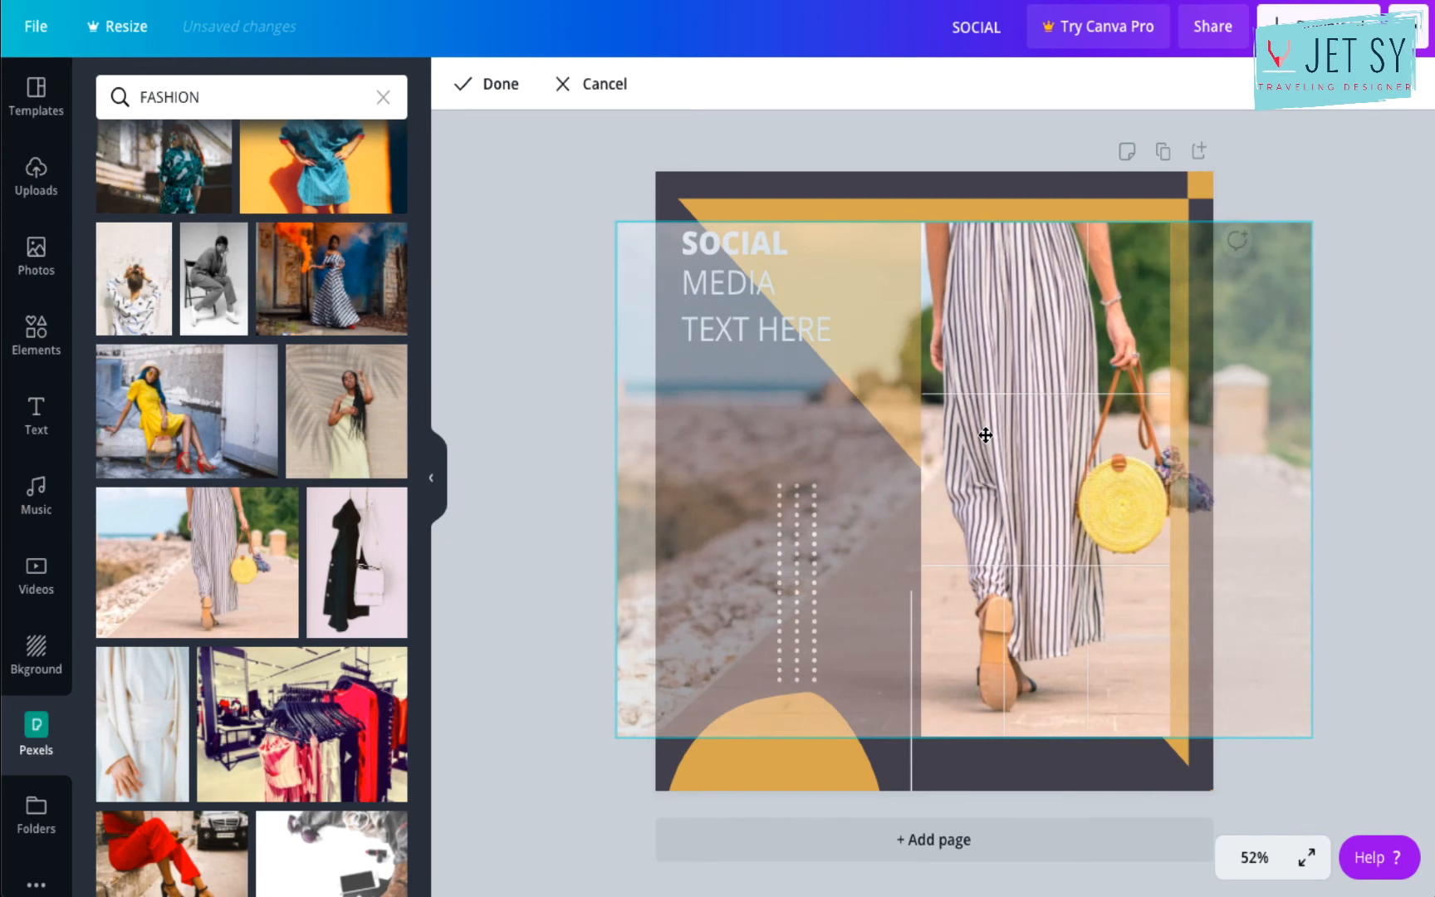
{"action": "left_click", "coordinate": [1268, 165]}
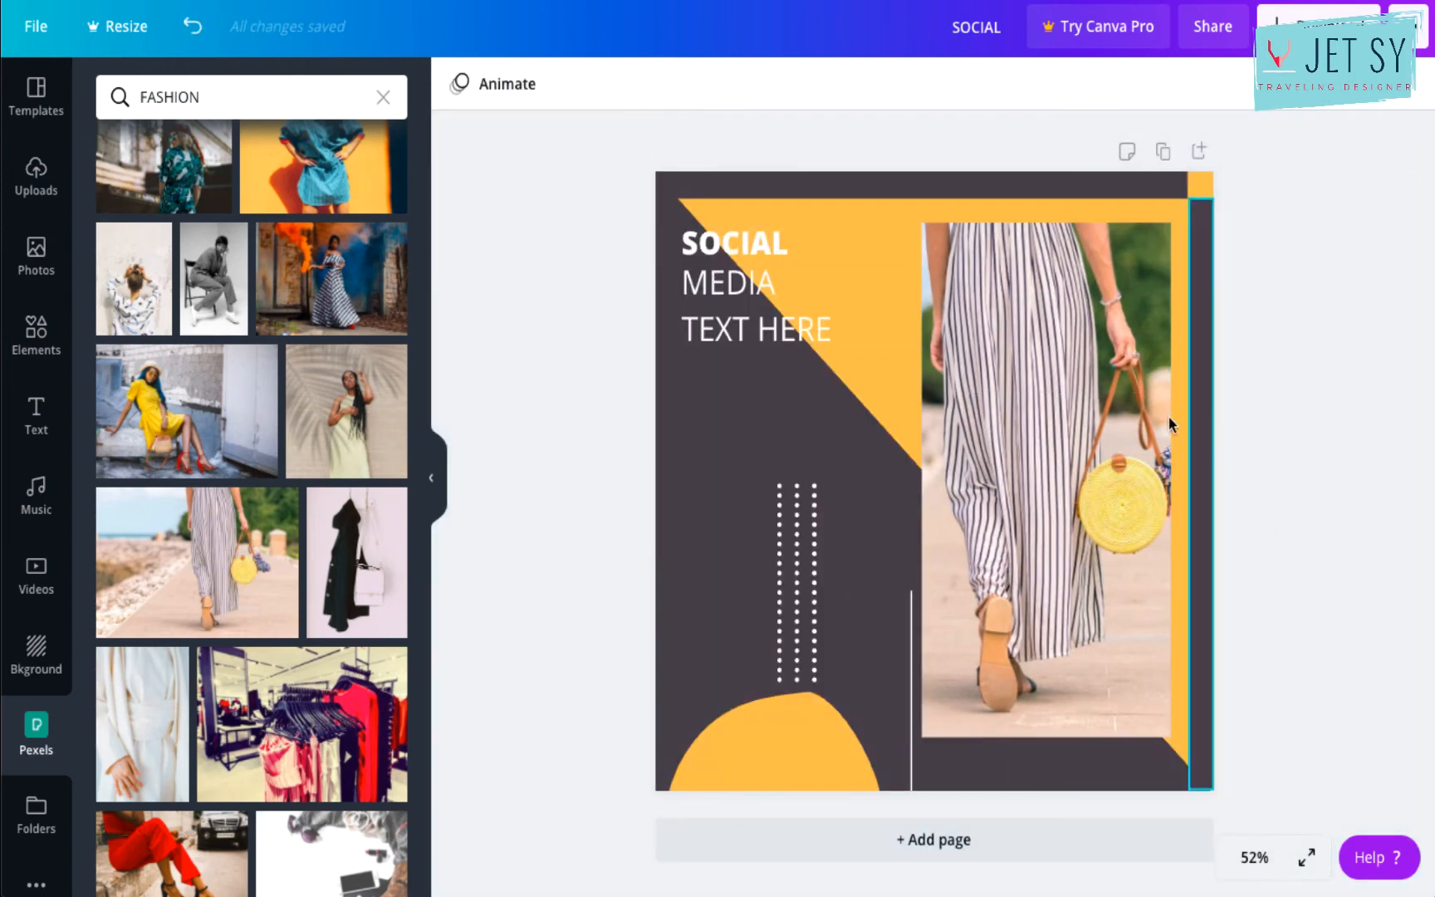
Duplicate the finished page as a second page and compare the two pages.
{"action": "left_click", "coordinate": [1163, 152]}
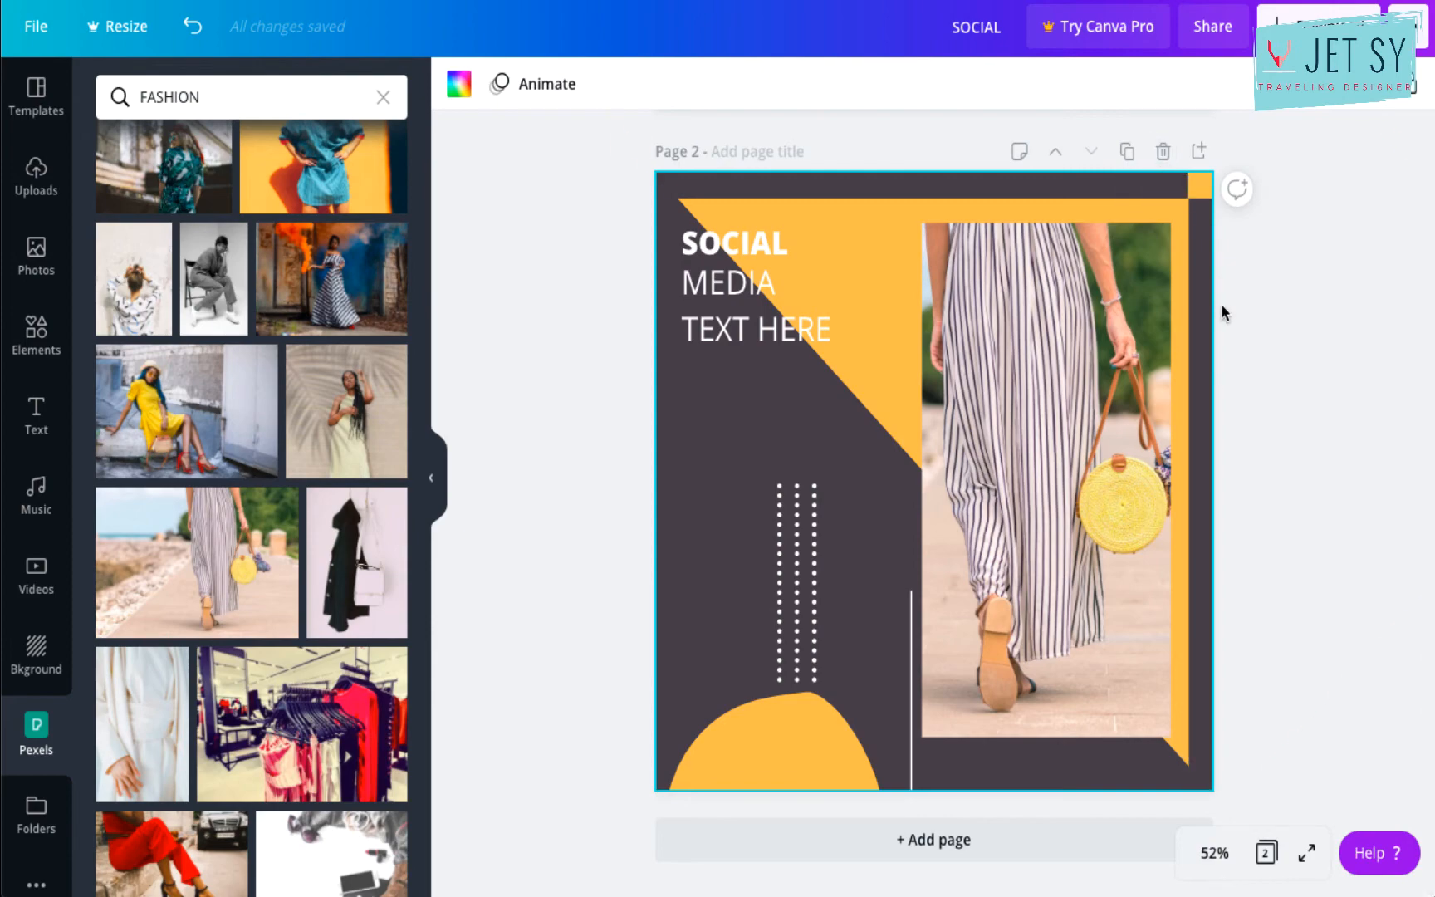
{"action": "scroll", "coordinate": [1220, 307], "scroll_direction": "up", "scroll_amount": 5}
{"action": "scroll", "coordinate": [1221, 311], "scroll_direction": "up", "scroll_amount": 2}
{"action": "scroll", "coordinate": [1221, 312], "scroll_direction": "down", "scroll_amount": 7}
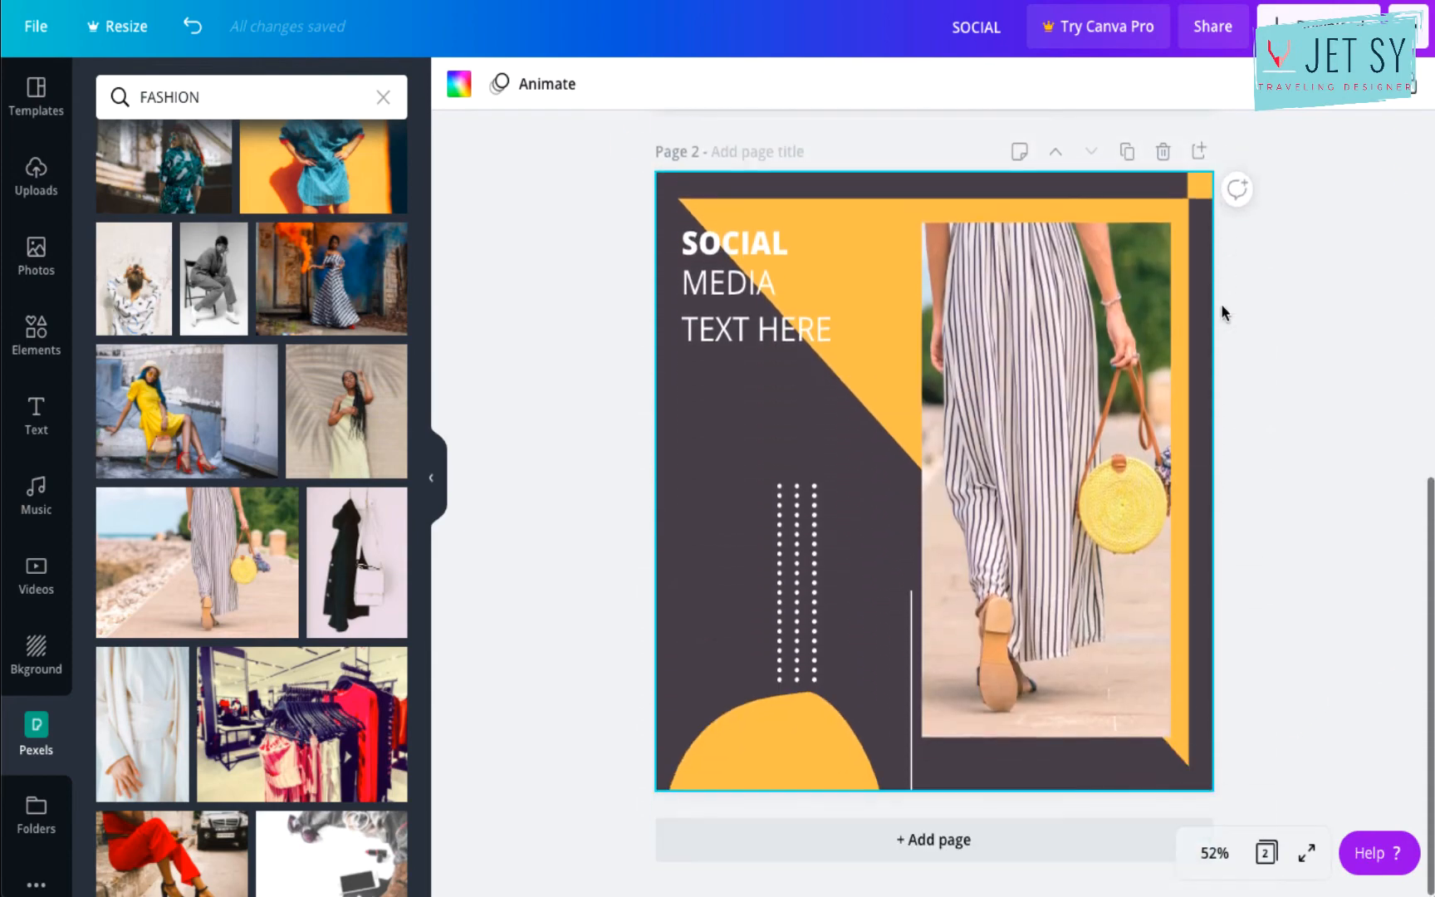
On page 2, move the light orange rounded shape to the middle of the left edge and rotate it so its curve faces inward.
{"action": "left_click", "coordinate": [718, 737]}
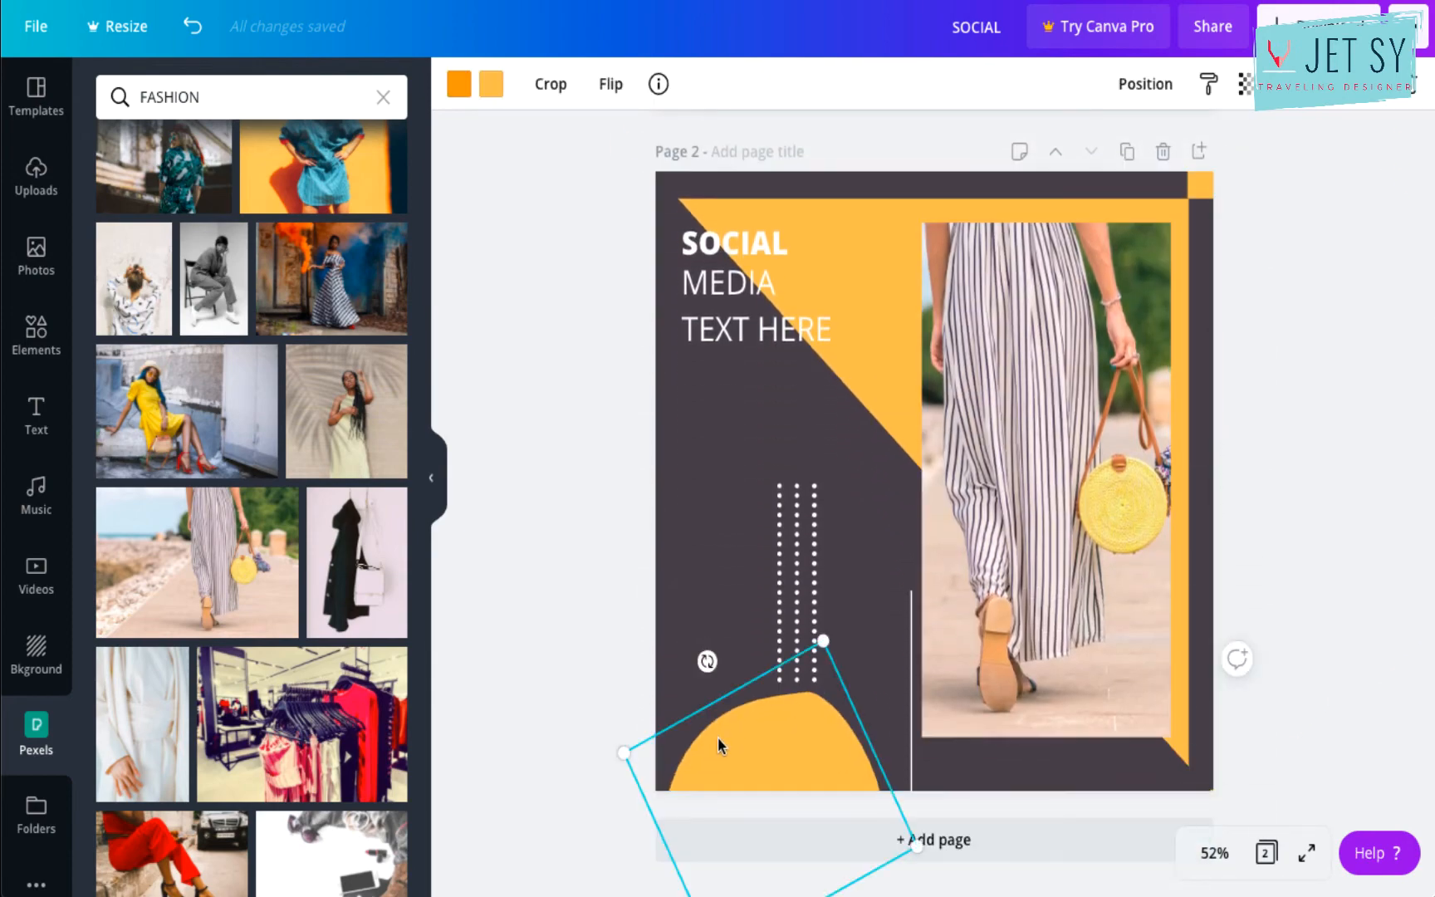
{"action": "left_click_drag", "start_coordinate": [743, 738], "coordinate": [628, 431]}
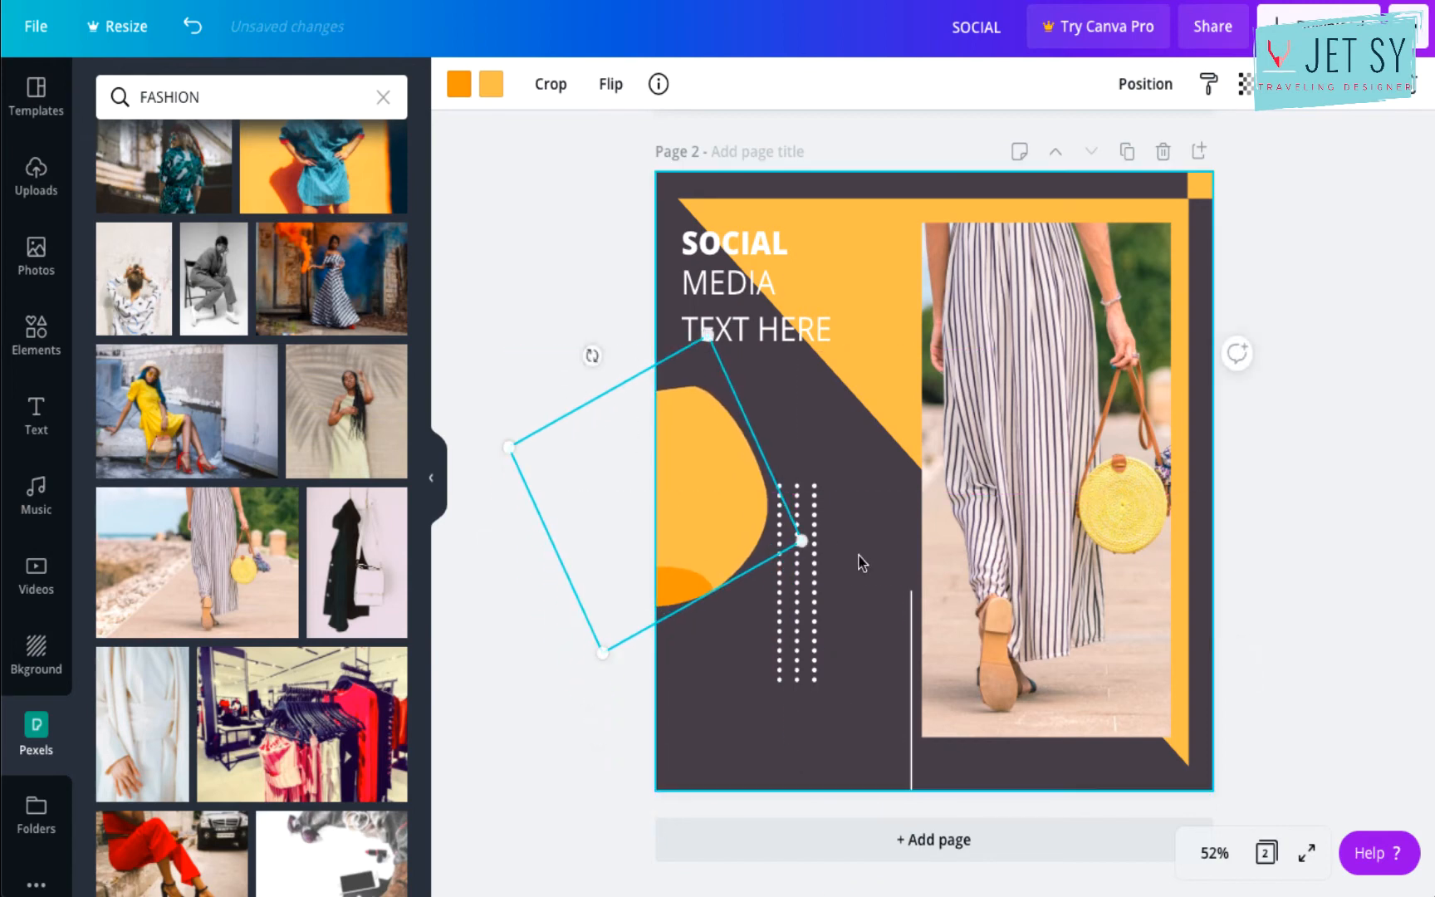
{"action": "left_click_drag", "start_coordinate": [627, 320], "coordinate": [795, 362]}
{"action": "left_click_drag", "start_coordinate": [702, 440], "coordinate": [688, 452]}
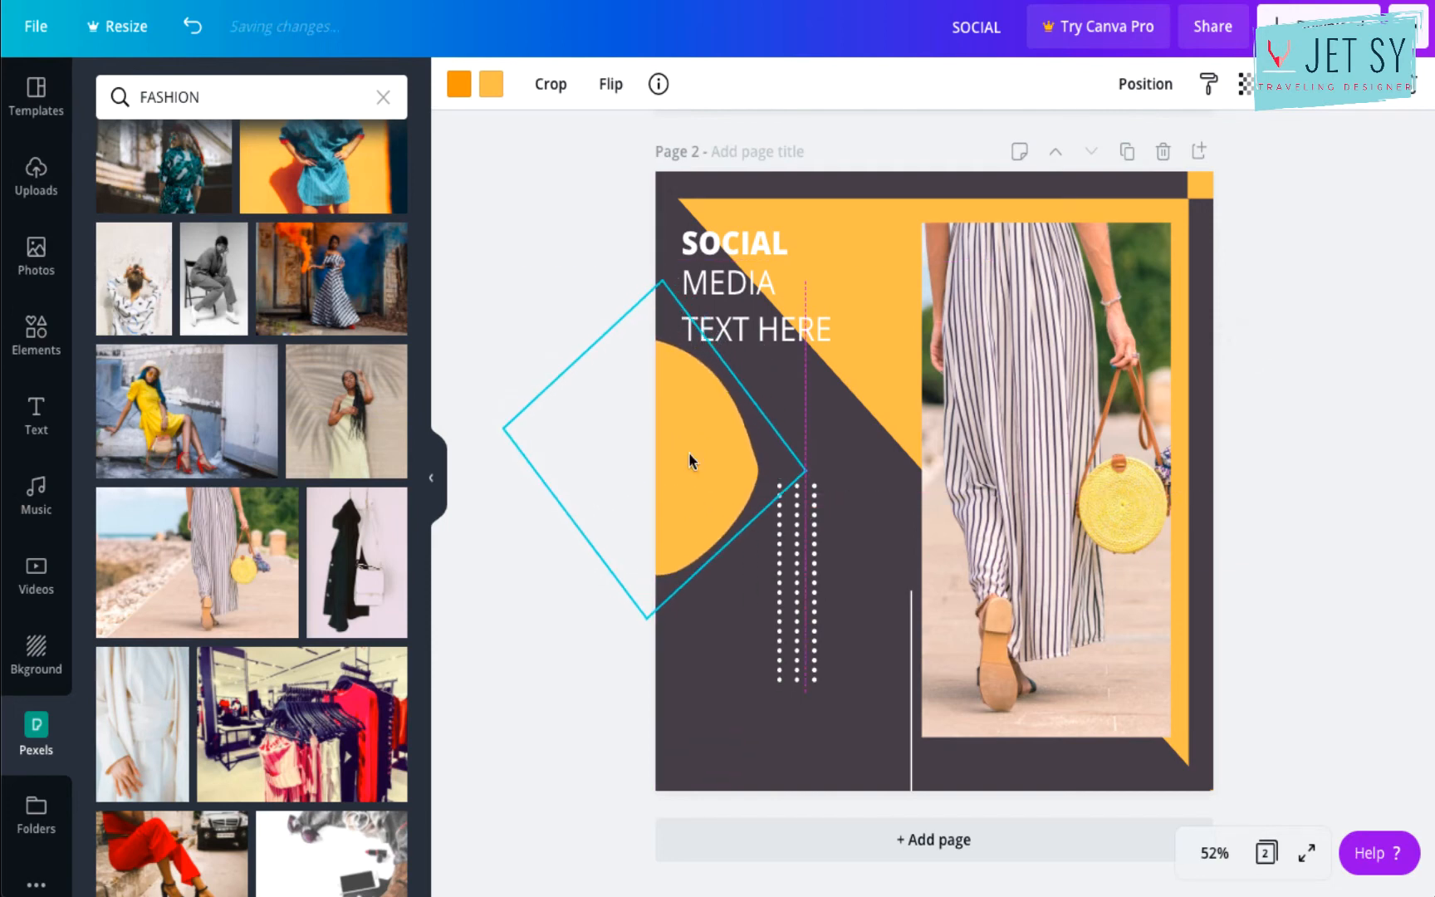
Group the three dotted lines on page 2 and rotate the group to -90° so the lines run horizontally.
{"action": "left_click", "coordinate": [806, 631]}
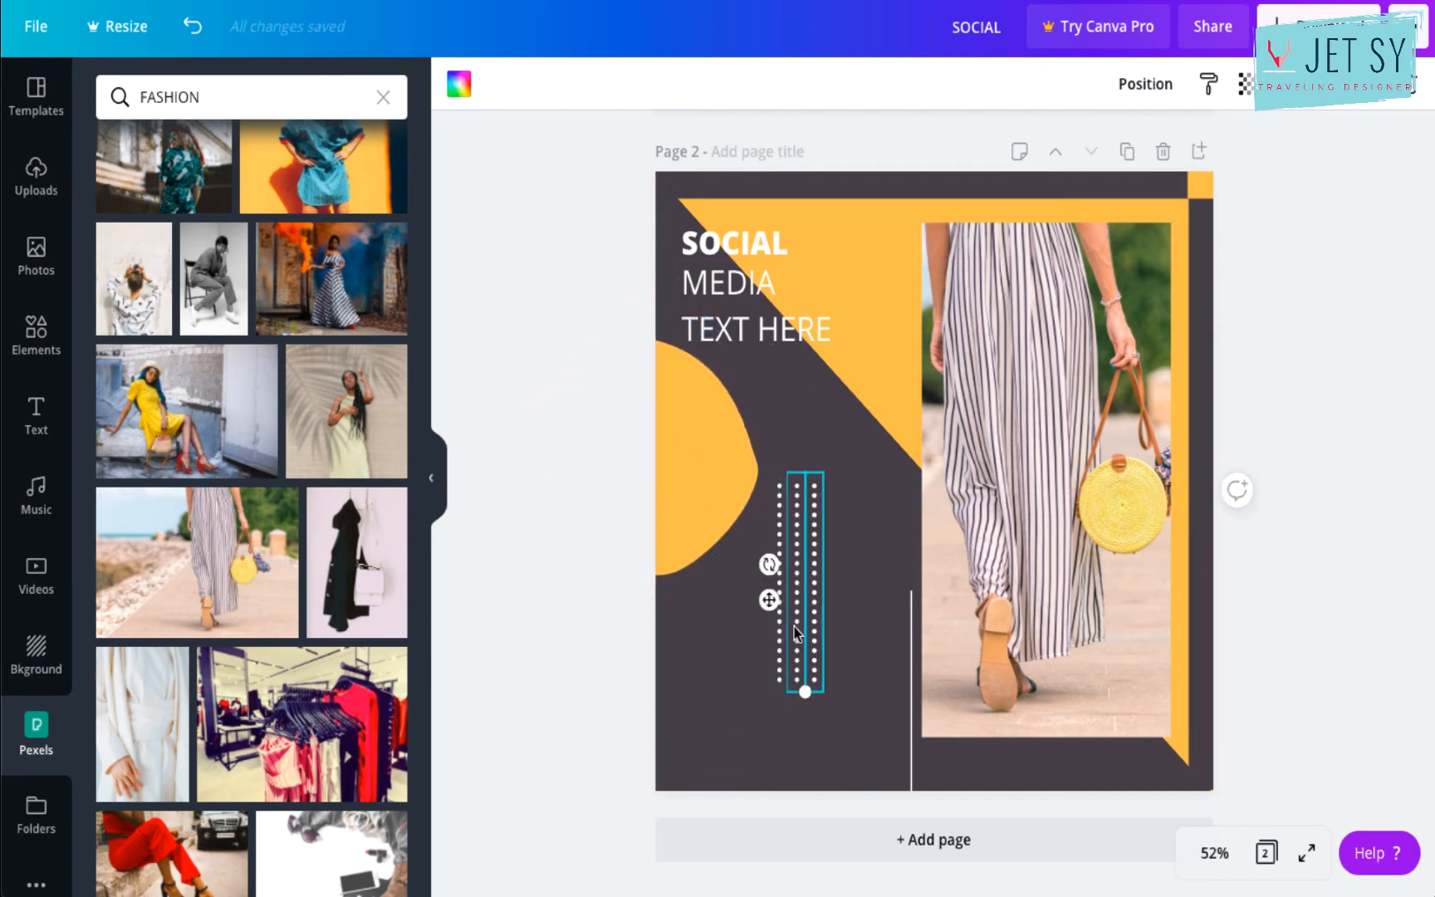
{"action": "left_click", "coordinate": [795, 633], "text": "shift"}
{"action": "left_click", "coordinate": [778, 640], "text": "shift"}
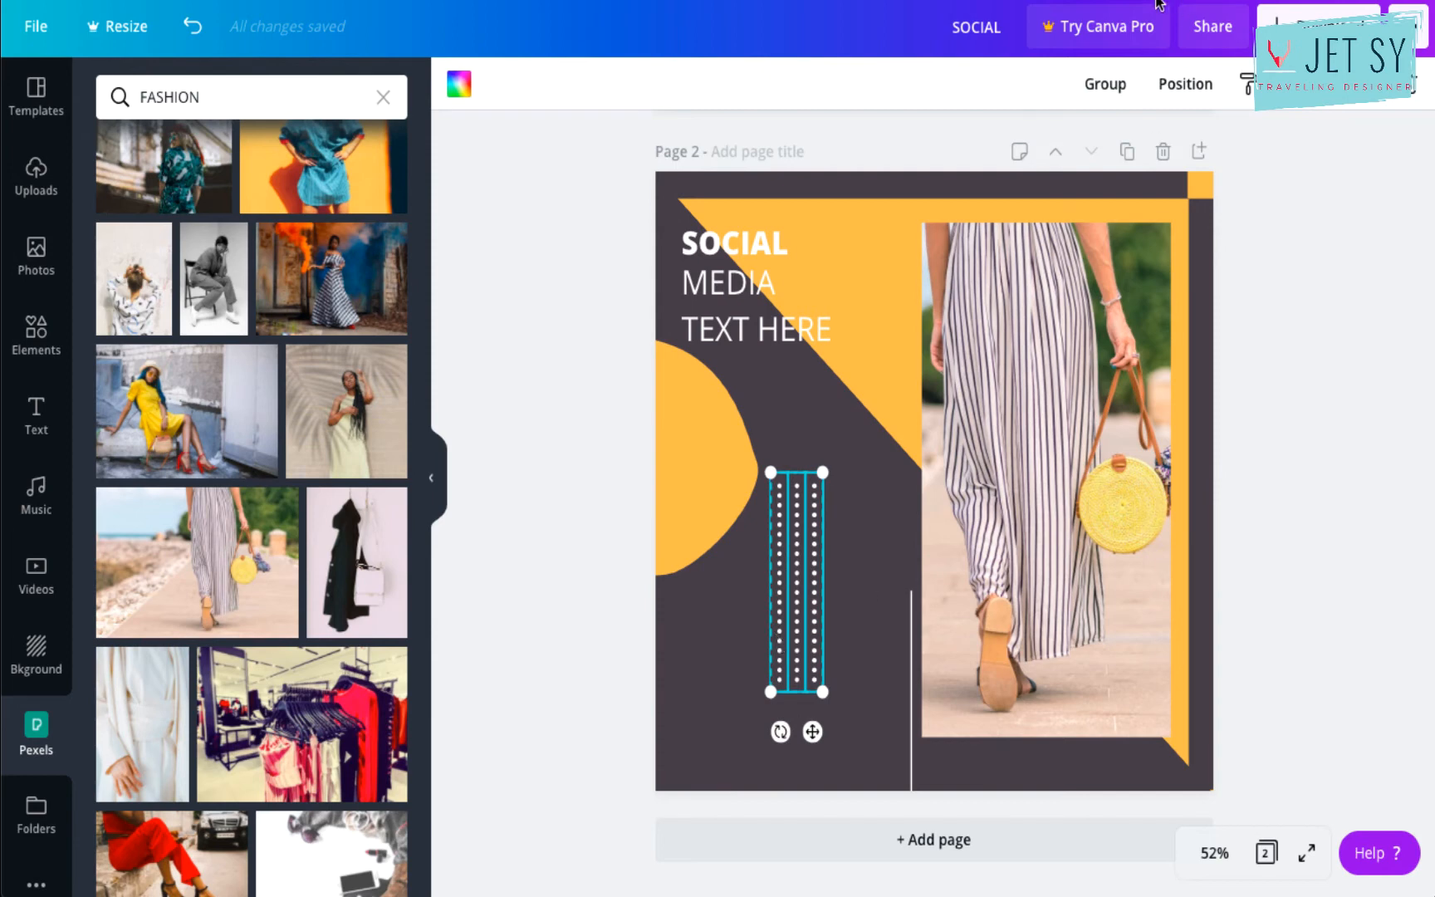
{"action": "left_click", "coordinate": [1105, 84]}
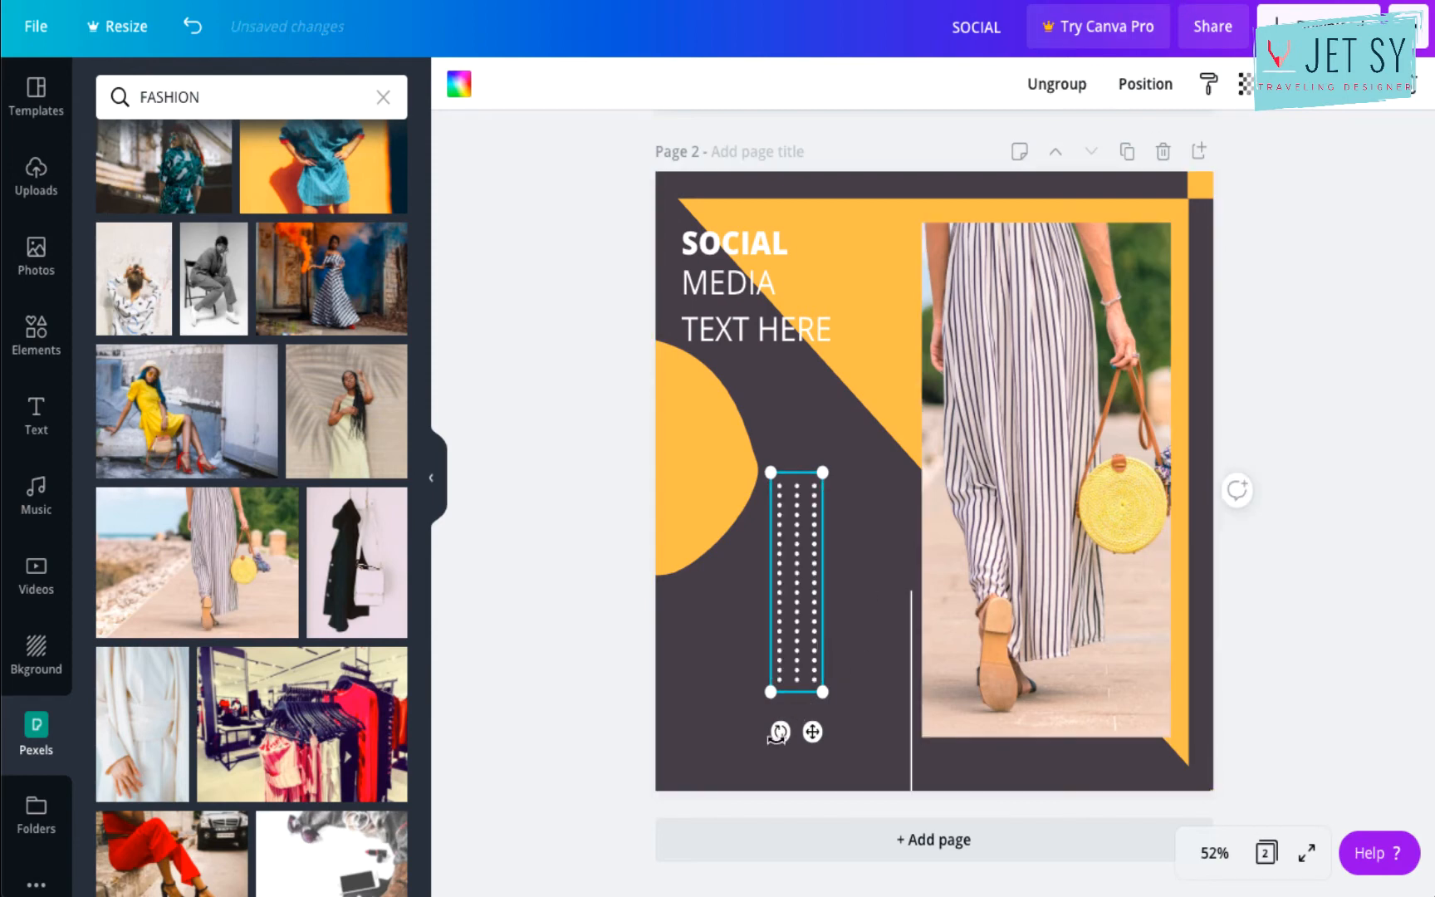
{"action": "left_click_drag", "start_coordinate": [778, 732], "coordinate": [953, 604]}
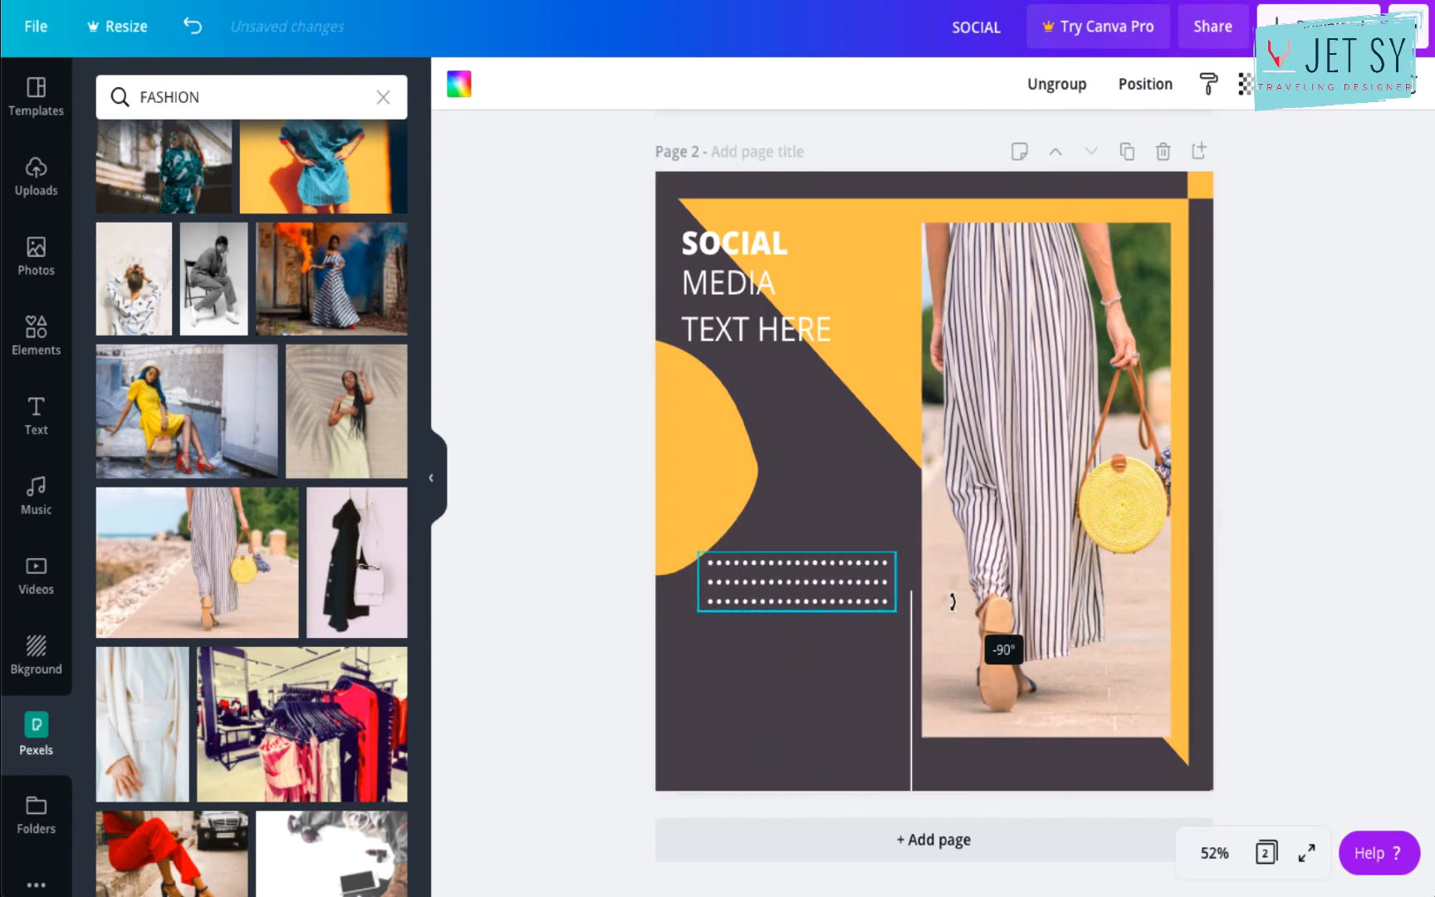
Move the dotted lines up beside the rounded shape and reshape the photo grid into a wide rectangle across the lower part of page 2.
{"action": "left_click_drag", "start_coordinate": [797, 582], "coordinate": [792, 479]}
{"action": "left_click", "coordinate": [1051, 584]}
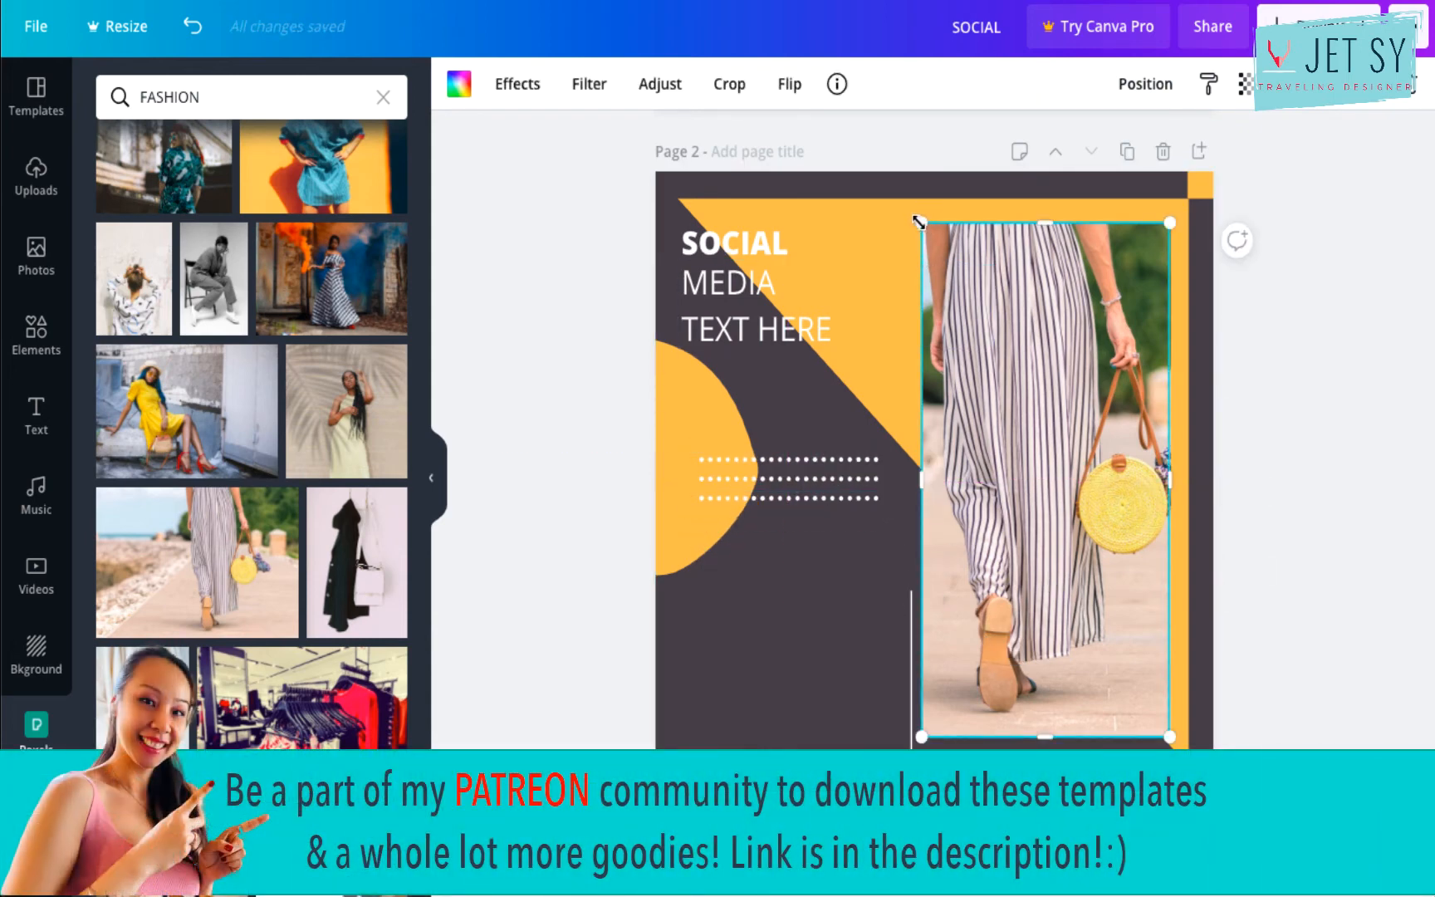
{"action": "left_click_drag", "start_coordinate": [918, 221], "coordinate": [675, 516]}
{"action": "left_click_drag", "start_coordinate": [810, 548], "coordinate": [810, 548]}
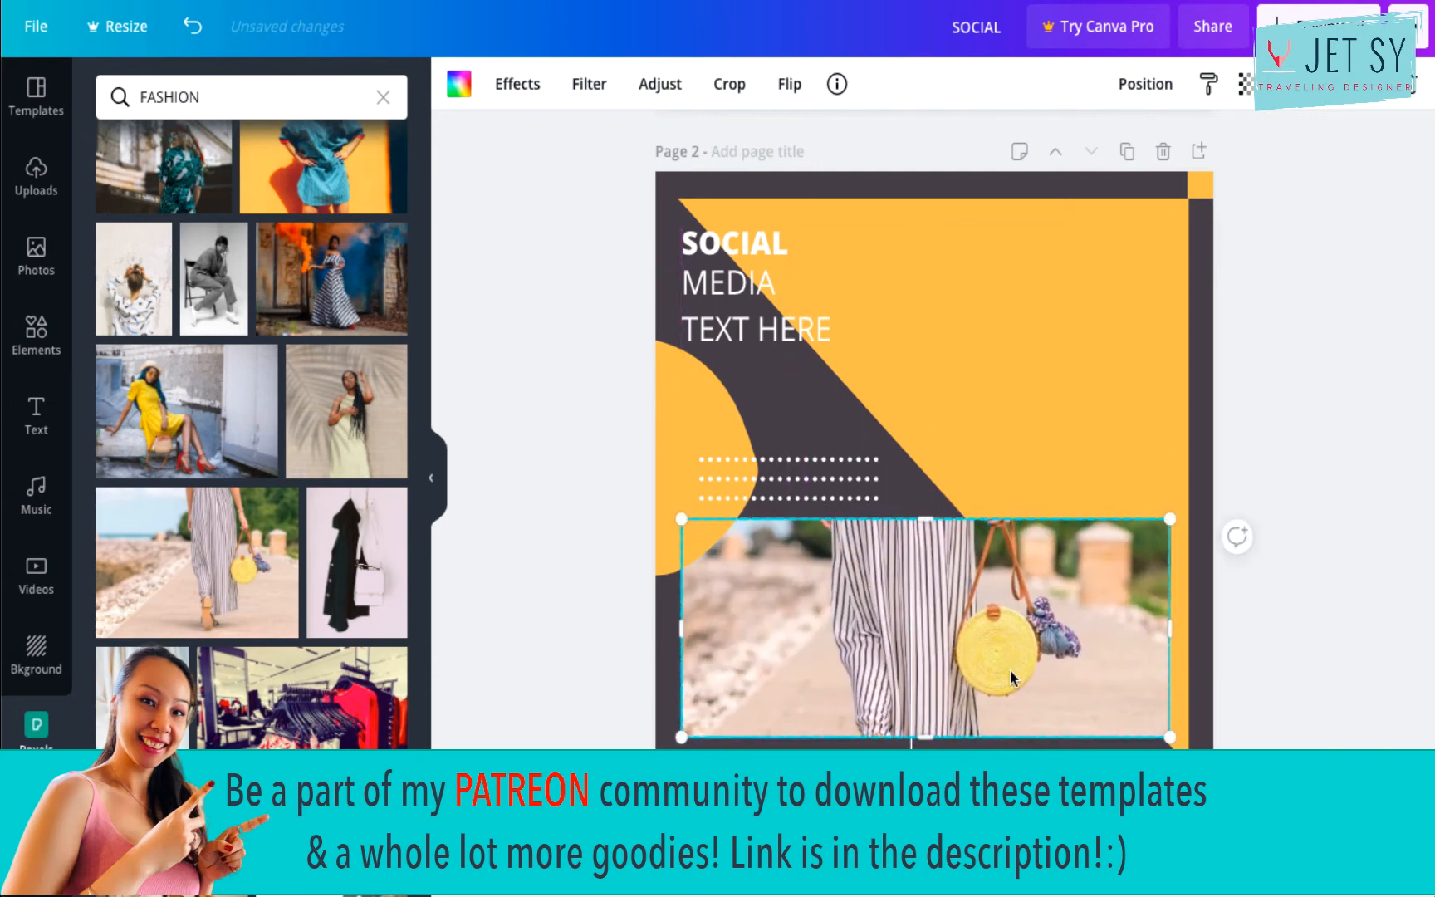
{"action": "left_click_drag", "start_coordinate": [1014, 646], "coordinate": [1012, 676]}
{"action": "left_click_drag", "start_coordinate": [1011, 677], "coordinate": [1011, 677]}
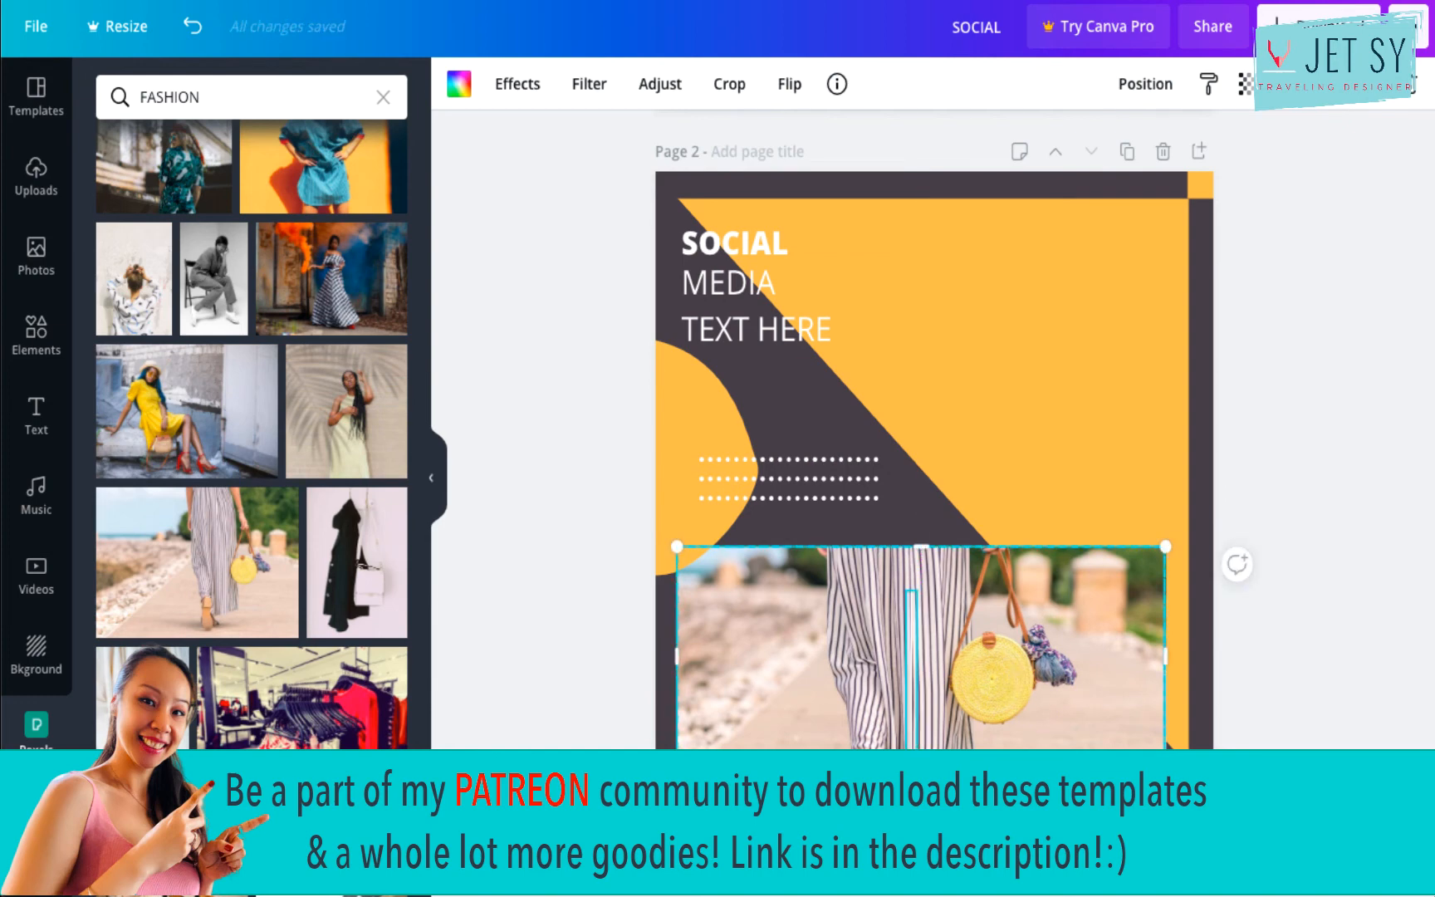
Move the vertical white line above the photo, and rotate and reposition the large orange shape so its diagonal runs from upper right to lower left.
{"action": "left_click_drag", "start_coordinate": [893, 715], "coordinate": [933, 410]}
{"action": "left_click", "coordinate": [1109, 315]}
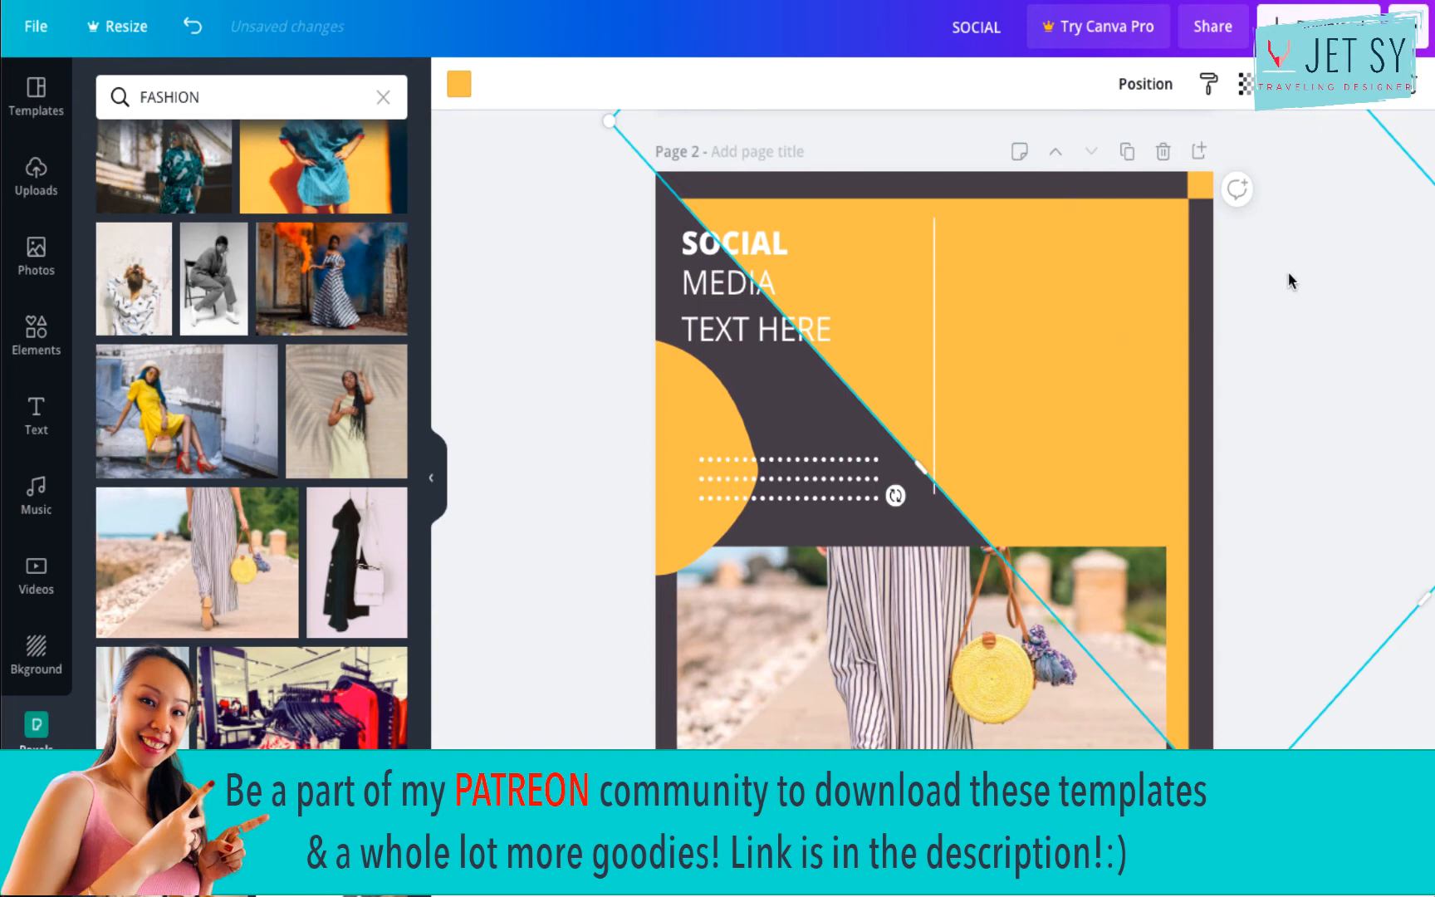
{"action": "left_click_drag", "start_coordinate": [1288, 281], "coordinate": [1073, 565]}
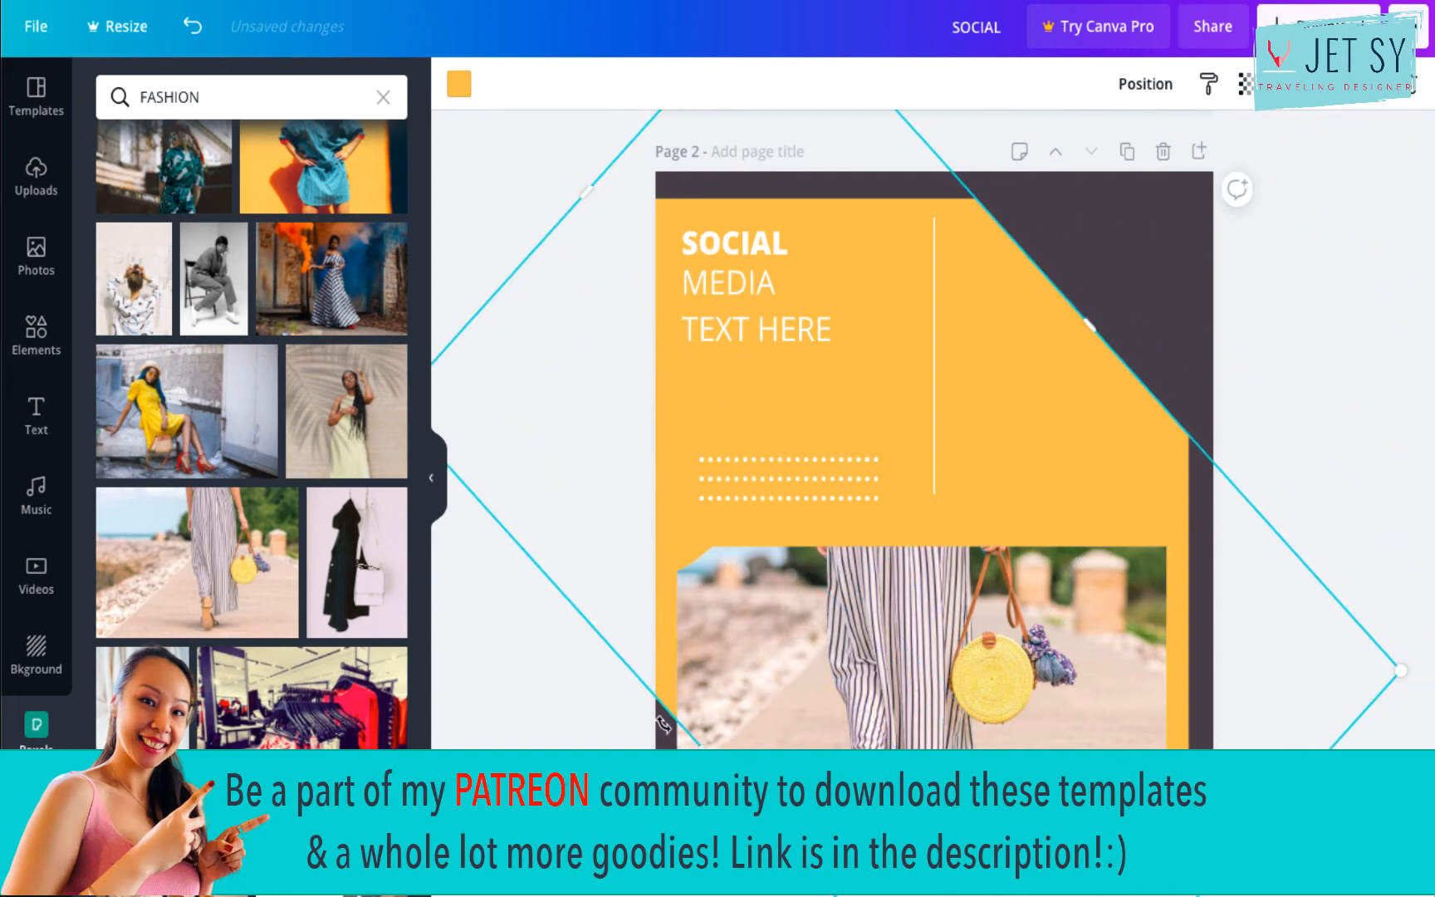
{"action": "left_click_drag", "start_coordinate": [1022, 744], "coordinate": [990, 643]}
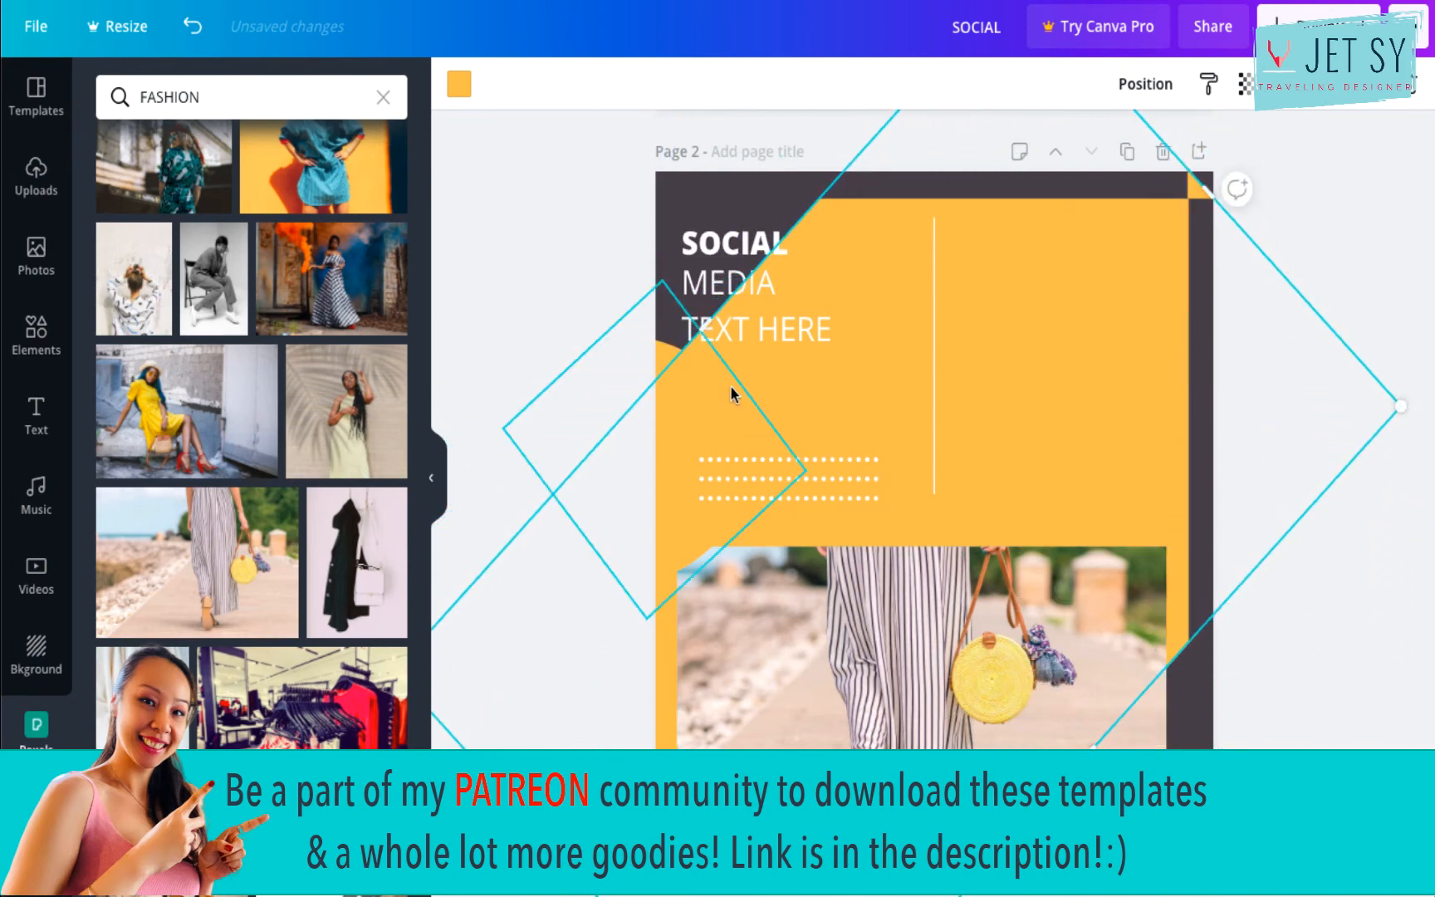
{"action": "left_click", "coordinate": [869, 178]}
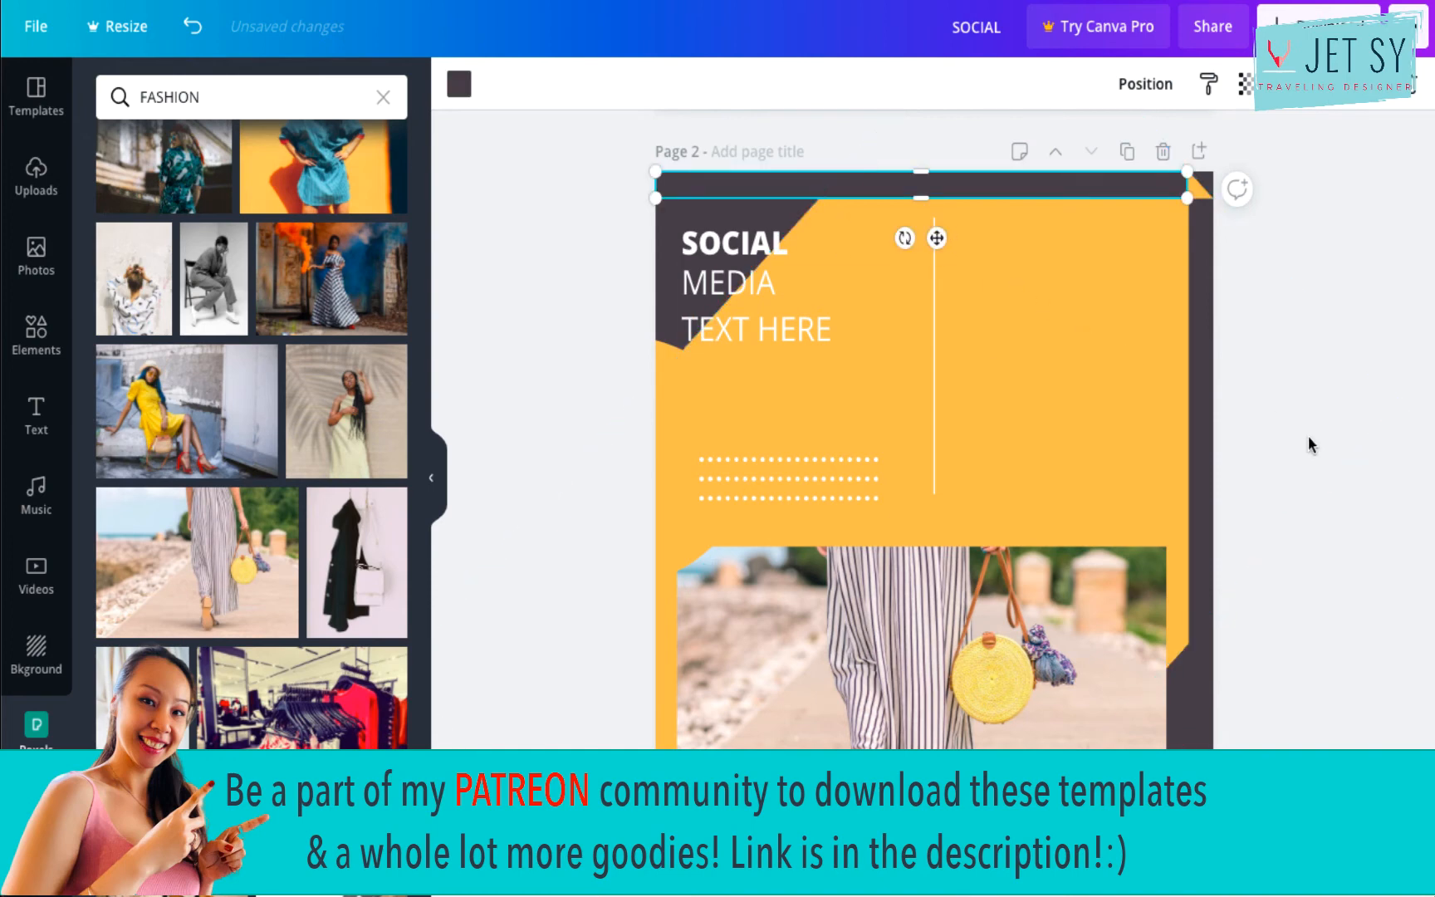
{"action": "left_click", "coordinate": [1234, 407]}
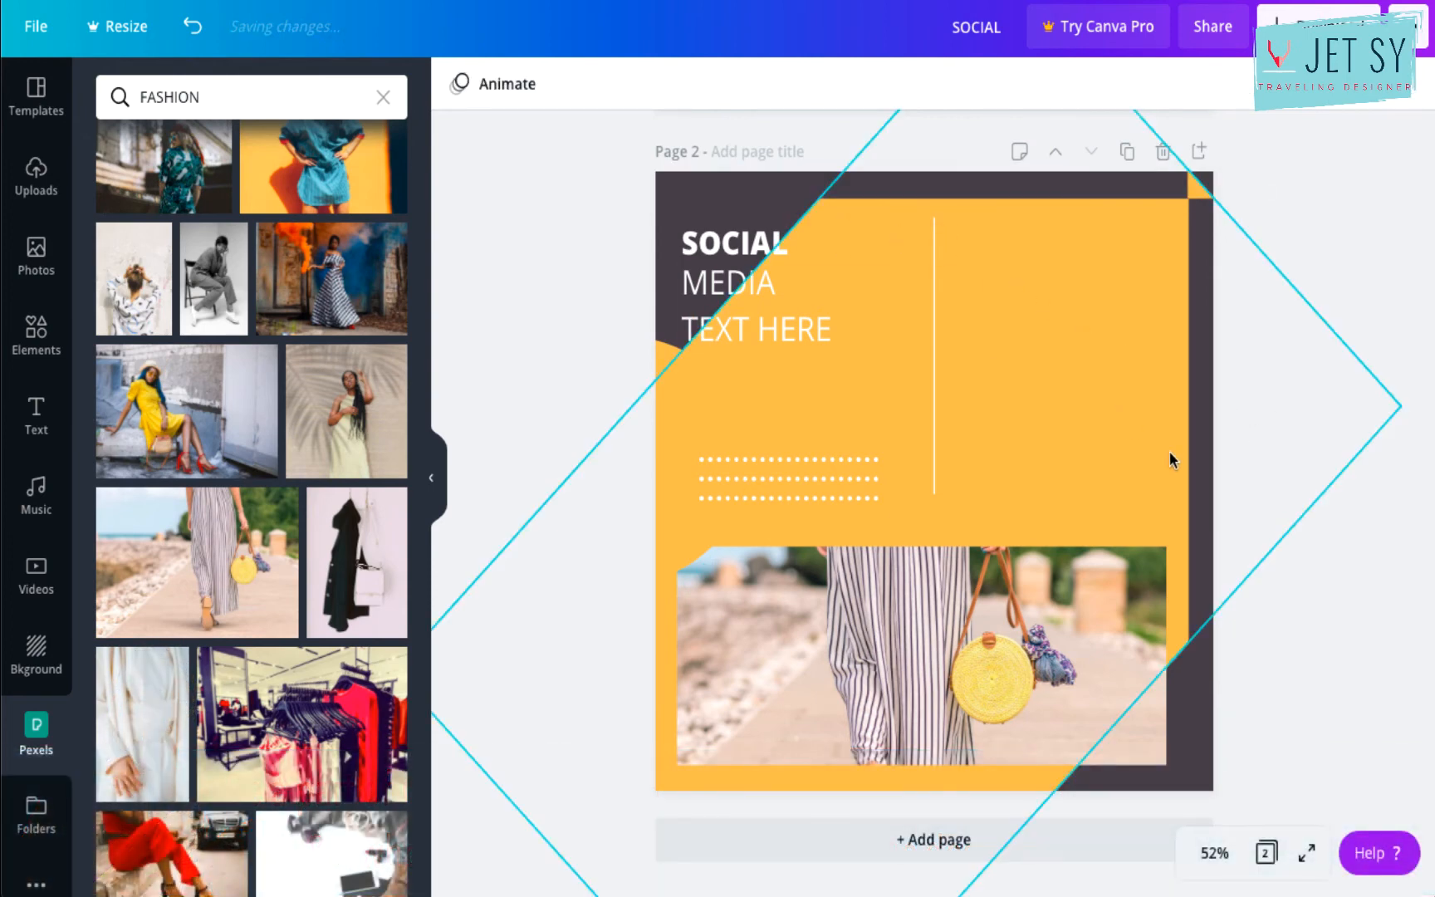
{"action": "left_click_drag", "start_coordinate": [1172, 458], "coordinate": [1355, 558]}
{"action": "left_click", "coordinate": [1163, 151]}
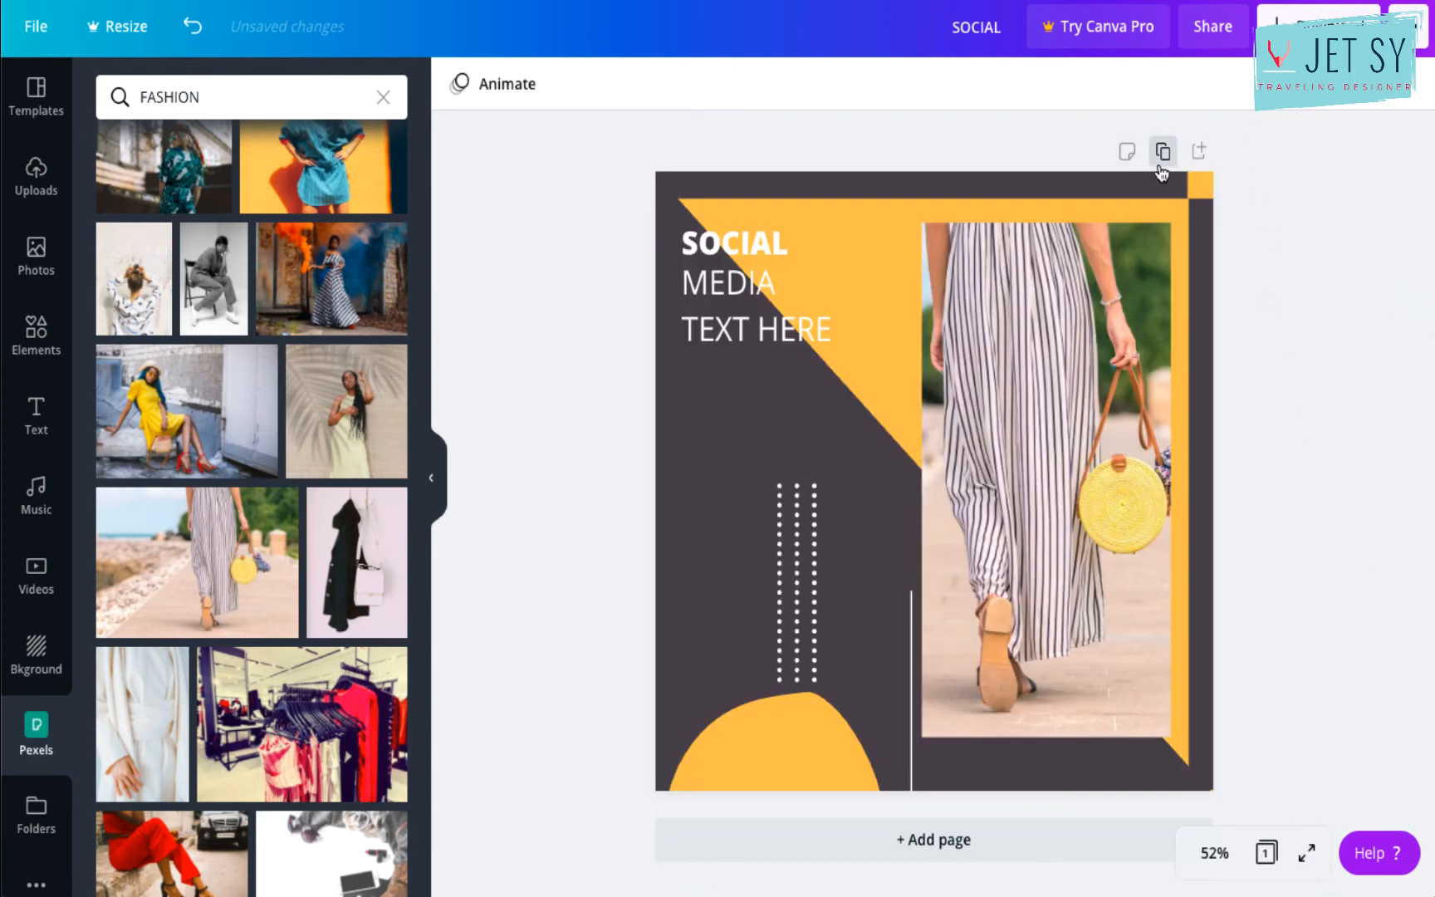
{"action": "key", "text": "ctrl+z"}
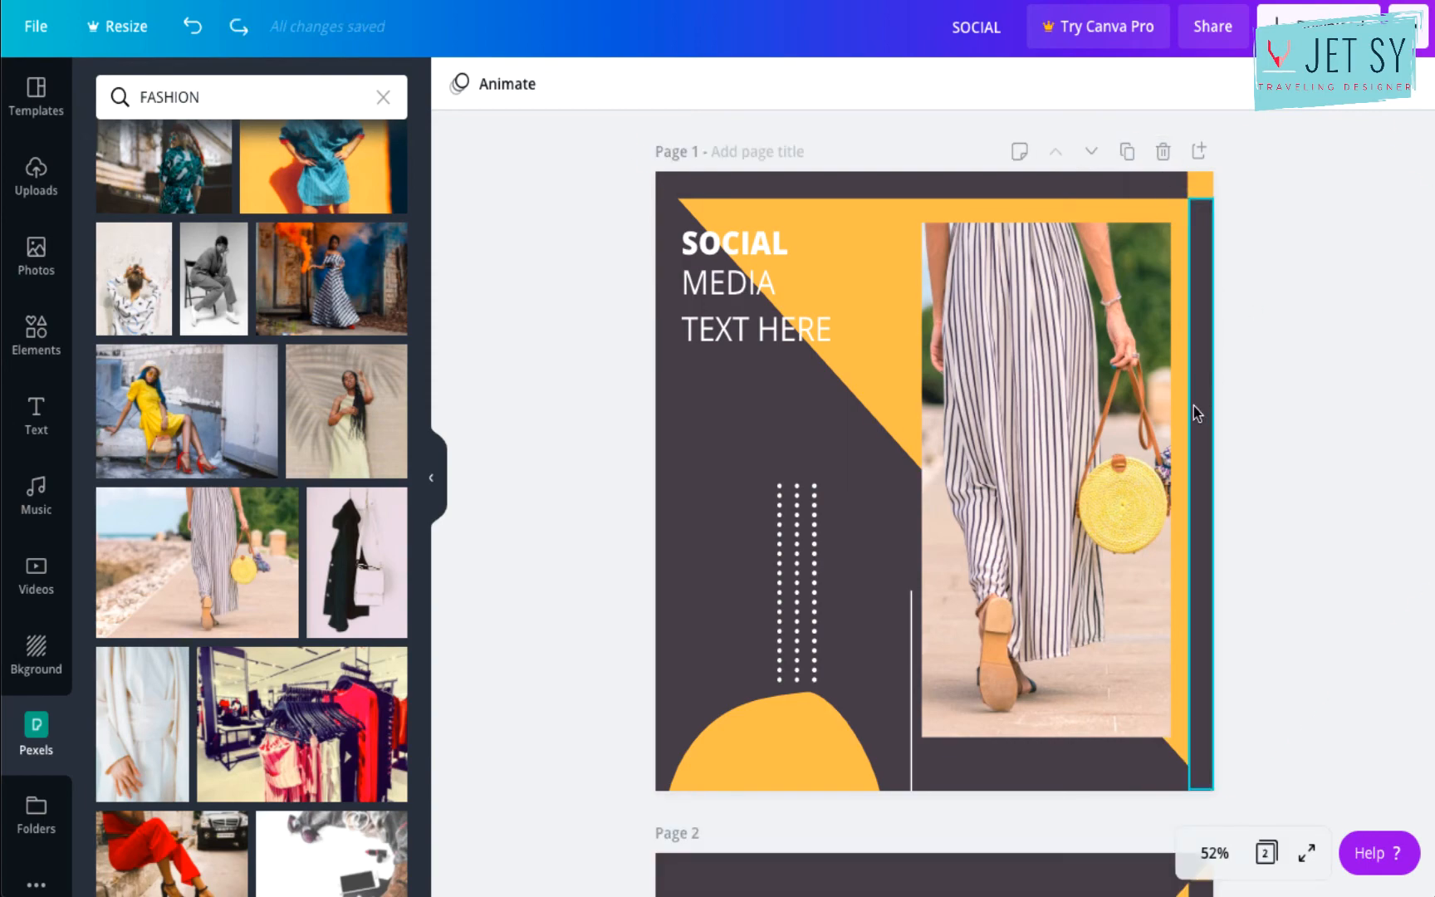
{"action": "scroll", "coordinate": [1194, 406], "scroll_direction": "down", "scroll_amount": 8}
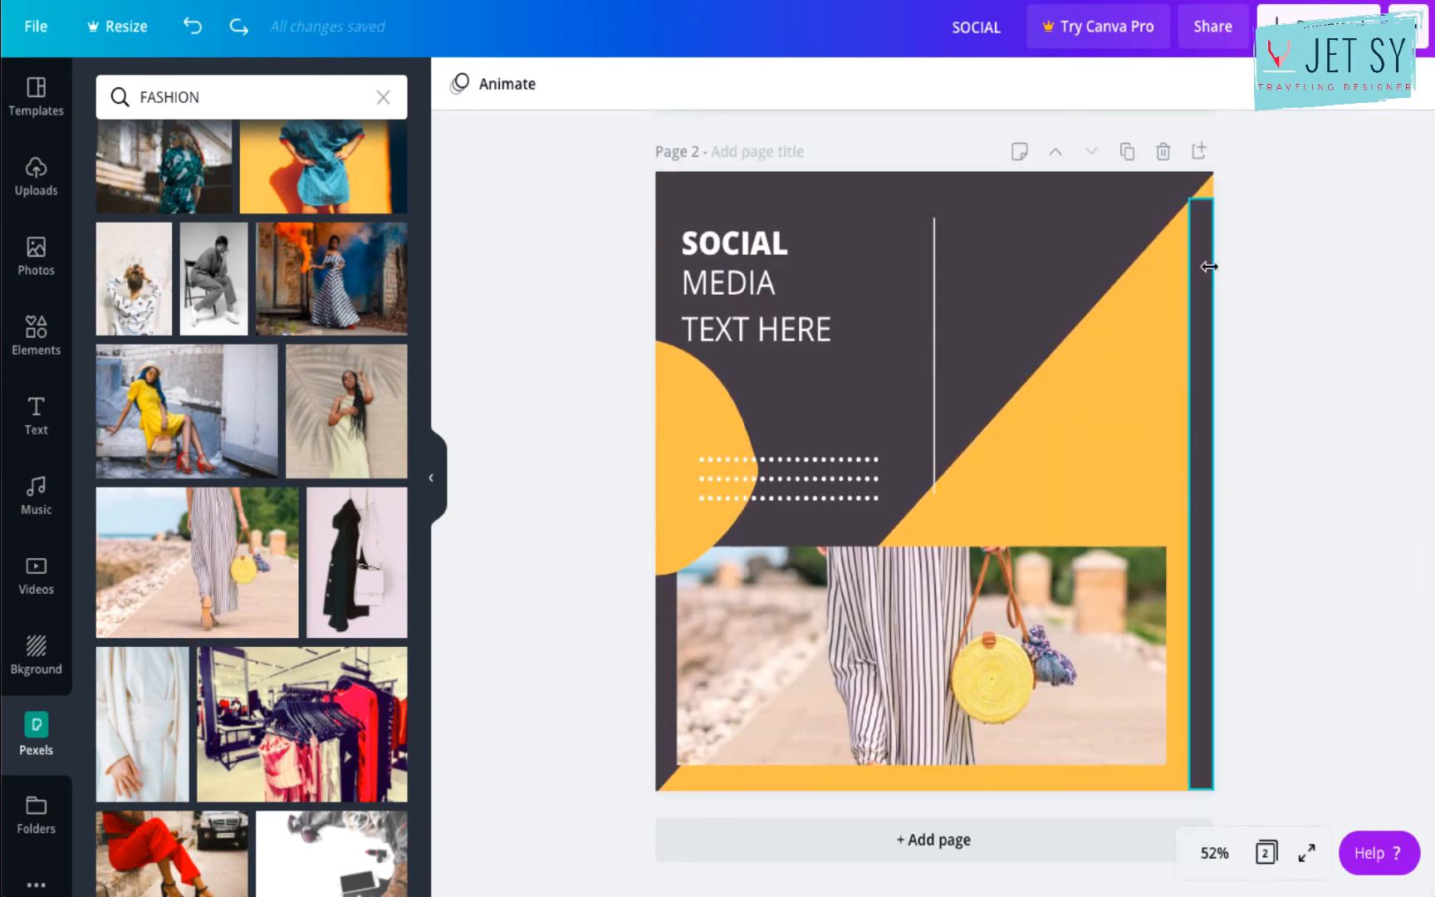
Extend the dark vertical border bar to the page's top edge and shorten its lower end to leave an orange corner square.
{"action": "left_click", "coordinate": [1209, 267]}
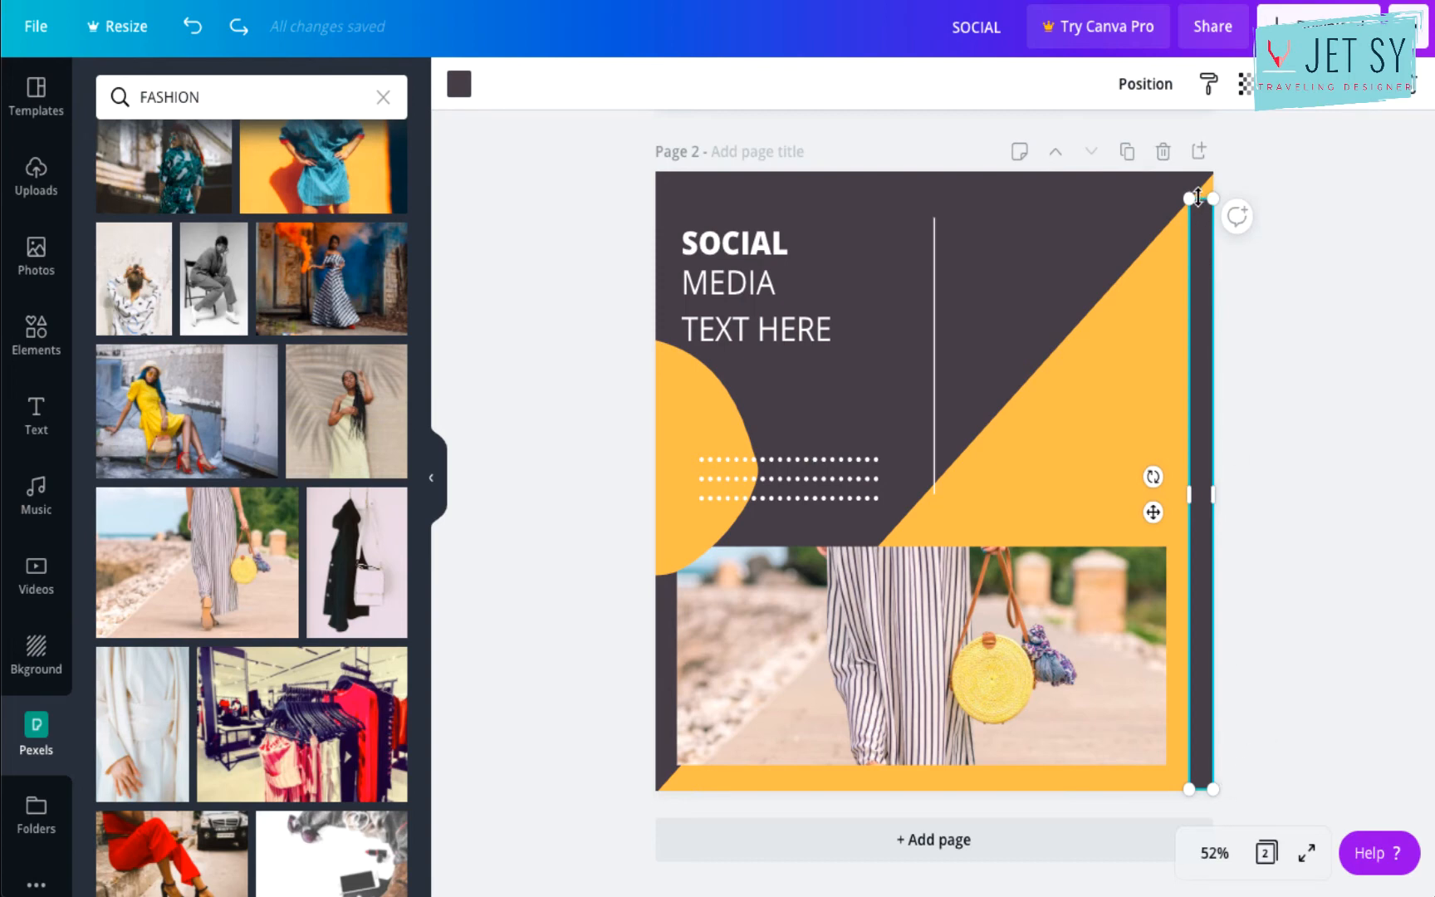
{"action": "mouse_move", "coordinate": [1195, 179]}
{"action": "left_mouse_down"}
{"action": "mouse_move", "coordinate": [1197, 222]}
{"action": "mouse_move", "coordinate": [1198, 173]}
{"action": "left_mouse_up"}
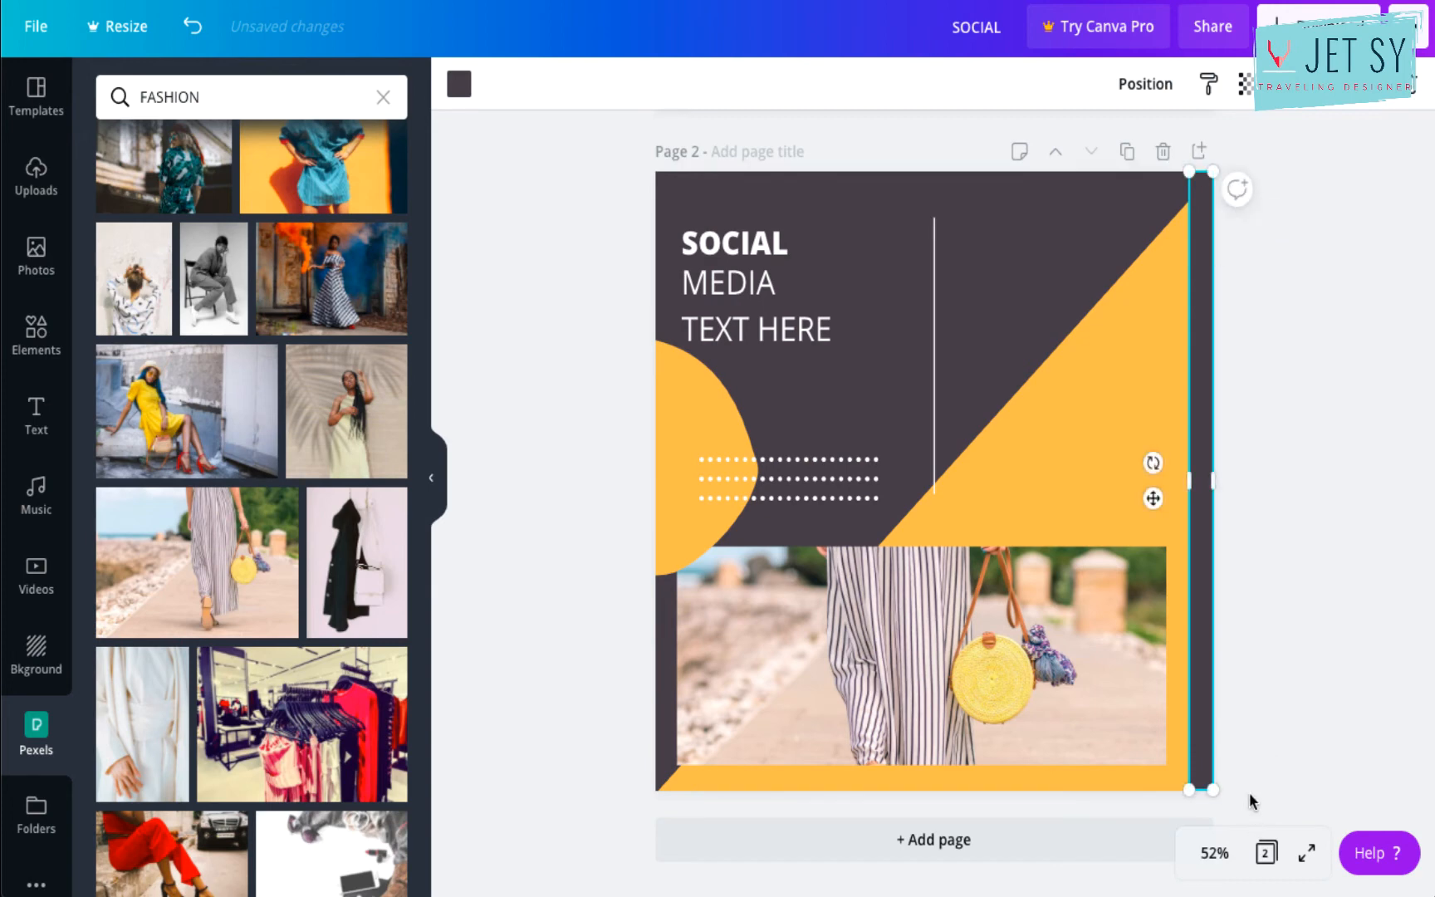
{"action": "left_click_drag", "start_coordinate": [1201, 788], "coordinate": [1203, 763]}
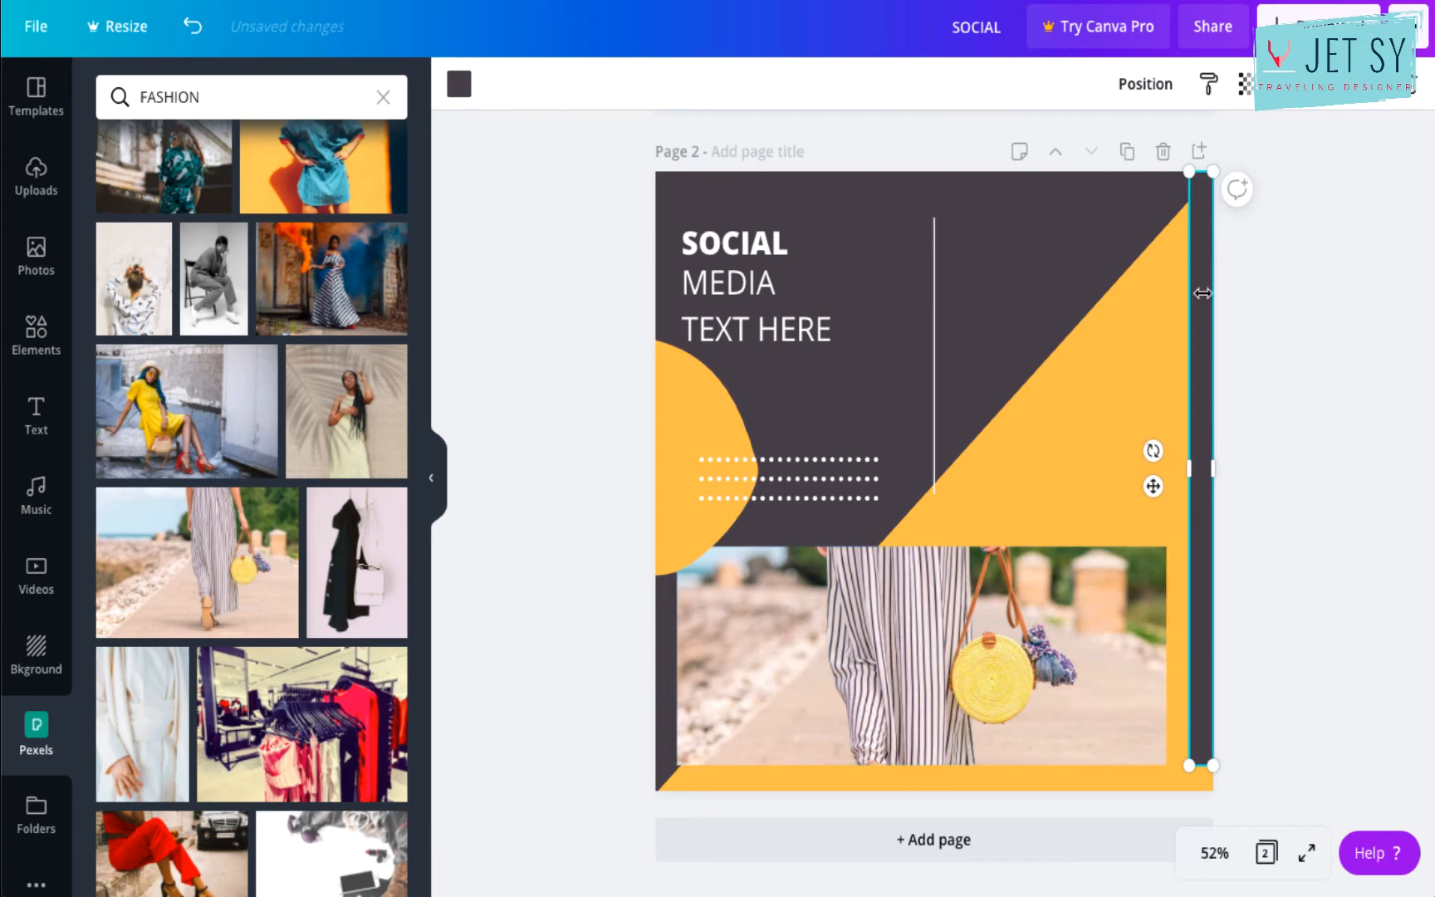
{"action": "left_click", "coordinate": [1199, 770]}
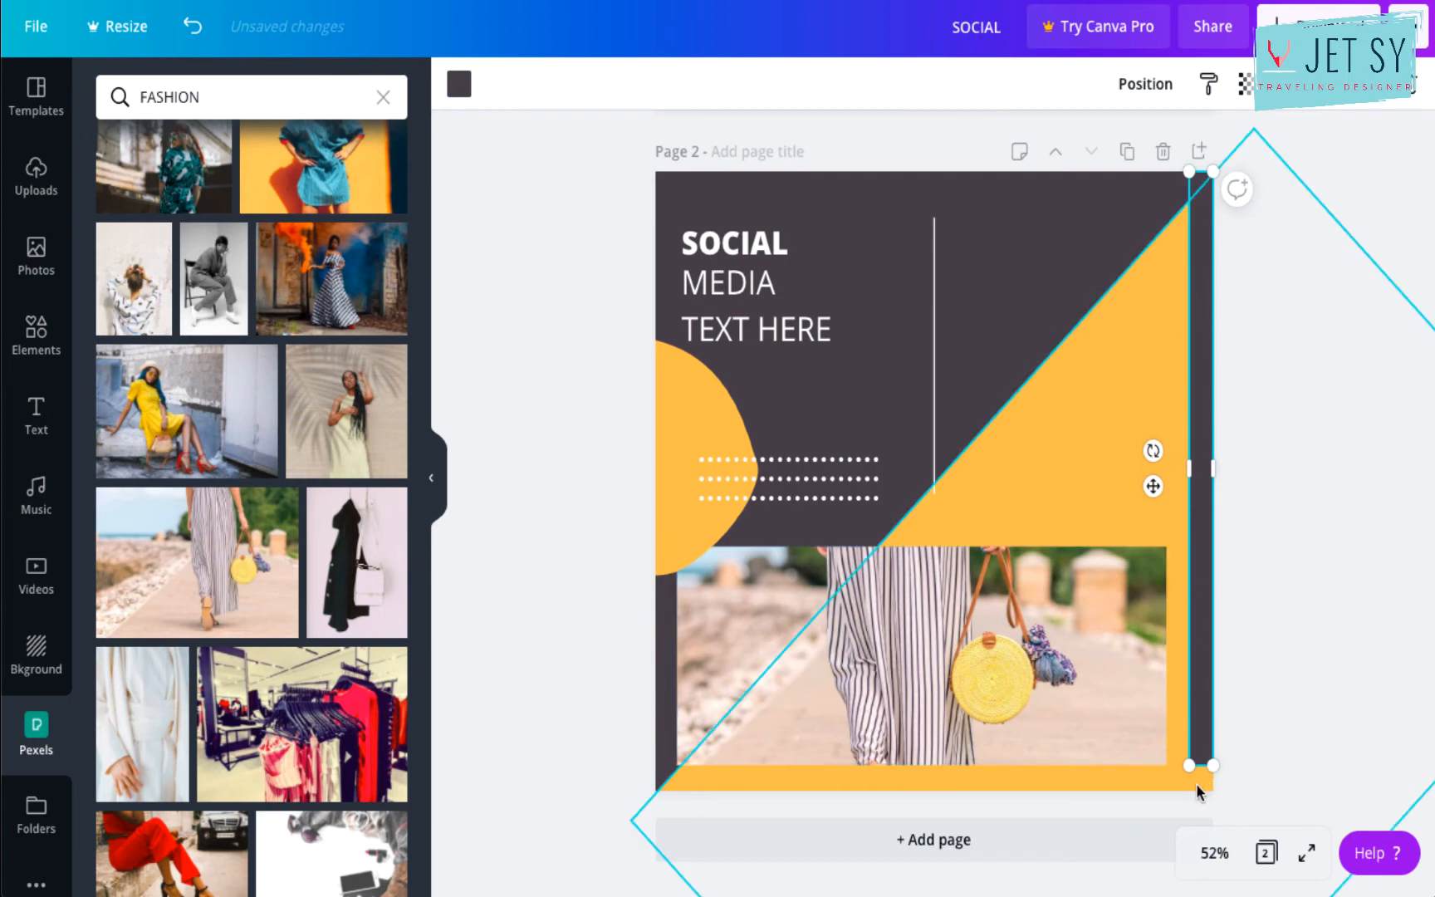
{"action": "left_click", "coordinate": [1204, 358]}
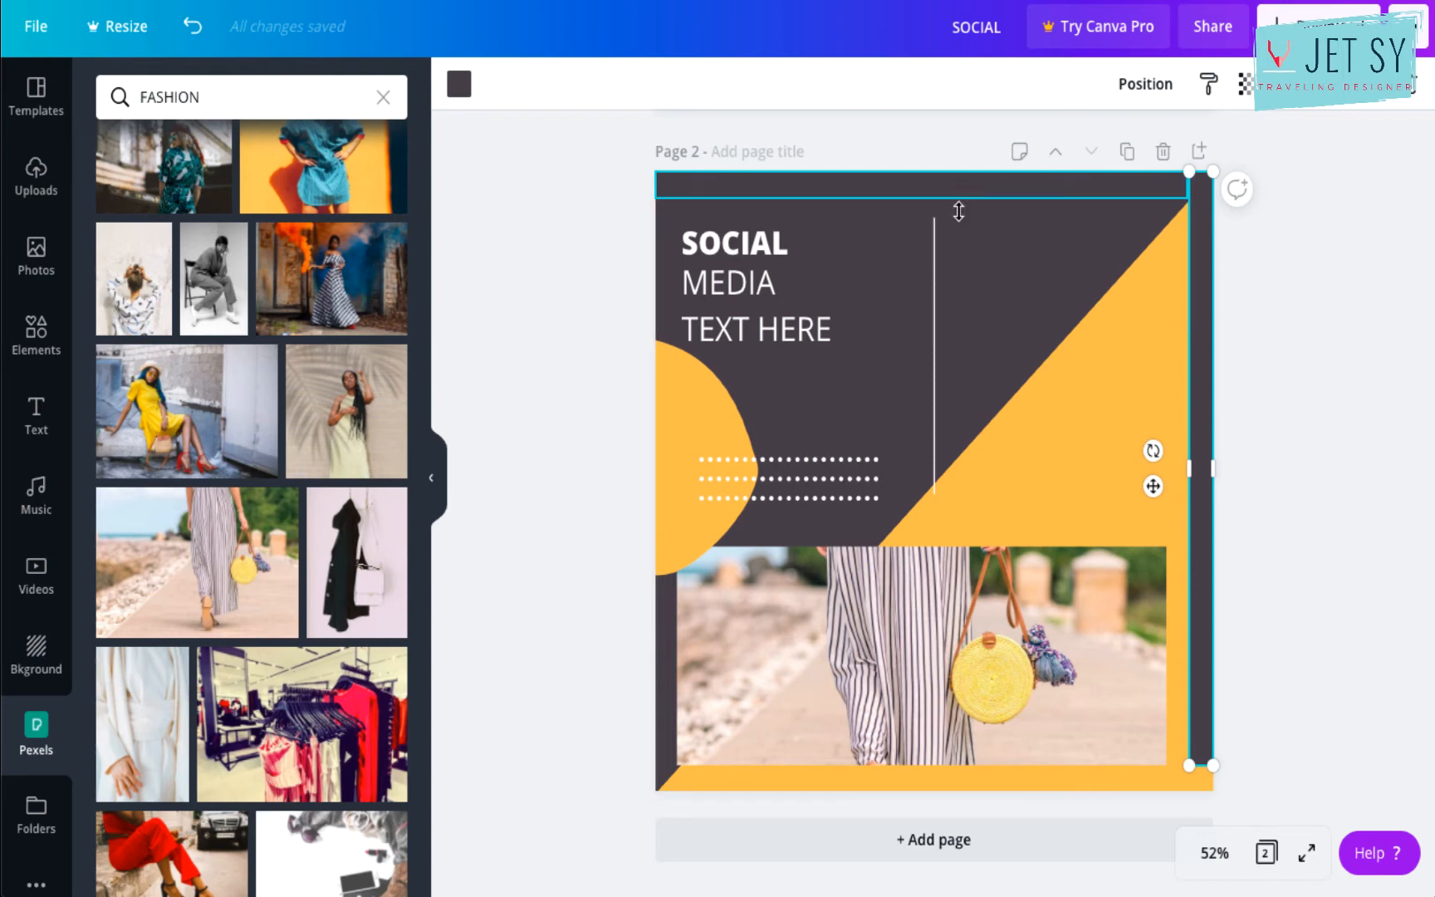
Move the dark horizontal bar to the page's bottom edge and shift the photo up so it sits within the orange margins.
{"action": "left_click_drag", "start_coordinate": [954, 208], "coordinate": [965, 780]}
{"action": "left_click", "coordinate": [910, 686]}
{"action": "left_click_drag", "start_coordinate": [910, 686], "coordinate": [915, 660]}
Shrink the orange rounded shape on the left edge and move it up slightly, clear of the photo.
{"action": "left_click", "coordinate": [679, 382]}
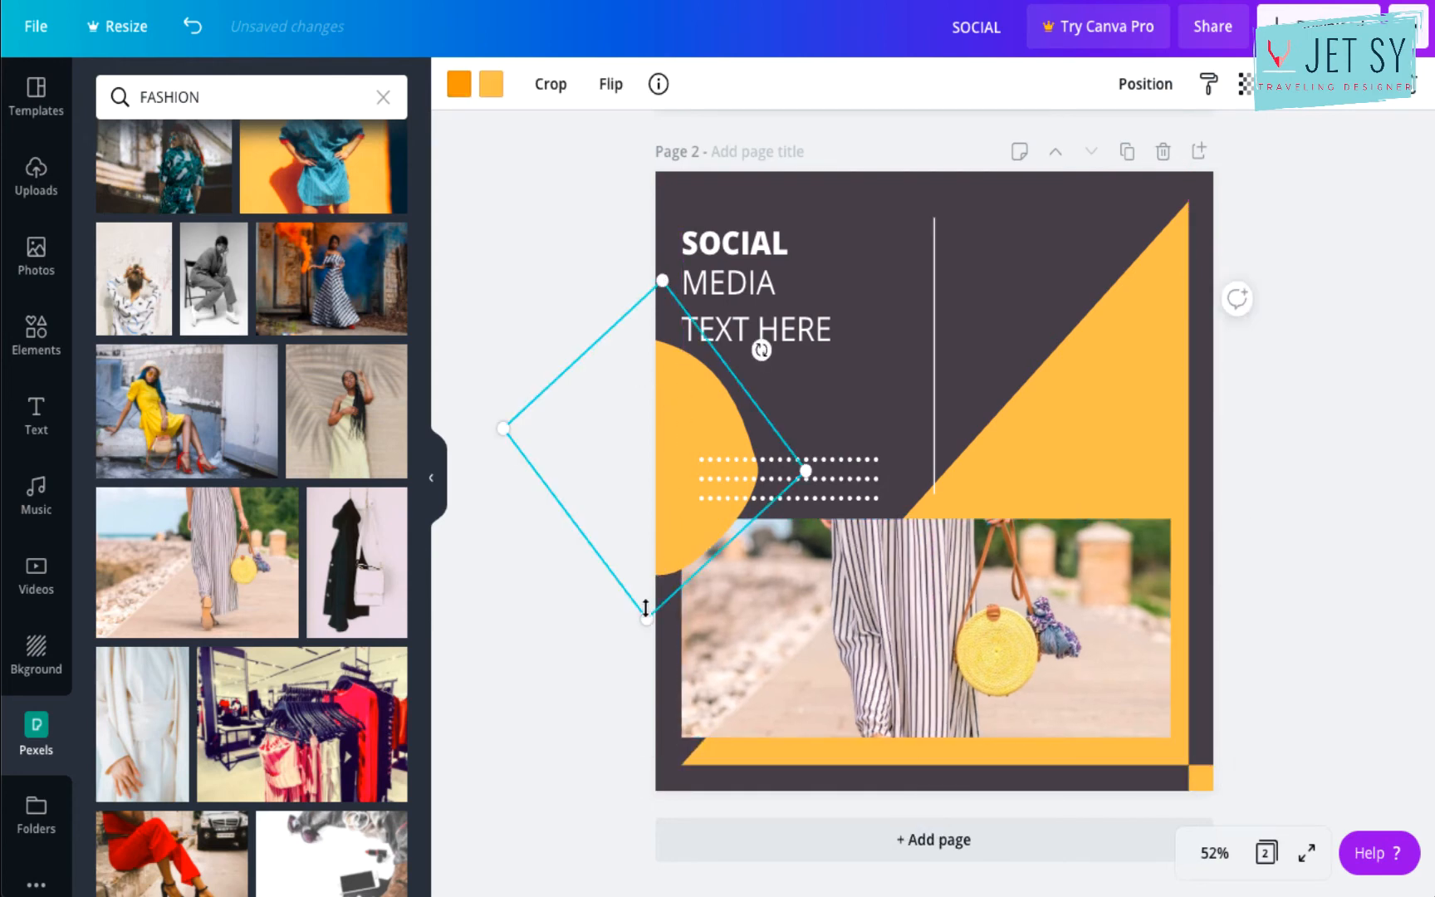
{"action": "left_click_drag", "start_coordinate": [646, 619], "coordinate": [638, 545]}
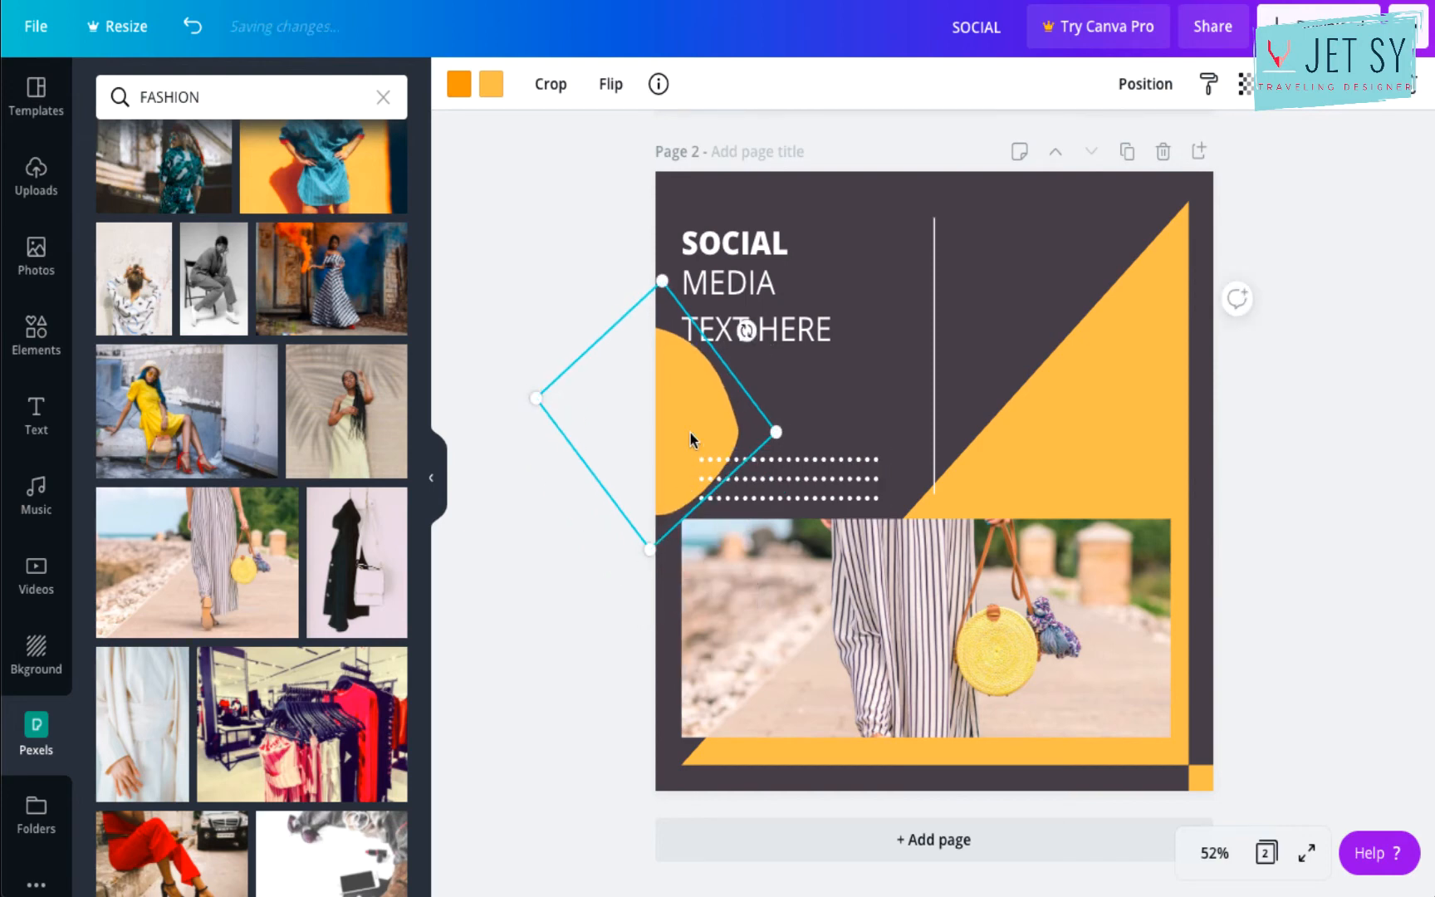
{"action": "left_click_drag", "start_coordinate": [691, 431], "coordinate": [693, 410]}
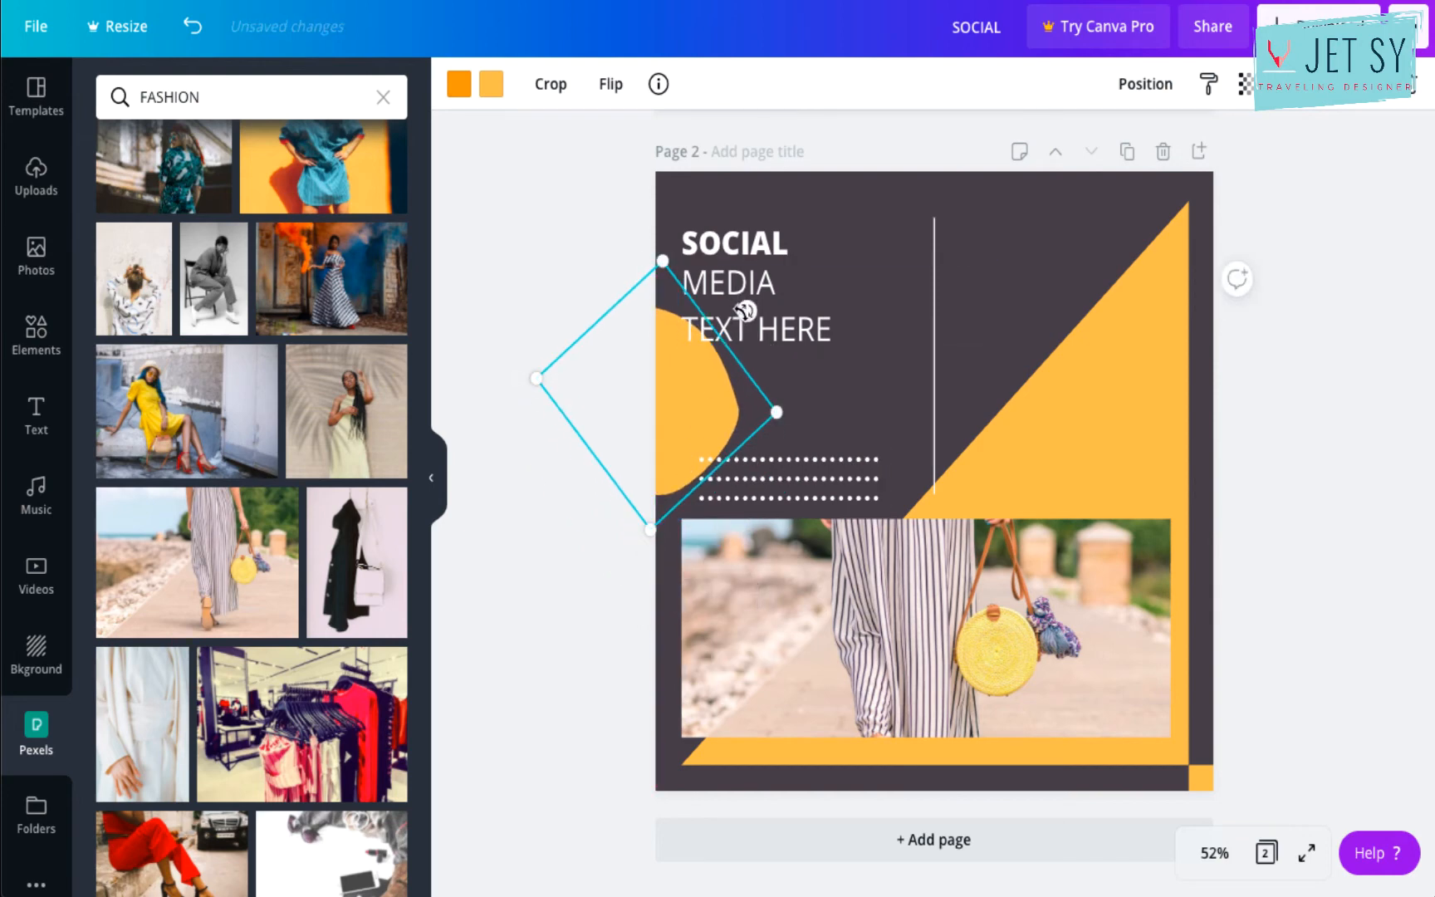
Shift the whole headline text up and slightly right, and move the dotted lines up so they overlap the middle of the rounded shape.
{"action": "left_click", "coordinate": [745, 311]}
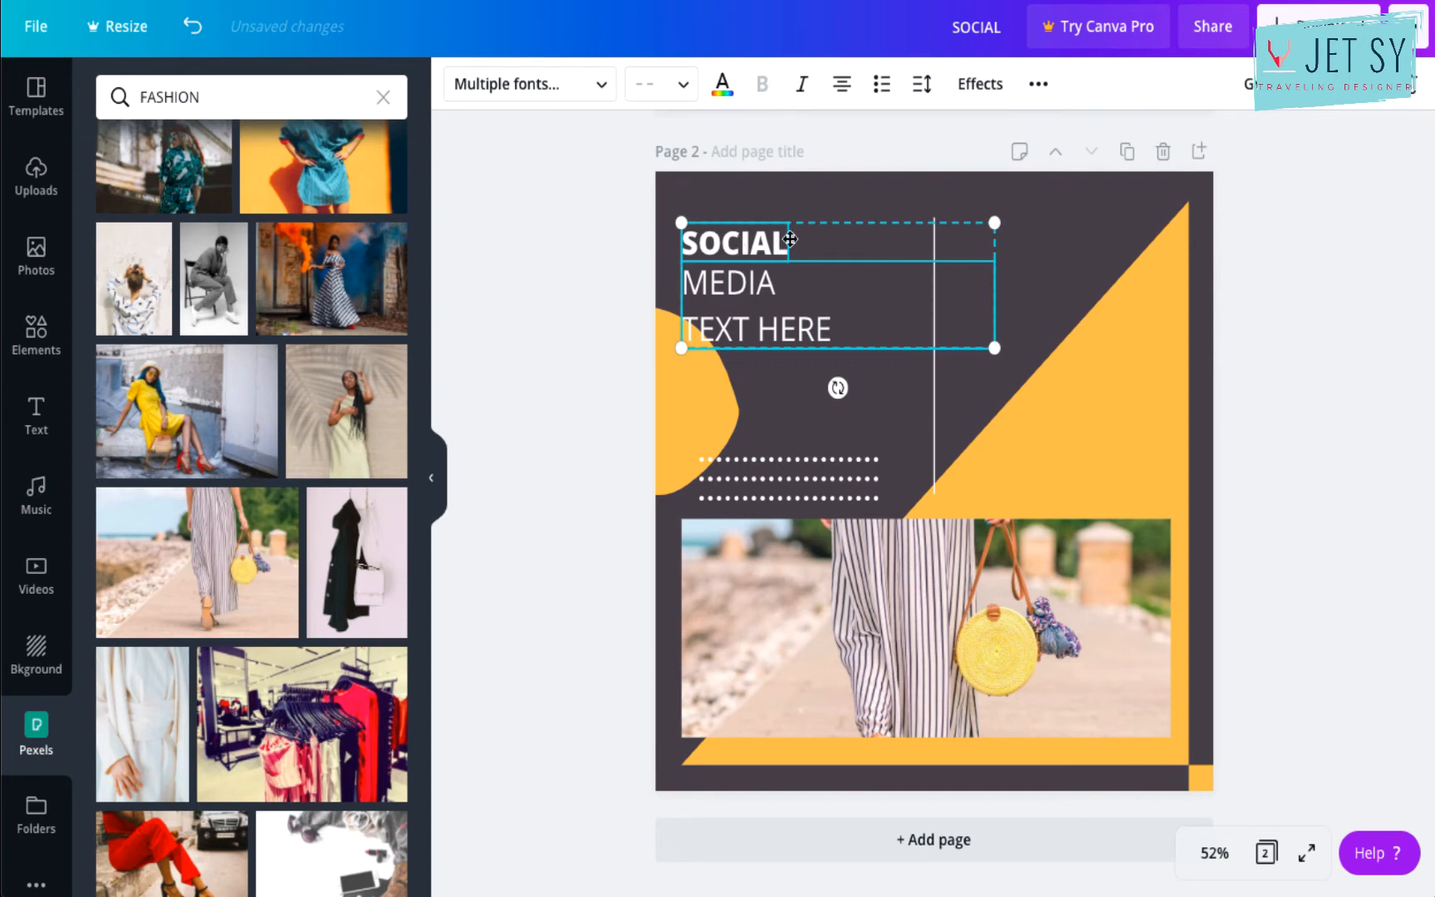
{"action": "left_click_drag", "start_coordinate": [790, 239], "coordinate": [755, 208]}
{"action": "left_click", "coordinate": [794, 467]}
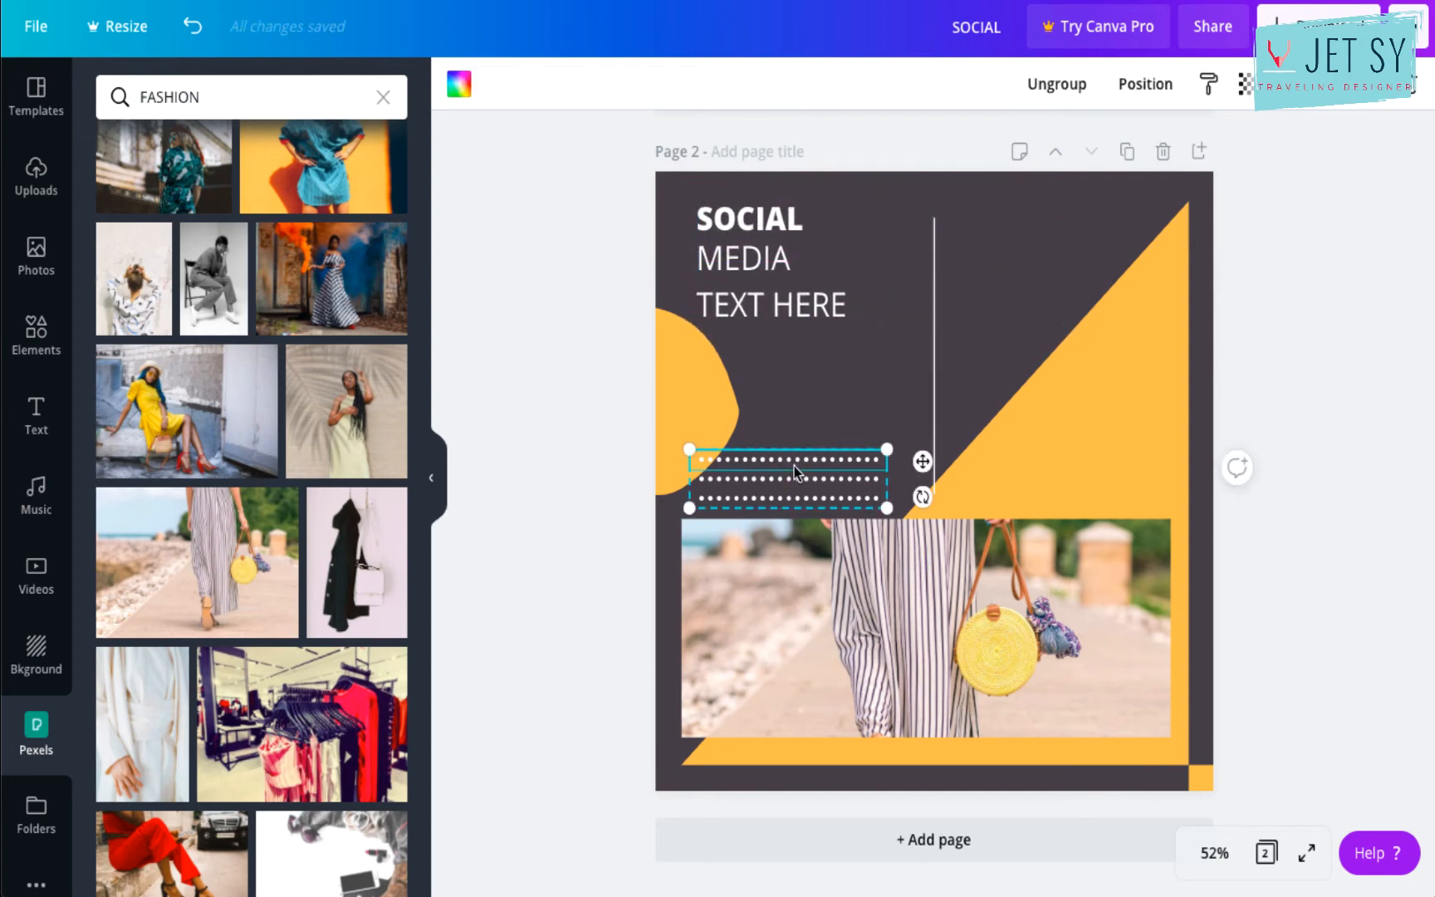
{"action": "left_click_drag", "start_coordinate": [794, 466], "coordinate": [777, 399]}
Rotate the white line diagonally and place it just above the orange diagonal edge, parallel to it.
{"action": "left_click", "coordinate": [934, 393]}
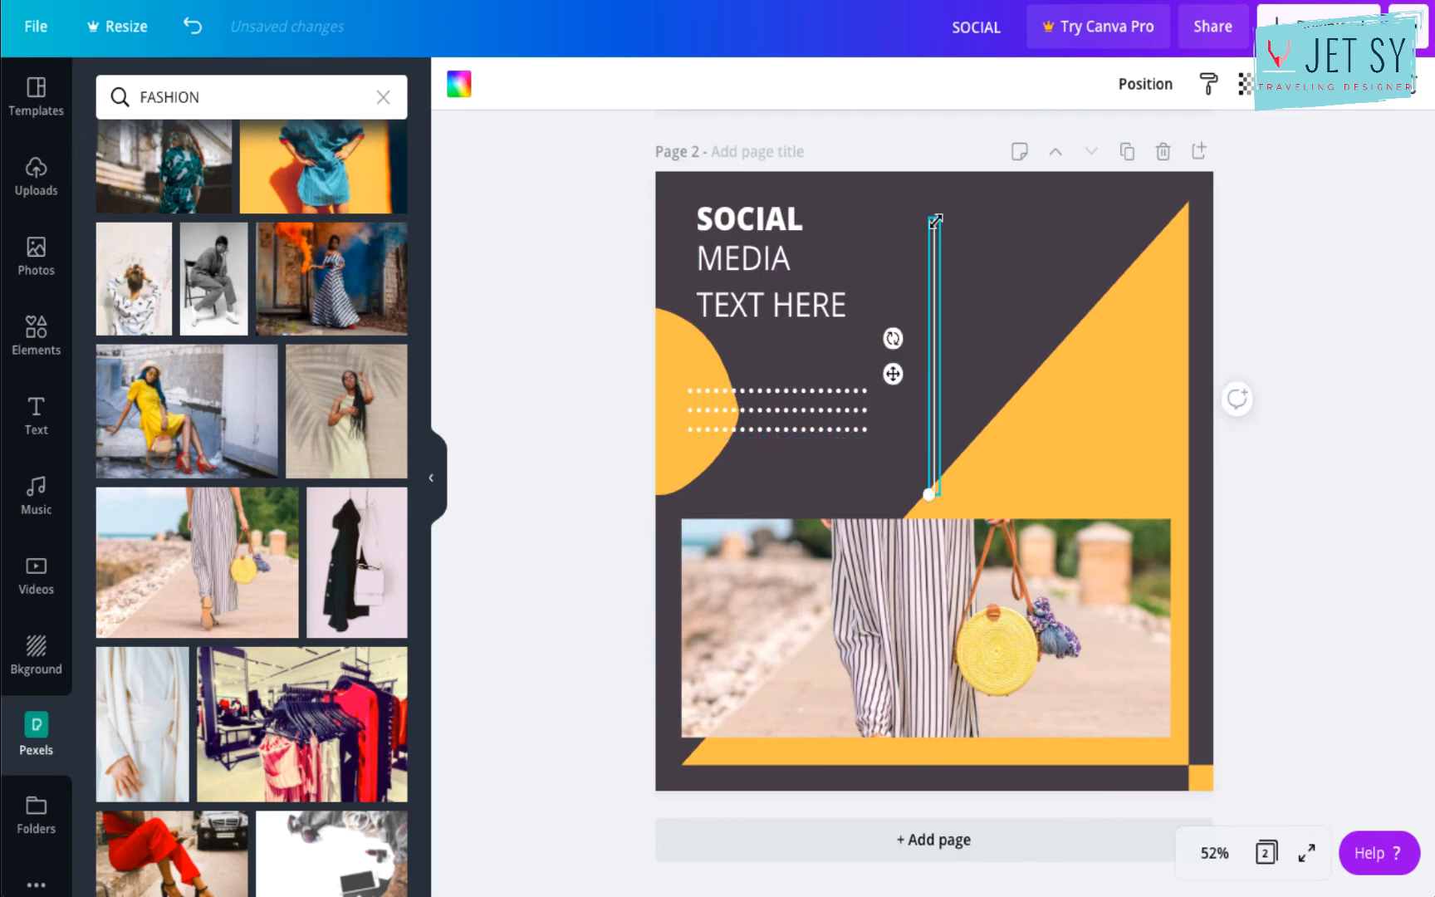
{"action": "left_click_drag", "start_coordinate": [906, 323], "coordinate": [888, 275]}
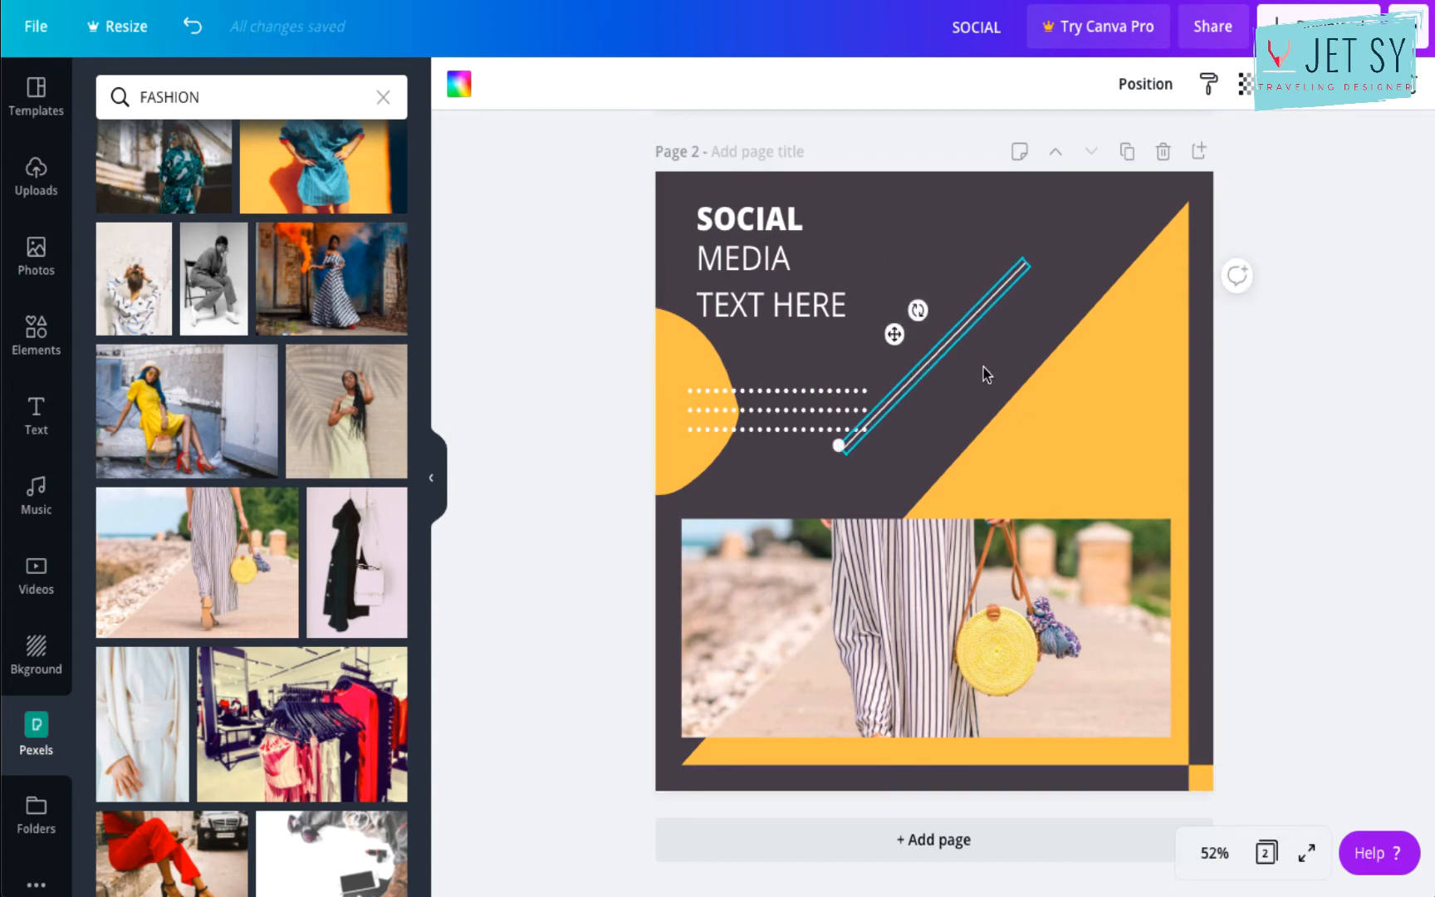
{"action": "left_click_drag", "start_coordinate": [926, 369], "coordinate": [1043, 338]}
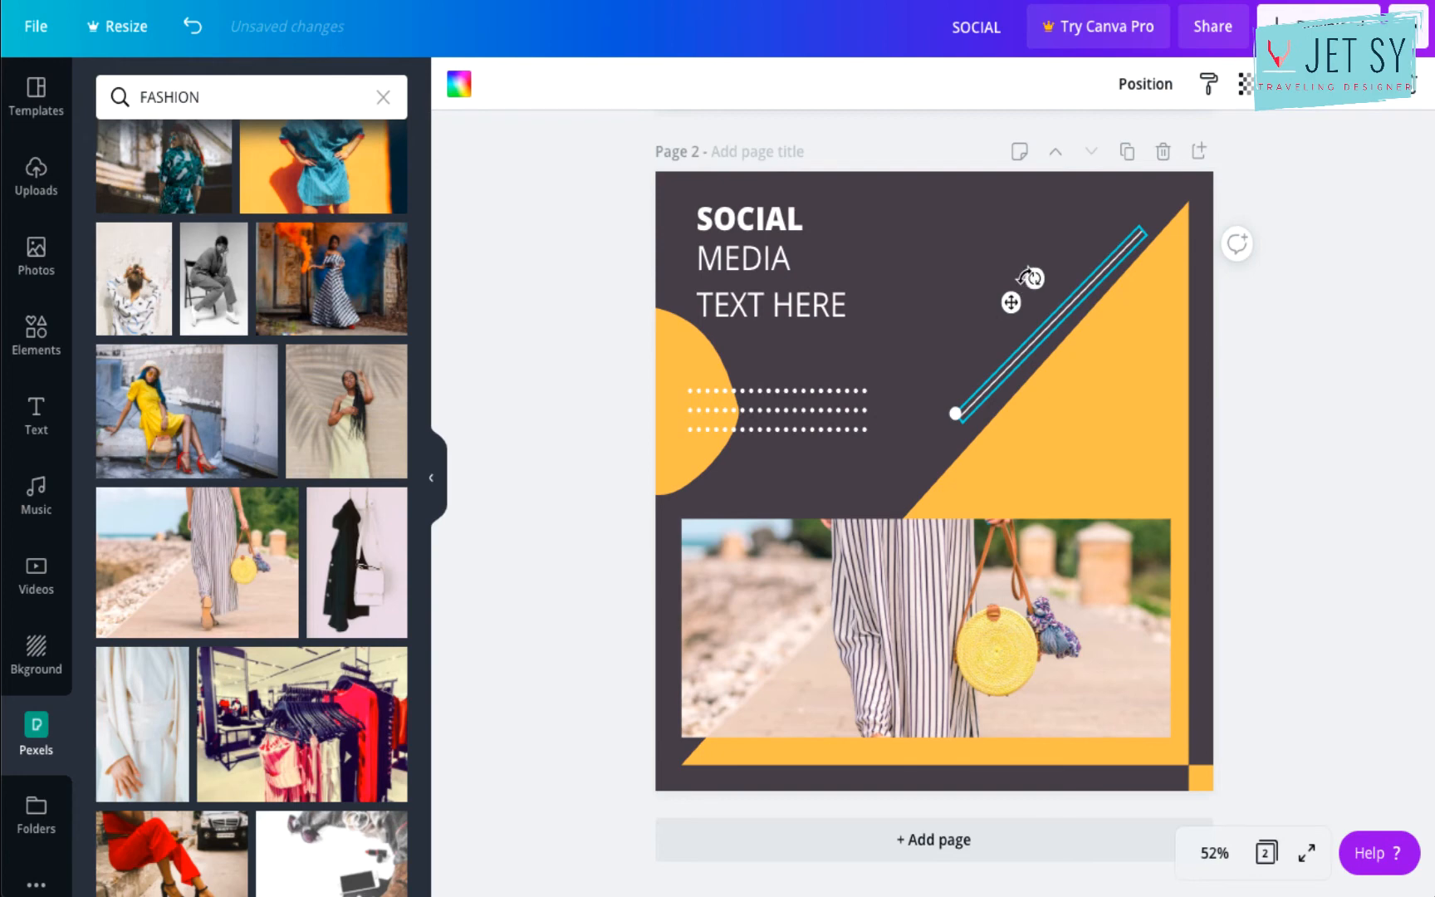
{"action": "left_click_drag", "start_coordinate": [1030, 277], "coordinate": [1024, 276]}
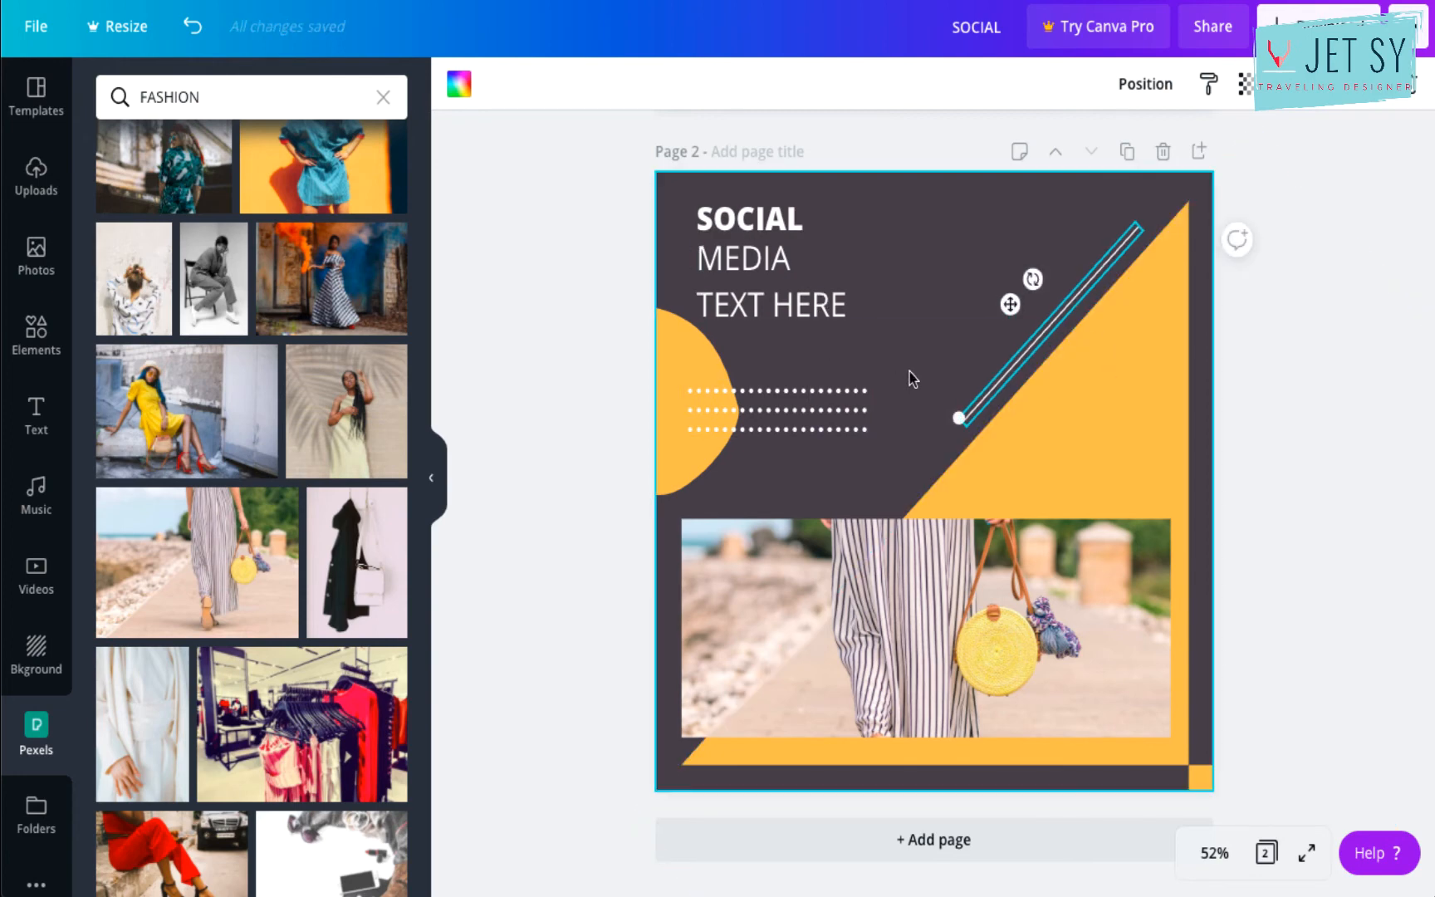
{"action": "left_click", "coordinate": [949, 363]}
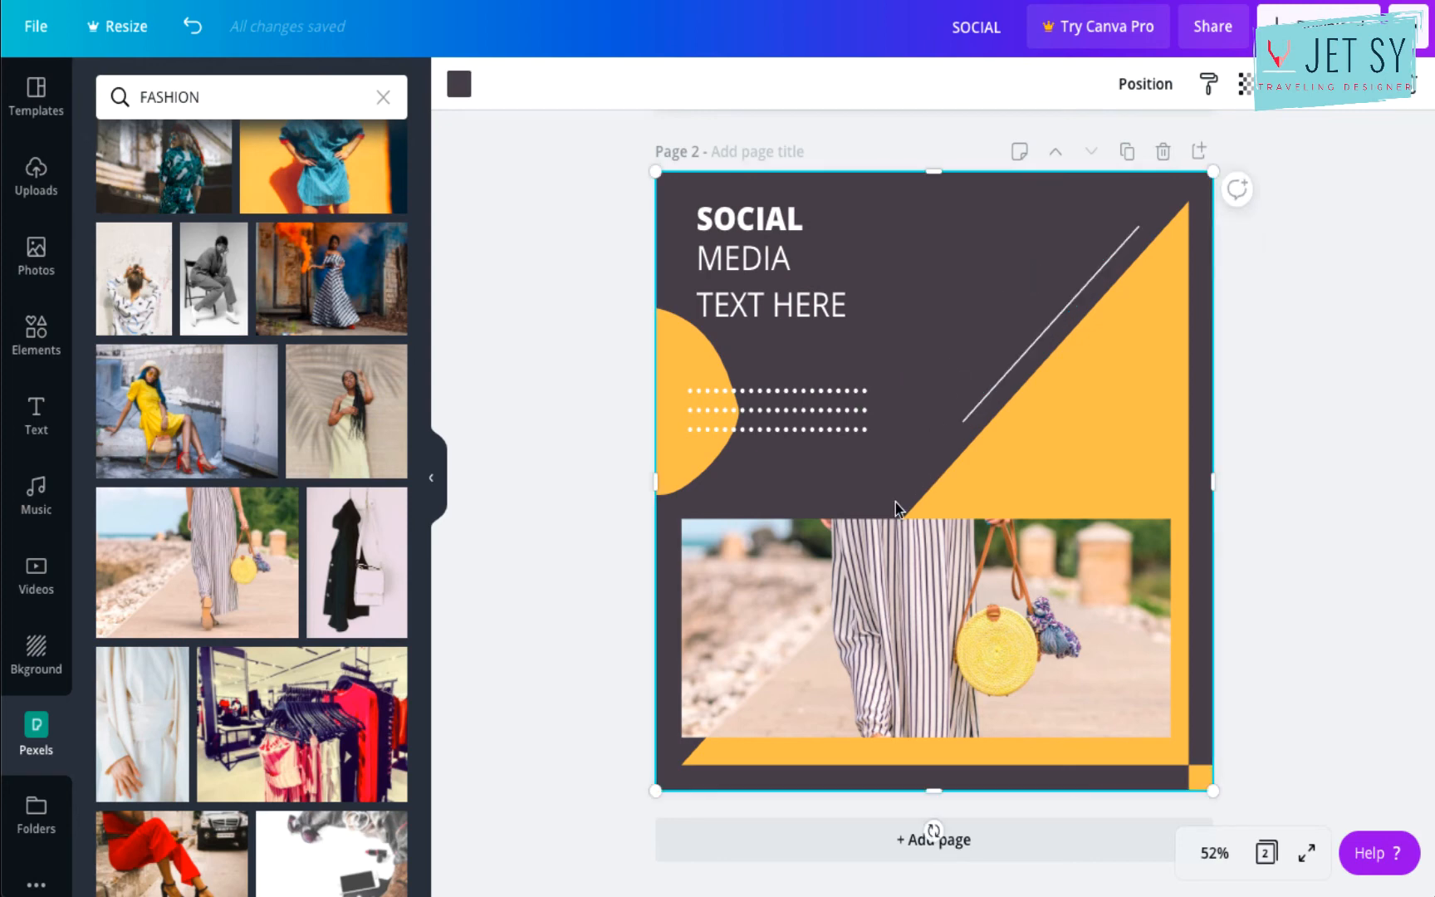
Replace the "MEDIA TEXT HERE" text under the SOCIAL headline with "LOREM".
{"action": "left_click", "coordinate": [780, 310]}
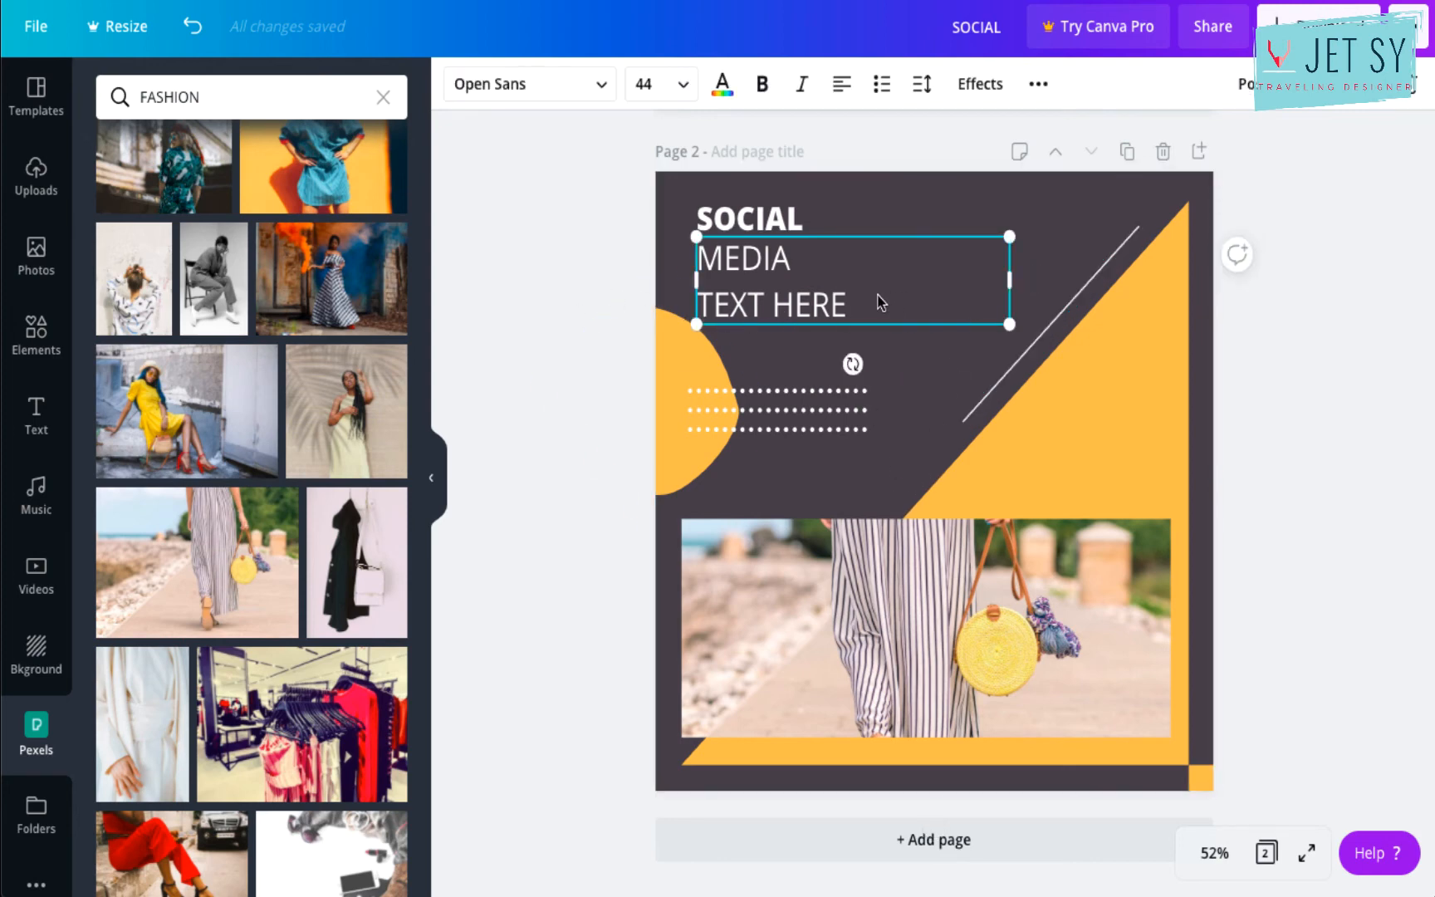
{"action": "double_click", "coordinate": [875, 295]}
{"action": "triple_click", "coordinate": [876, 296]}
{"action": "triple_click", "coordinate": [875, 296]}
{"action": "key", "text": "ctrl+a"}
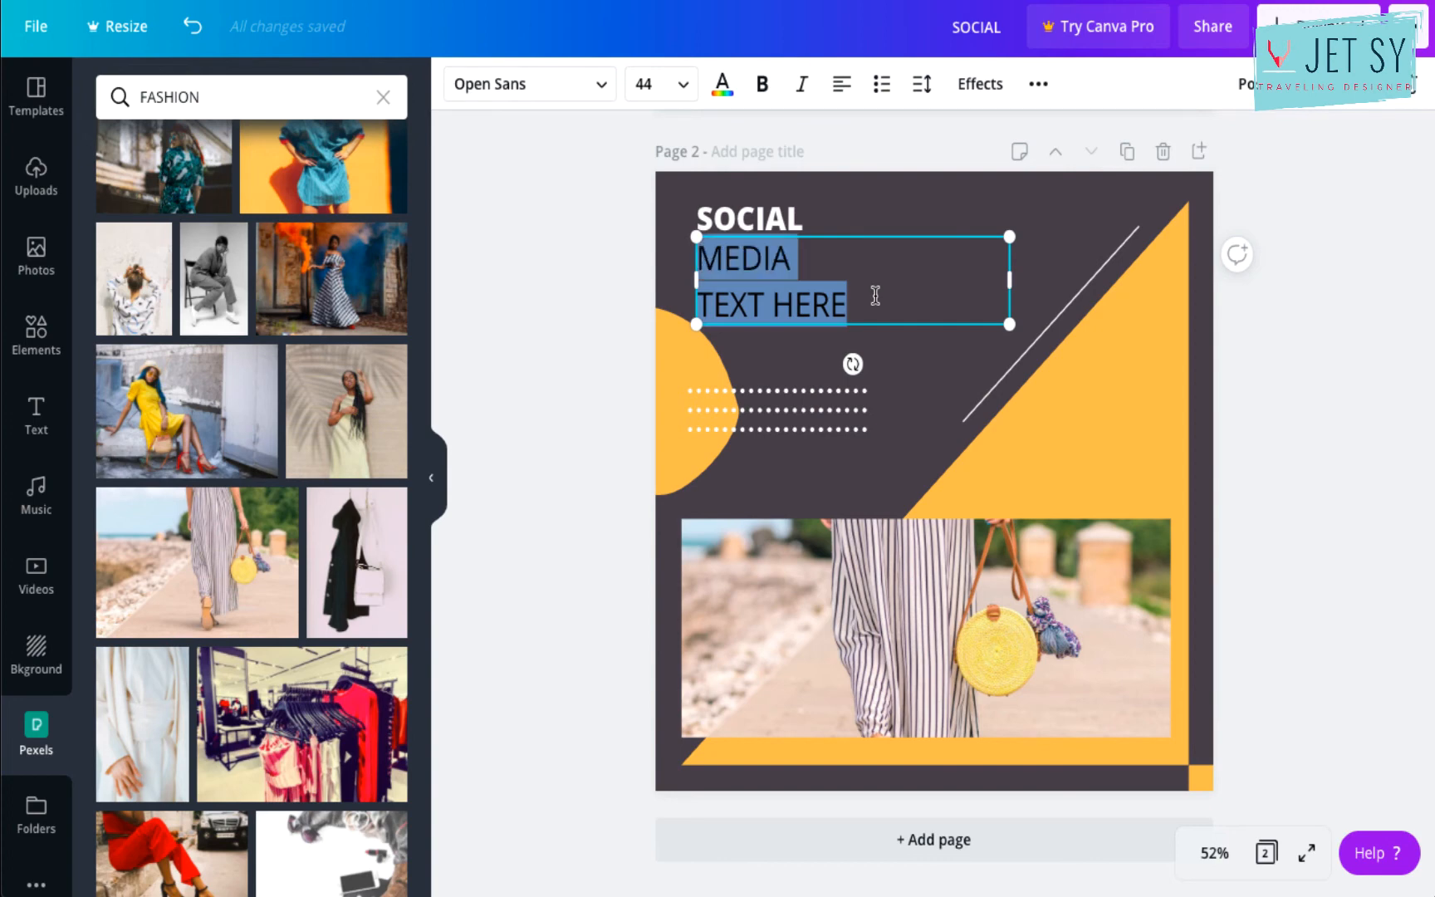
{"action": "type", "text": "LOREM"}
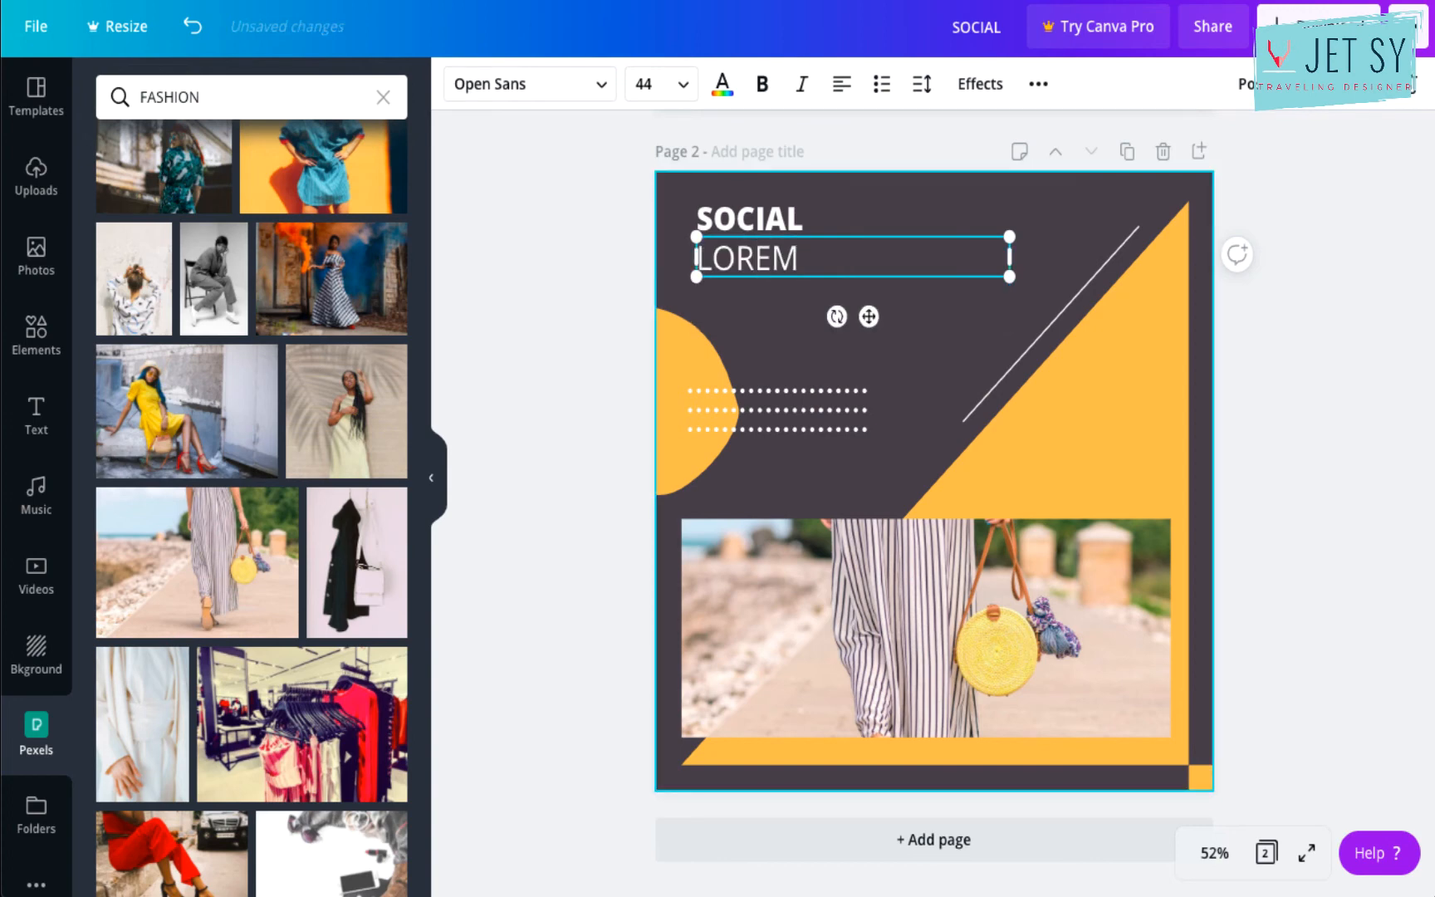
Reduce the LOREM text to size 15 with right alignment, and rotate and place it at the lower end of the diagonal white line.
{"action": "left_click_drag", "start_coordinate": [876, 250], "coordinate": [824, 281]}
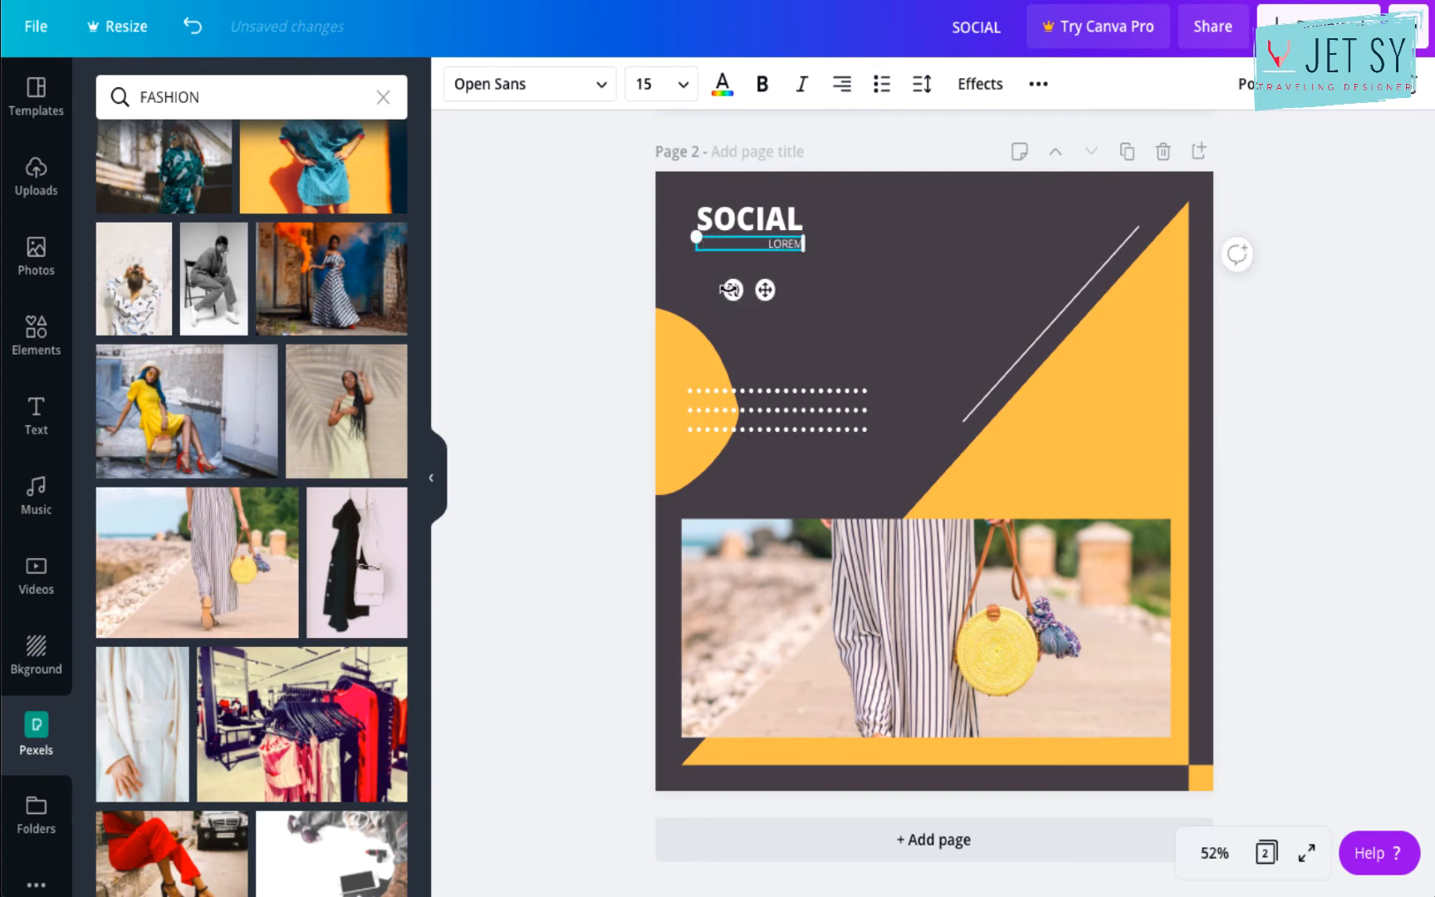
{"action": "left_click_drag", "start_coordinate": [748, 310], "coordinate": [776, 330]}
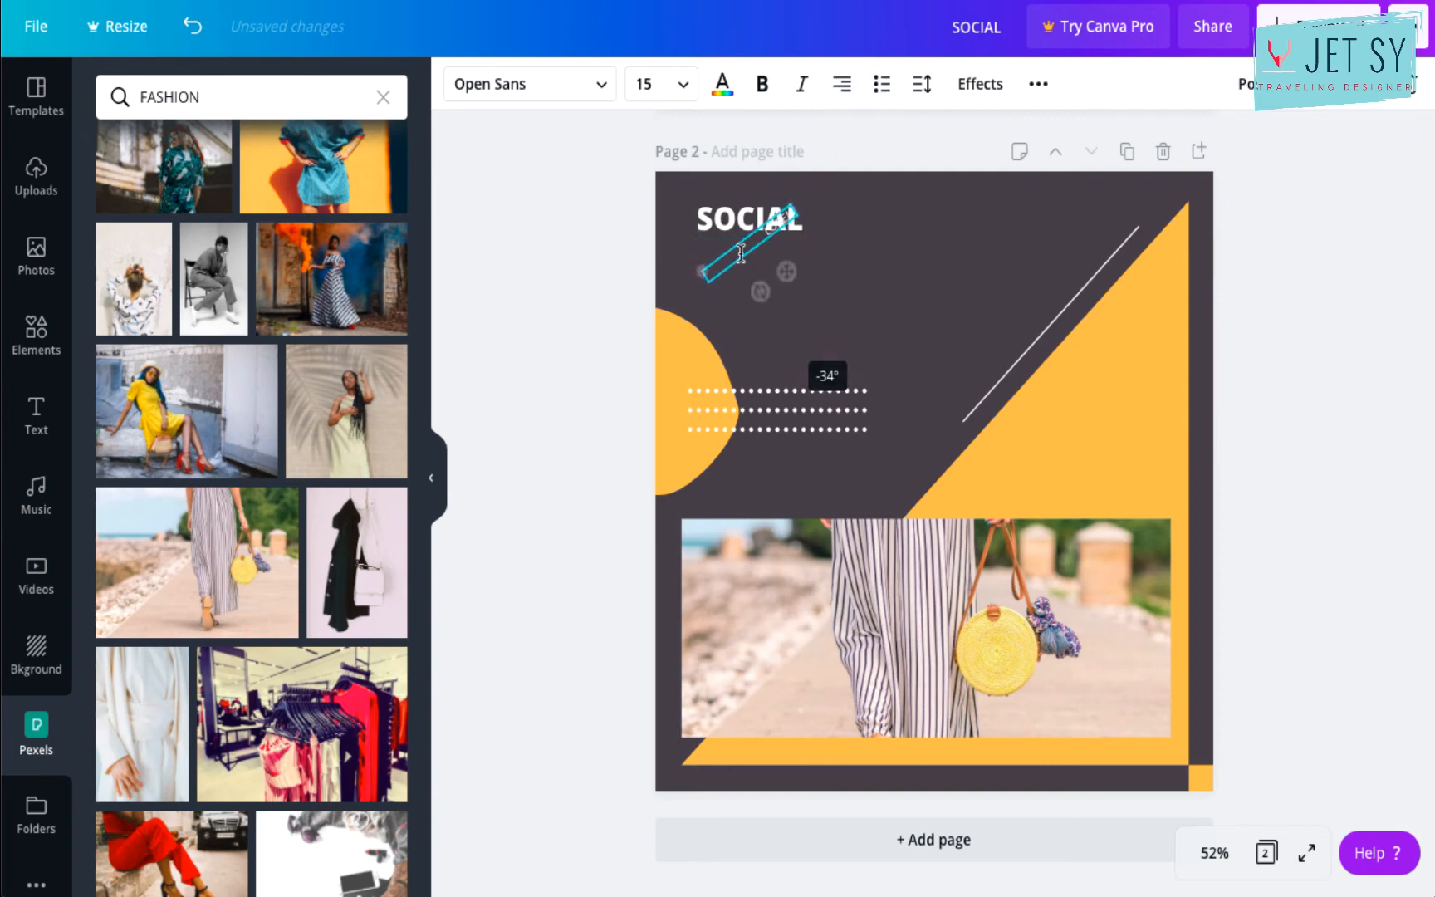
{"action": "left_click_drag", "start_coordinate": [786, 271], "coordinate": [953, 450]}
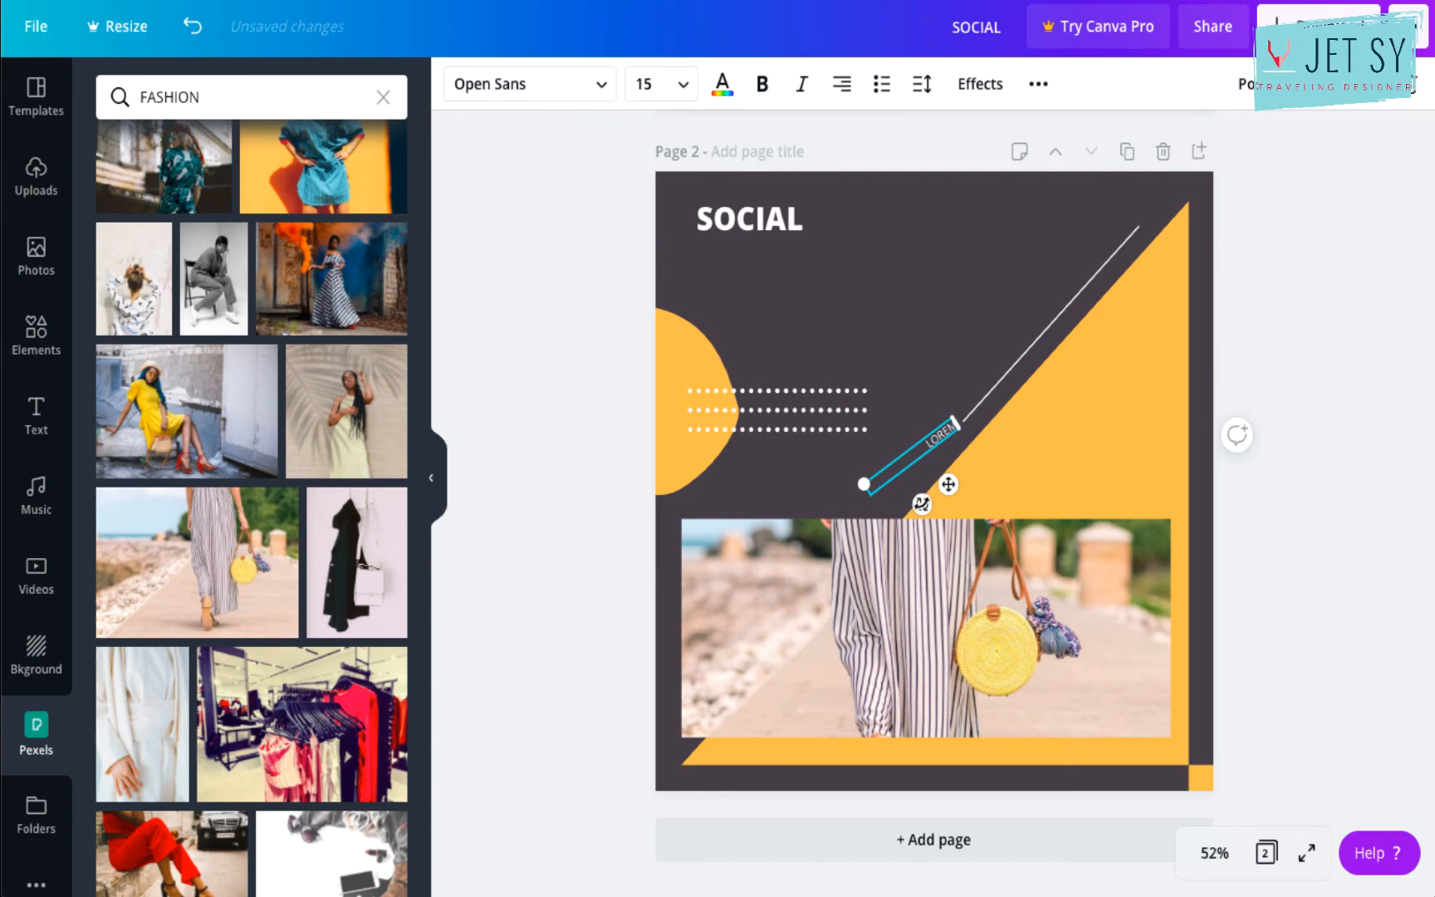
{"action": "left_click_drag", "start_coordinate": [922, 504], "coordinate": [953, 472]}
Change the small diagonal text's wording to "TEXT HERE".
{"action": "double_click", "coordinate": [946, 443]}
{"action": "type", "text": "TEX"}
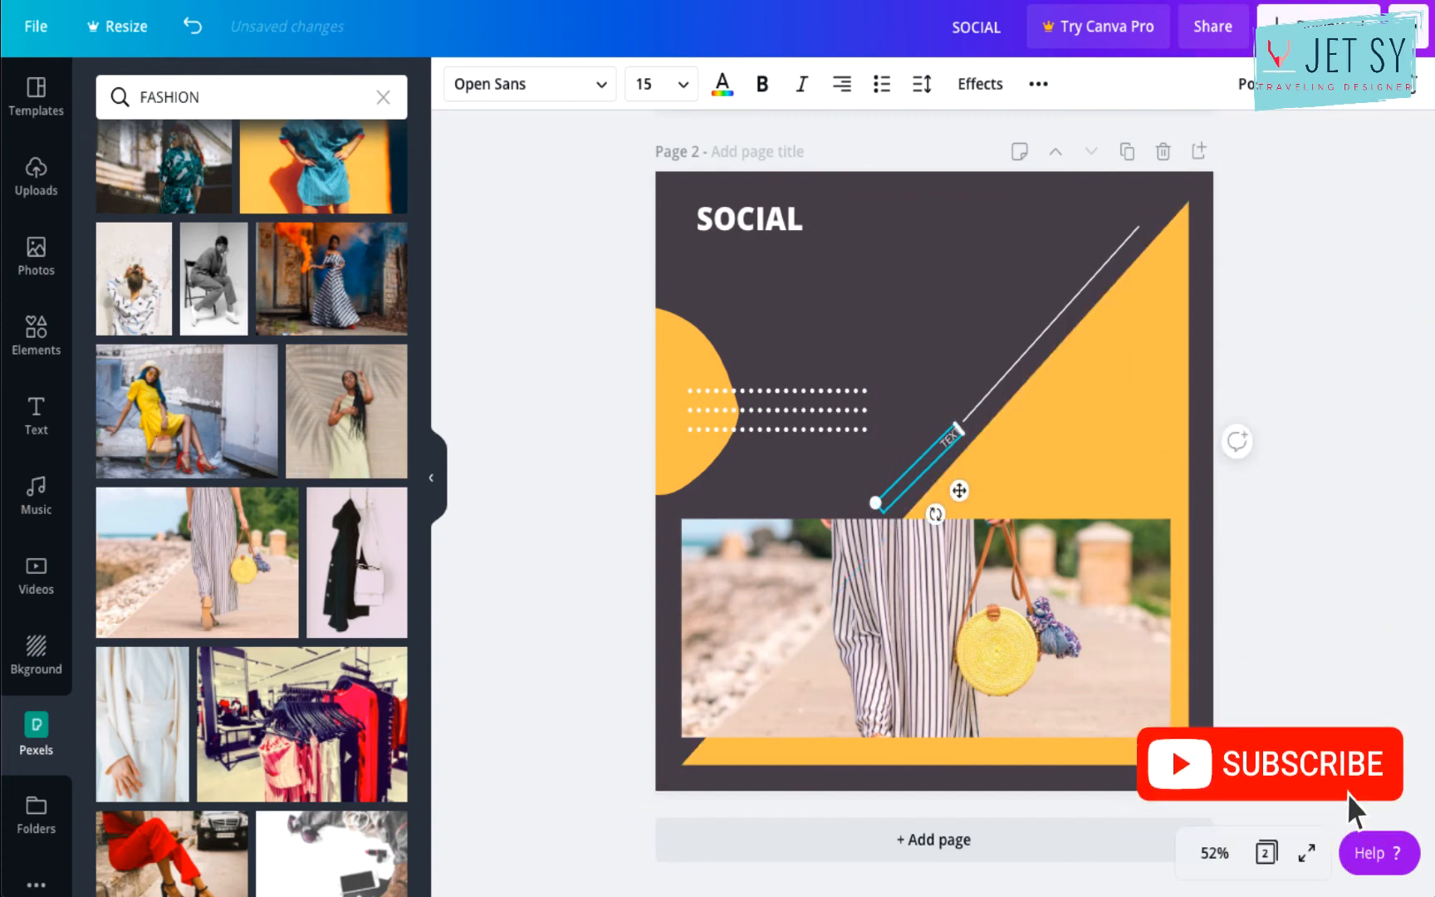
{"action": "type", "text": "T HERE"}
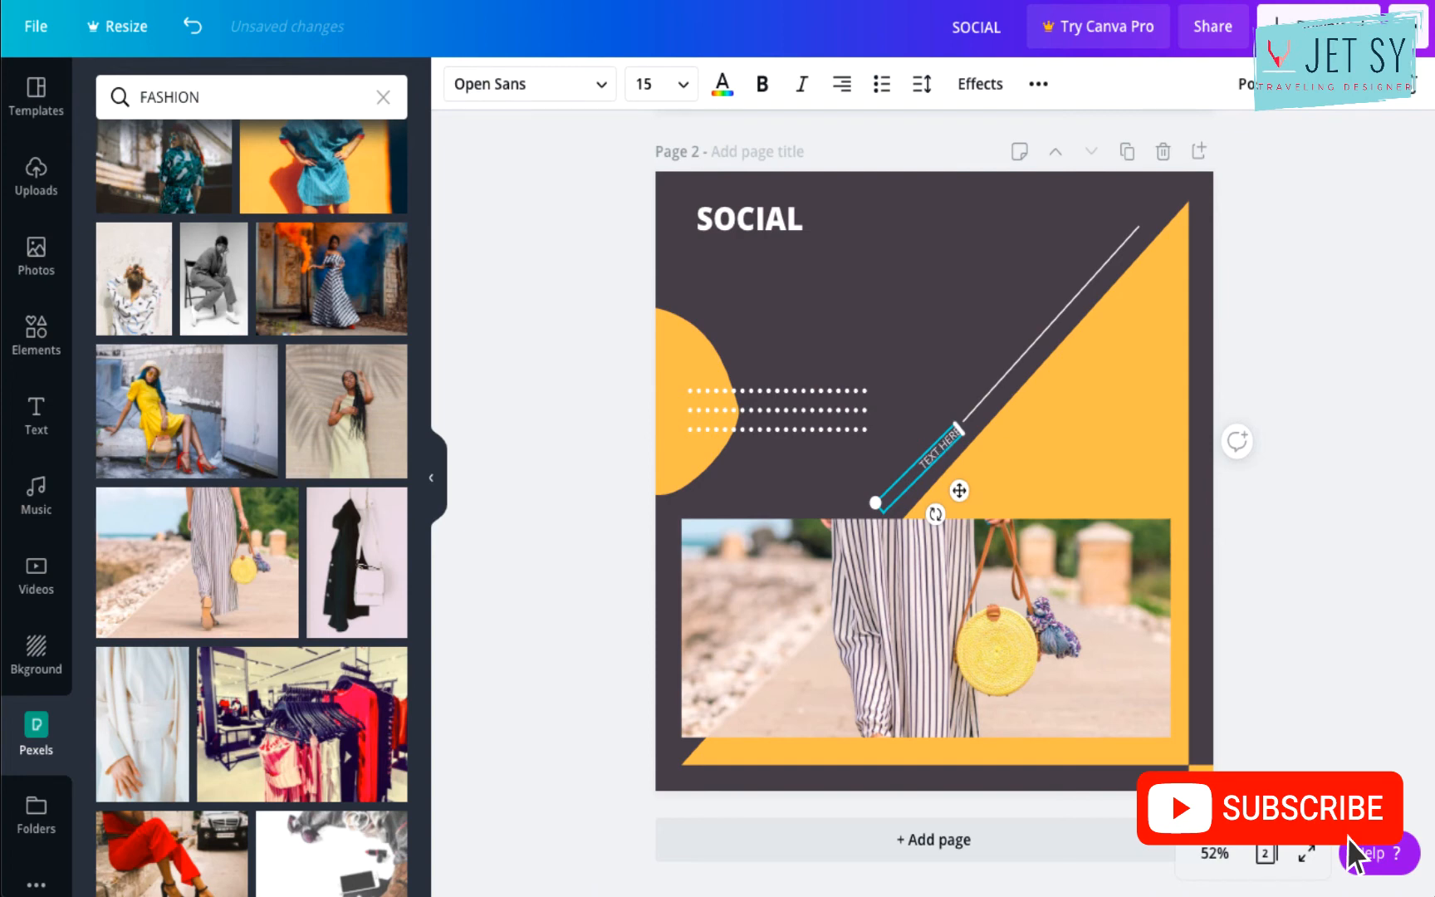
{"action": "left_click", "coordinate": [995, 313]}
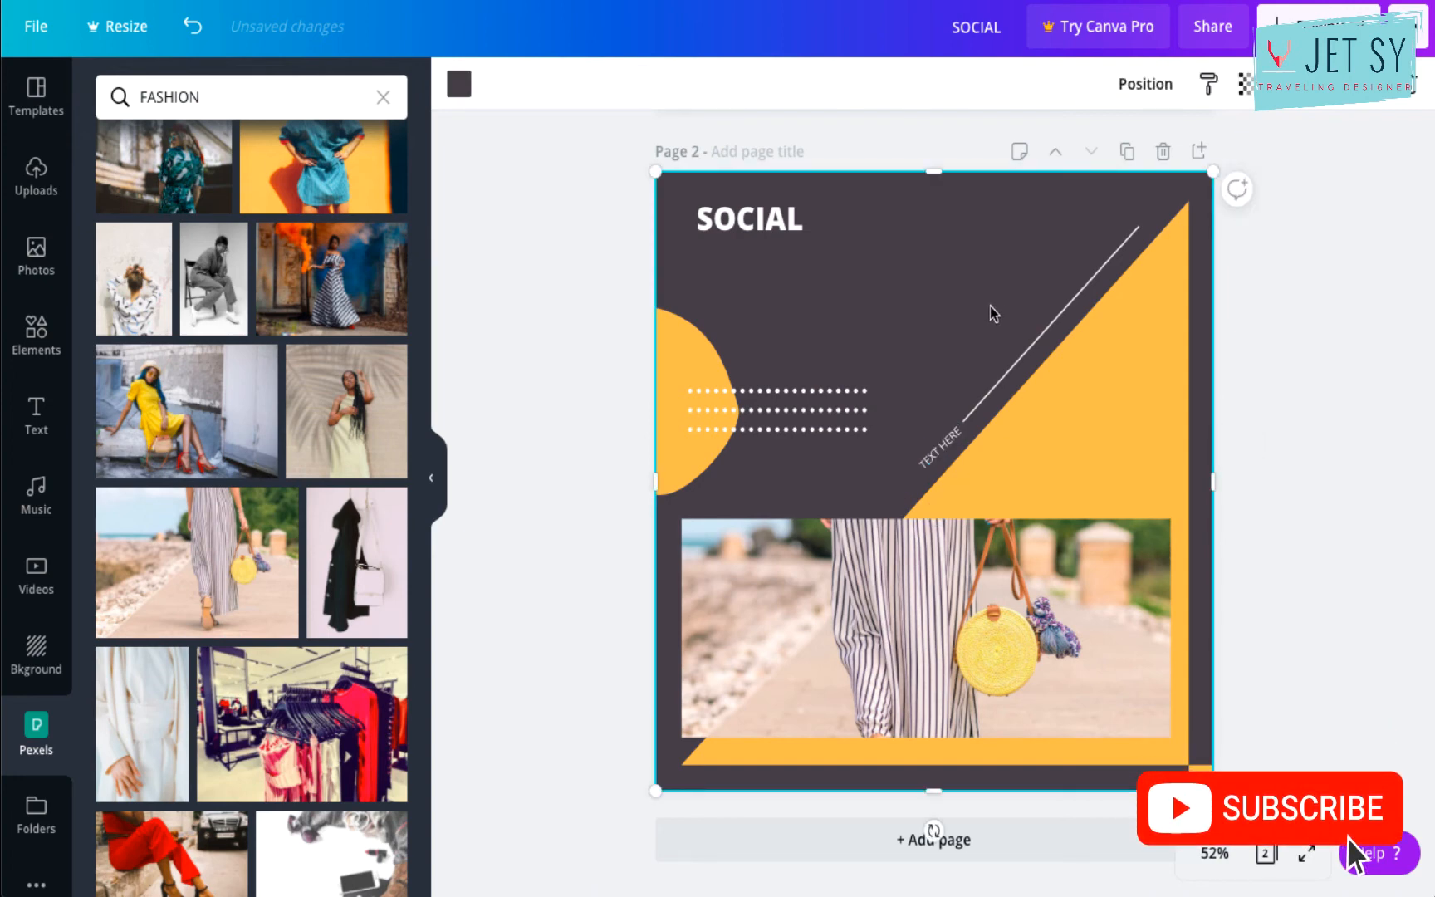
Fine-tune the rotation of the small TEXT HERE label so it runs parallel to the diagonal white line.
{"action": "left_click", "coordinate": [946, 455]}
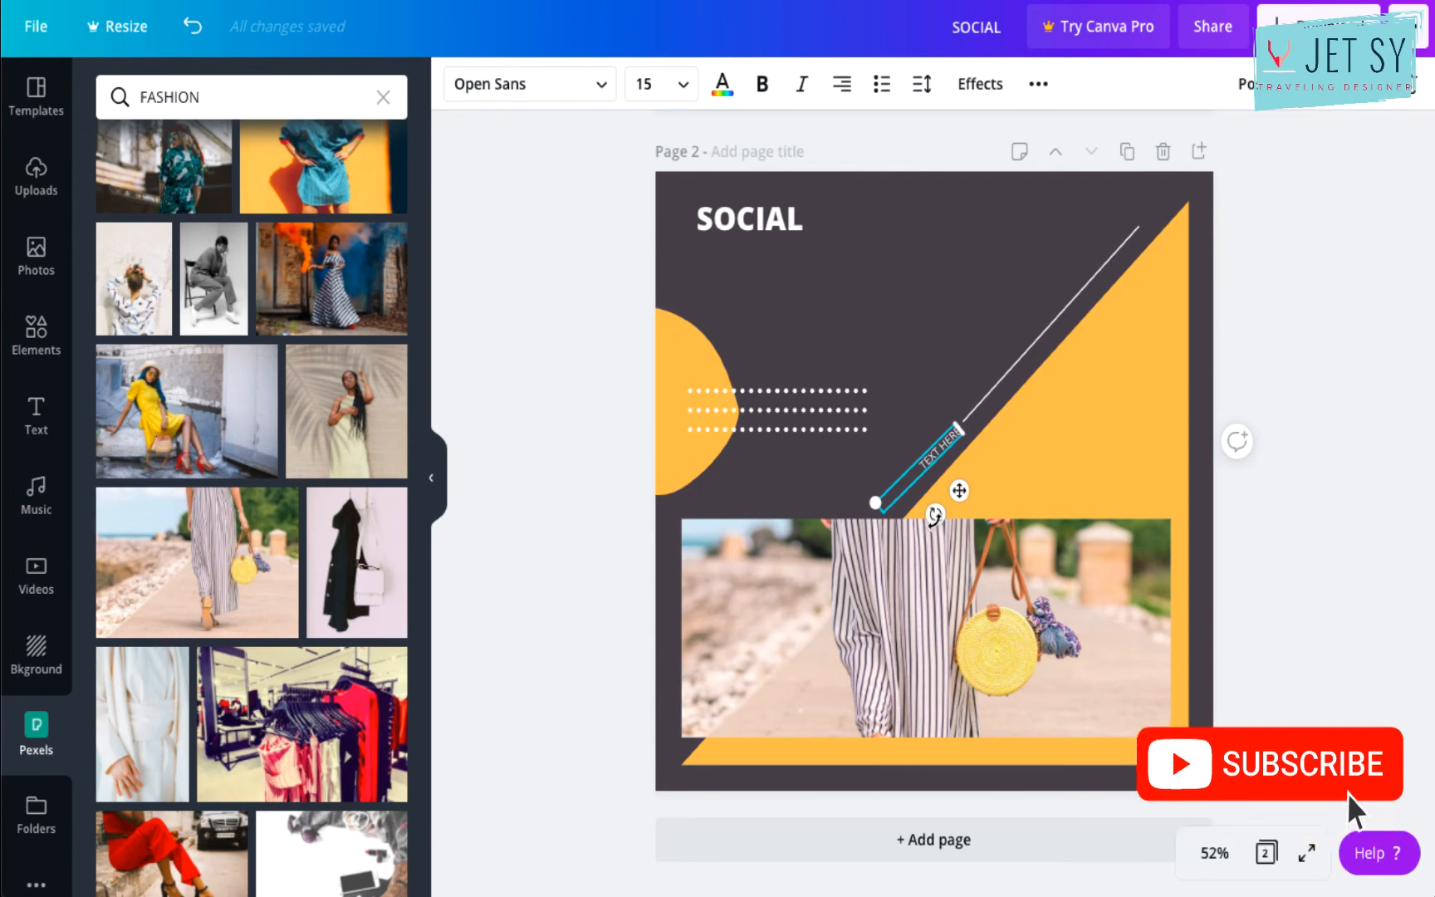
{"action": "left_click_drag", "start_coordinate": [936, 514], "coordinate": [936, 525]}
{"action": "left_click", "coordinate": [1002, 299]}
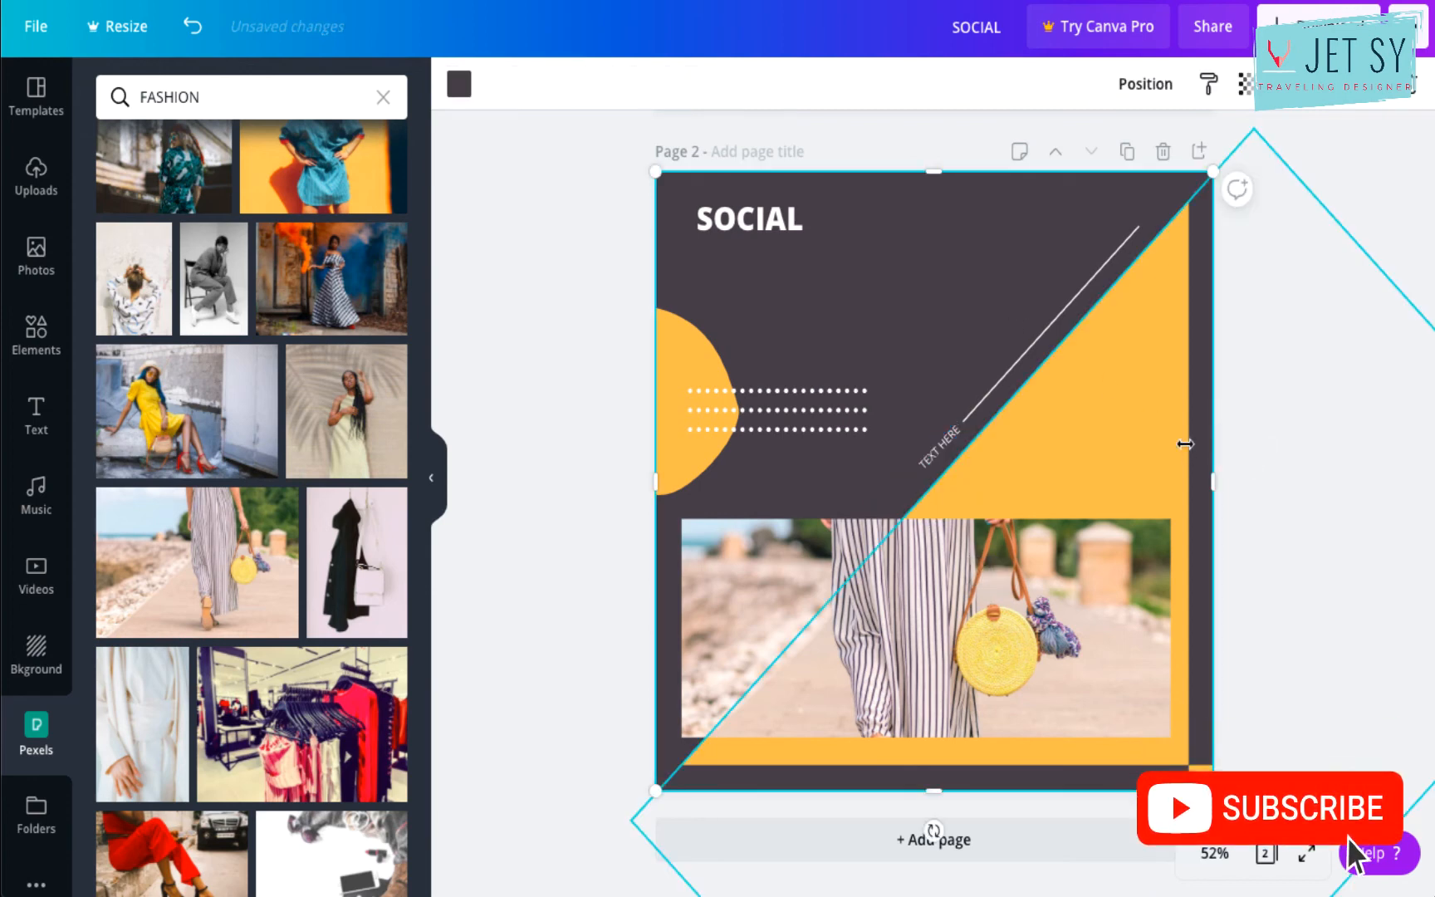
Replace page 2's handbag photo with the yellow ankle boots photo, cropped in the wide frame to show the lower legs and boots.
{"action": "left_click", "coordinate": [871, 604]}
{"action": "double_click", "coordinate": [870, 604]}
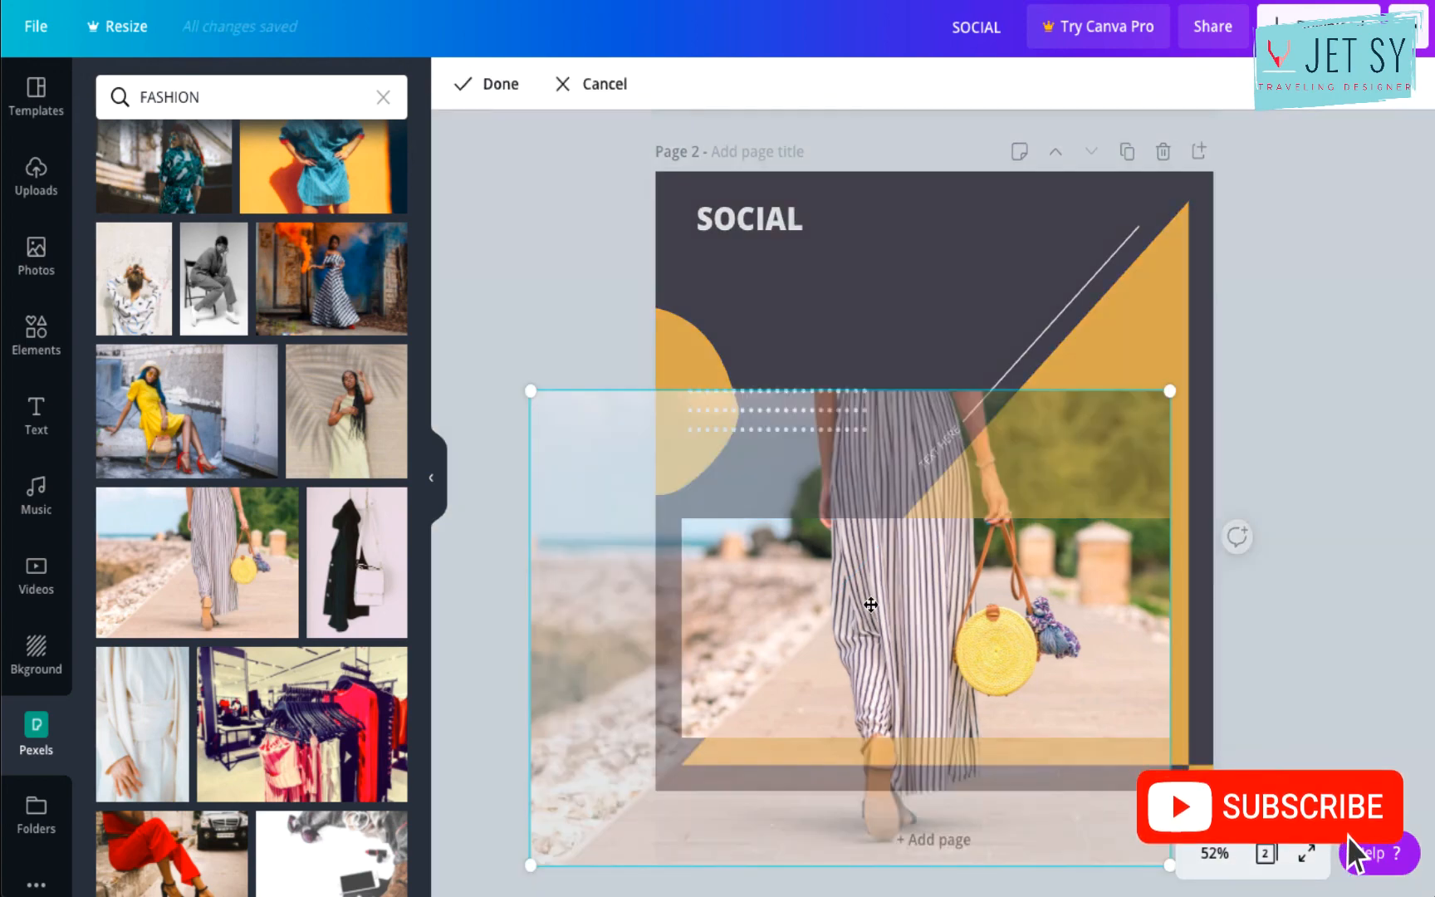
{"action": "scroll", "coordinate": [244, 640], "scroll_direction": "down", "scroll_amount": 6}
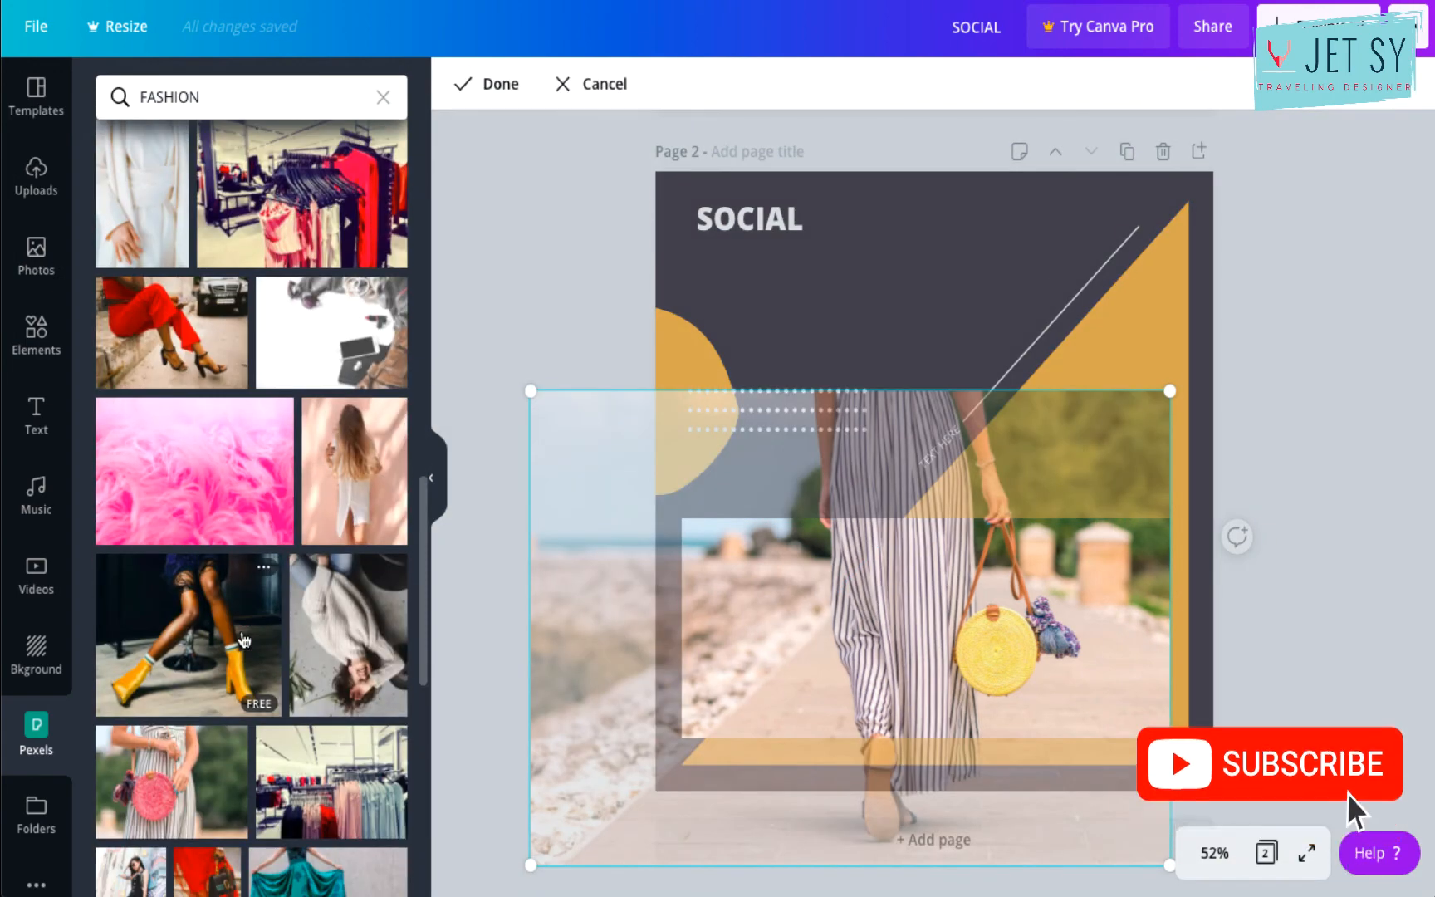
{"action": "key", "text": "Delete"}
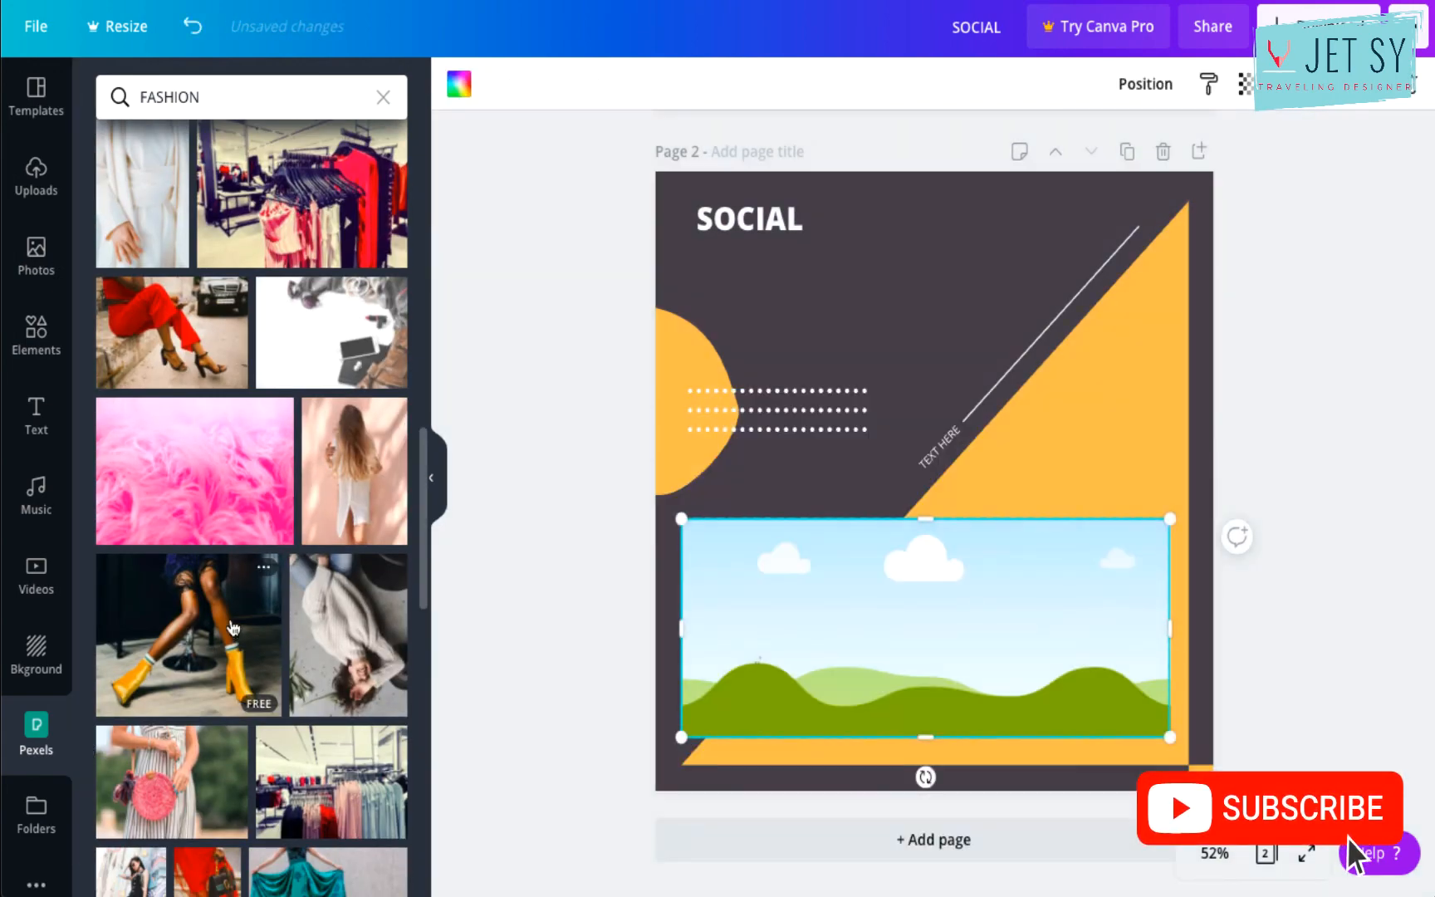
{"action": "left_click_drag", "start_coordinate": [234, 627], "coordinate": [837, 406]}
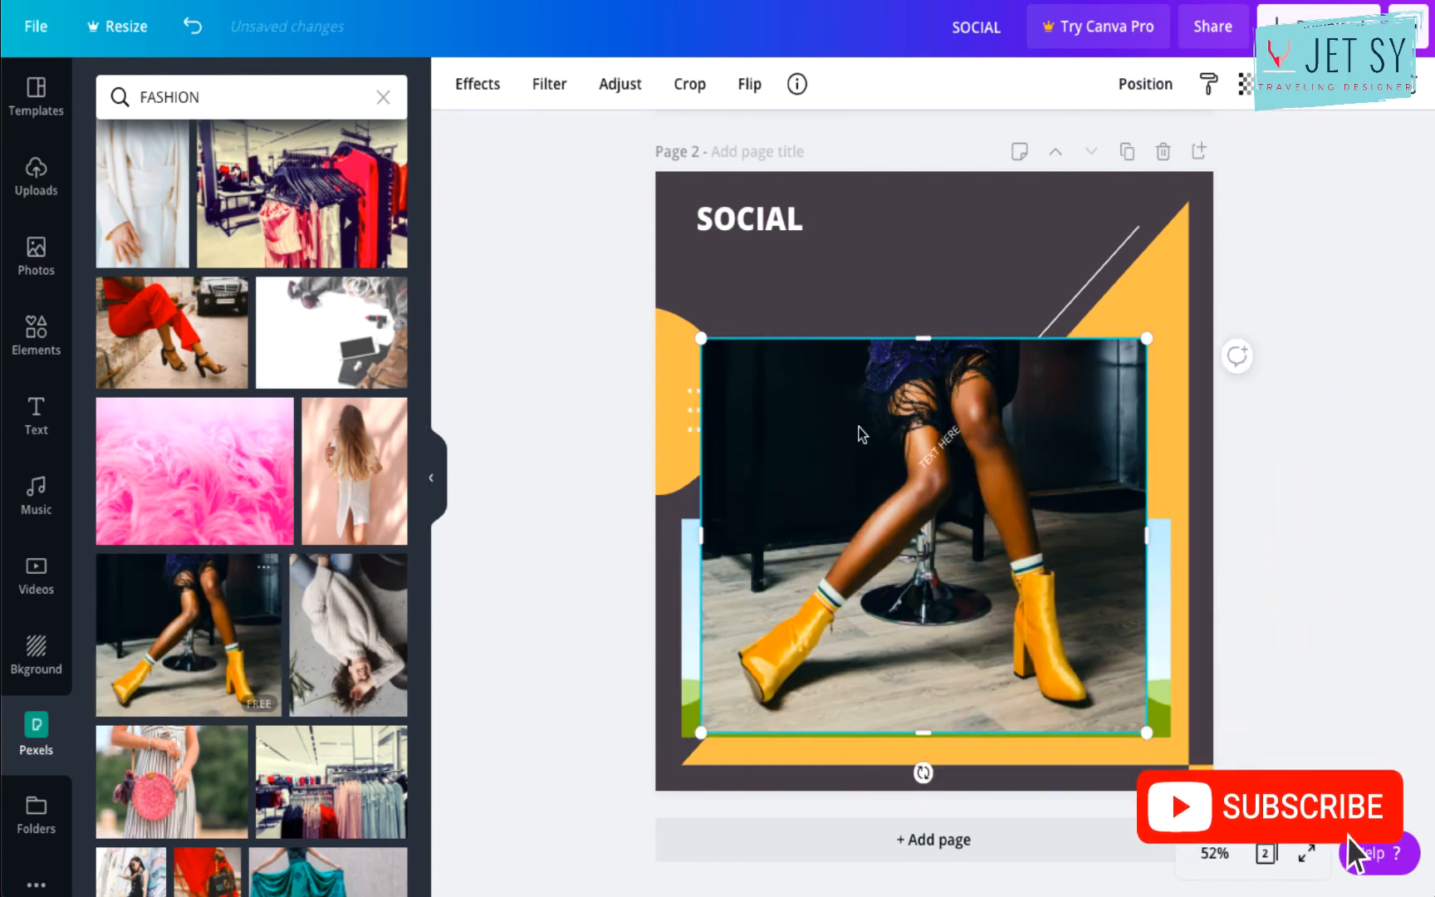
{"action": "left_click_drag", "start_coordinate": [901, 560], "coordinate": [891, 522]}
{"action": "double_click", "coordinate": [890, 615]}
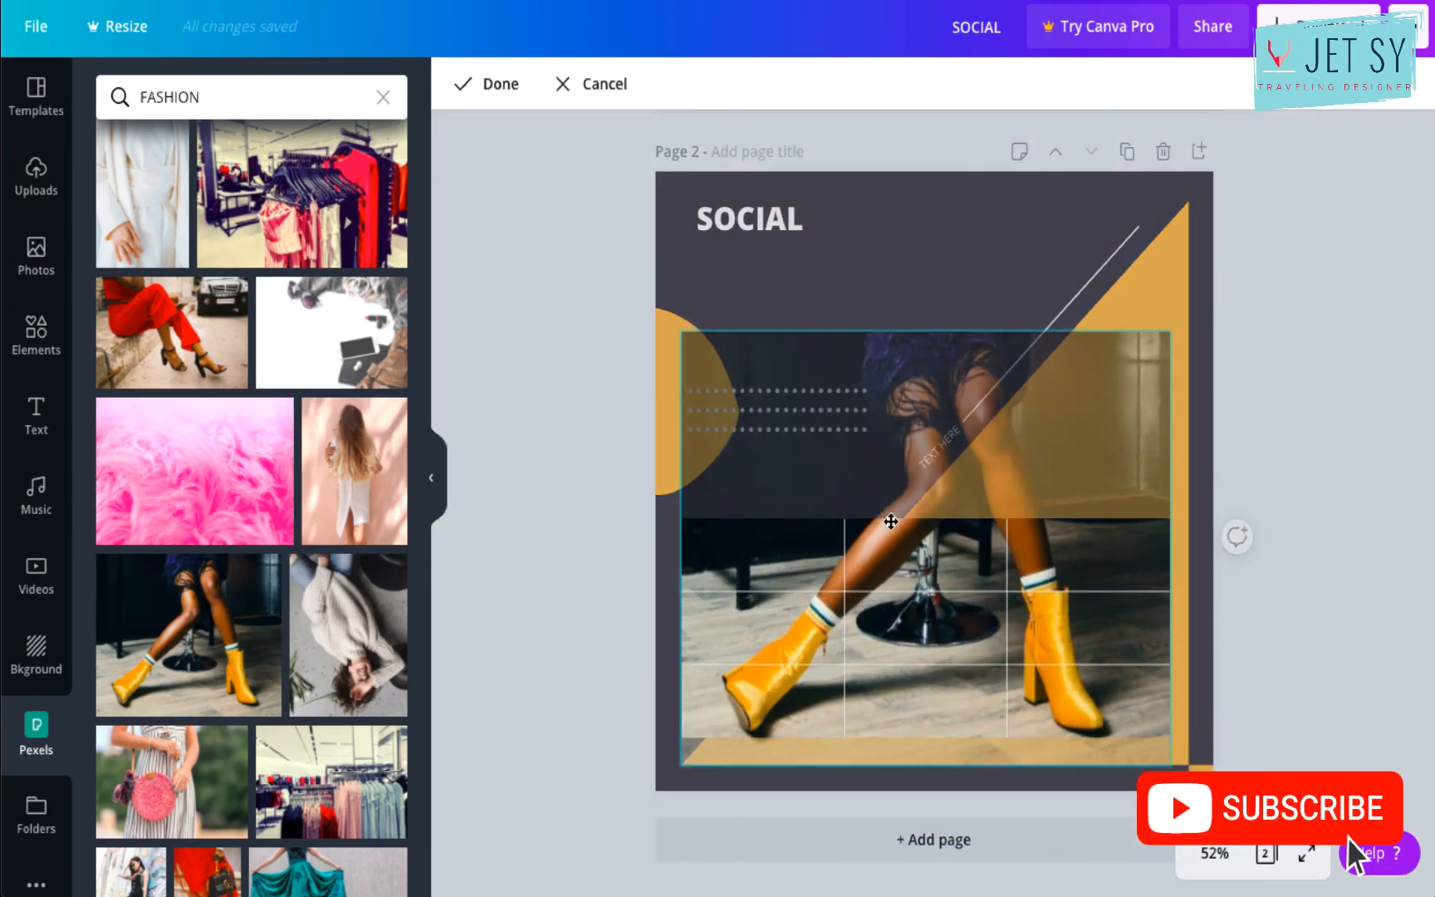
{"action": "left_click", "coordinate": [1332, 419]}
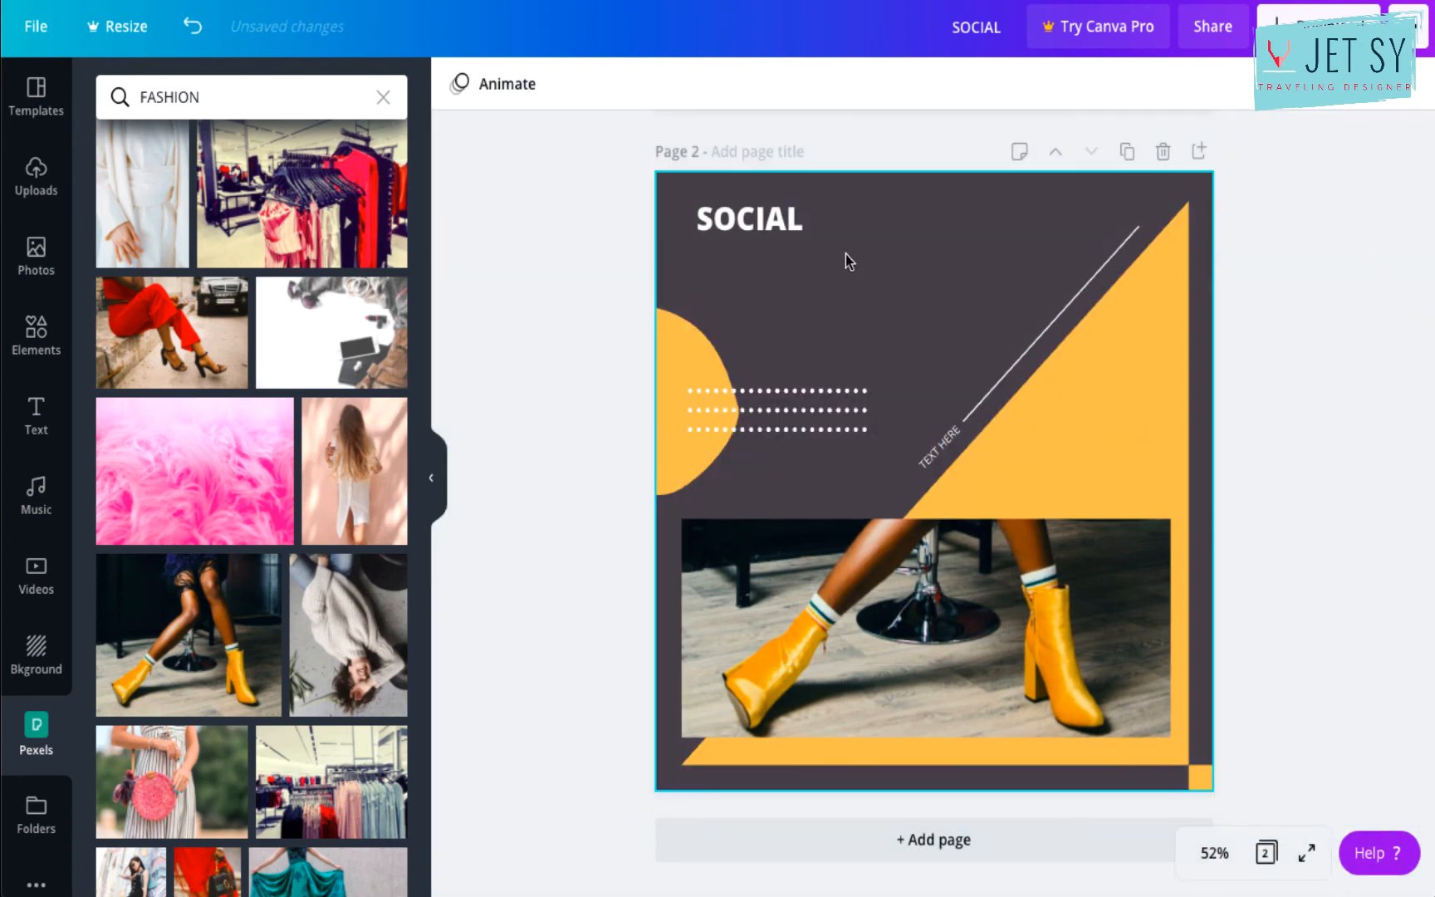
Copy the MEDIA TEXT HERE text from page 1 and place it directly under the SOCIAL headline on page 2, left edges aligned.
{"action": "scroll", "coordinate": [797, 212], "scroll_direction": "up", "scroll_amount": 5}
{"action": "scroll", "coordinate": [796, 212], "scroll_direction": "up", "scroll_amount": 1}
{"action": "left_click", "coordinate": [797, 212]}
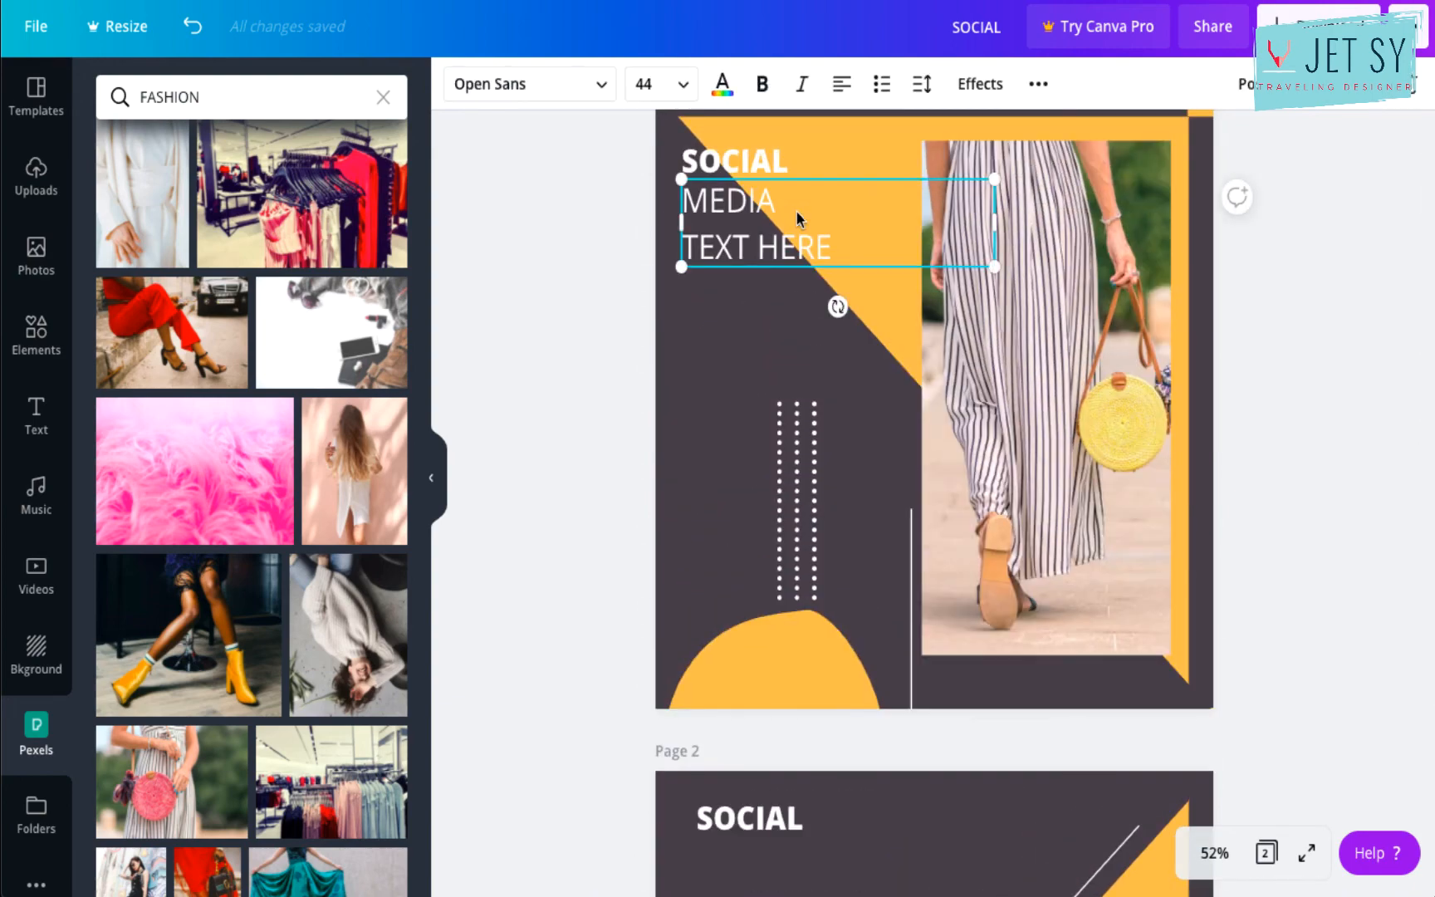
{"action": "scroll", "coordinate": [796, 212], "scroll_direction": "down", "scroll_amount": 1}
{"action": "scroll", "coordinate": [797, 211], "scroll_direction": "down", "scroll_amount": 4}
{"action": "key", "text": "ctrl+v"}
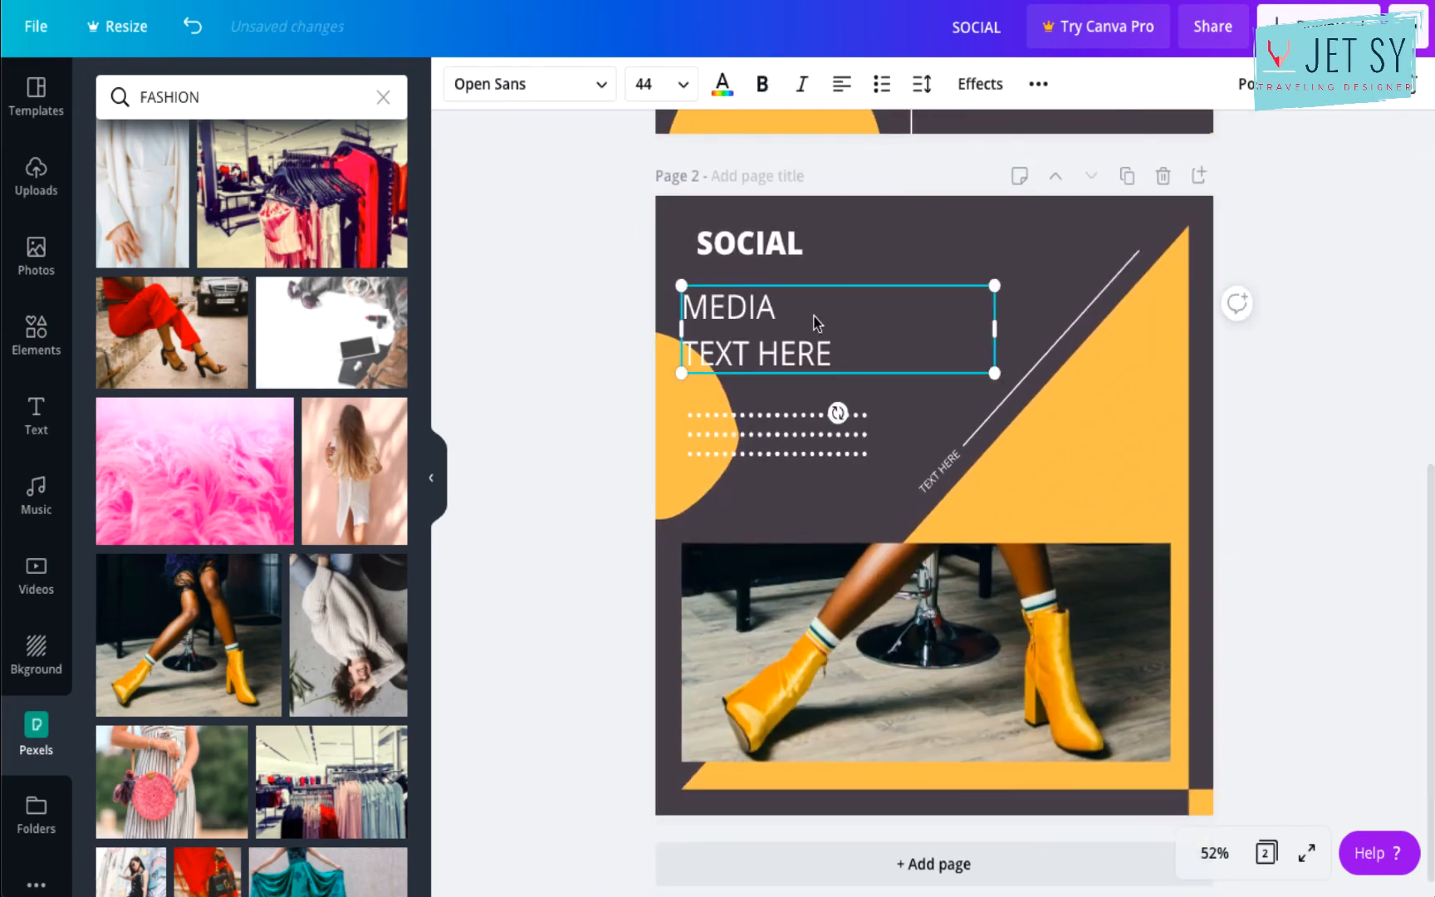
{"action": "left_click_drag", "start_coordinate": [780, 321], "coordinate": [797, 290]}
{"action": "left_click", "coordinate": [1275, 291]}
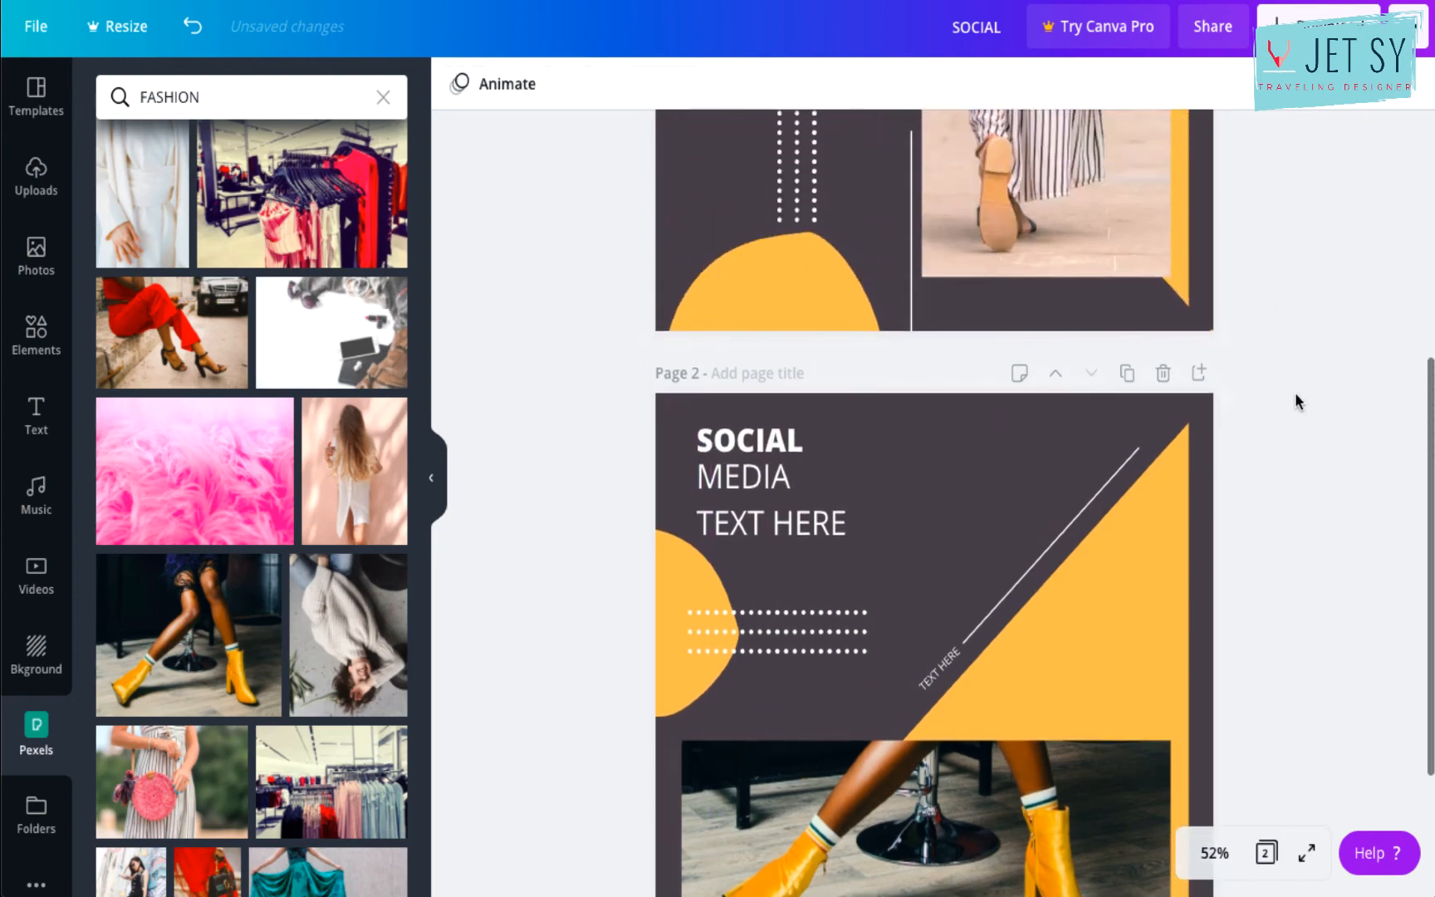
Duplicate page 1, the layout with the tall striped-skirt photo.
{"action": "scroll", "coordinate": [1295, 392], "scroll_direction": "up", "scroll_amount": 5}
{"action": "scroll", "coordinate": [1297, 402], "scroll_direction": "down", "scroll_amount": 7}
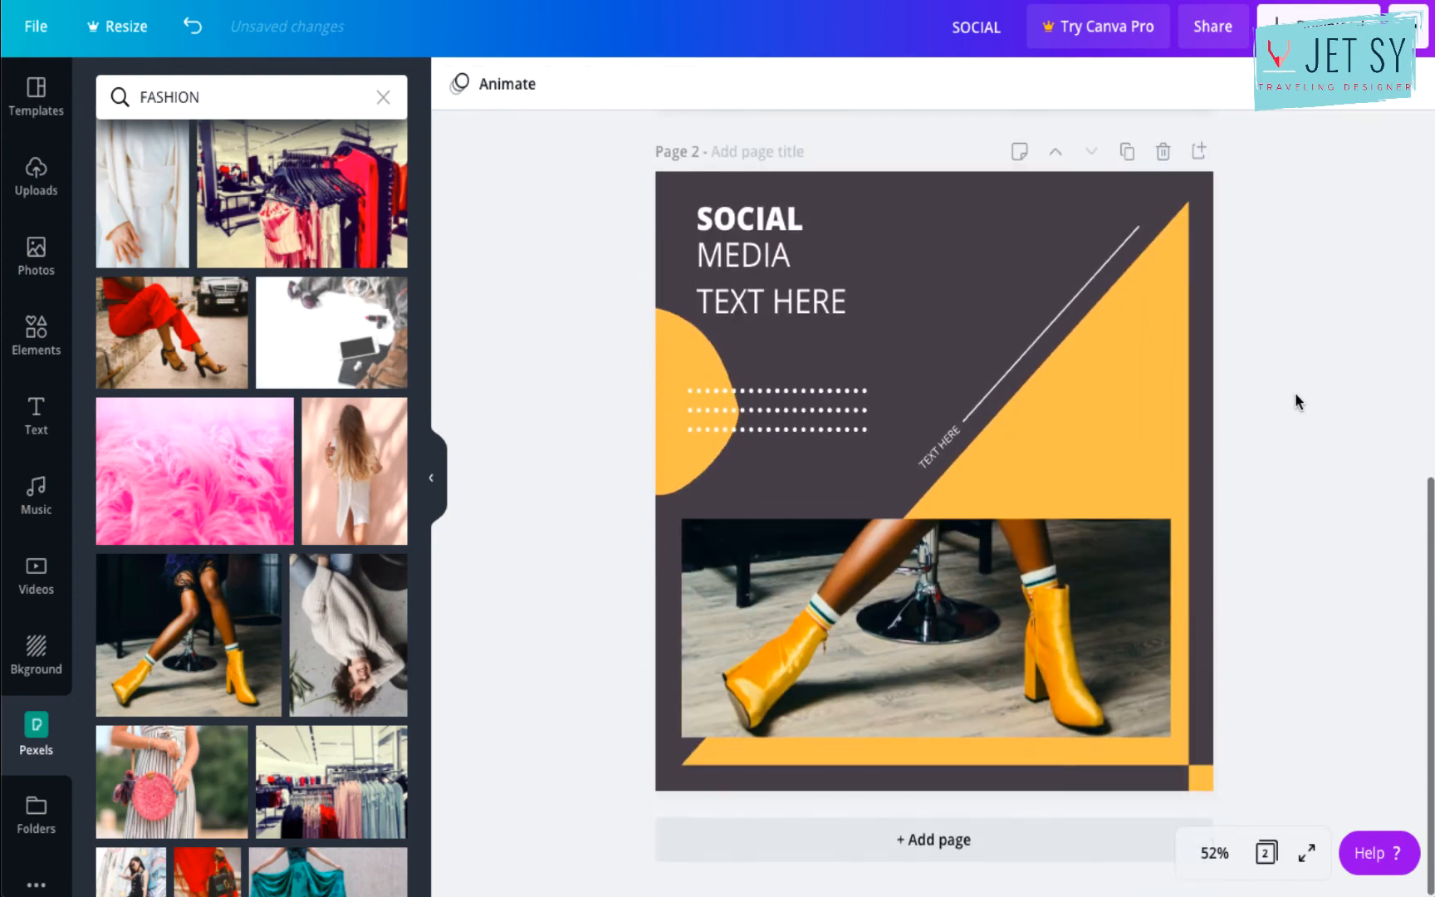
{"action": "left_click", "coordinate": [1127, 151]}
{"action": "left_click", "coordinate": [1163, 151]}
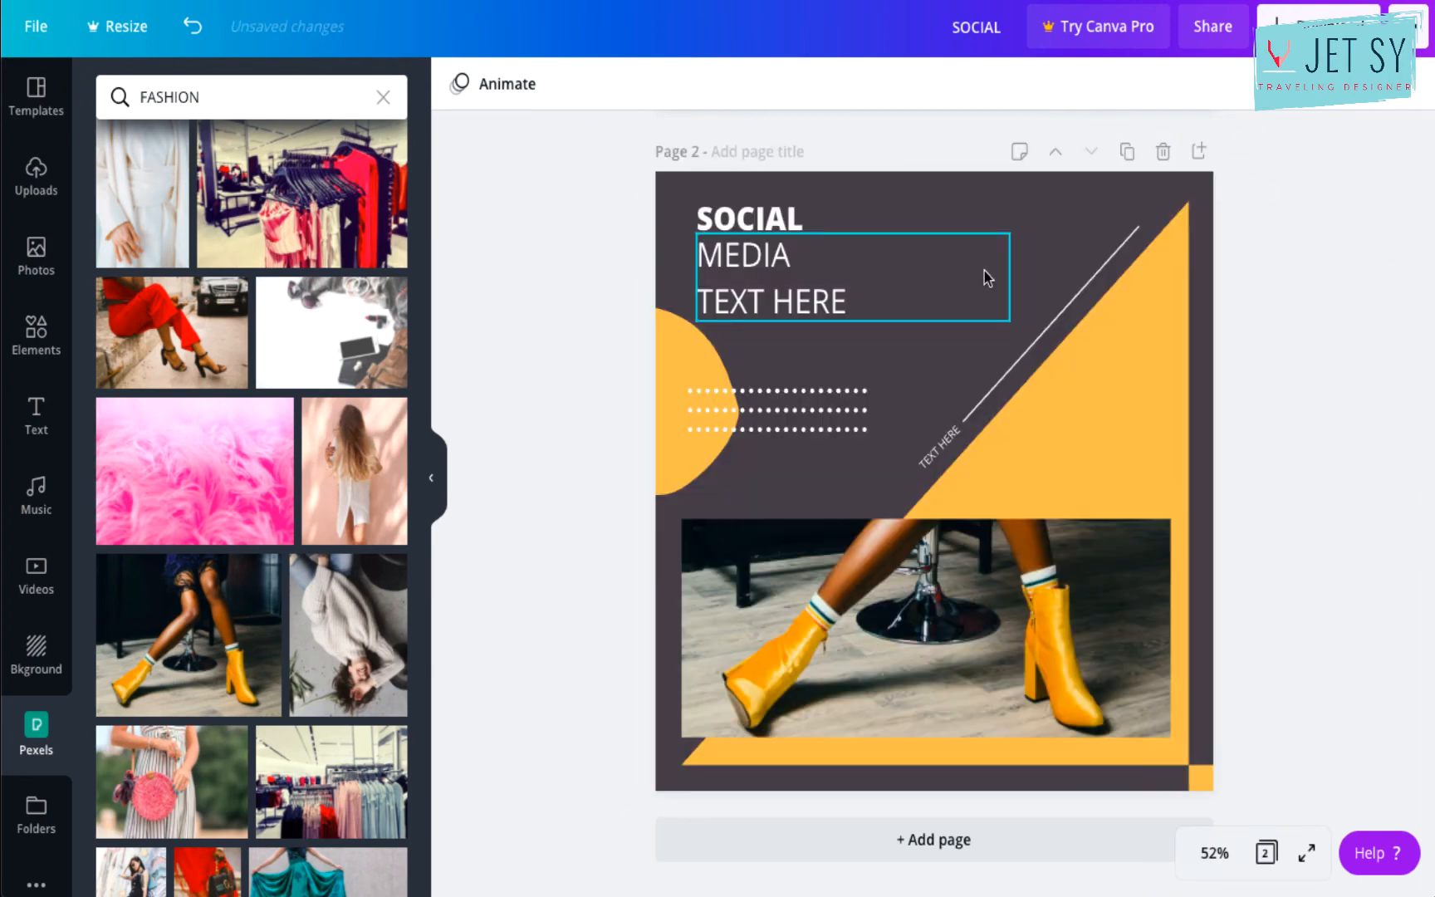
{"action": "scroll", "coordinate": [984, 269], "scroll_direction": "up", "scroll_amount": 7}
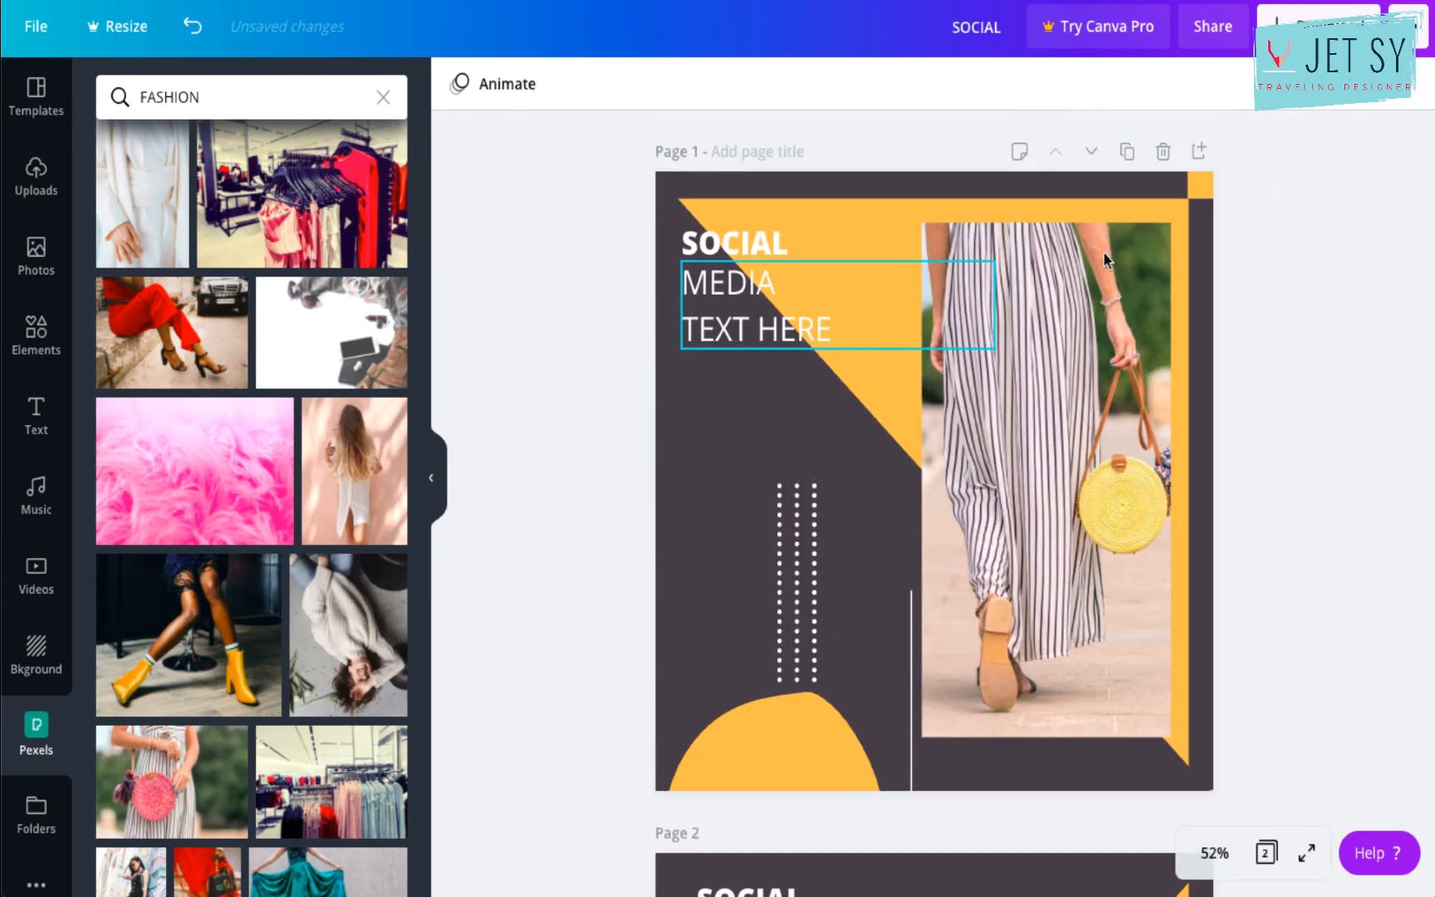
{"action": "left_click", "coordinate": [1128, 152]}
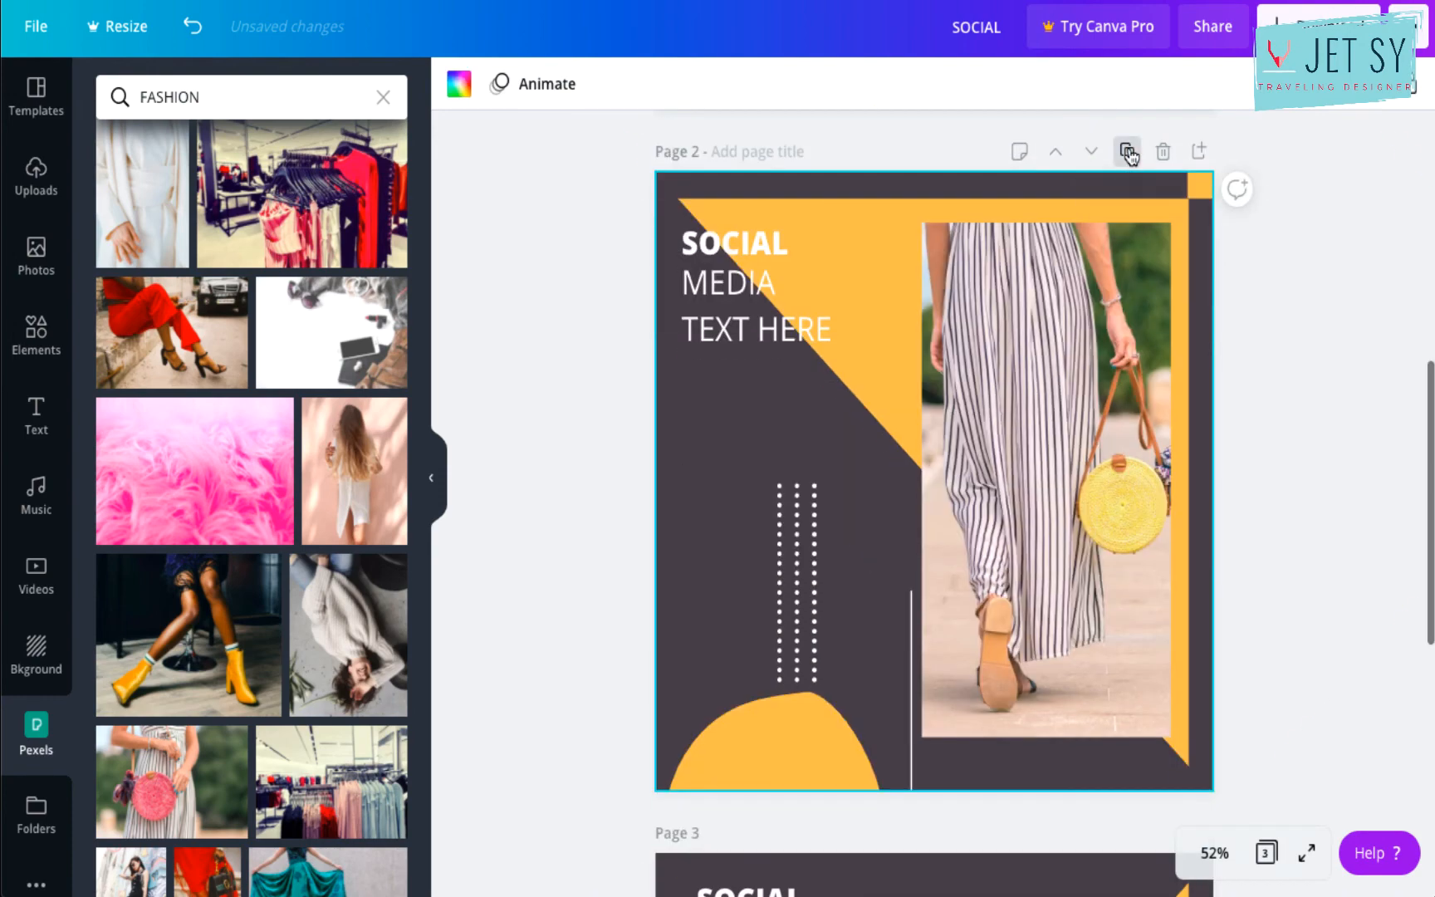
Rotate the large orange shape on the new page 2 to 135° and move it so it fills the upper-left half along the diagonal.
{"action": "left_click", "coordinate": [1115, 215]}
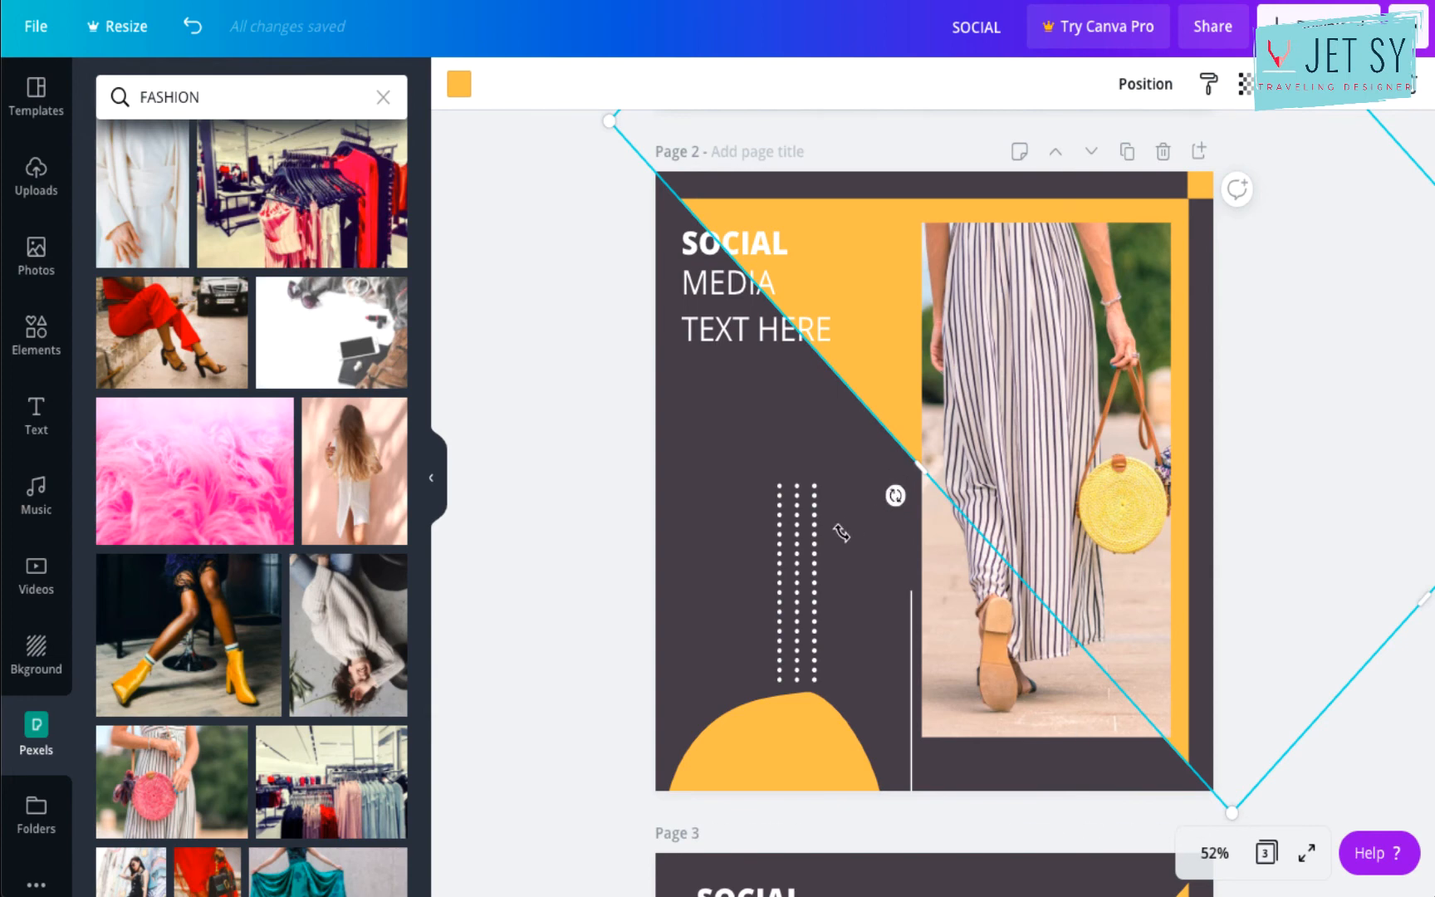
{"action": "left_click_drag", "start_coordinate": [841, 532], "coordinate": [1039, 198]}
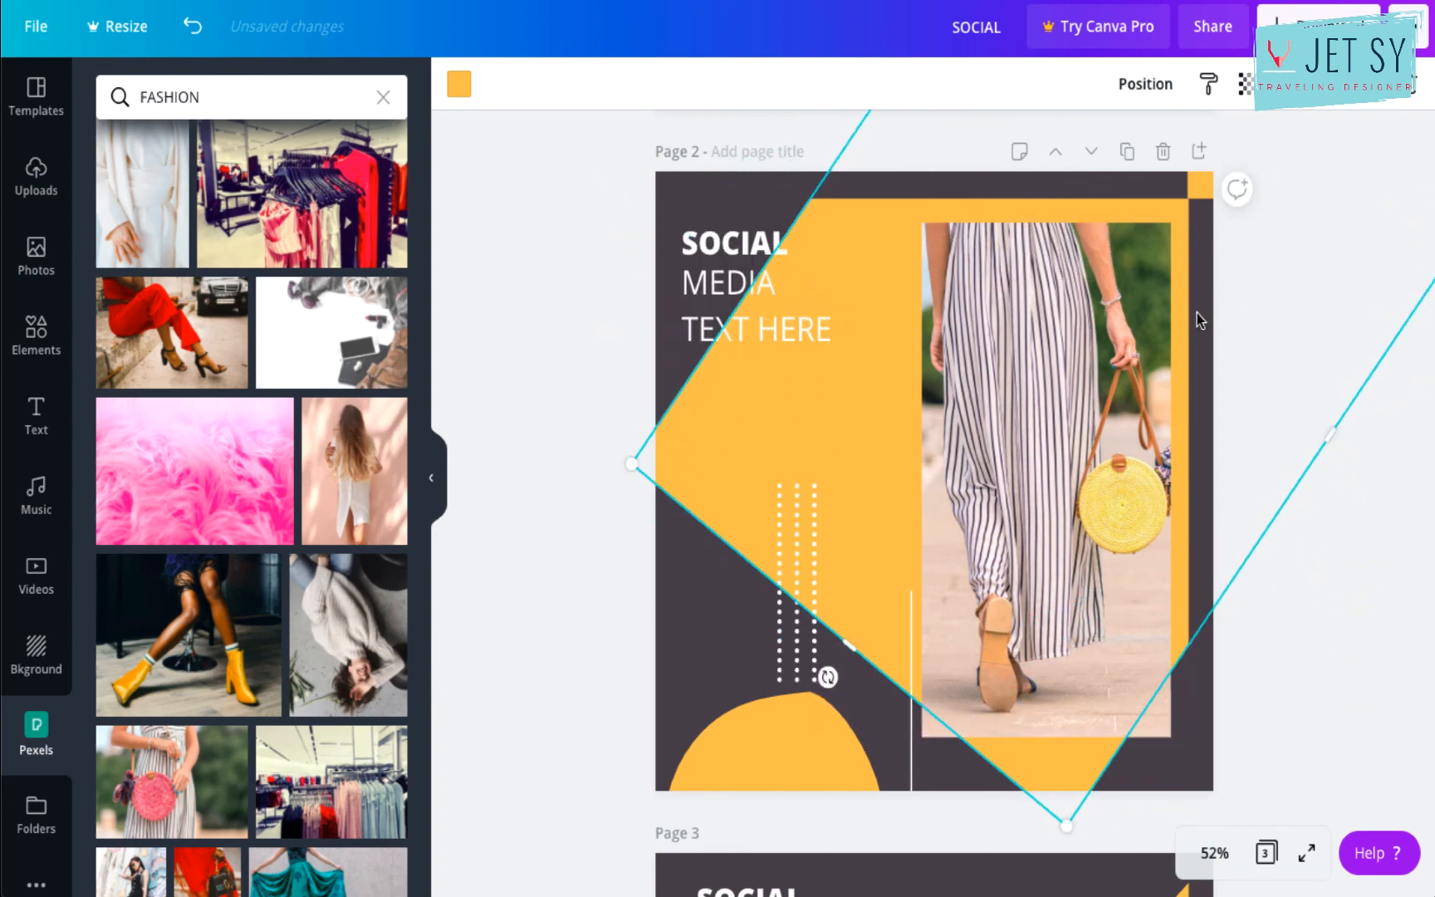
{"action": "left_click_drag", "start_coordinate": [1196, 313], "coordinate": [939, 317]}
{"action": "left_click", "coordinate": [1088, 193]}
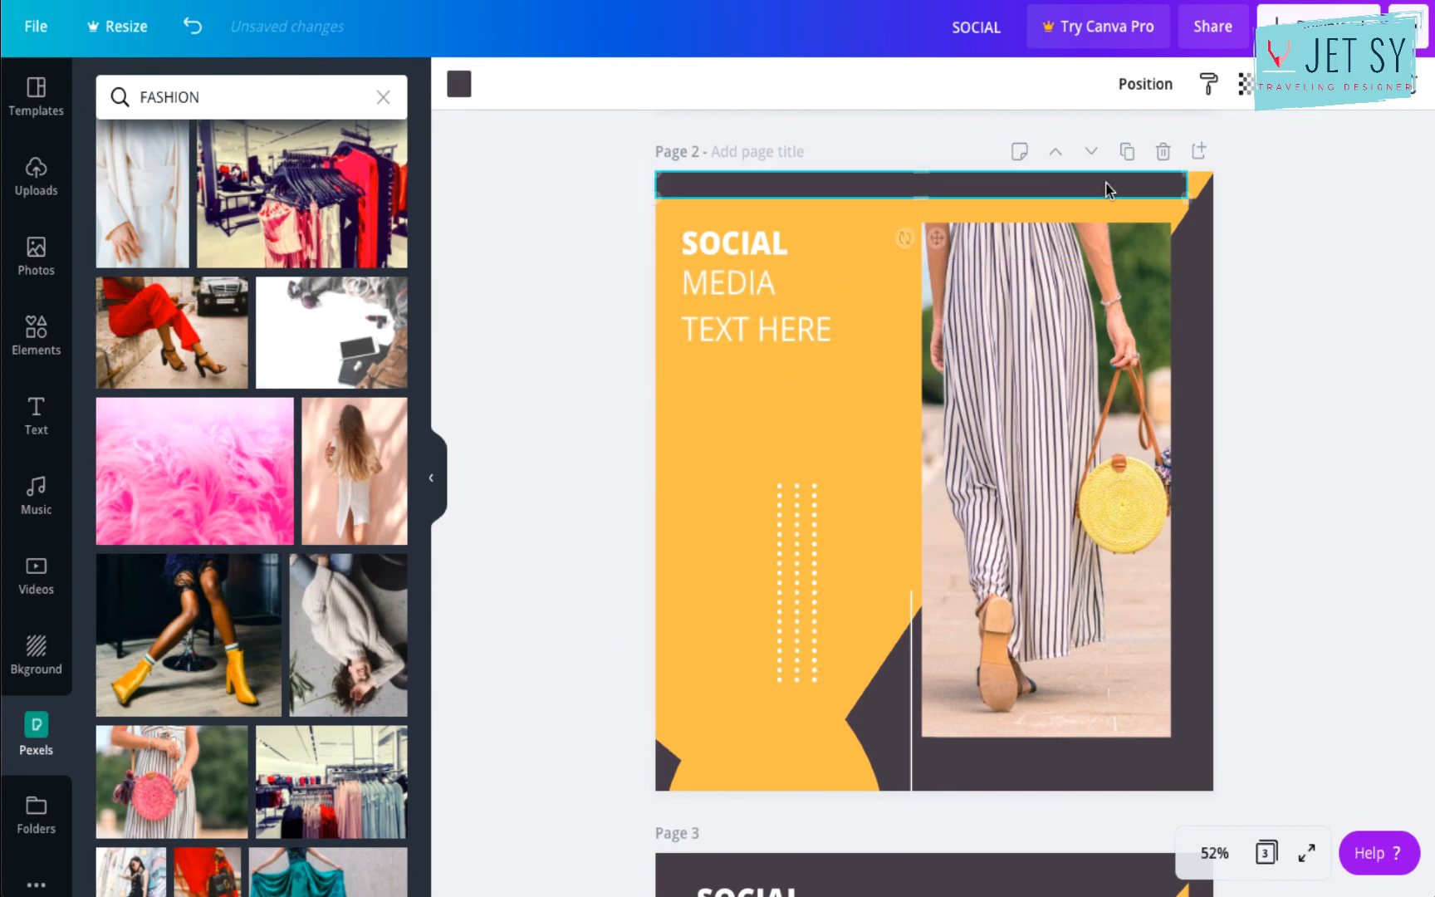
{"action": "left_click_drag", "start_coordinate": [709, 710], "coordinate": [628, 669]}
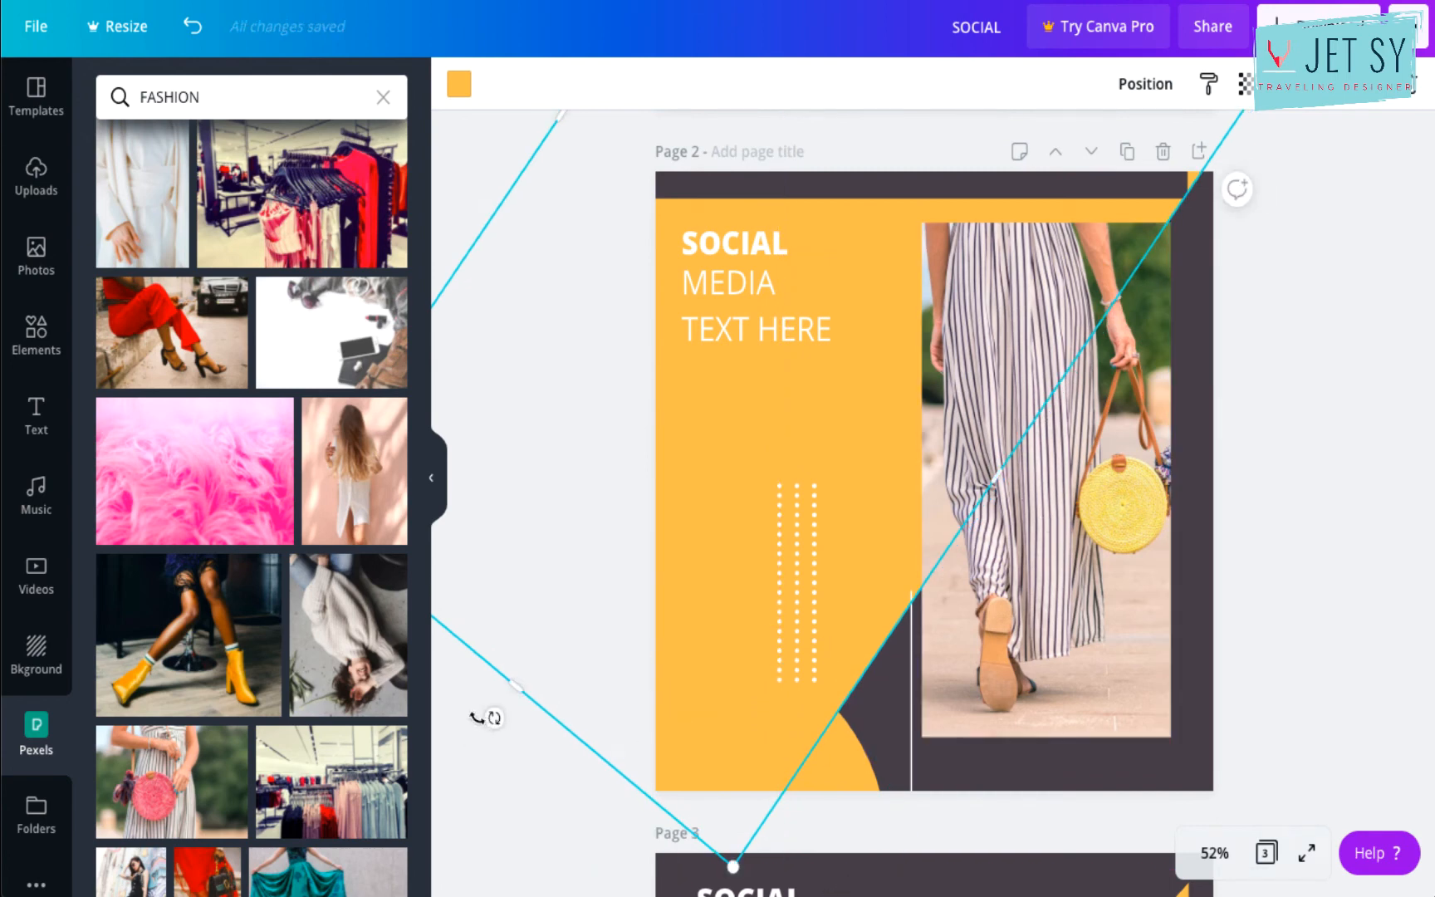
{"action": "left_click_drag", "start_coordinate": [478, 717], "coordinate": [465, 640]}
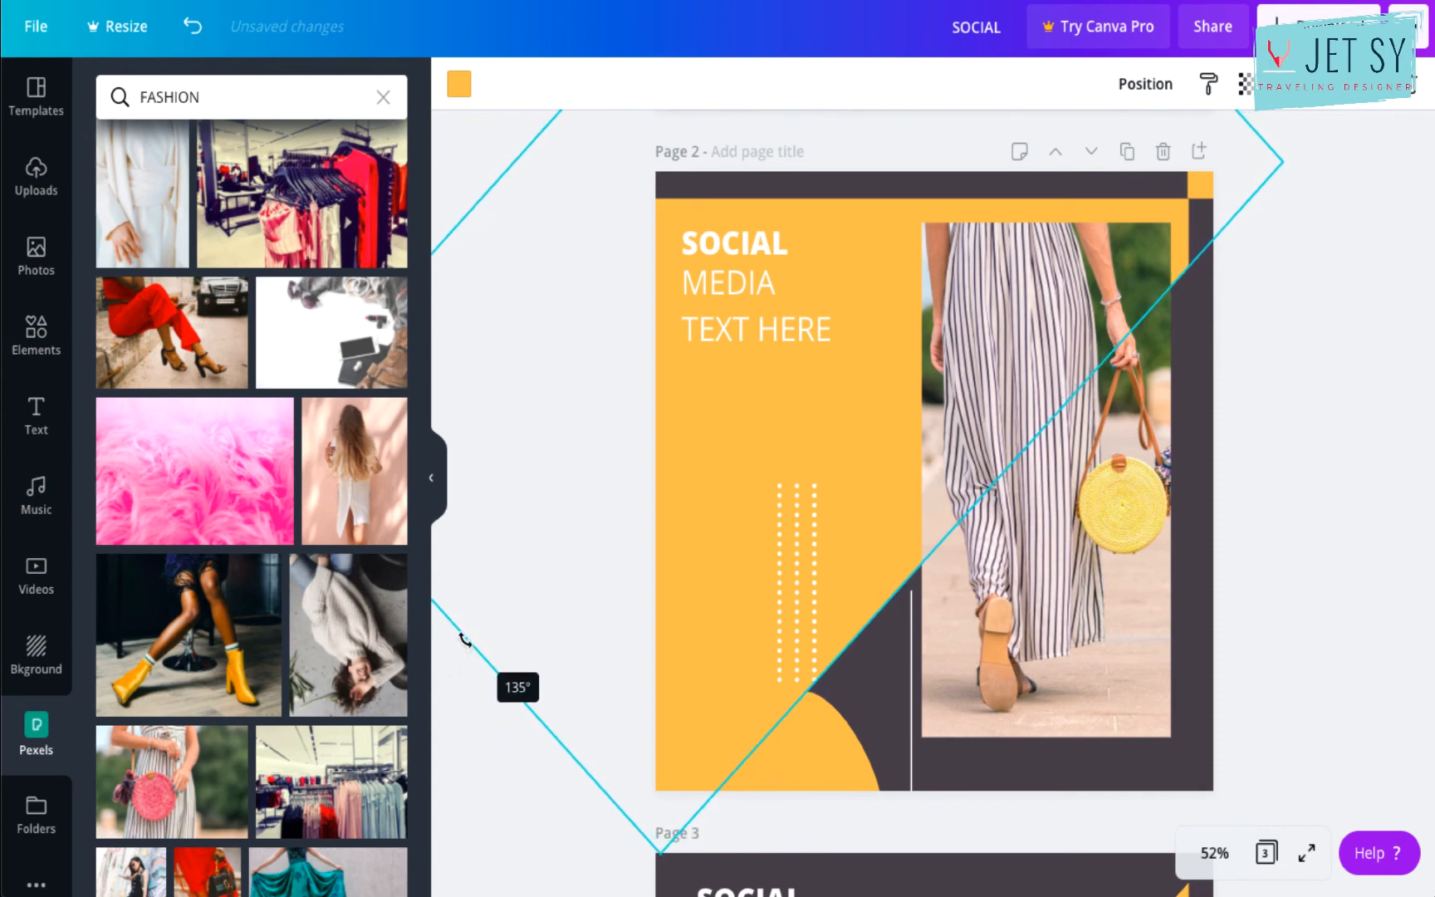
{"action": "left_click_drag", "start_coordinate": [593, 481], "coordinate": [548, 459]}
{"action": "left_click", "coordinate": [1297, 189]}
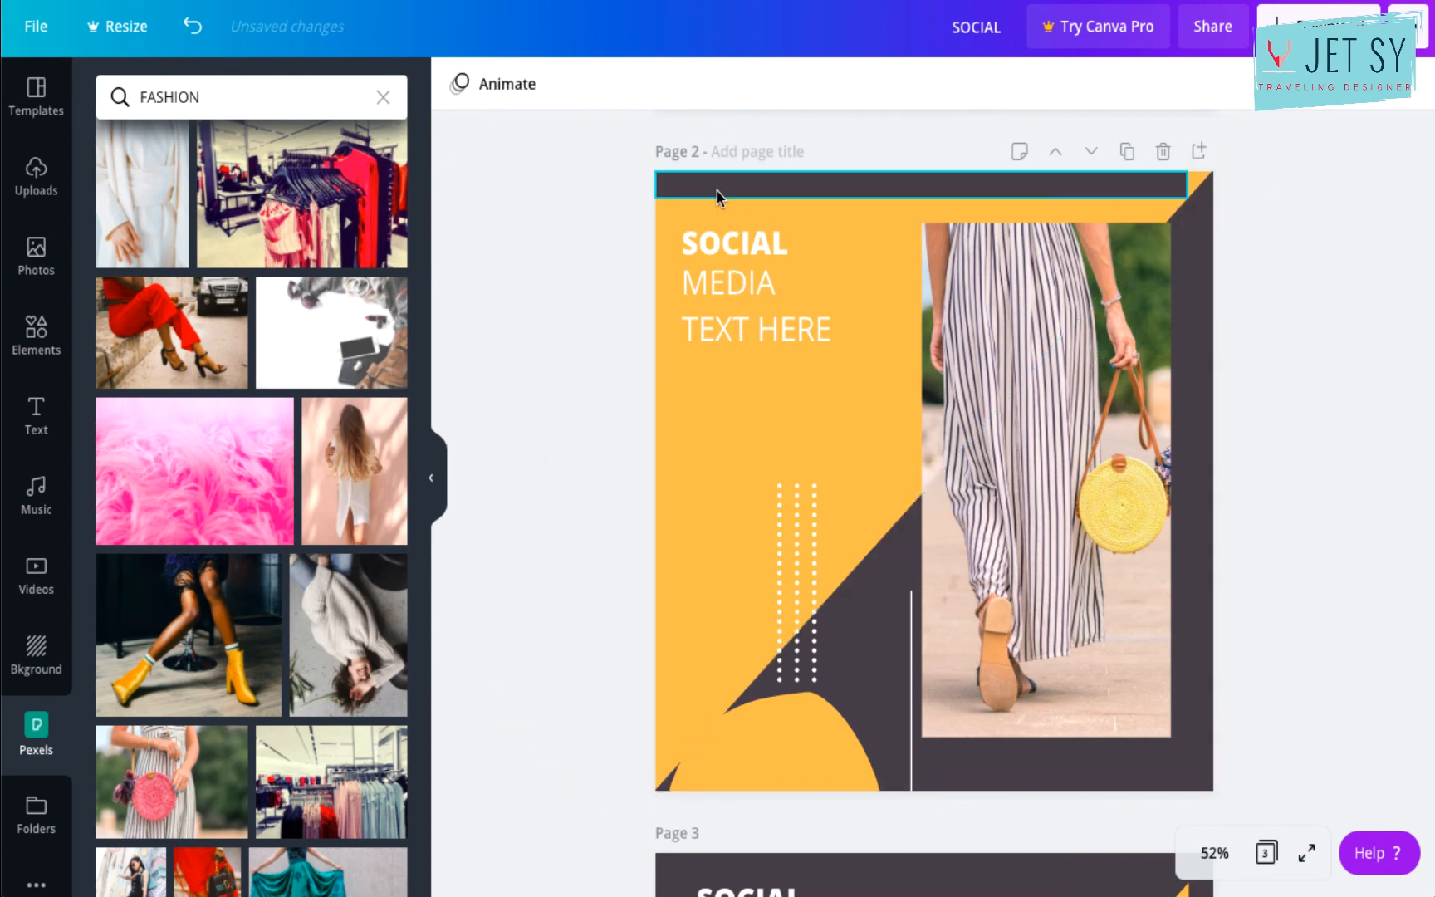
Shift the dark top bar to the page's right edge and move the dark vertical bar to the left edge below the orange corner.
{"action": "left_click_drag", "start_coordinate": [717, 191], "coordinate": [749, 191]}
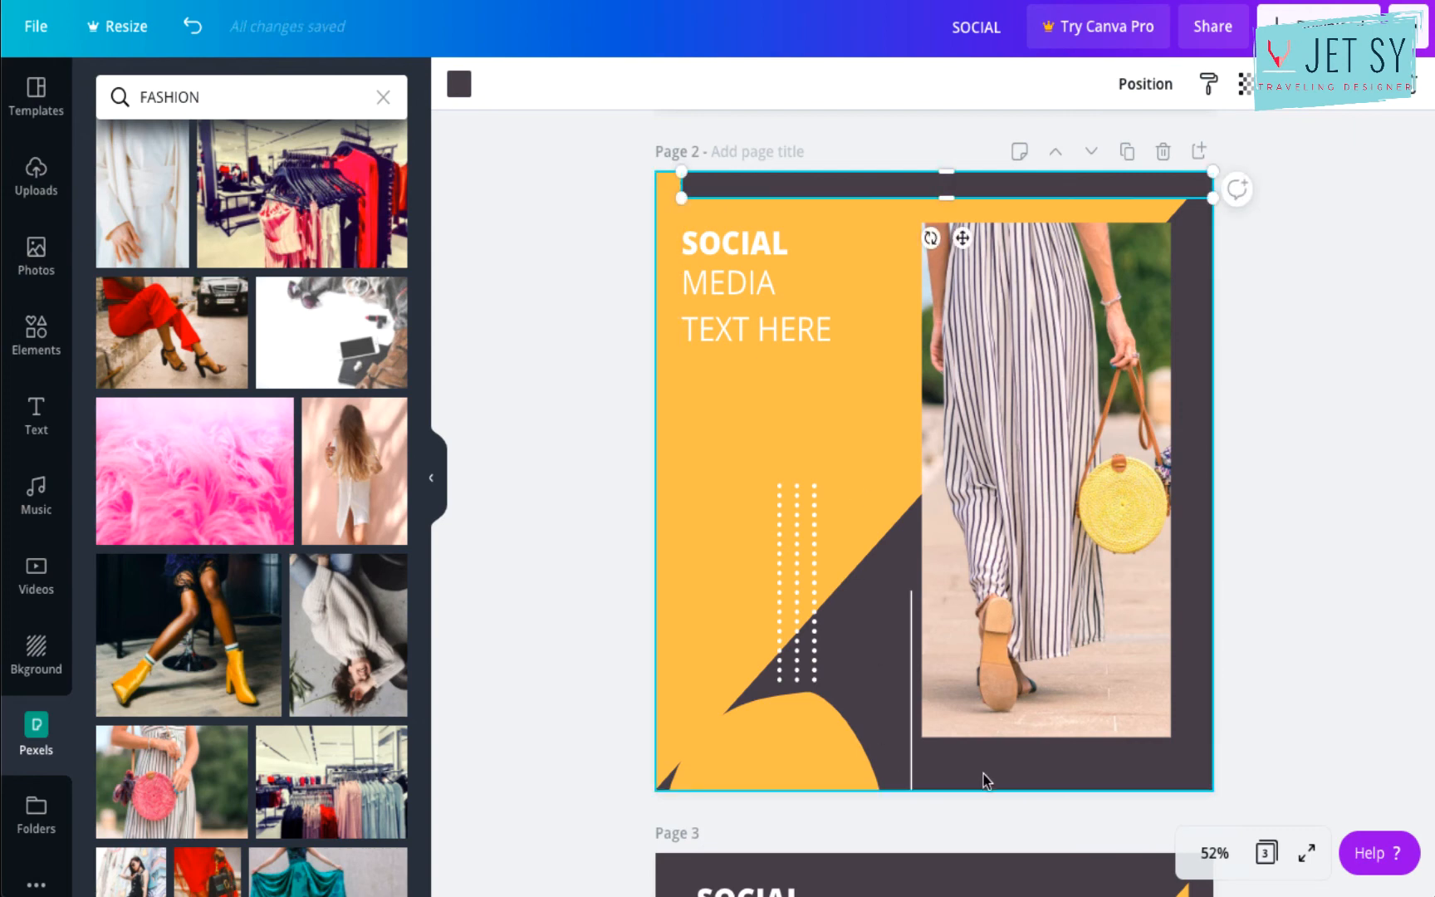
{"action": "left_click_drag", "start_coordinate": [1177, 500], "coordinate": [669, 503]}
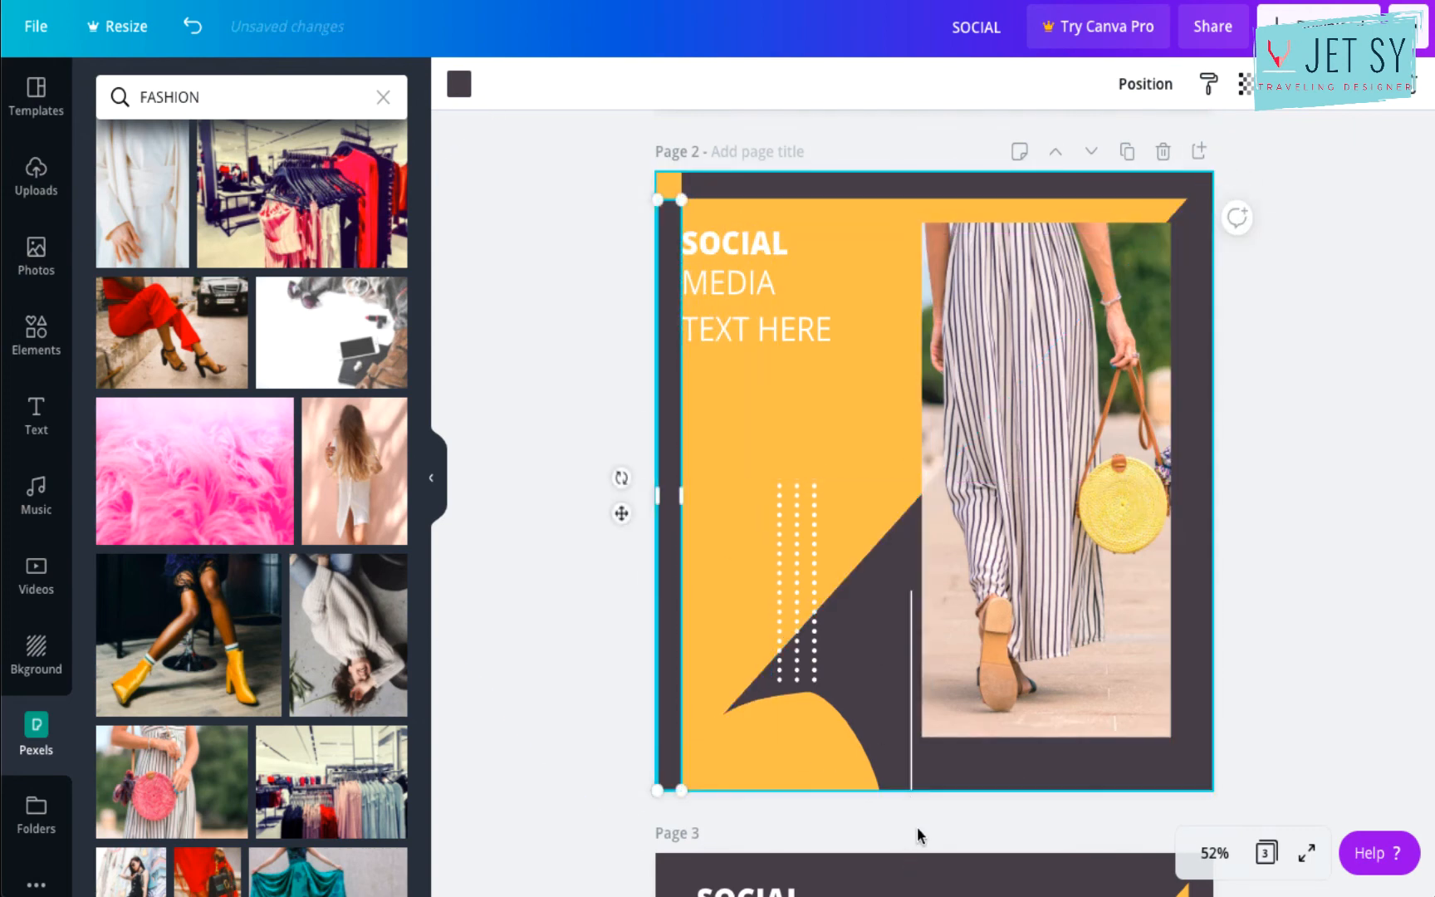
Move the orange rounded blob right along the page's lower edge, and extend the tall photo frame slightly upward.
{"action": "left_click", "coordinate": [837, 772]}
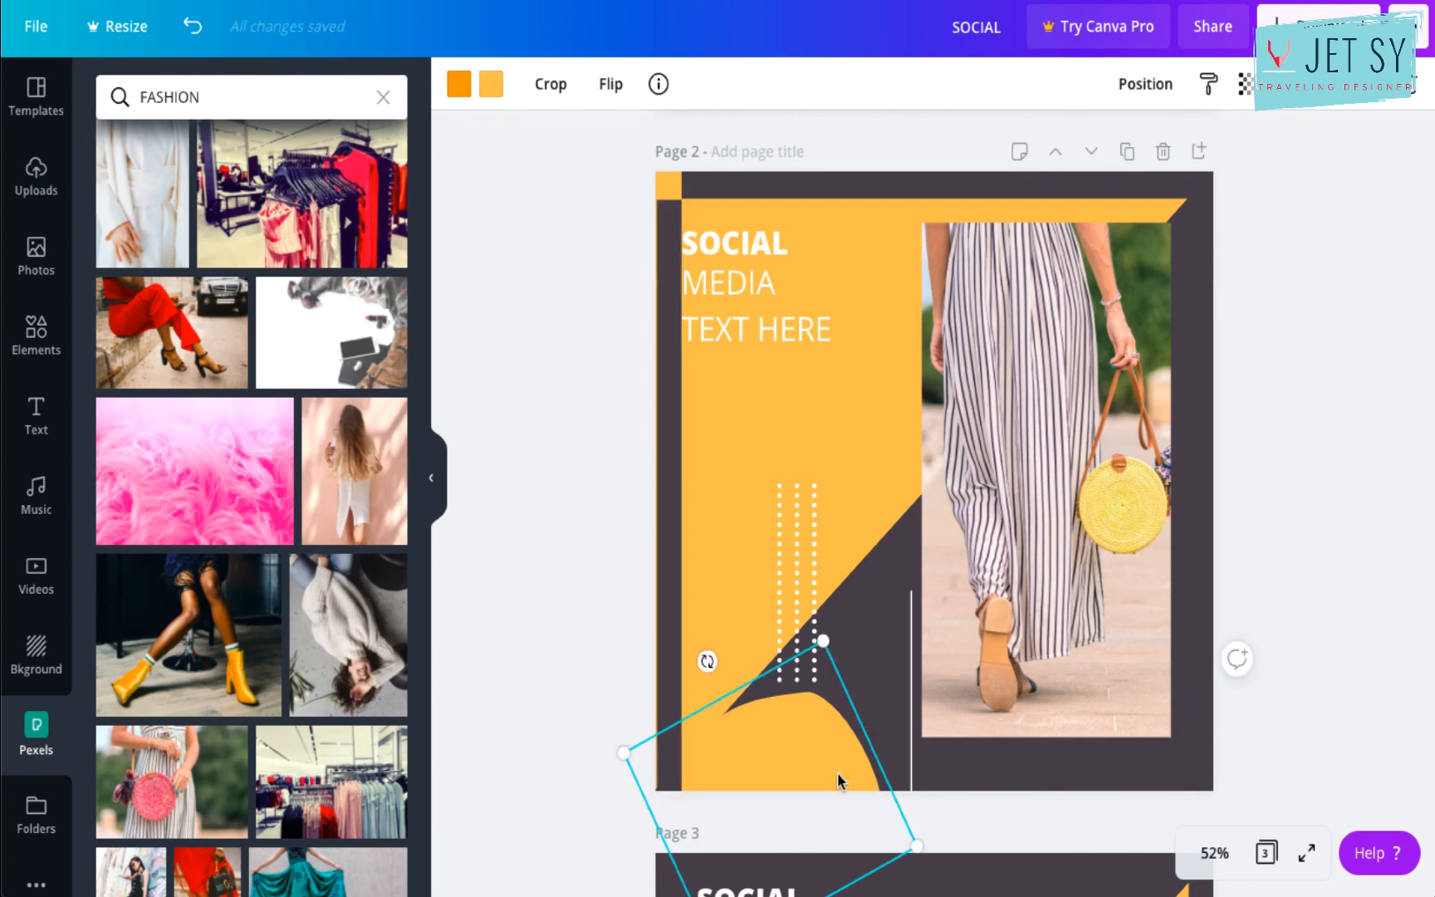
{"action": "left_click_drag", "start_coordinate": [852, 770], "coordinate": [894, 785]}
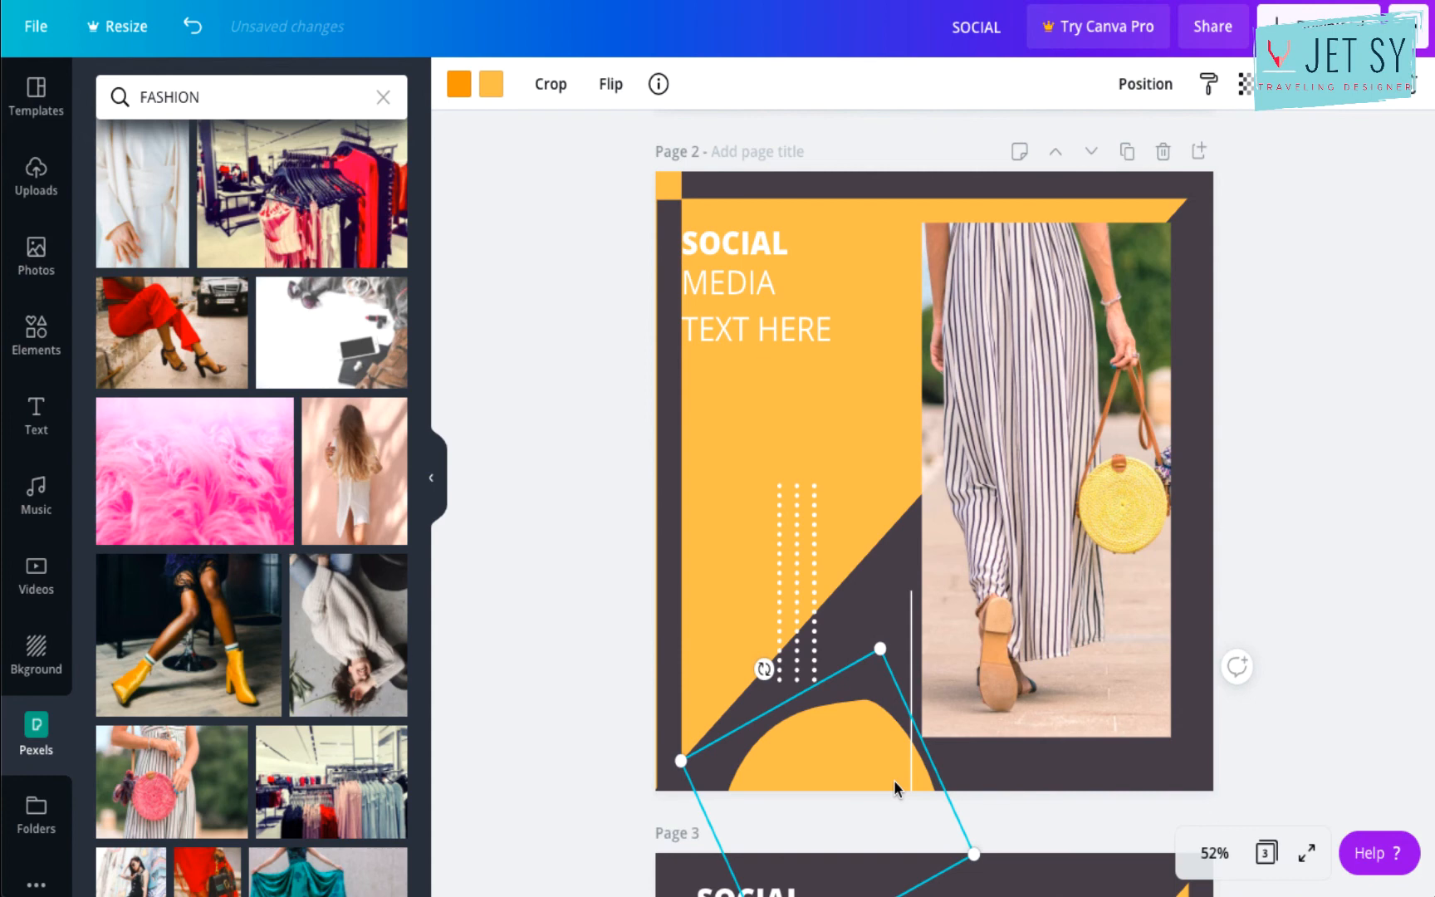
{"action": "left_click", "coordinate": [1151, 332]}
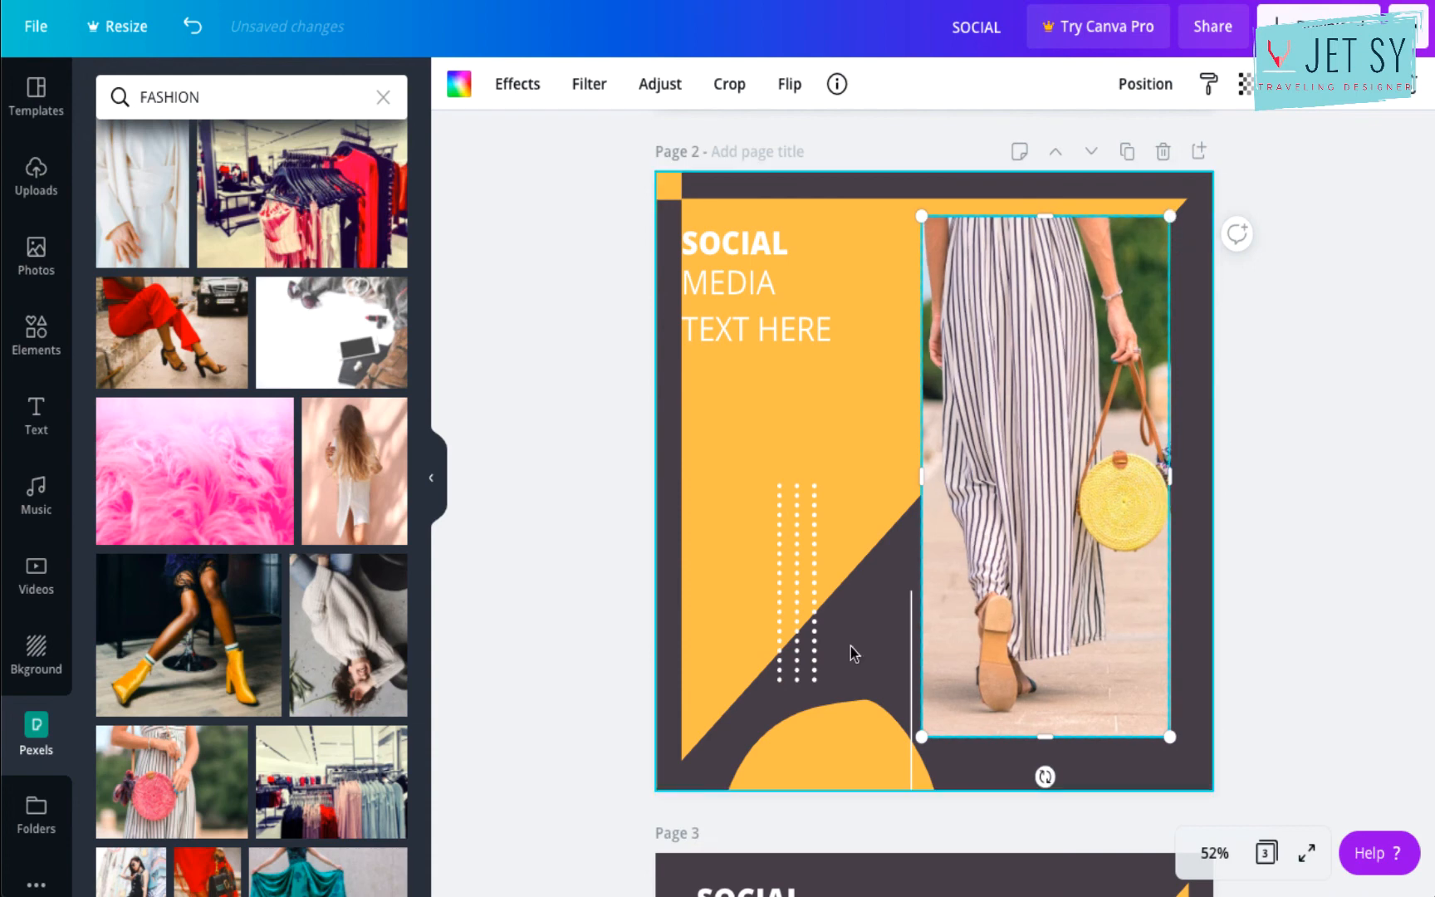
Select the three vertical dotted lines together and move them down and right so they overlap the orange blob.
{"action": "left_click", "coordinate": [791, 636]}
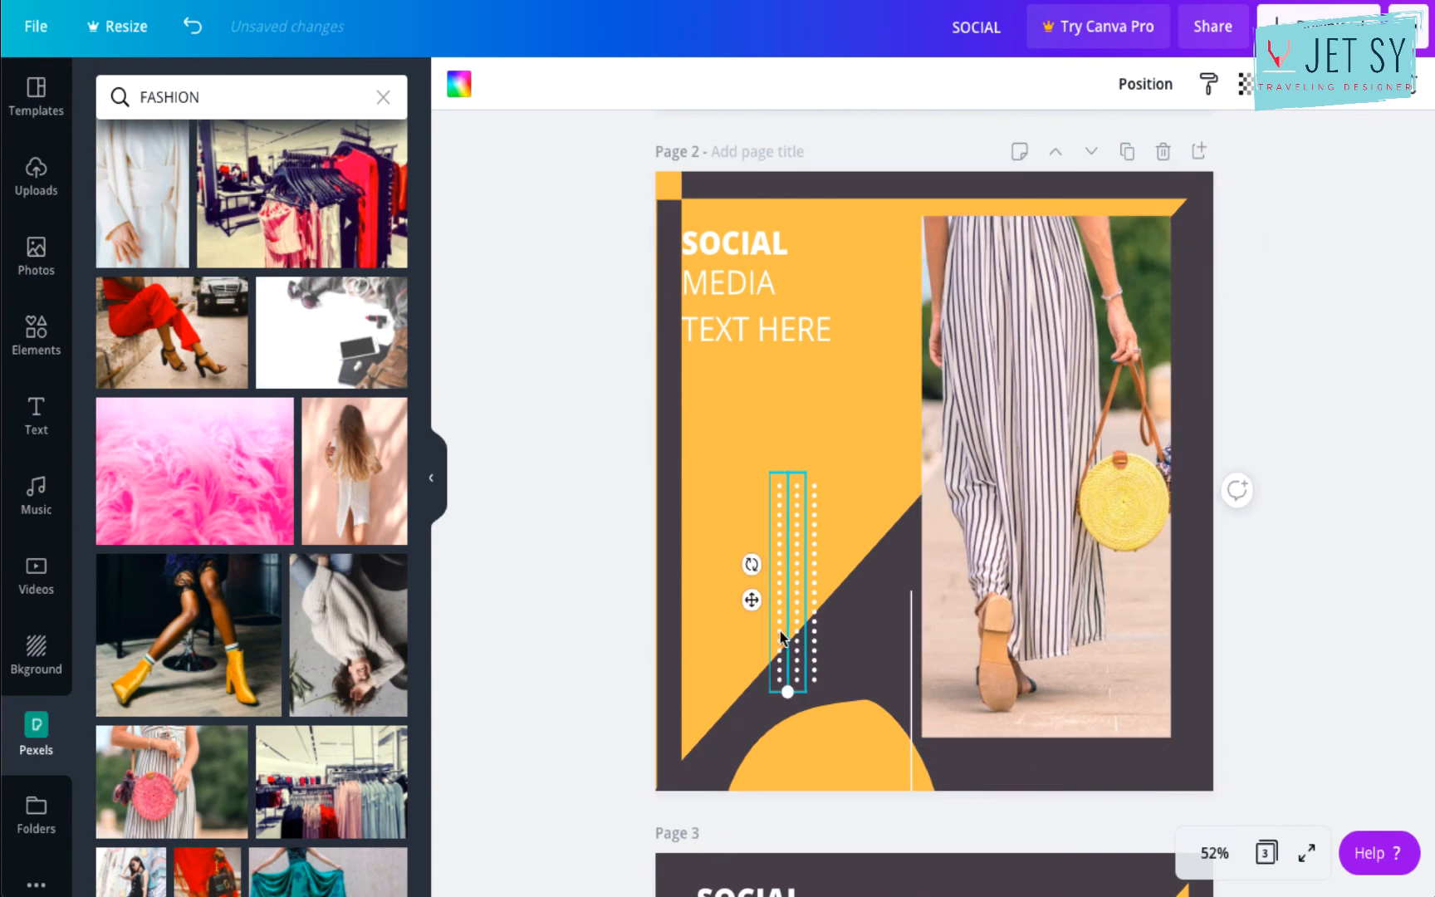
{"action": "left_click", "coordinate": [779, 638], "text": "shift"}
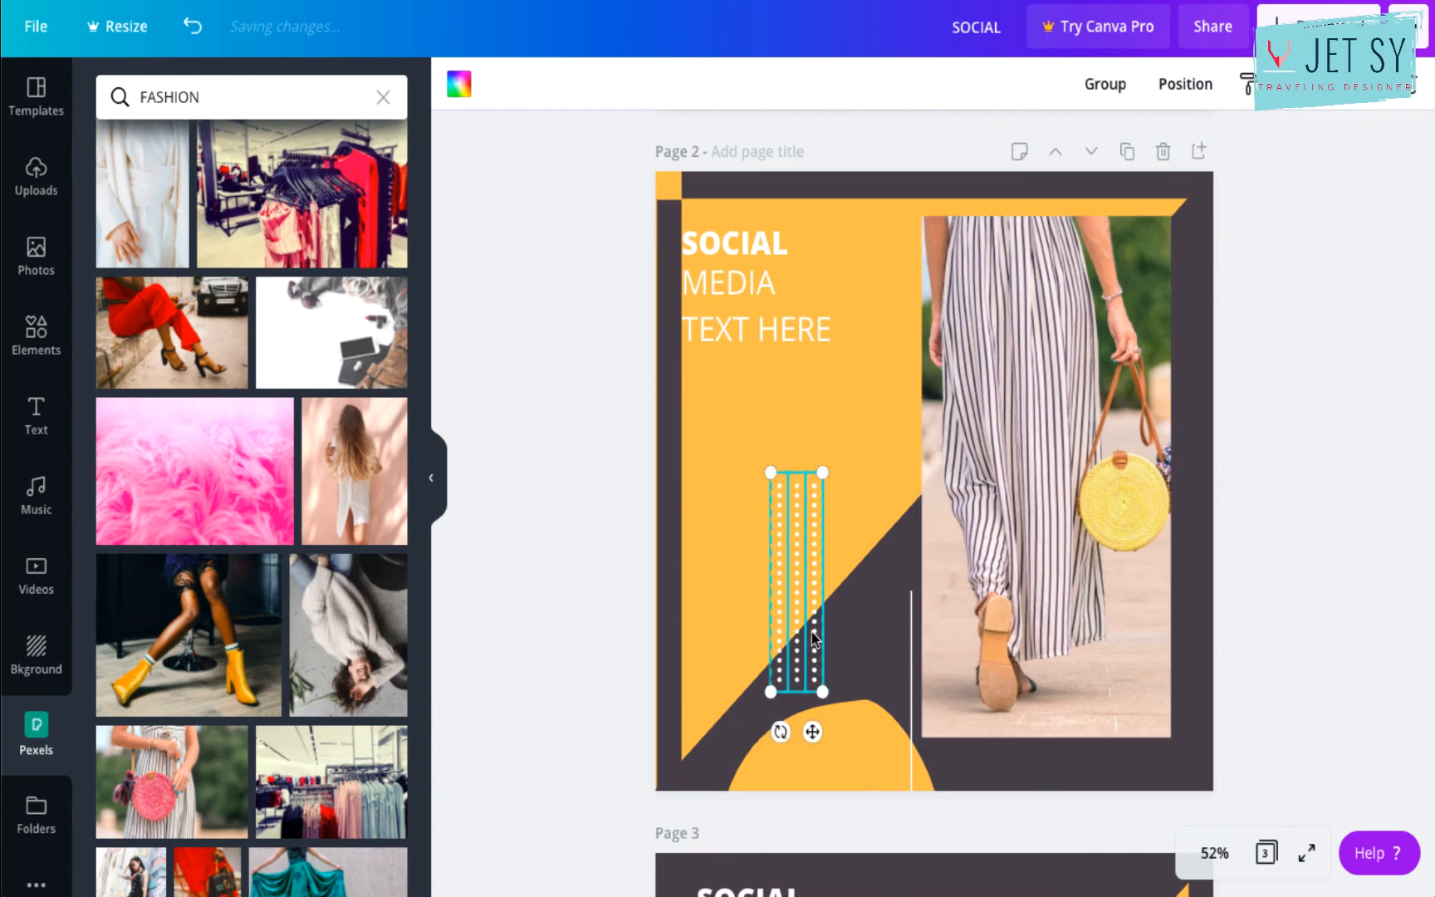
{"action": "left_click_drag", "start_coordinate": [808, 633], "coordinate": [866, 689]}
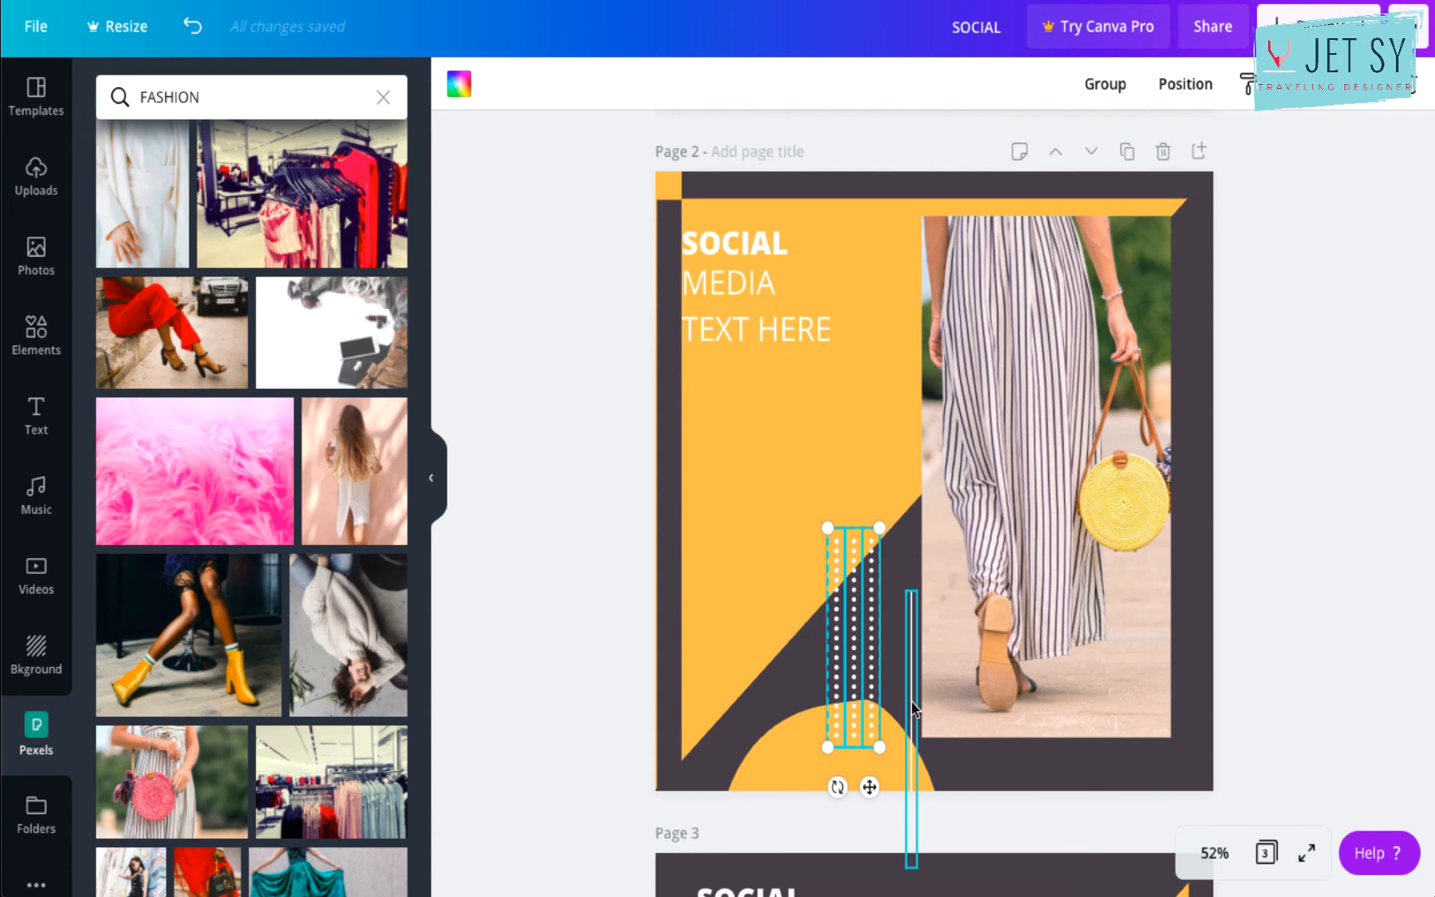
Check the vertical-photo layout in the Socmed 500.jpg reference in Finder, then return to Canva and shorten the photo frame from its lower edge.
{"action": "left_click", "coordinate": [1053, 542]}
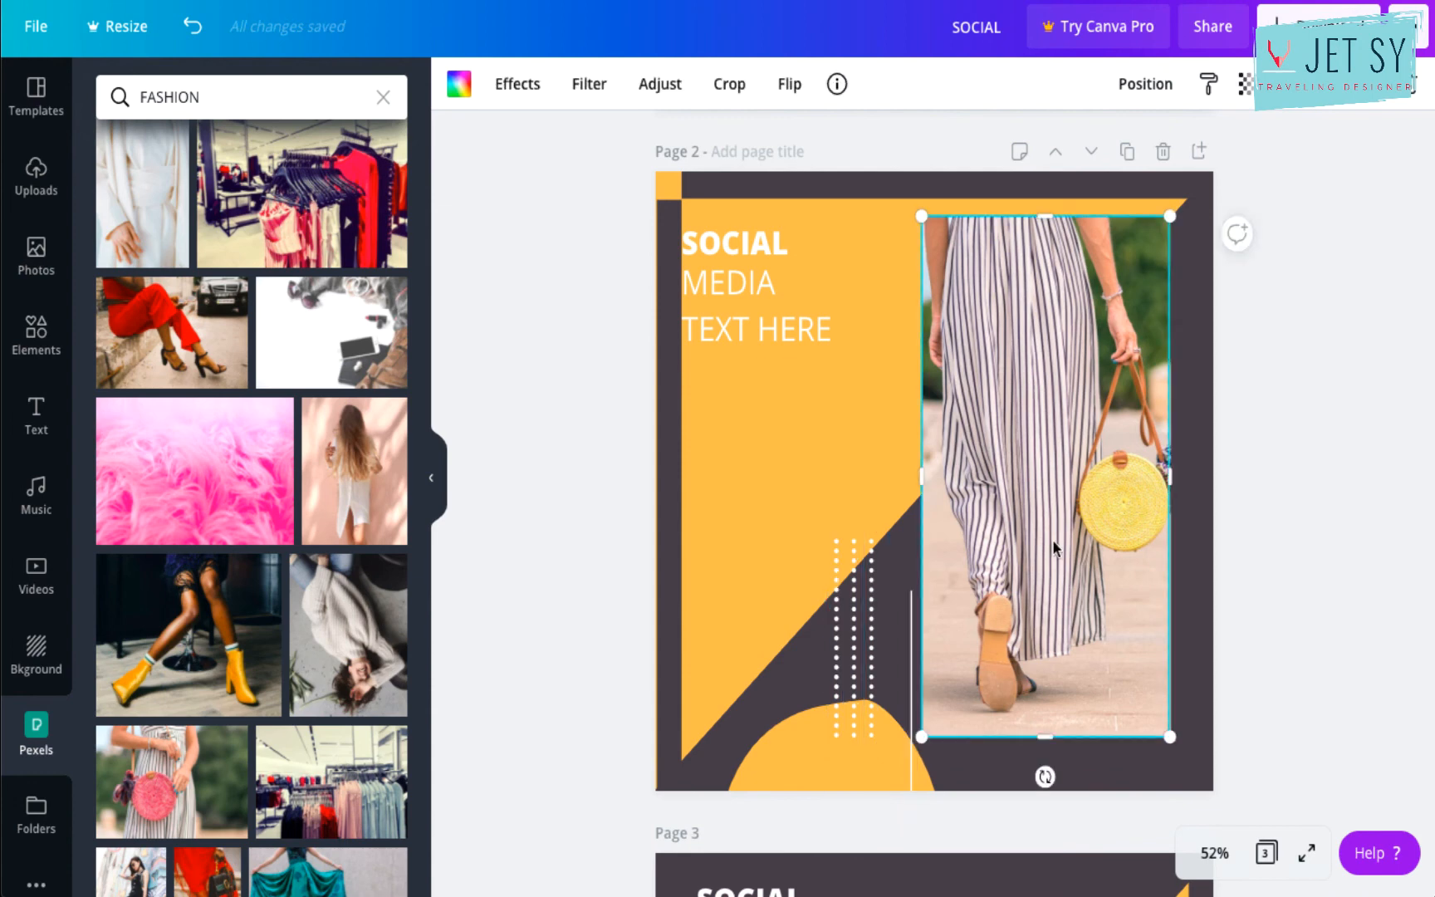
{"action": "key", "text": "super+Tab"}
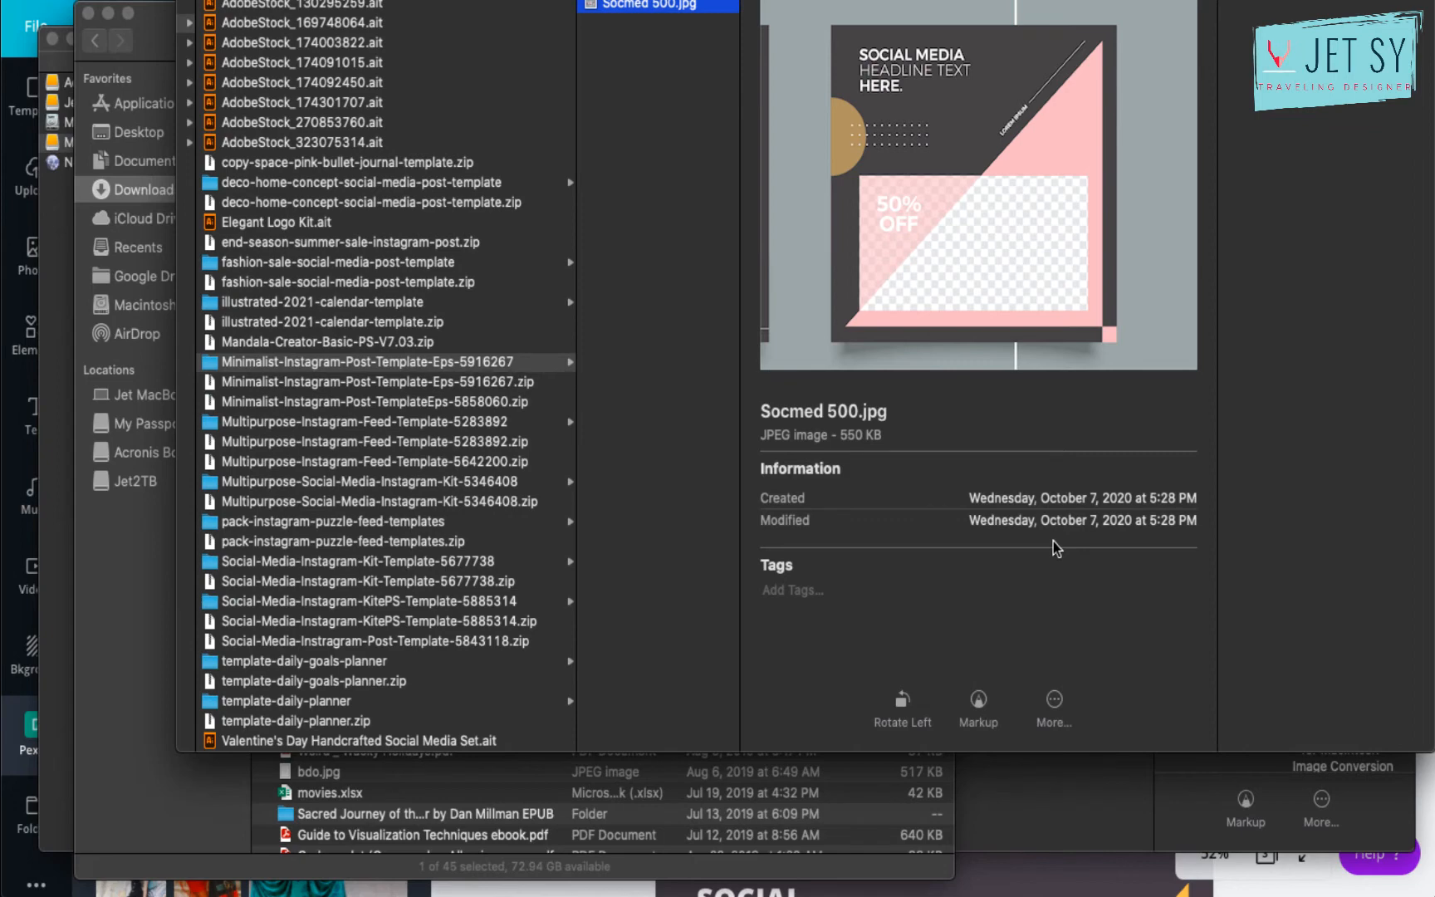
{"action": "scroll", "coordinate": [1017, 165], "scroll_direction": "left", "scroll_amount": 5}
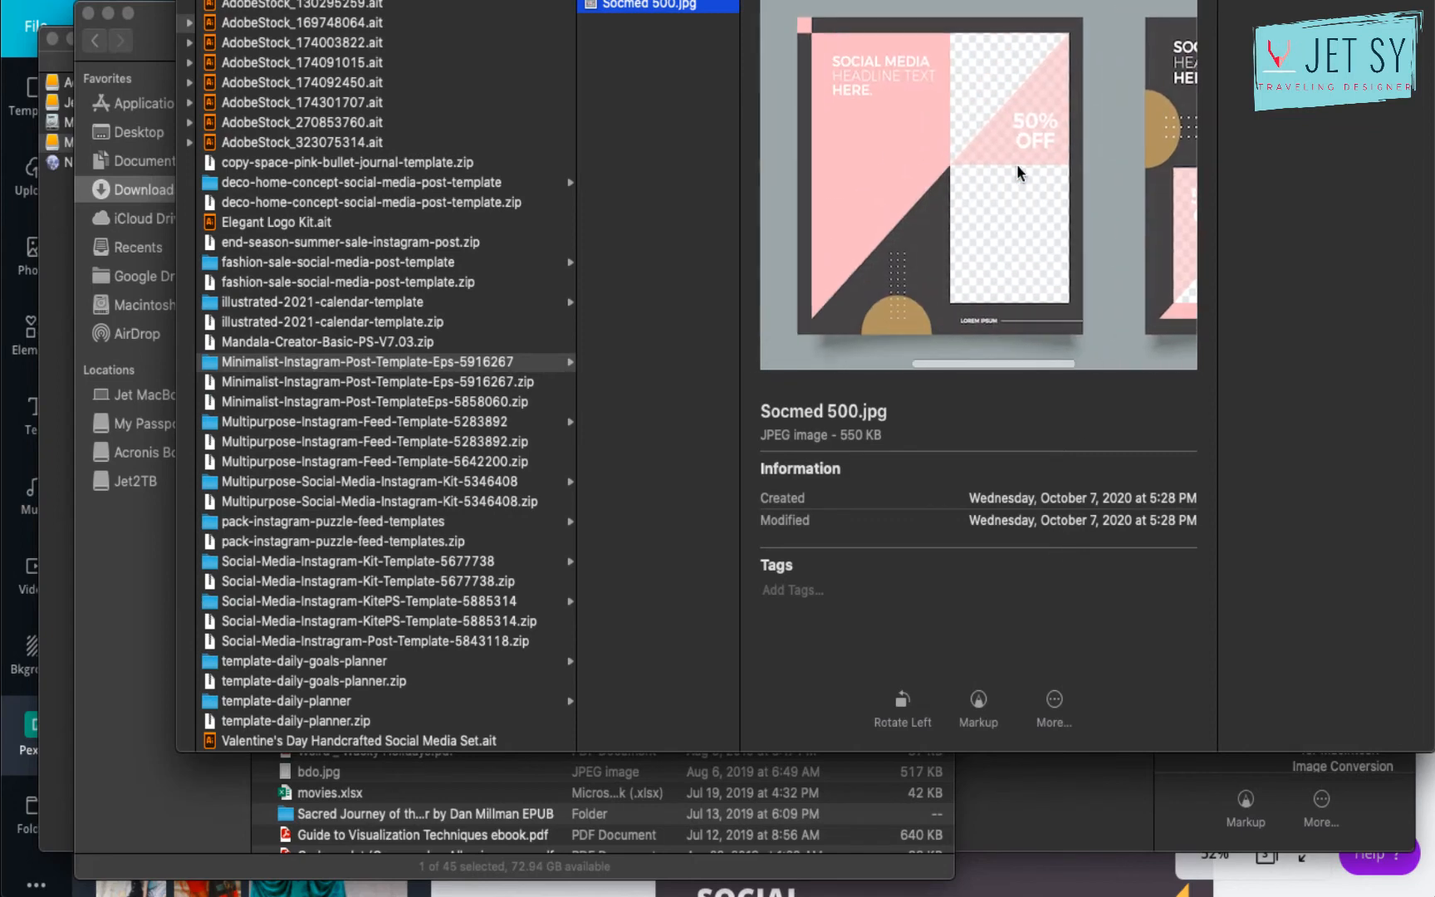
{"action": "key", "text": "super+Tab"}
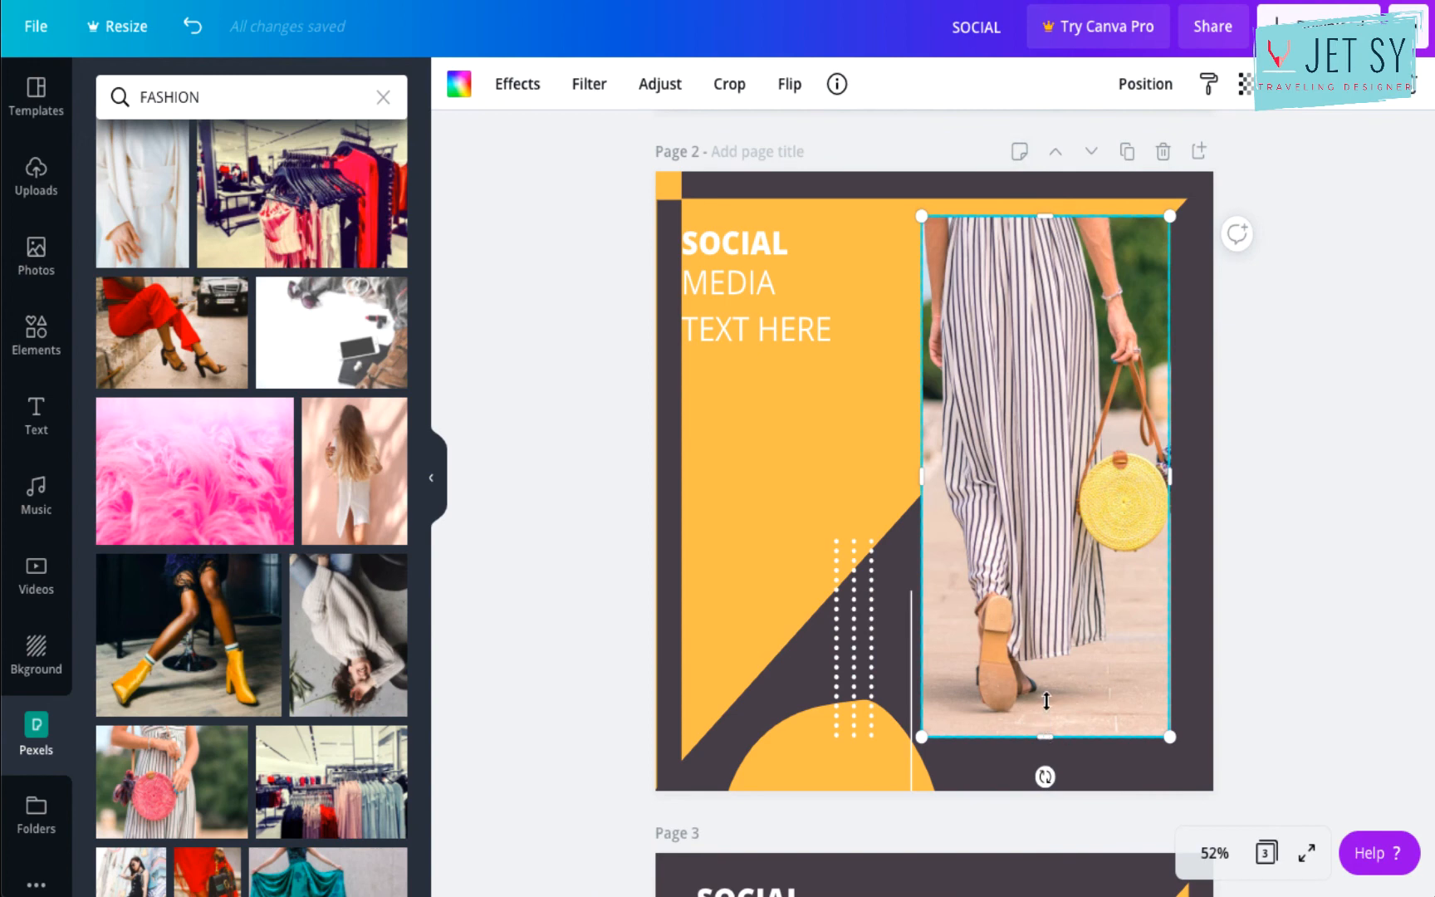
{"action": "left_click_drag", "start_coordinate": [1046, 701], "coordinate": [1047, 707]}
Rotate the thin white line on page 2 to horizontal and move it below the photo so it runs off the page's right edge.
{"action": "left_click", "coordinate": [910, 760]}
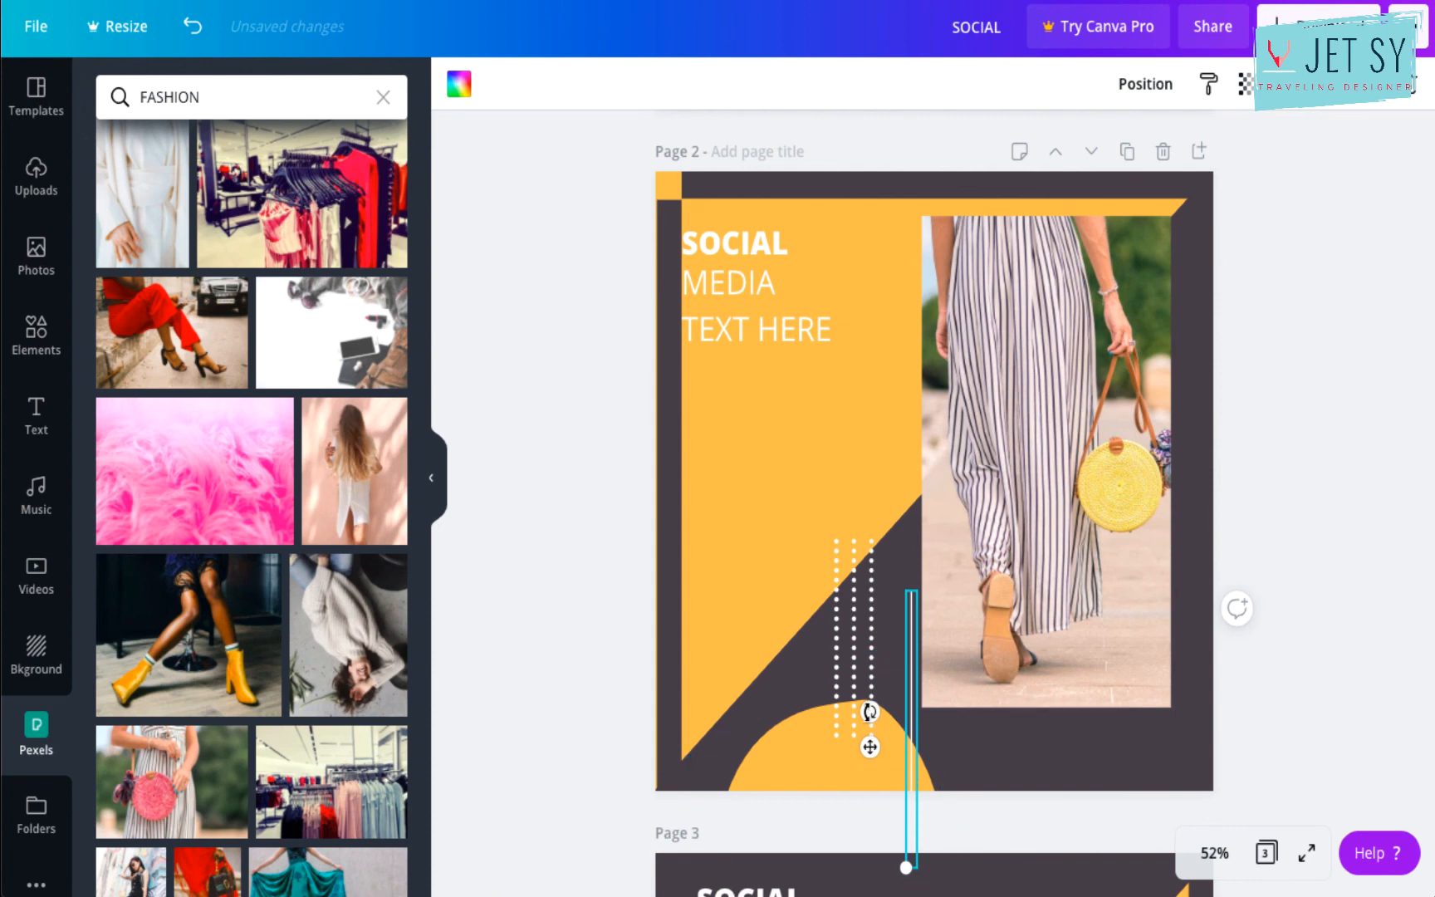
{"action": "left_click_drag", "start_coordinate": [852, 718], "coordinate": [894, 831]}
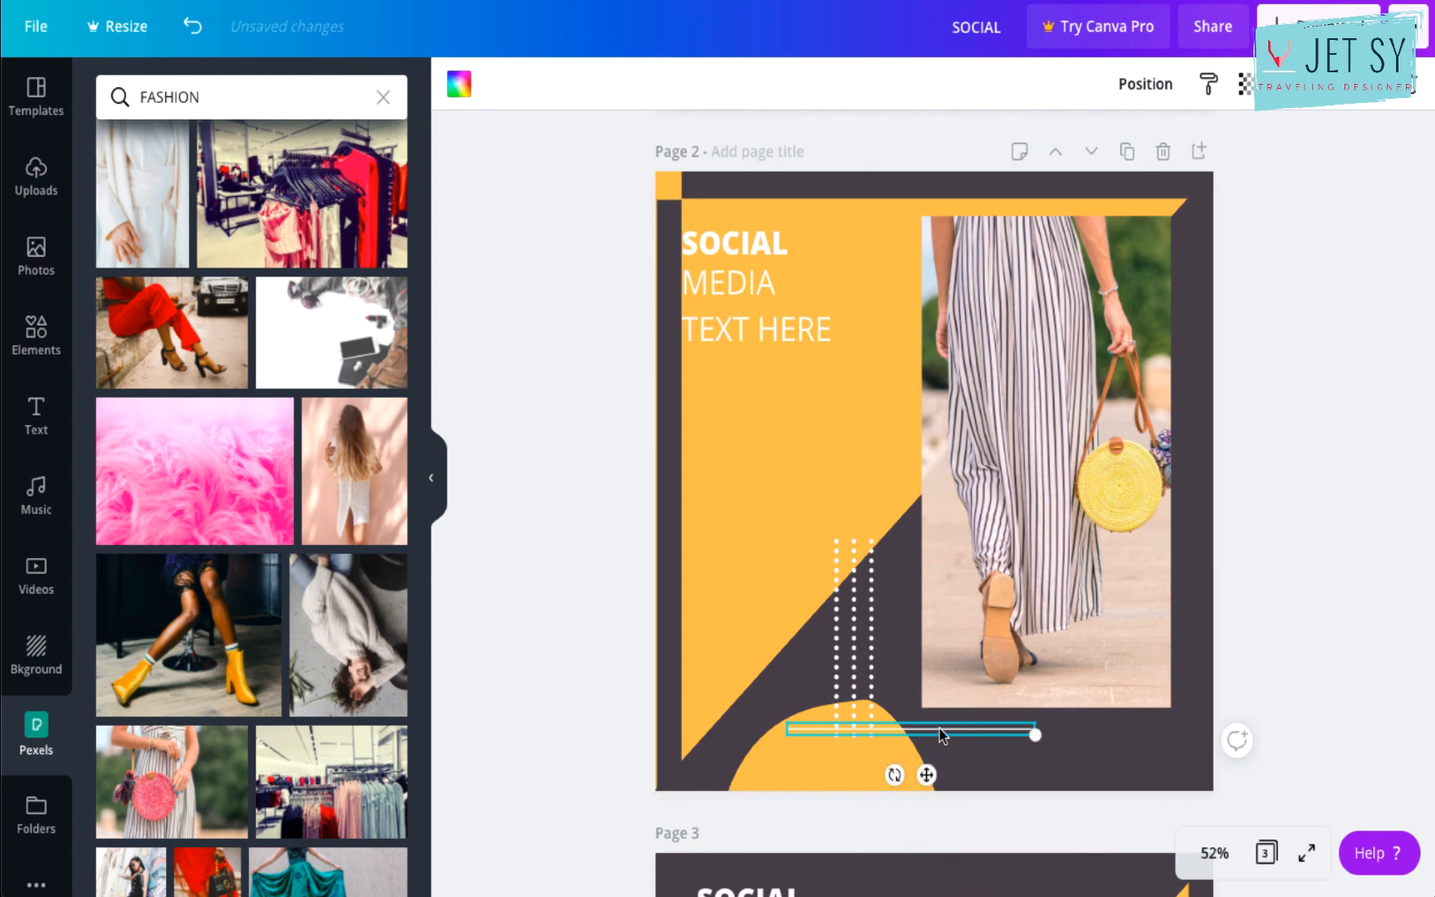
{"action": "left_click_drag", "start_coordinate": [941, 734], "coordinate": [1218, 744]}
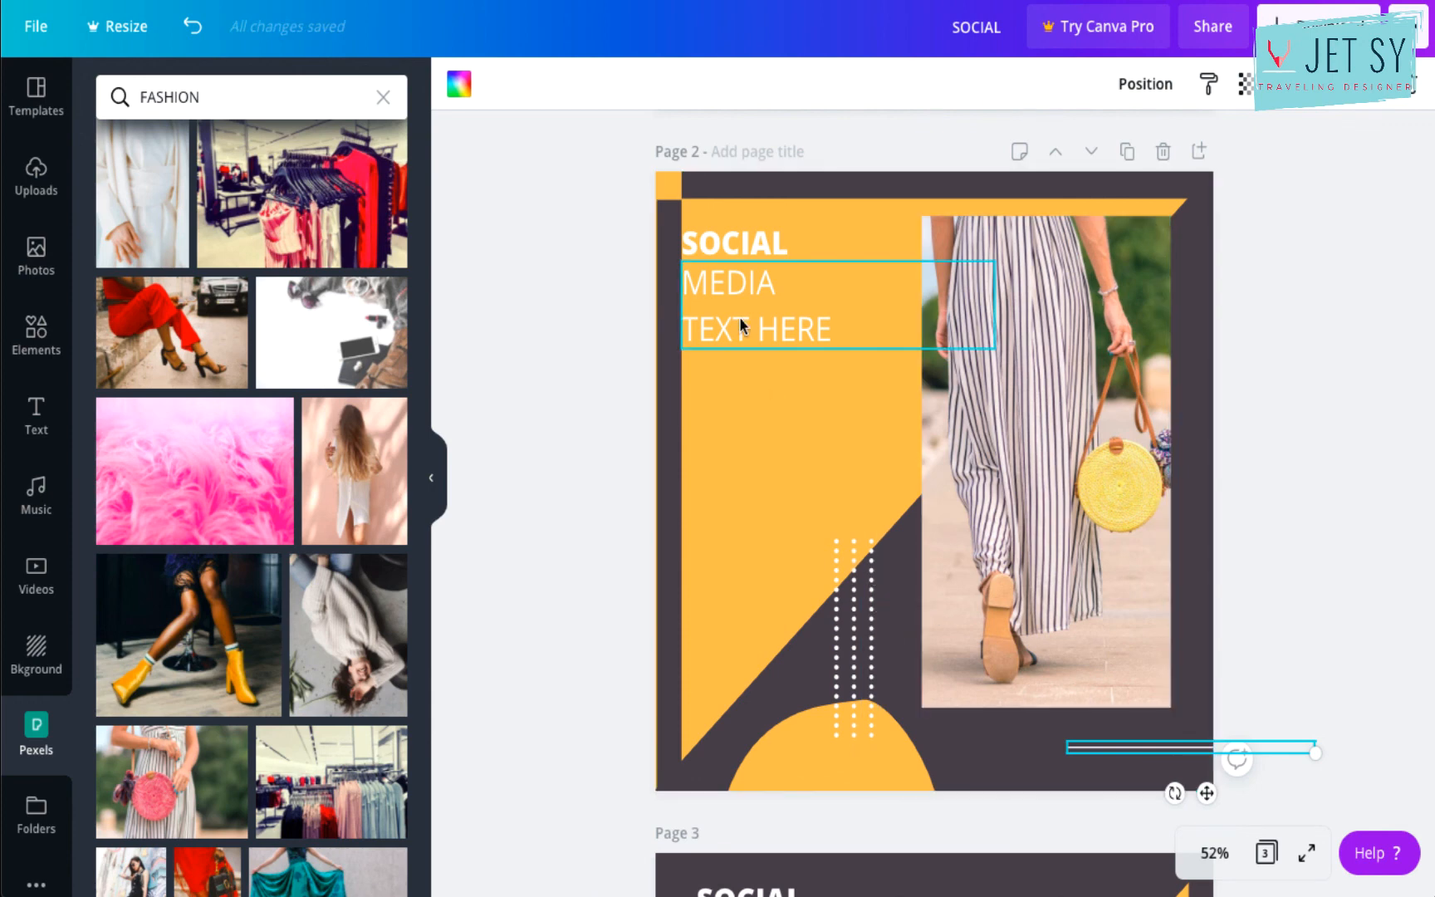
Select both heading text boxes on page 2 and move them slightly right, away from the dark vertical bar.
{"action": "left_click", "coordinate": [752, 260]}
{"action": "left_click", "coordinate": [752, 239], "text": "shift"}
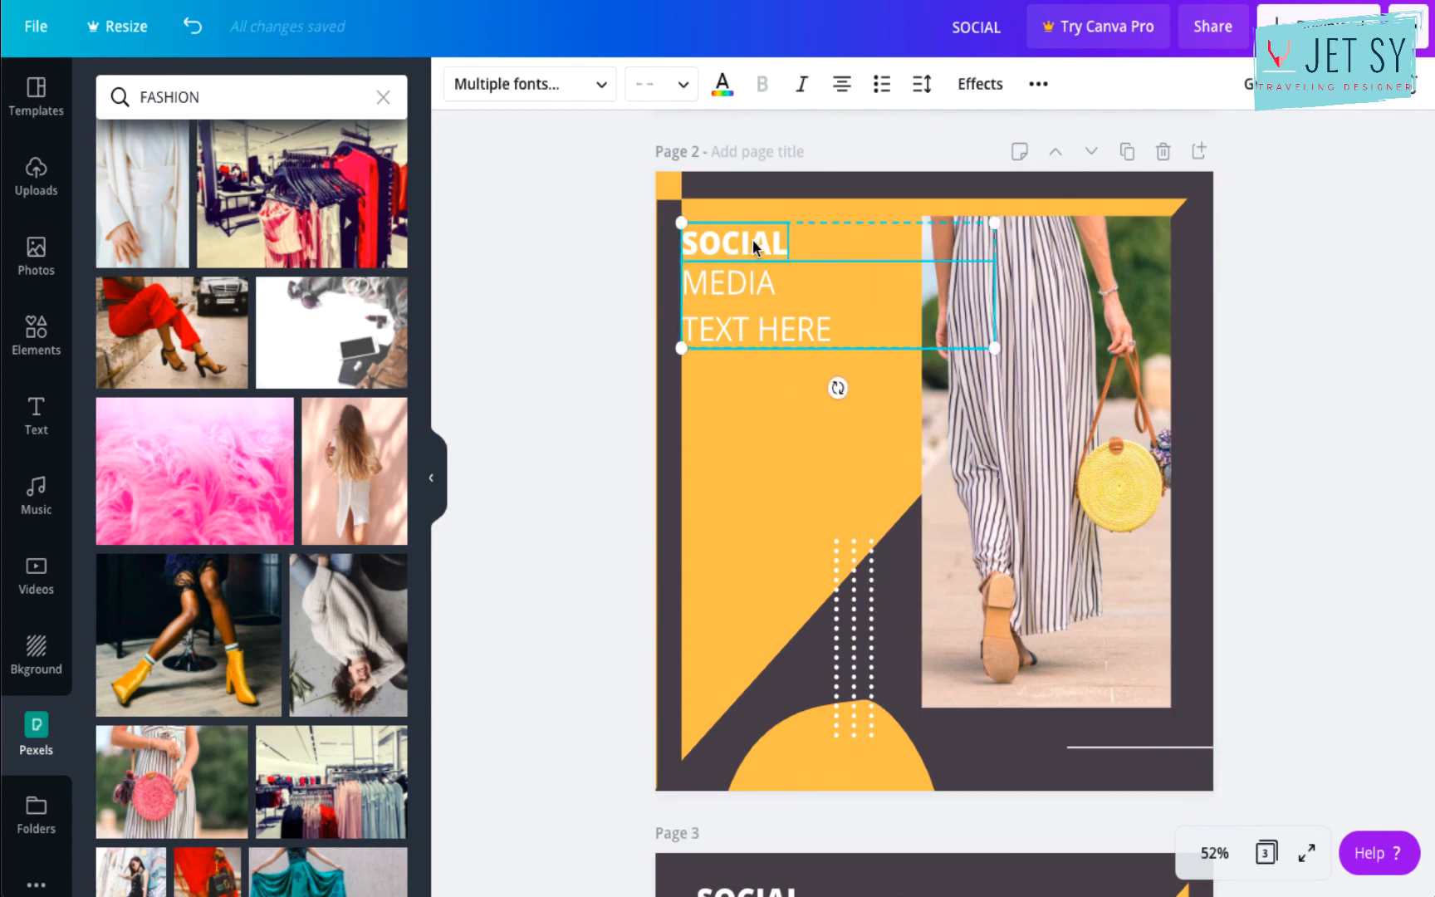
{"action": "left_click_drag", "start_coordinate": [787, 244], "coordinate": [774, 242]}
Copy page 3's MEDIA TEXT HERE text box onto page 2 near the photo's lower edge and change its text to "SOME TEXT HERE".
{"action": "scroll", "coordinate": [915, 607], "scroll_direction": "down", "scroll_amount": 5}
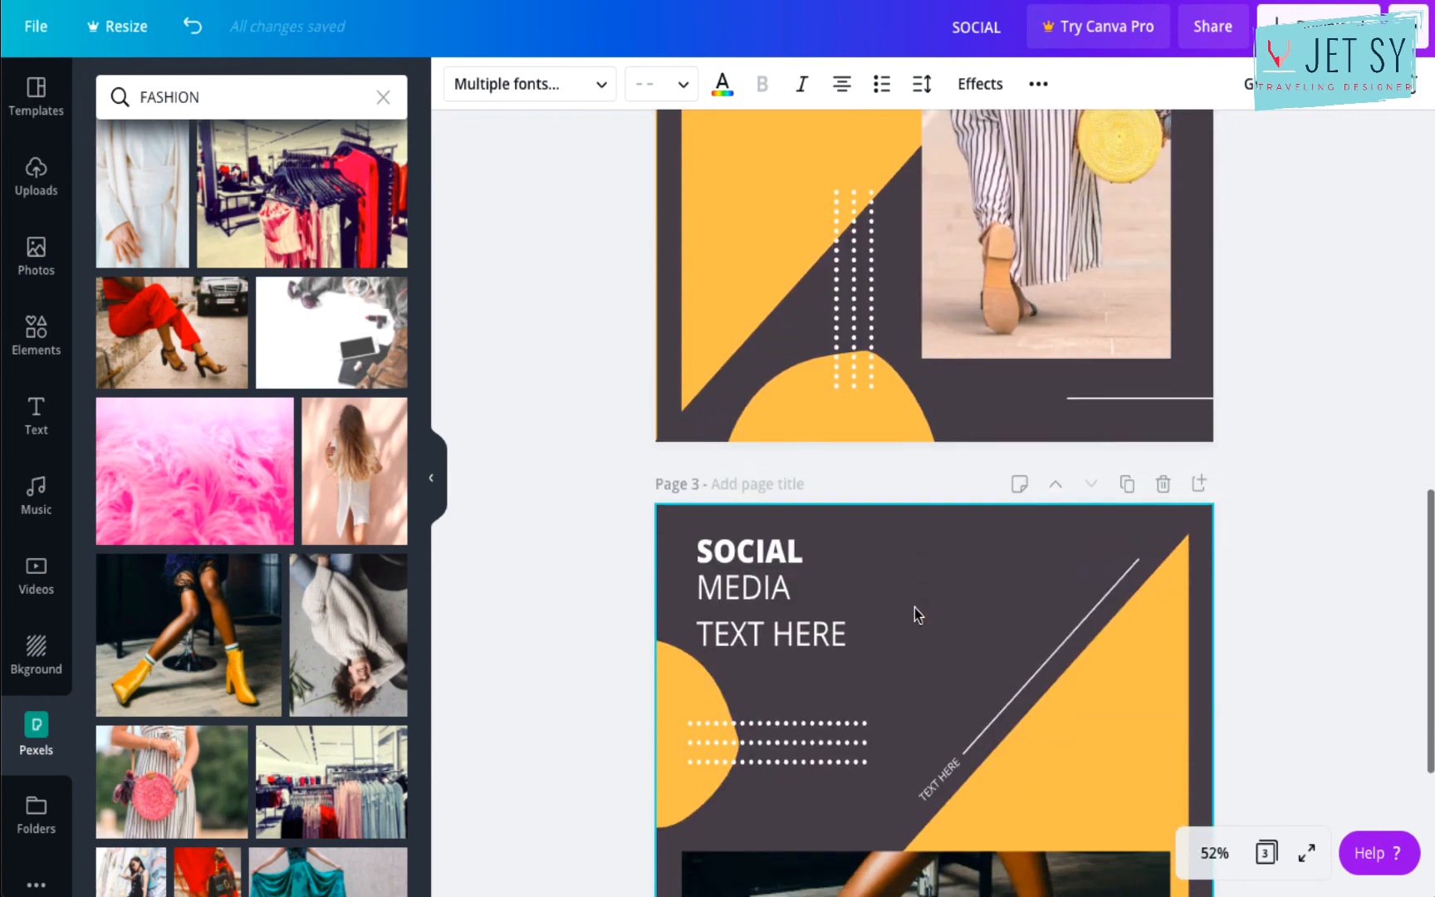
{"action": "left_click", "coordinate": [938, 779]}
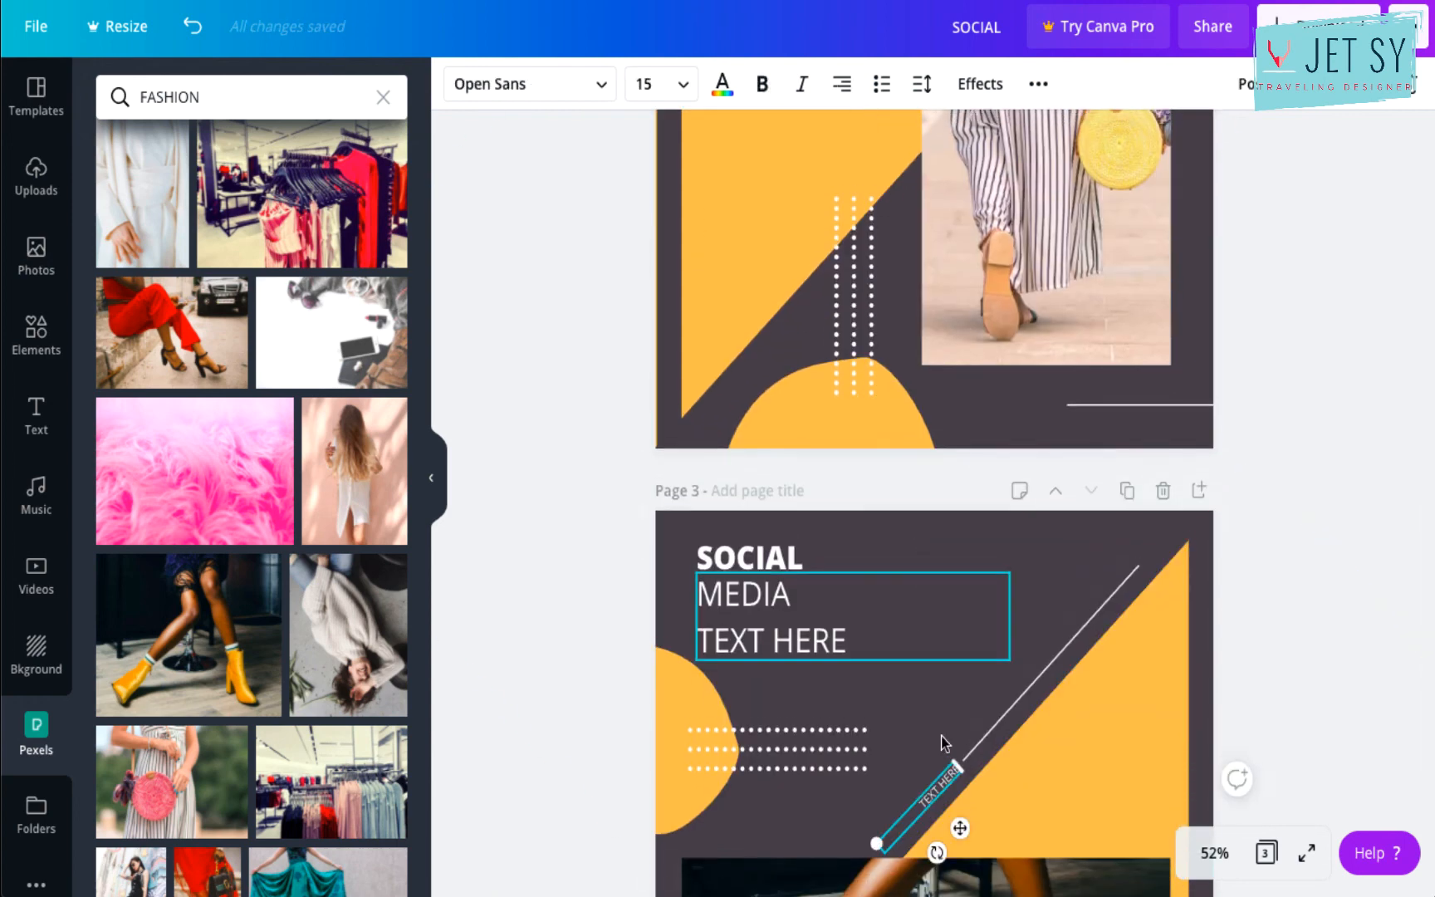
{"action": "scroll", "coordinate": [941, 736], "scroll_direction": "up", "scroll_amount": 2}
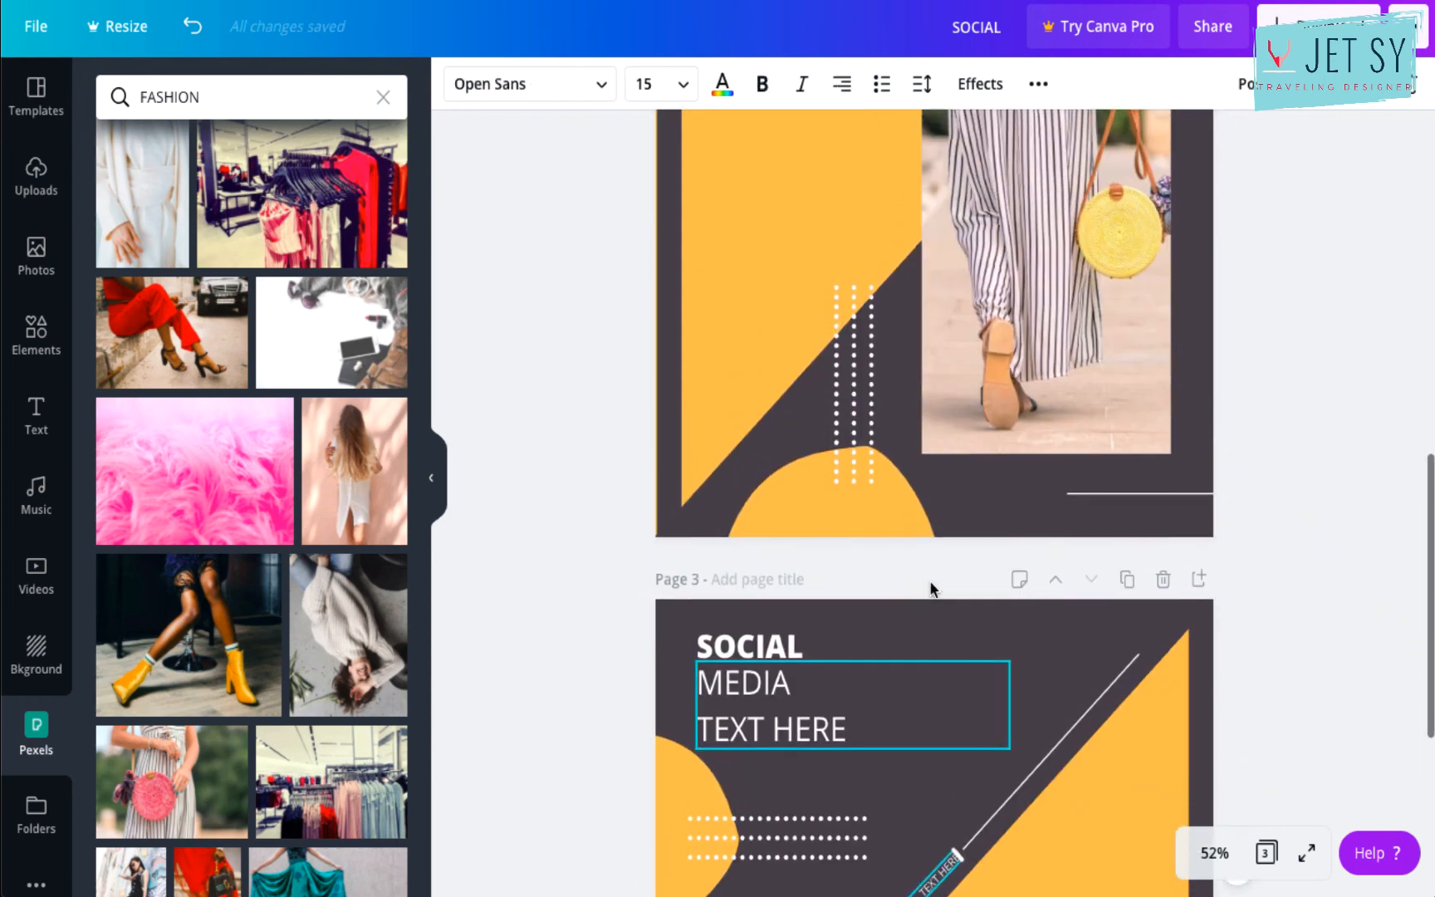
{"action": "left_click", "coordinate": [793, 725]}
{"action": "left_click_drag", "start_coordinate": [793, 725], "coordinate": [815, 753]}
{"action": "left_click_drag", "start_coordinate": [913, 563], "coordinate": [993, 502]}
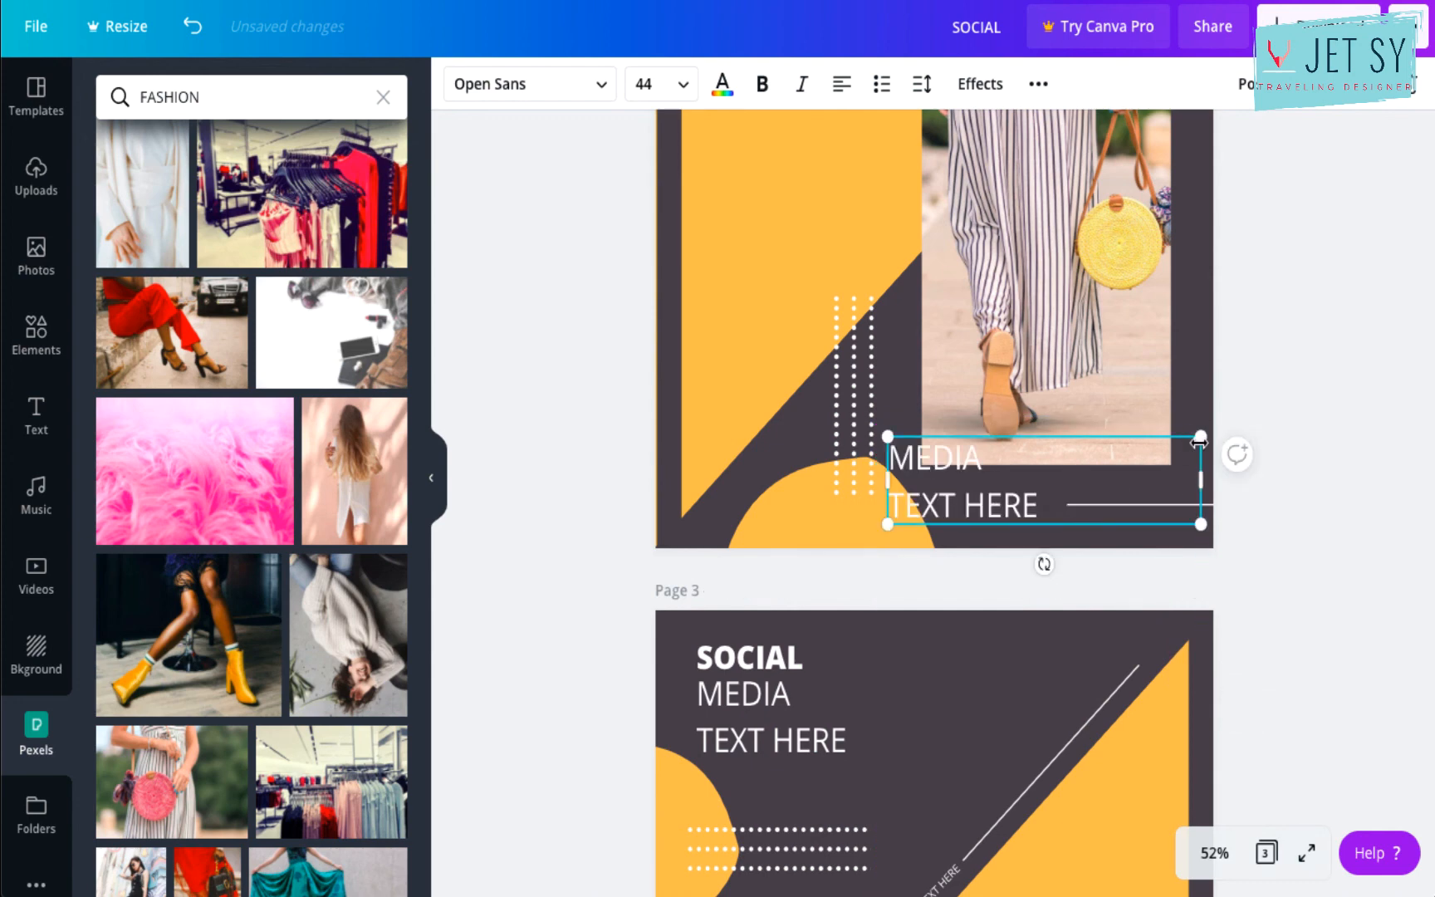
{"action": "double_click", "coordinate": [918, 472]}
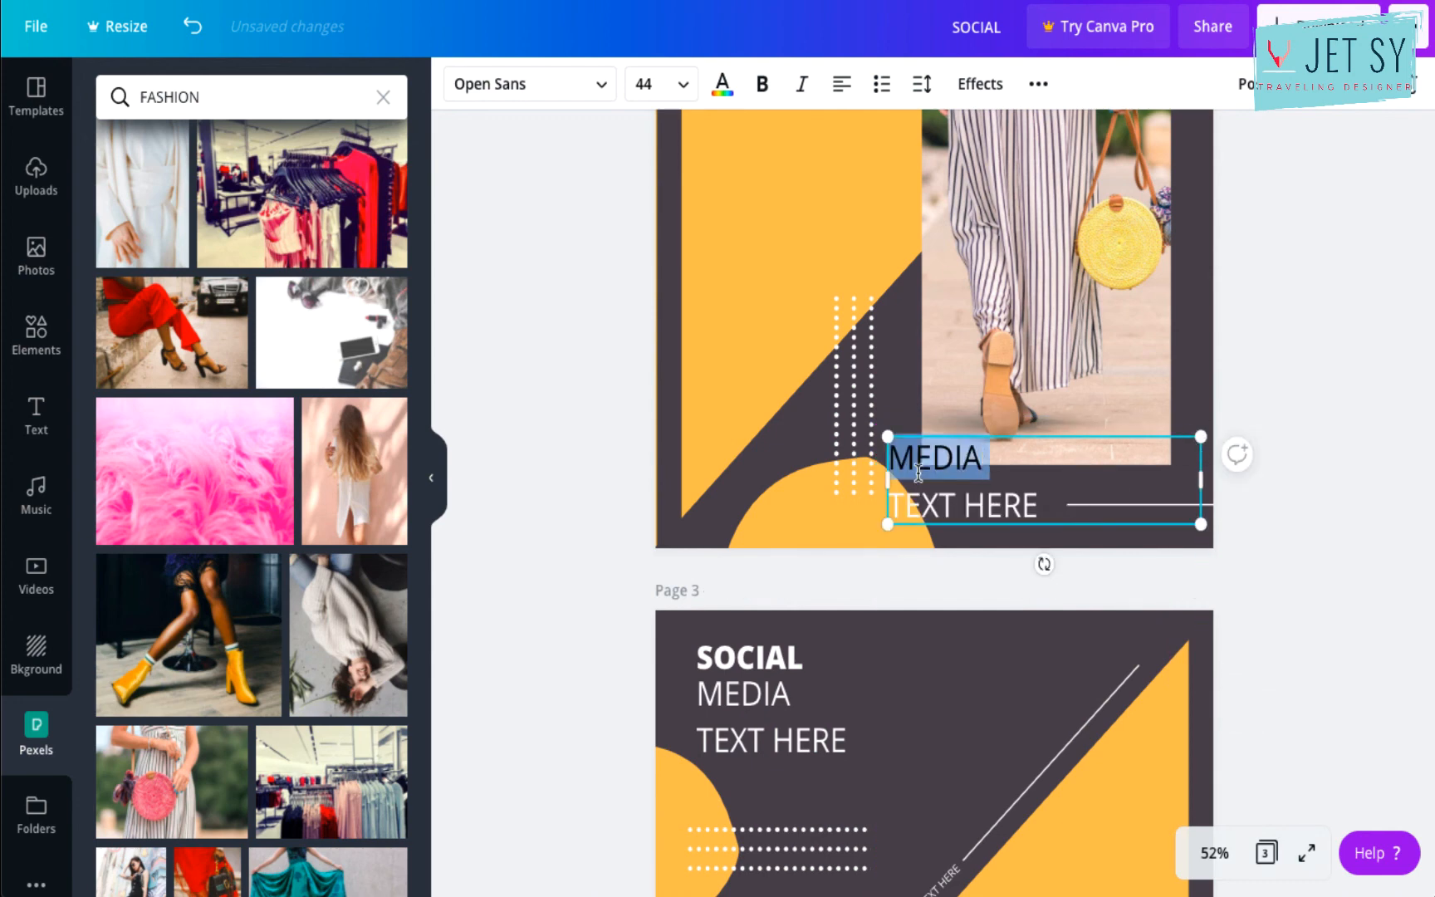
{"action": "type", "text": "SOME TEXT HERE"}
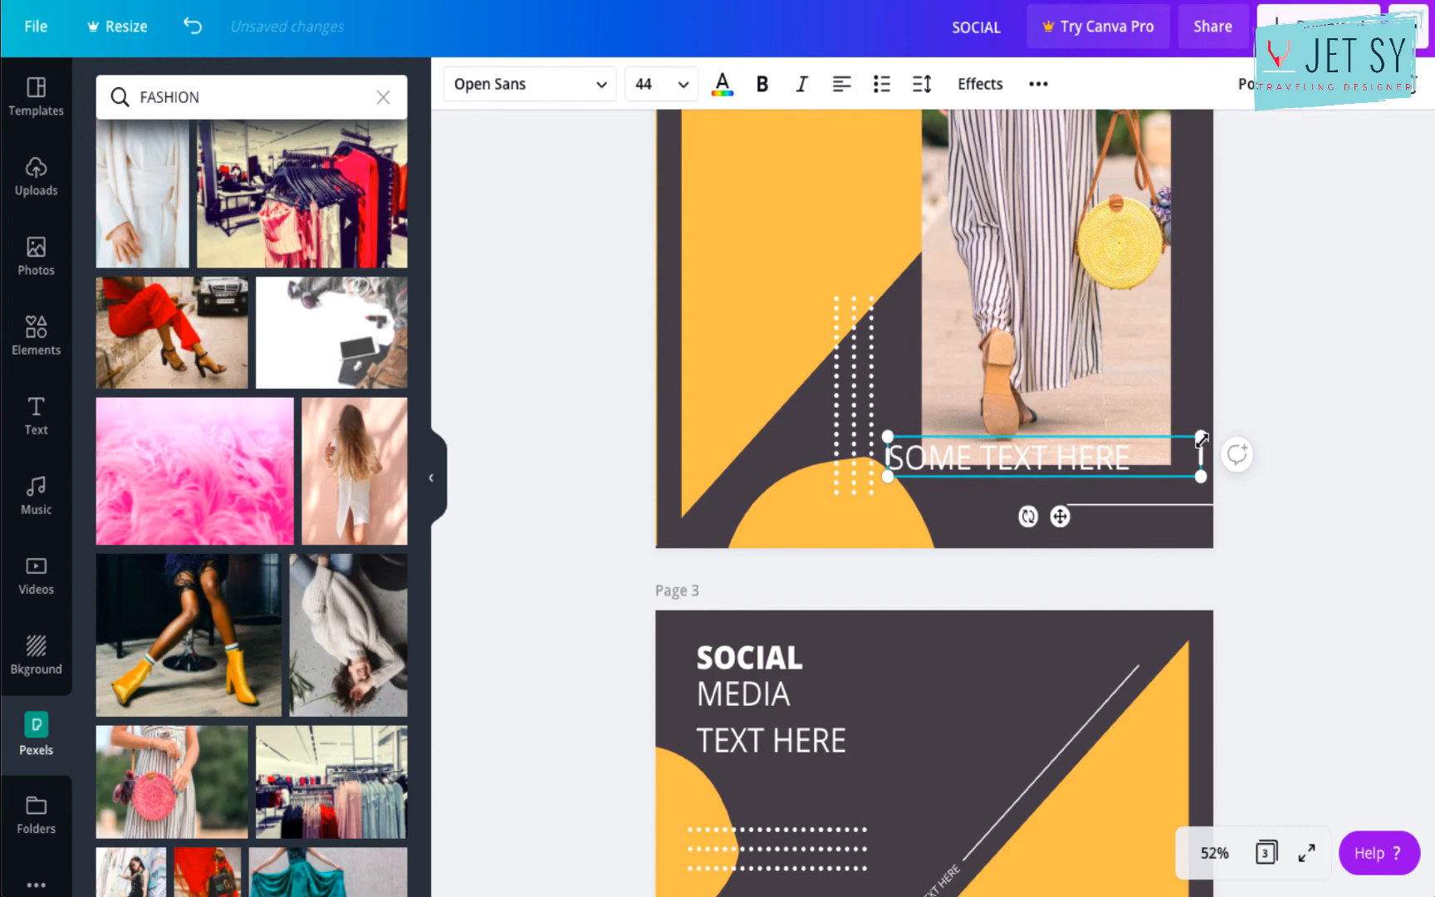
Shrink the SOME TEXT HERE label to size 14.8, right-align it and place it just left of the horizontal white line.
{"action": "left_click_drag", "start_coordinate": [1201, 437], "coordinate": [995, 467]}
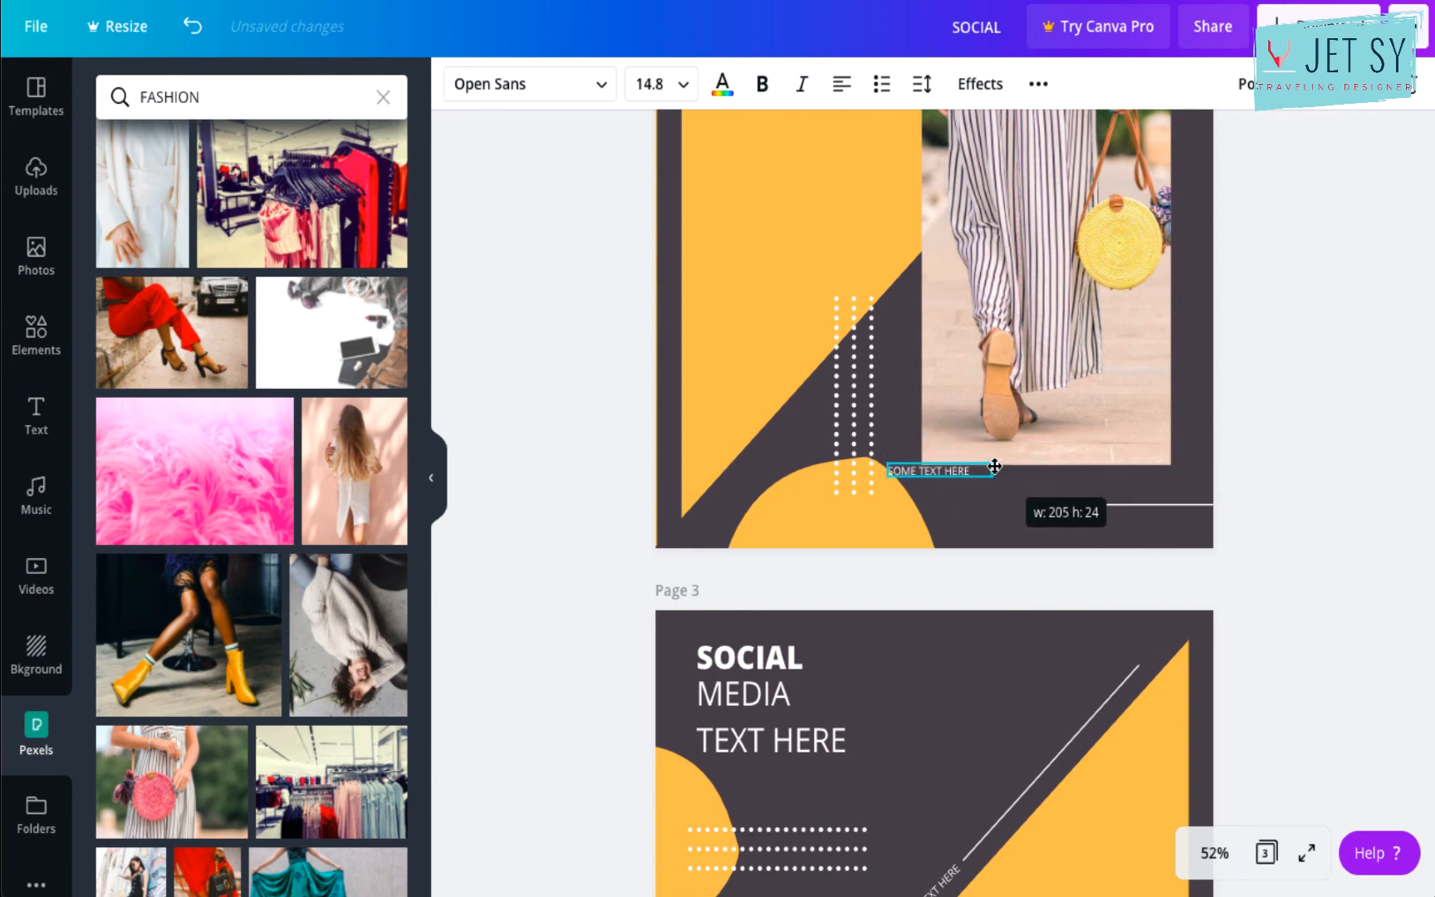
{"action": "left_click", "coordinate": [843, 85]}
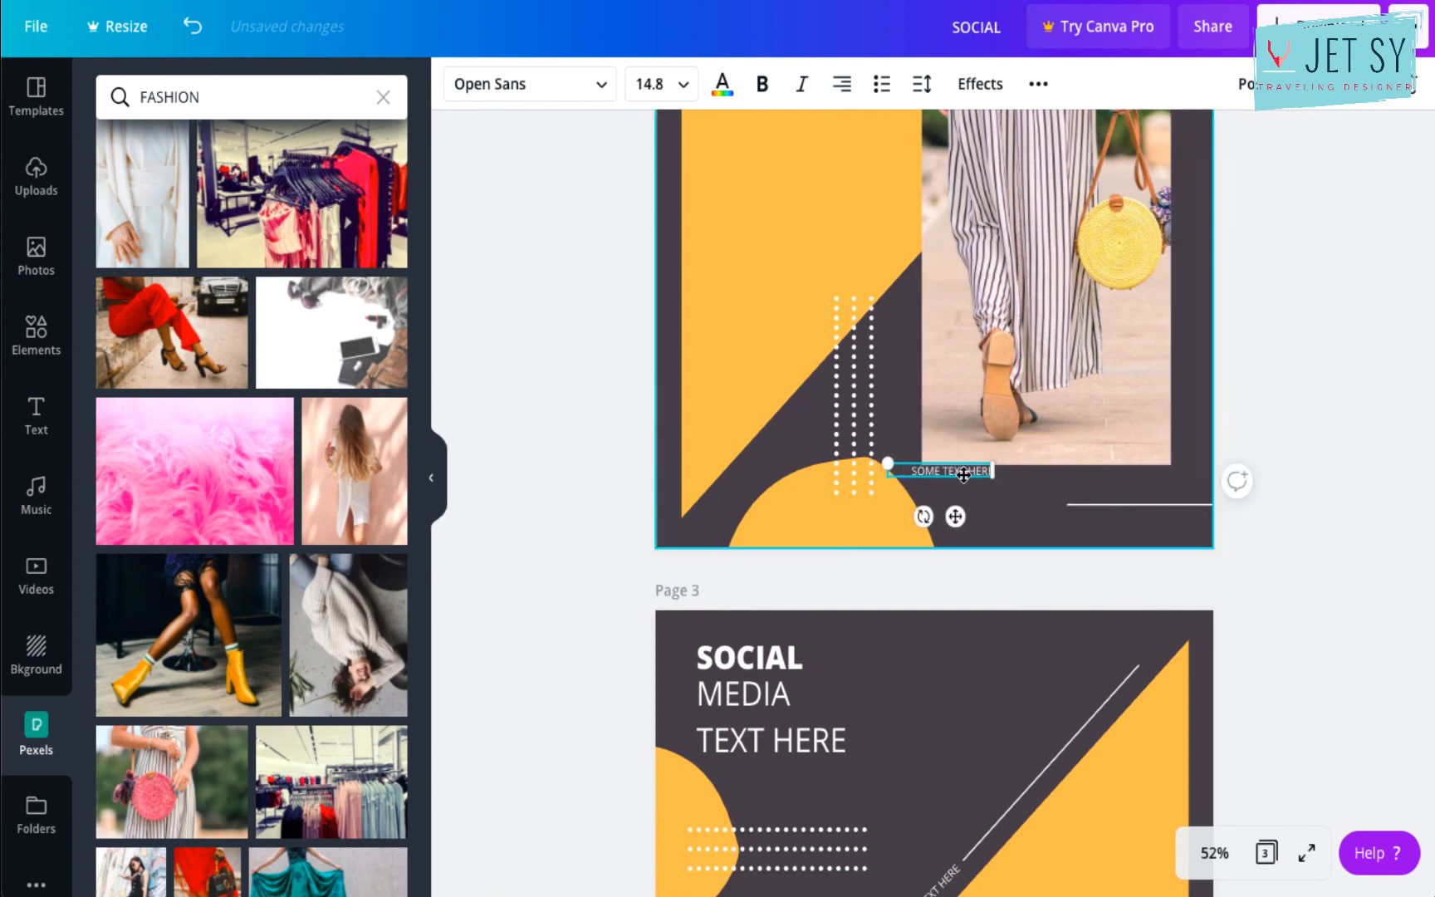
{"action": "left_click_drag", "start_coordinate": [956, 516], "coordinate": [1026, 545]}
{"action": "left_click", "coordinate": [1235, 390]}
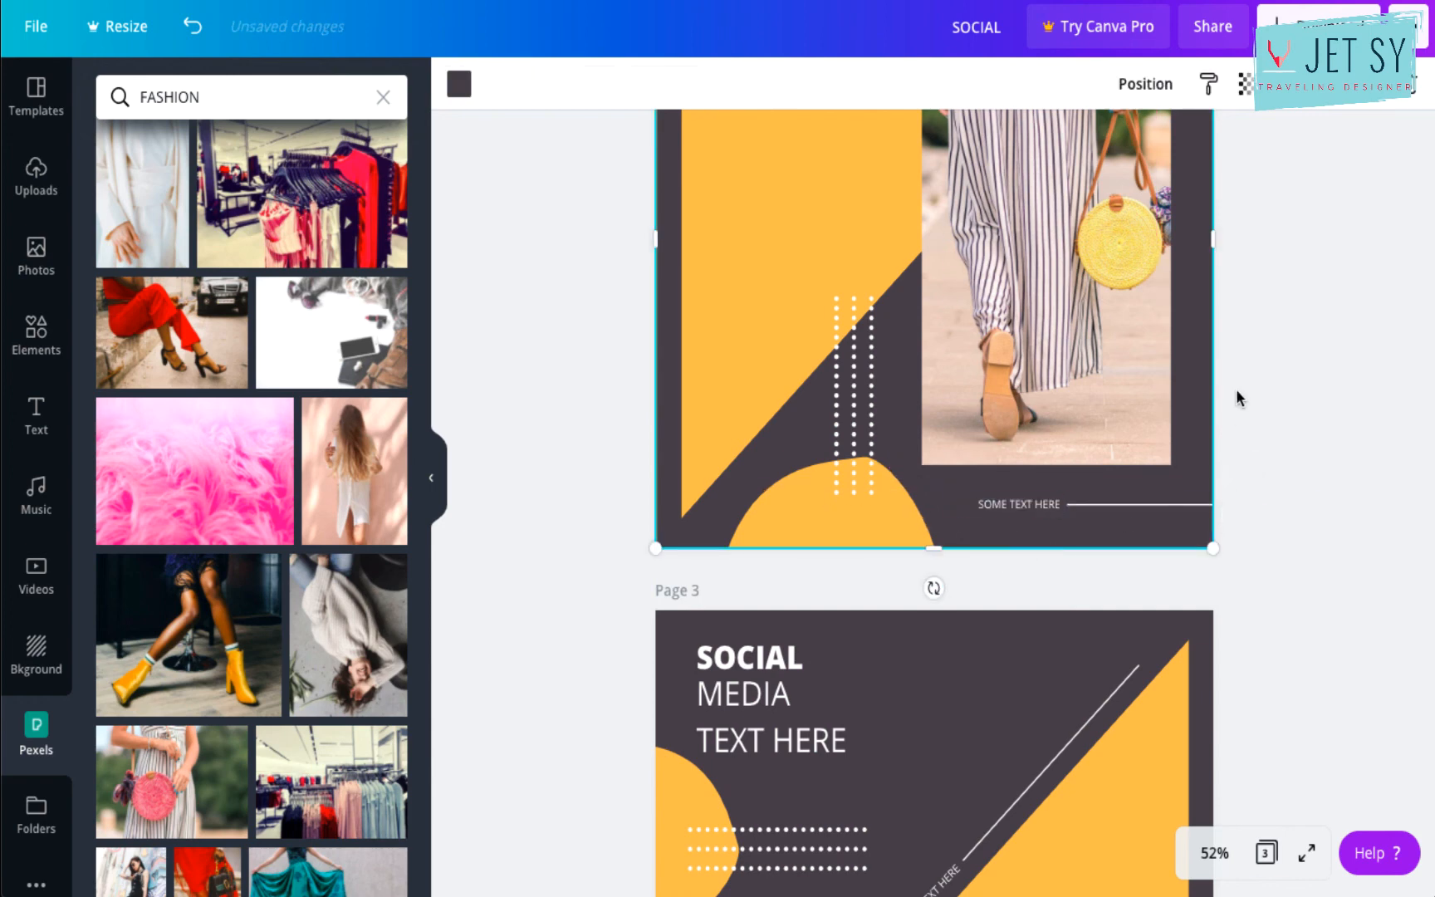
Replace page 2's striped-trousers photo with the Pexels photo of a barefoot woman in a floral dress.
{"action": "scroll", "coordinate": [1237, 379], "scroll_direction": "up", "scroll_amount": 2}
{"action": "scroll", "coordinate": [1237, 381], "scroll_direction": "up", "scroll_amount": 2}
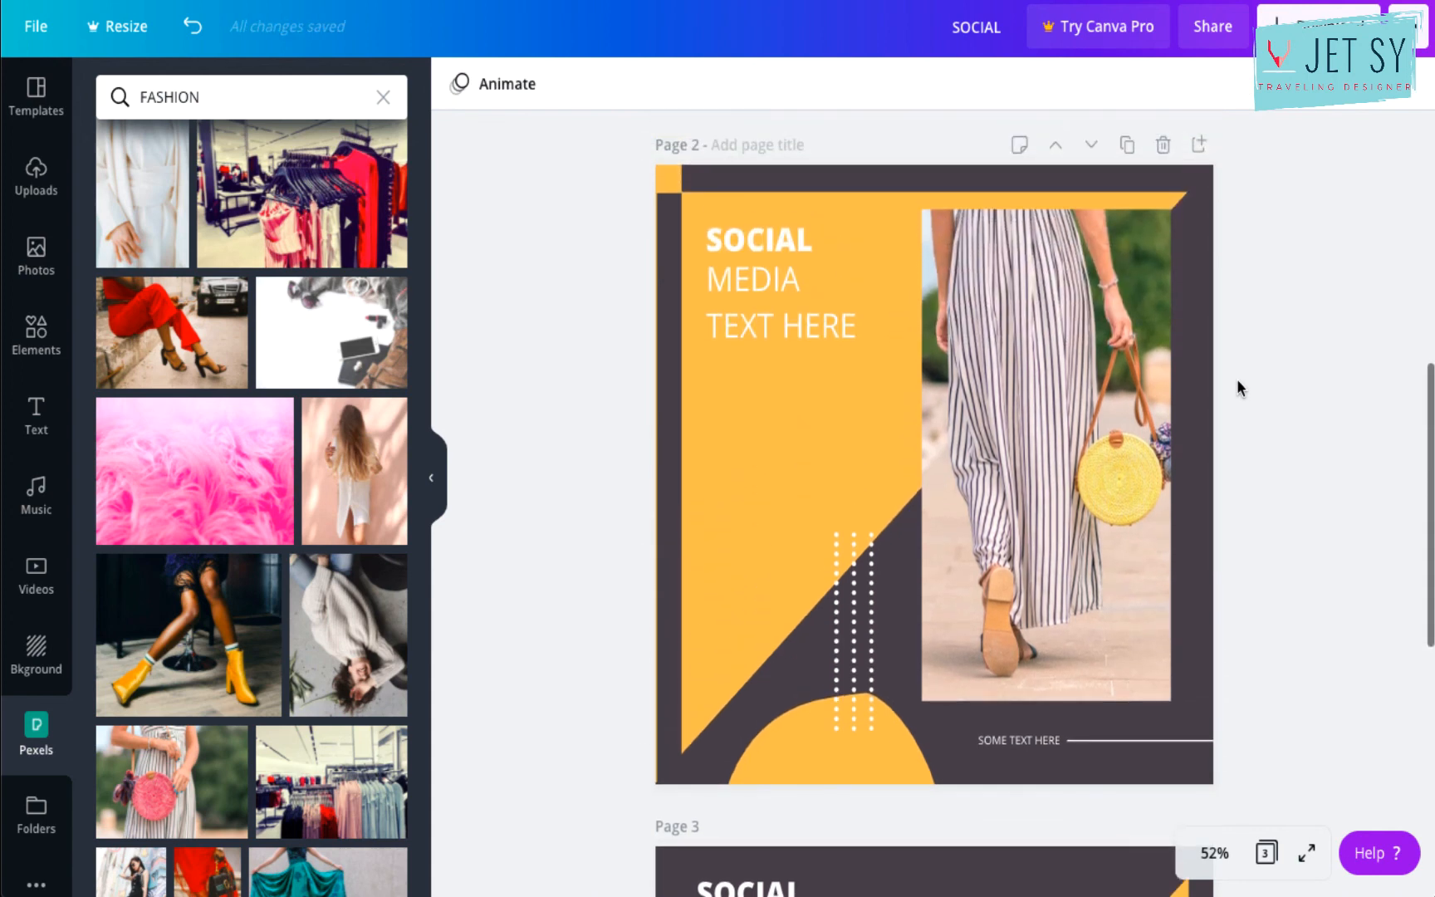
{"action": "double_click", "coordinate": [1077, 384]}
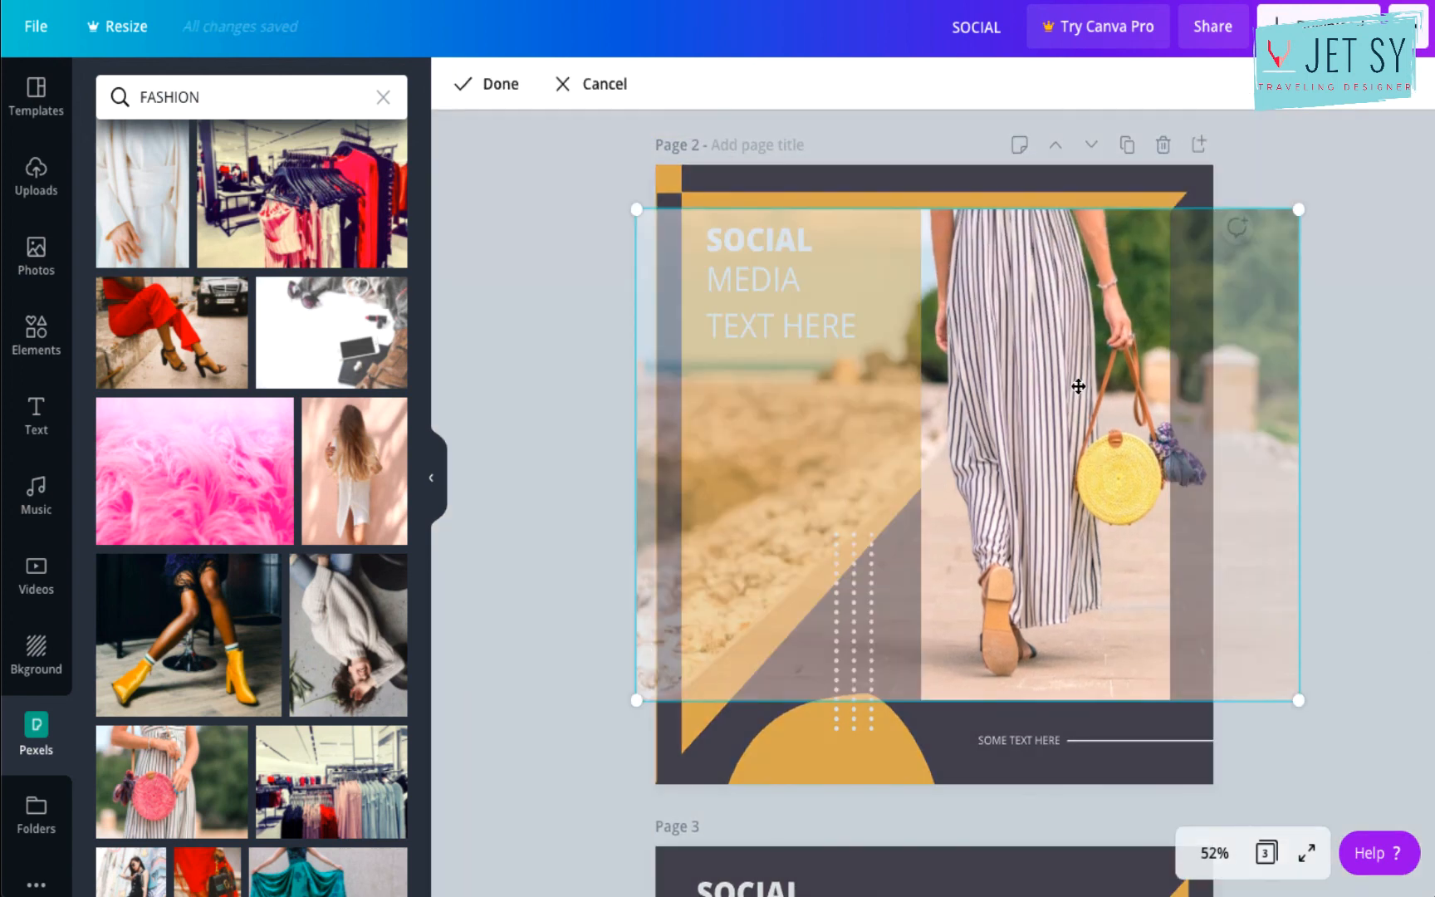
{"action": "key", "text": "Delete"}
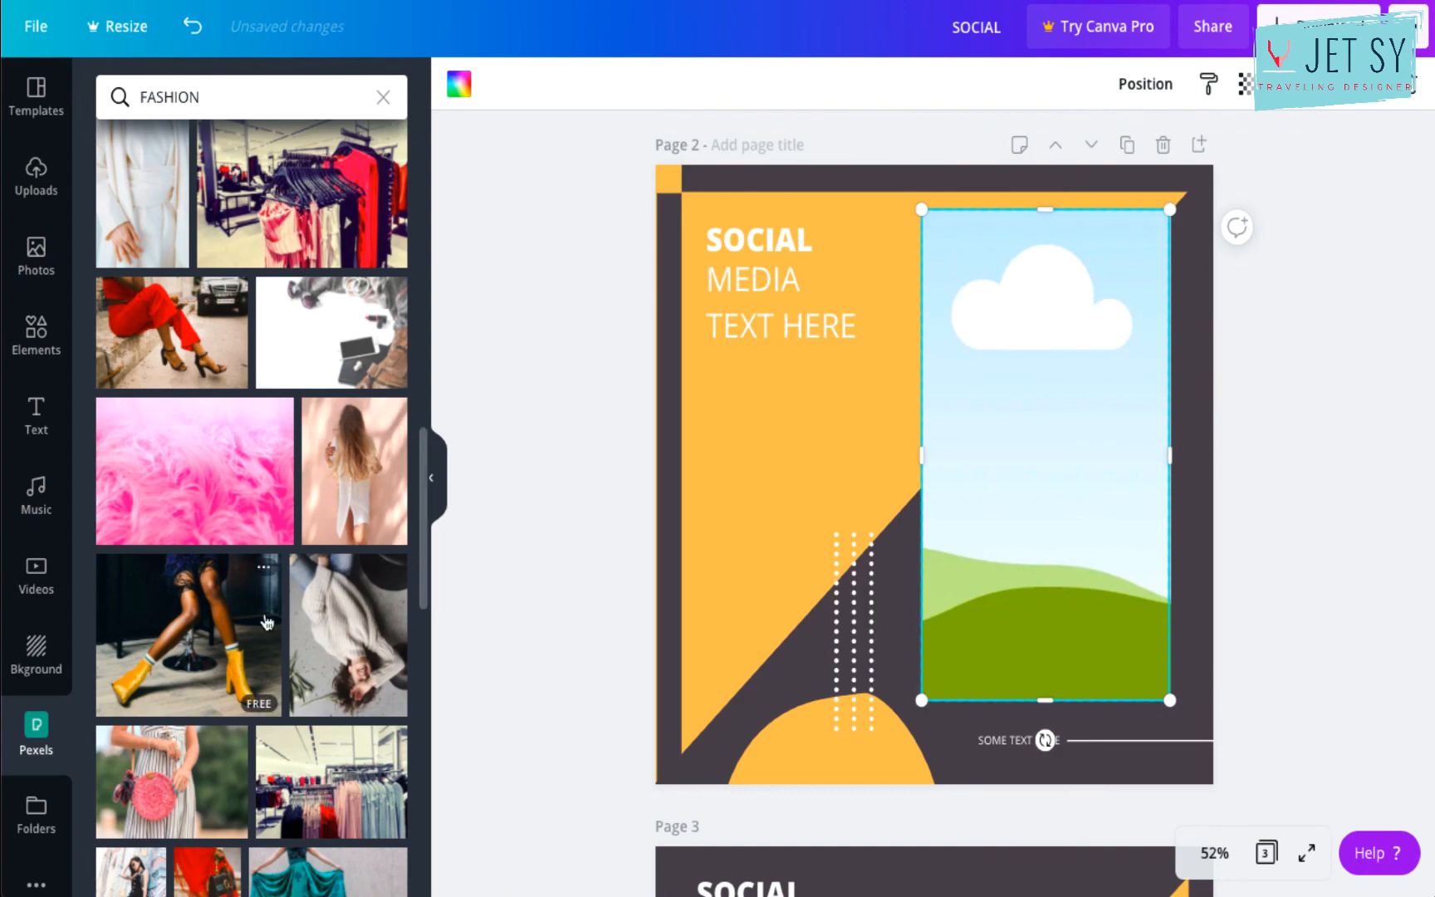
{"action": "scroll", "coordinate": [267, 623], "scroll_direction": "down", "scroll_amount": 5}
{"action": "scroll", "coordinate": [267, 622], "scroll_direction": "down", "scroll_amount": 4}
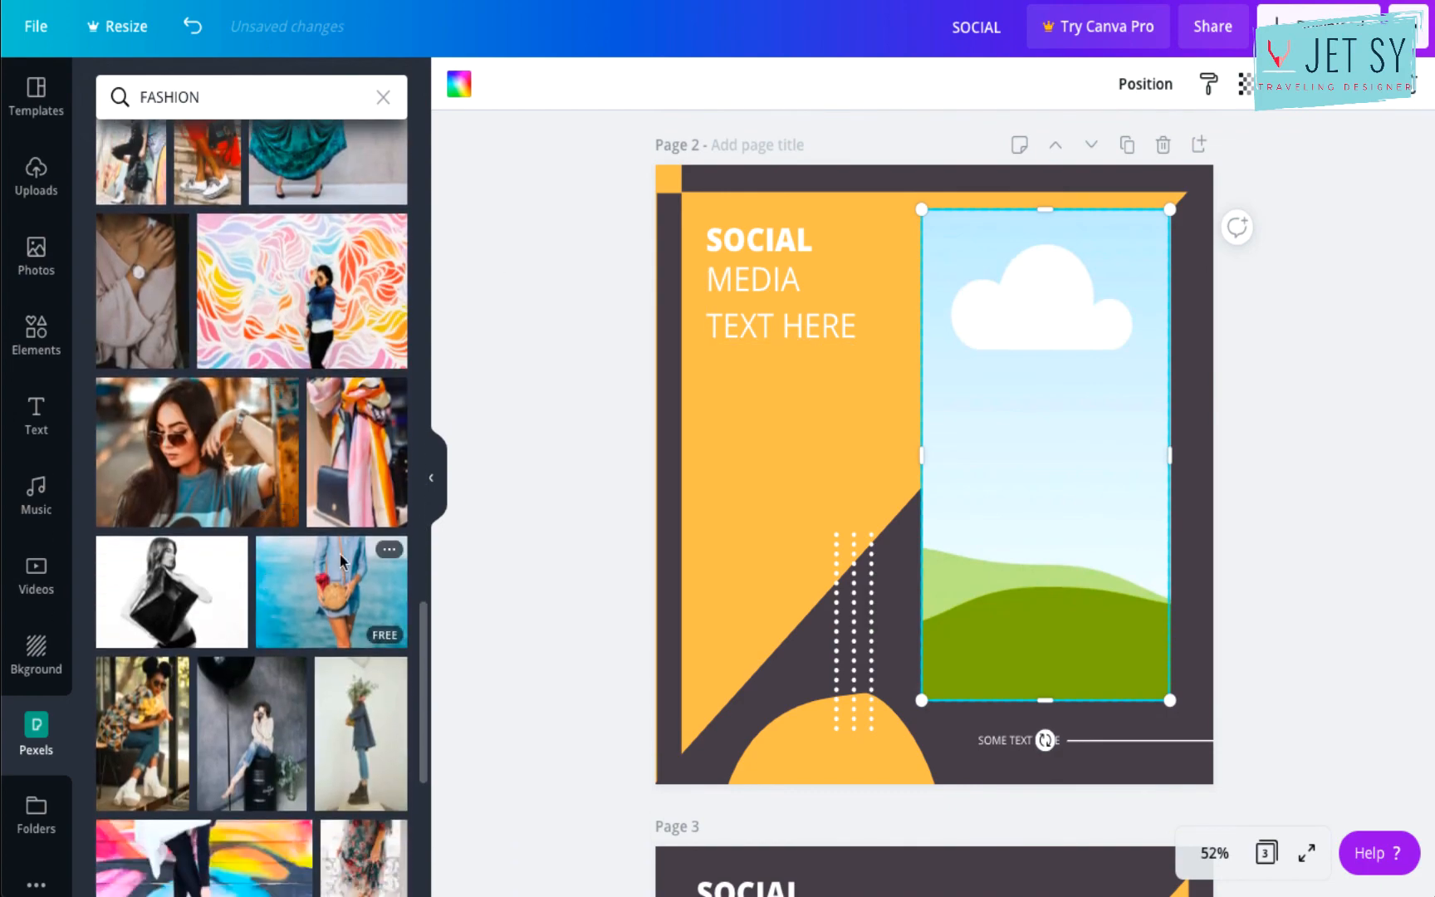
{"action": "scroll", "coordinate": [352, 553], "scroll_direction": "down", "scroll_amount": 3}
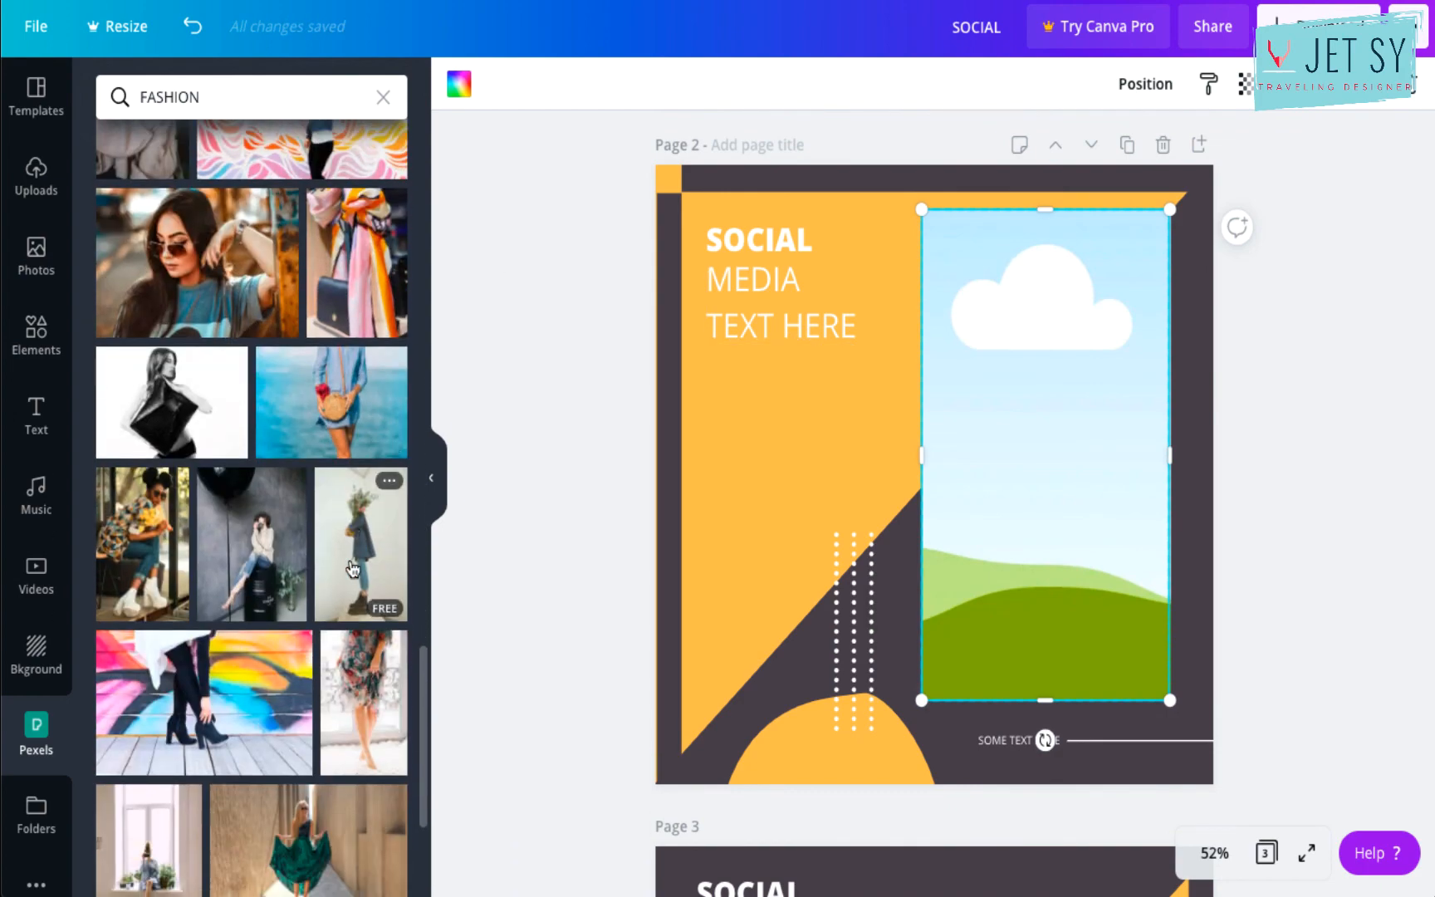
{"action": "left_click_drag", "start_coordinate": [359, 648], "coordinate": [1038, 465]}
{"action": "left_click", "coordinate": [1321, 402]}
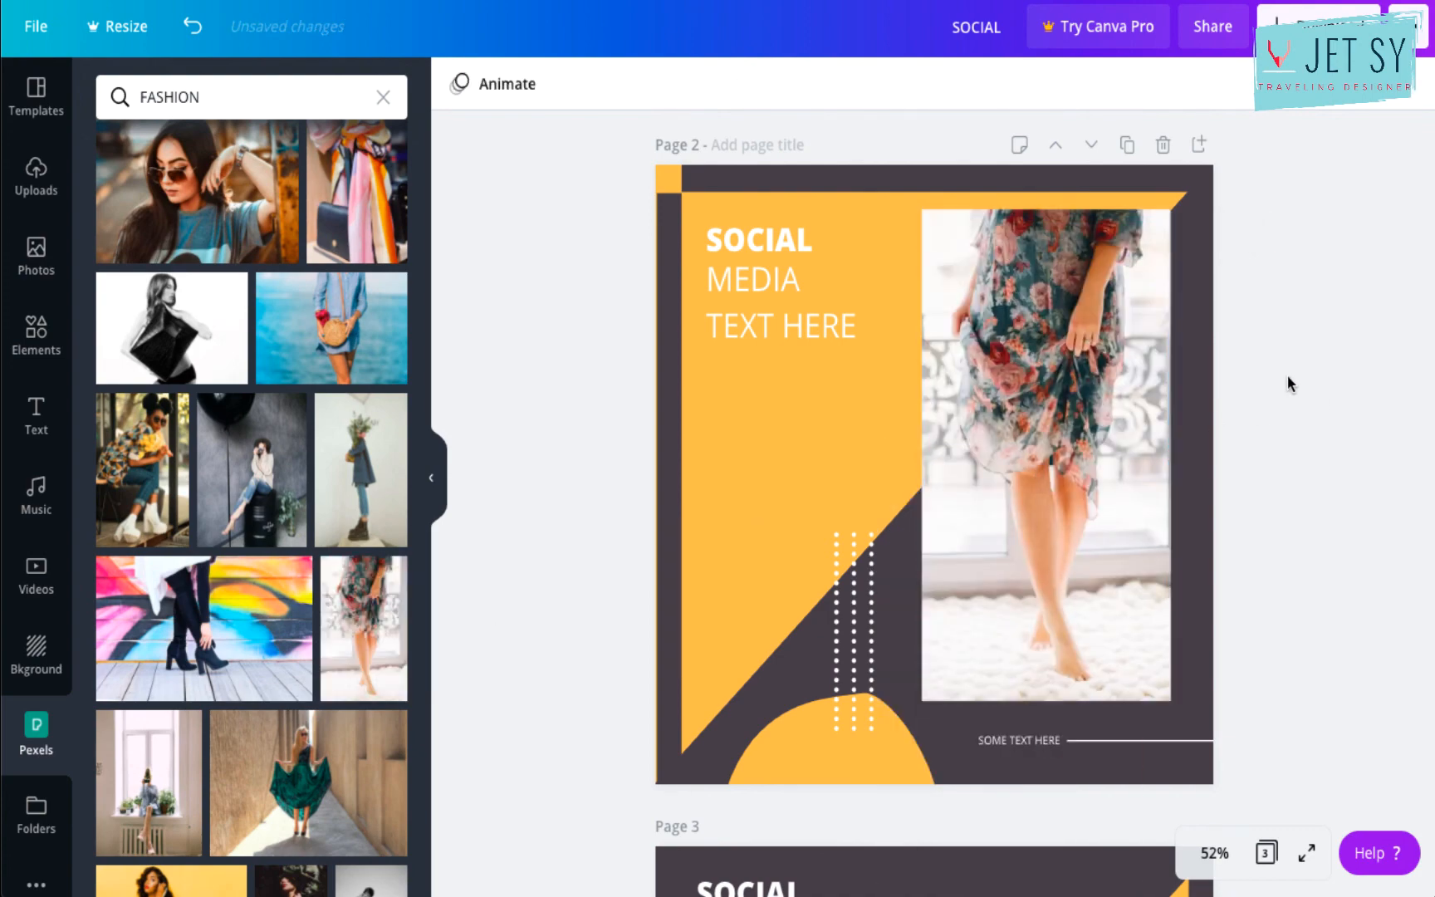
Review all three page layouts to compare how the shapes, text and photos match across the set.
{"action": "scroll", "coordinate": [1287, 377], "scroll_direction": "down", "scroll_amount": 6}
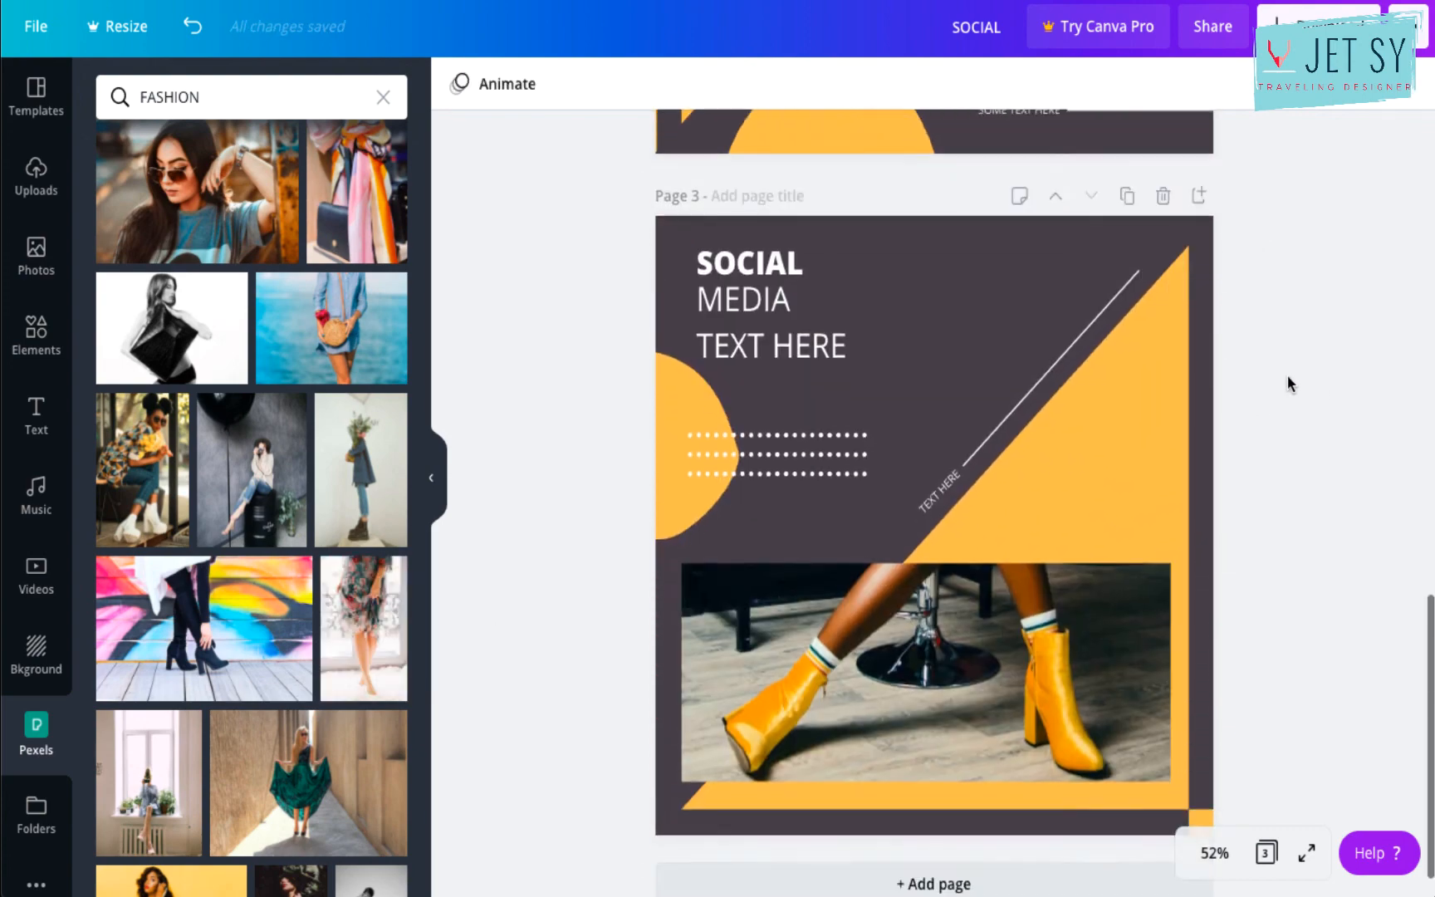
{"action": "scroll", "coordinate": [1287, 376], "scroll_direction": "down", "scroll_amount": 1}
{"action": "scroll", "coordinate": [1290, 383], "scroll_direction": "up", "scroll_amount": 12}
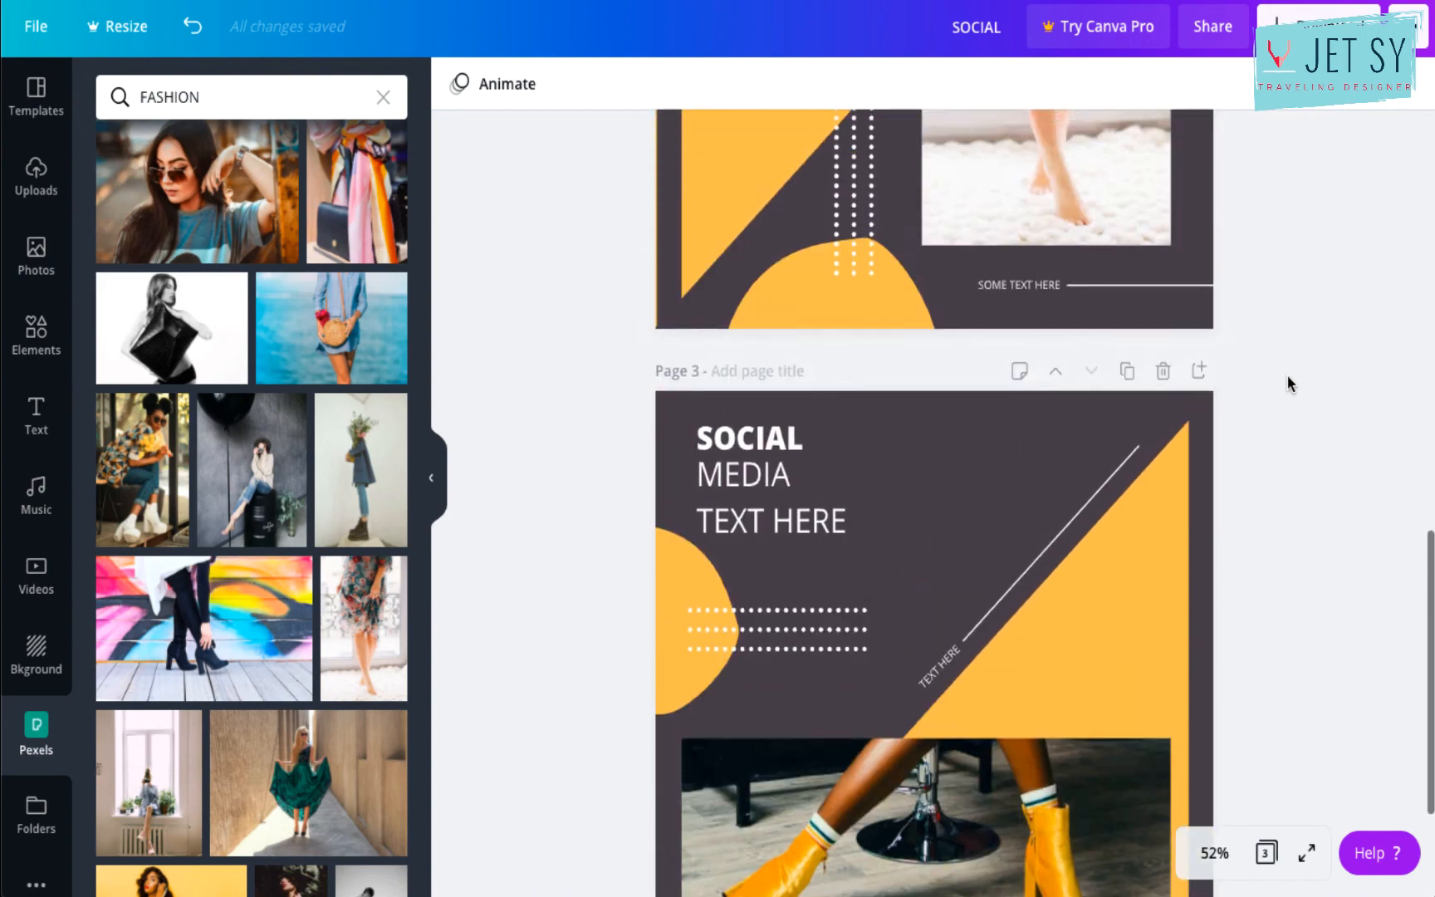
{"action": "scroll", "coordinate": [1290, 383], "scroll_direction": "up", "scroll_amount": 1}
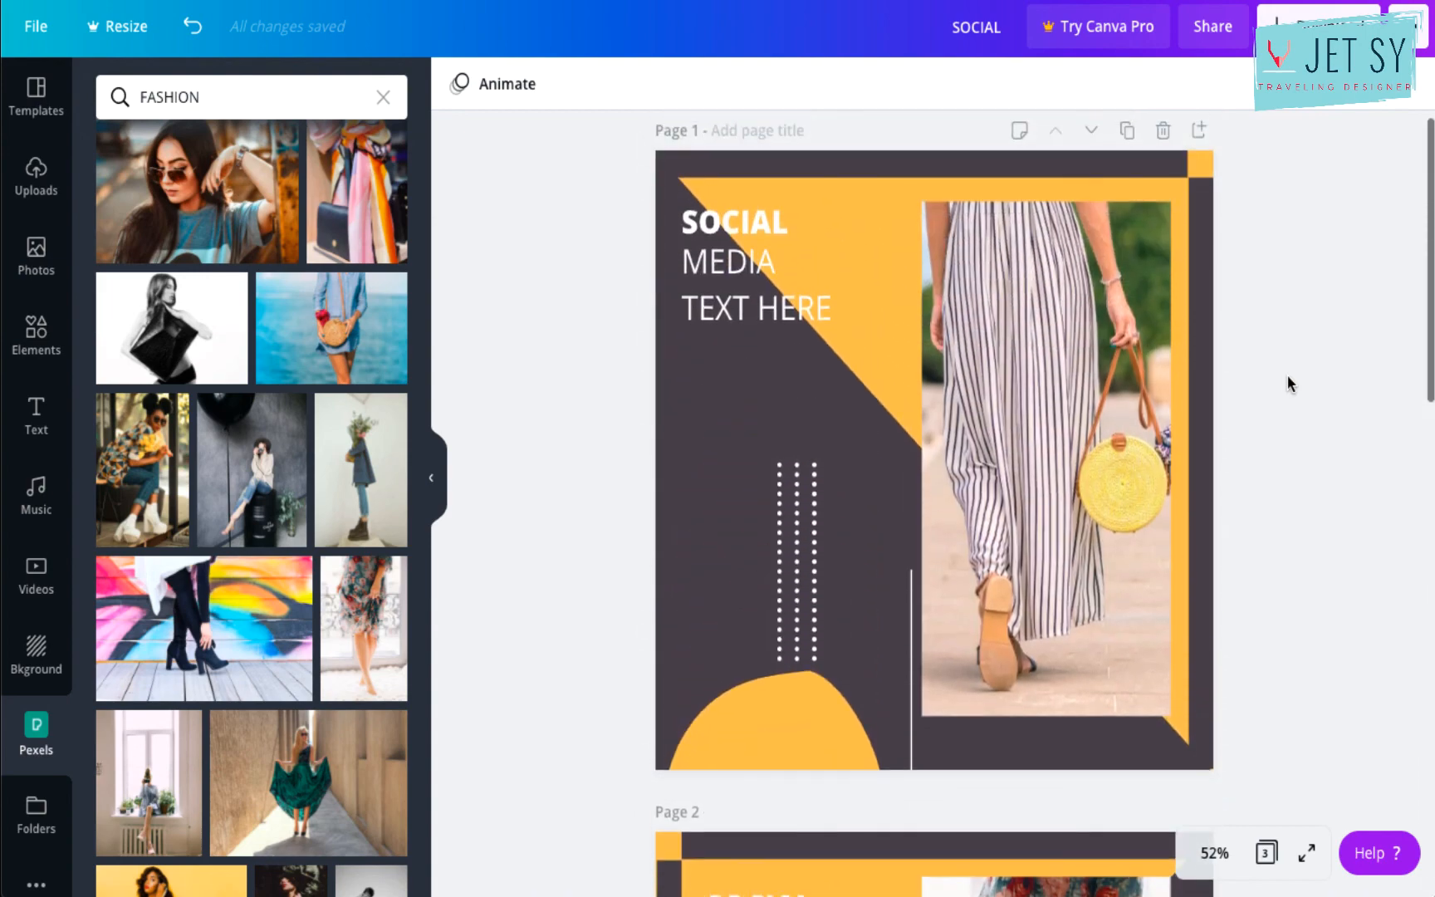
{"action": "scroll", "coordinate": [1290, 382], "scroll_direction": "down", "scroll_amount": 2}
{"action": "scroll", "coordinate": [1290, 383], "scroll_direction": "down", "scroll_amount": 6}
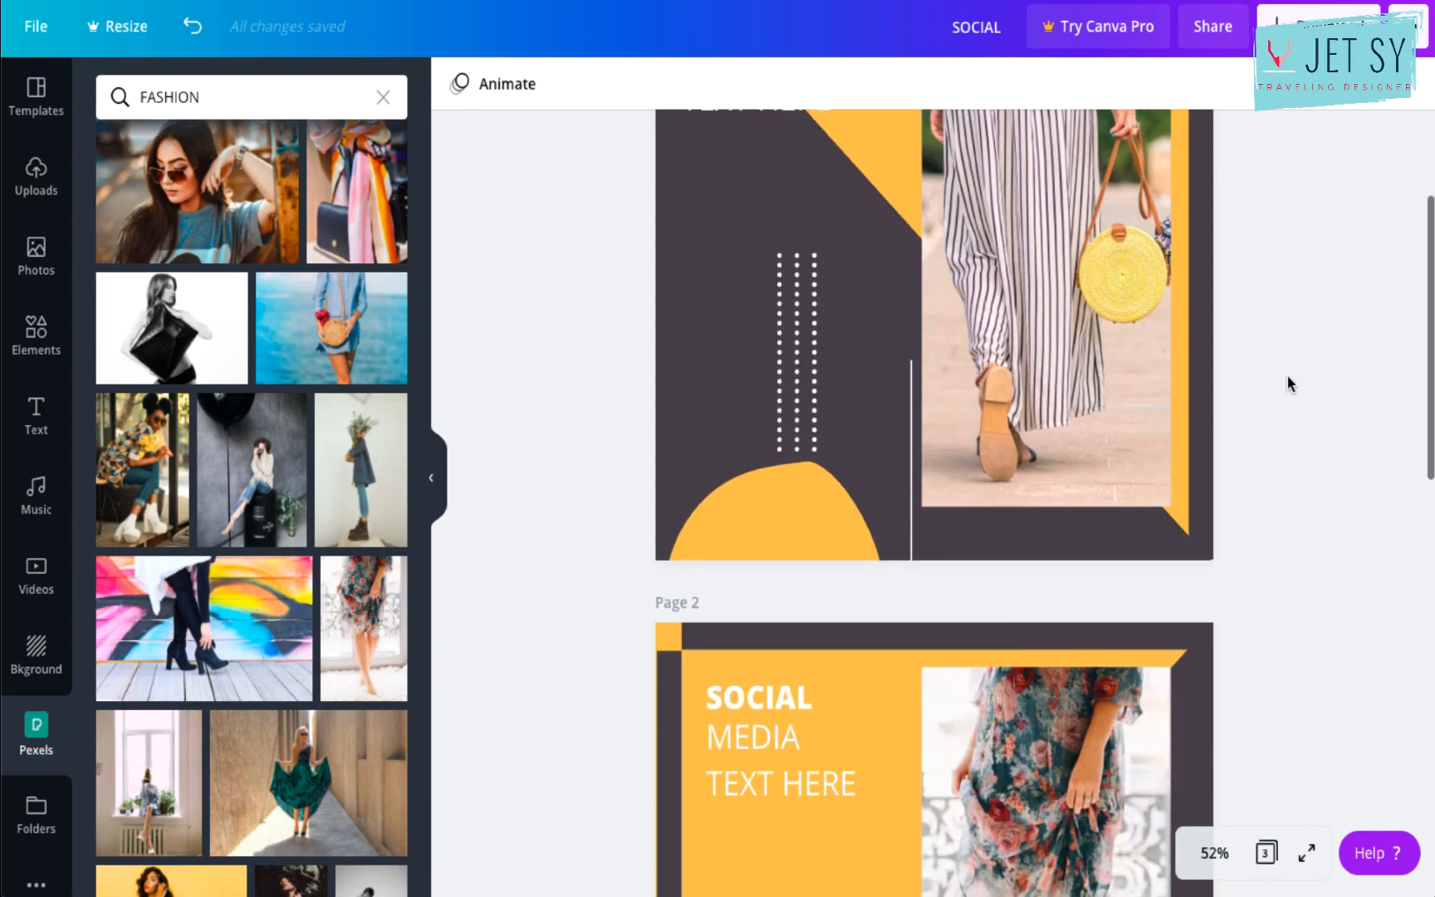
{"action": "scroll", "coordinate": [1289, 383], "scroll_direction": "up", "scroll_amount": 2}
{"action": "scroll", "coordinate": [1289, 385], "scroll_direction": "up", "scroll_amount": 5}
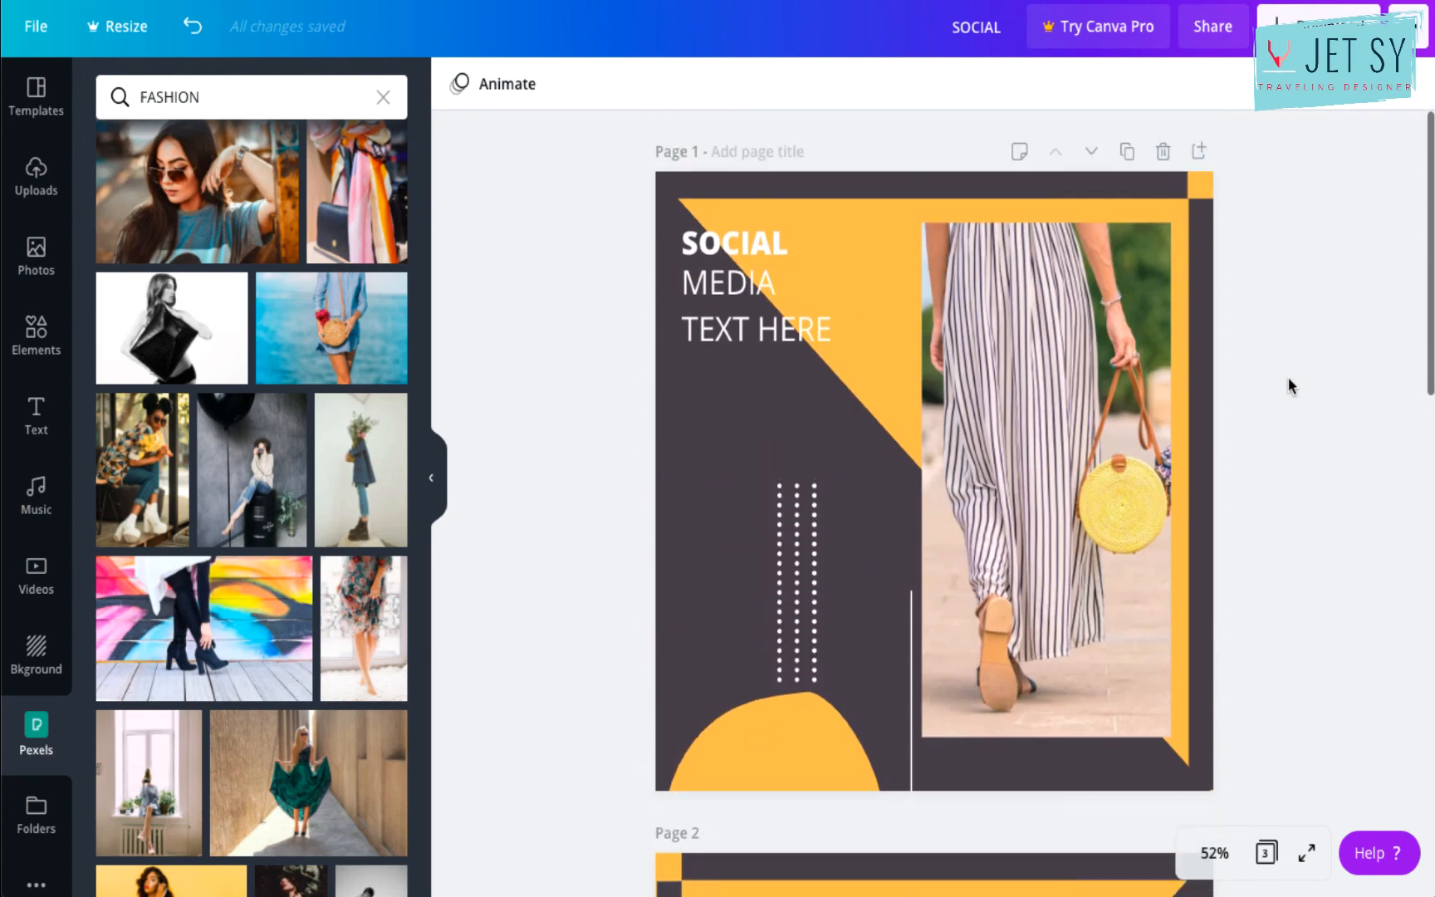
{"action": "scroll", "coordinate": [1290, 384], "scroll_direction": "down", "scroll_amount": 14}
{"action": "scroll", "coordinate": [1290, 385], "scroll_direction": "down", "scroll_amount": 4}
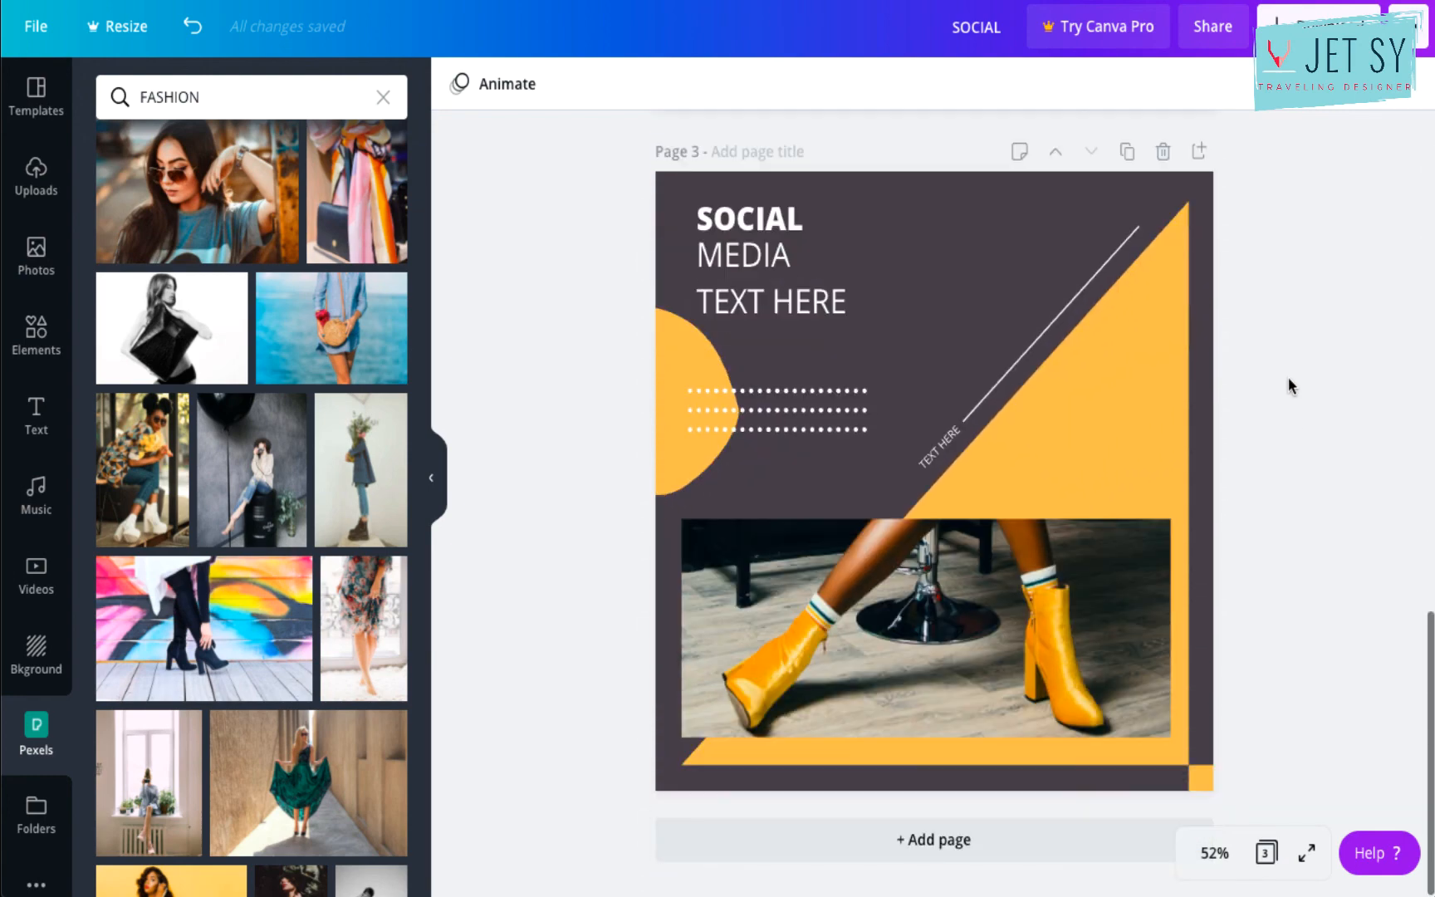
Move the orange rounded blob on page 3 slightly right so more of it shows behind the dotted lines.
{"action": "left_click", "coordinate": [674, 349]}
{"action": "left_click_drag", "start_coordinate": [678, 356], "coordinate": [700, 356]}
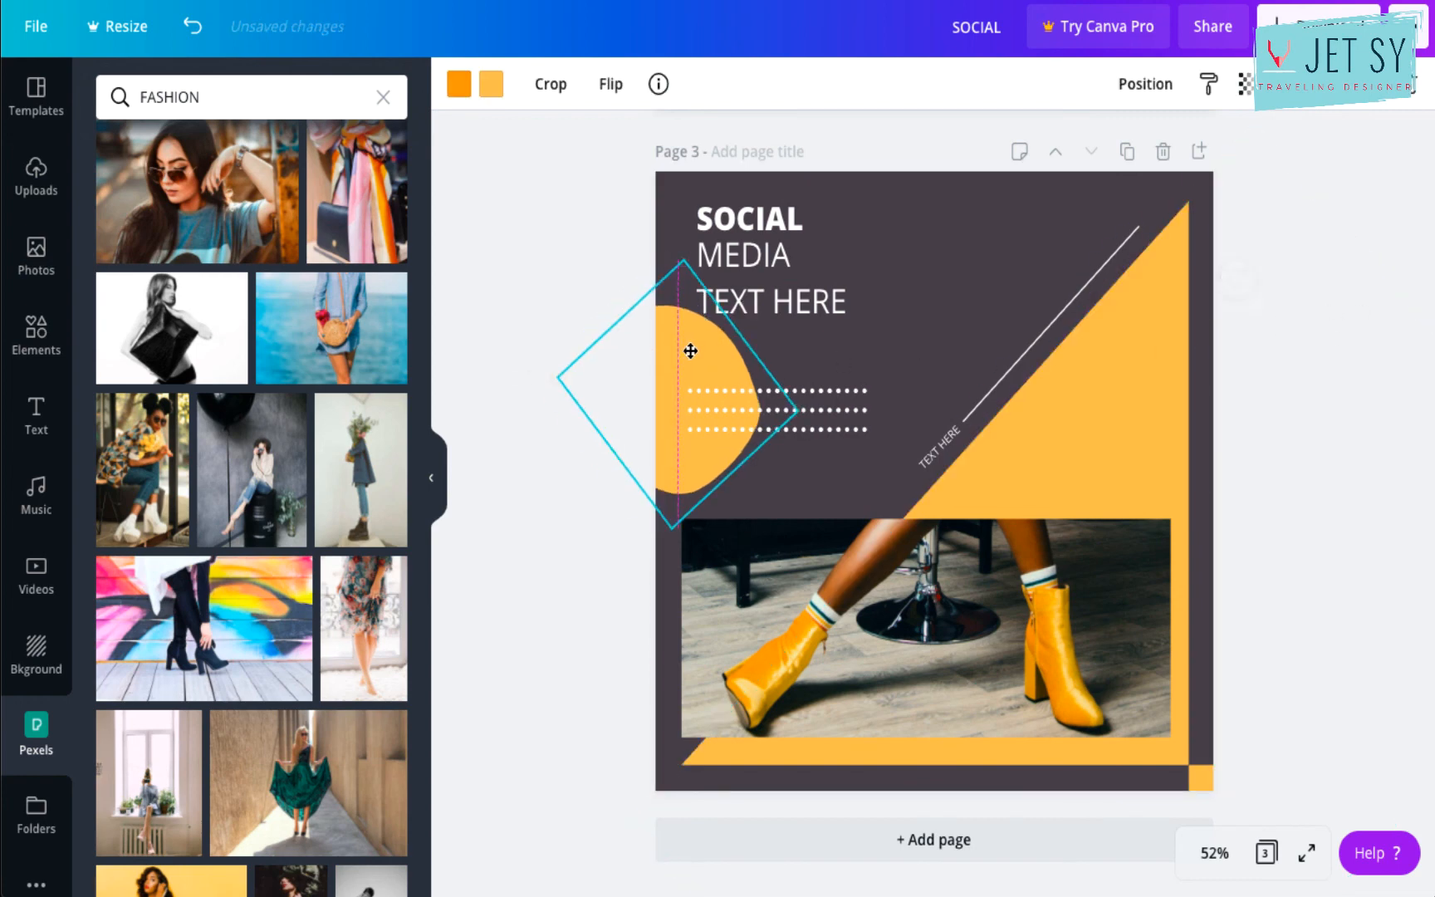
Look through the set once more from page 3 back up to page 1 to check the final designs.
{"action": "scroll", "coordinate": [1322, 237], "scroll_direction": "up", "scroll_amount": 7}
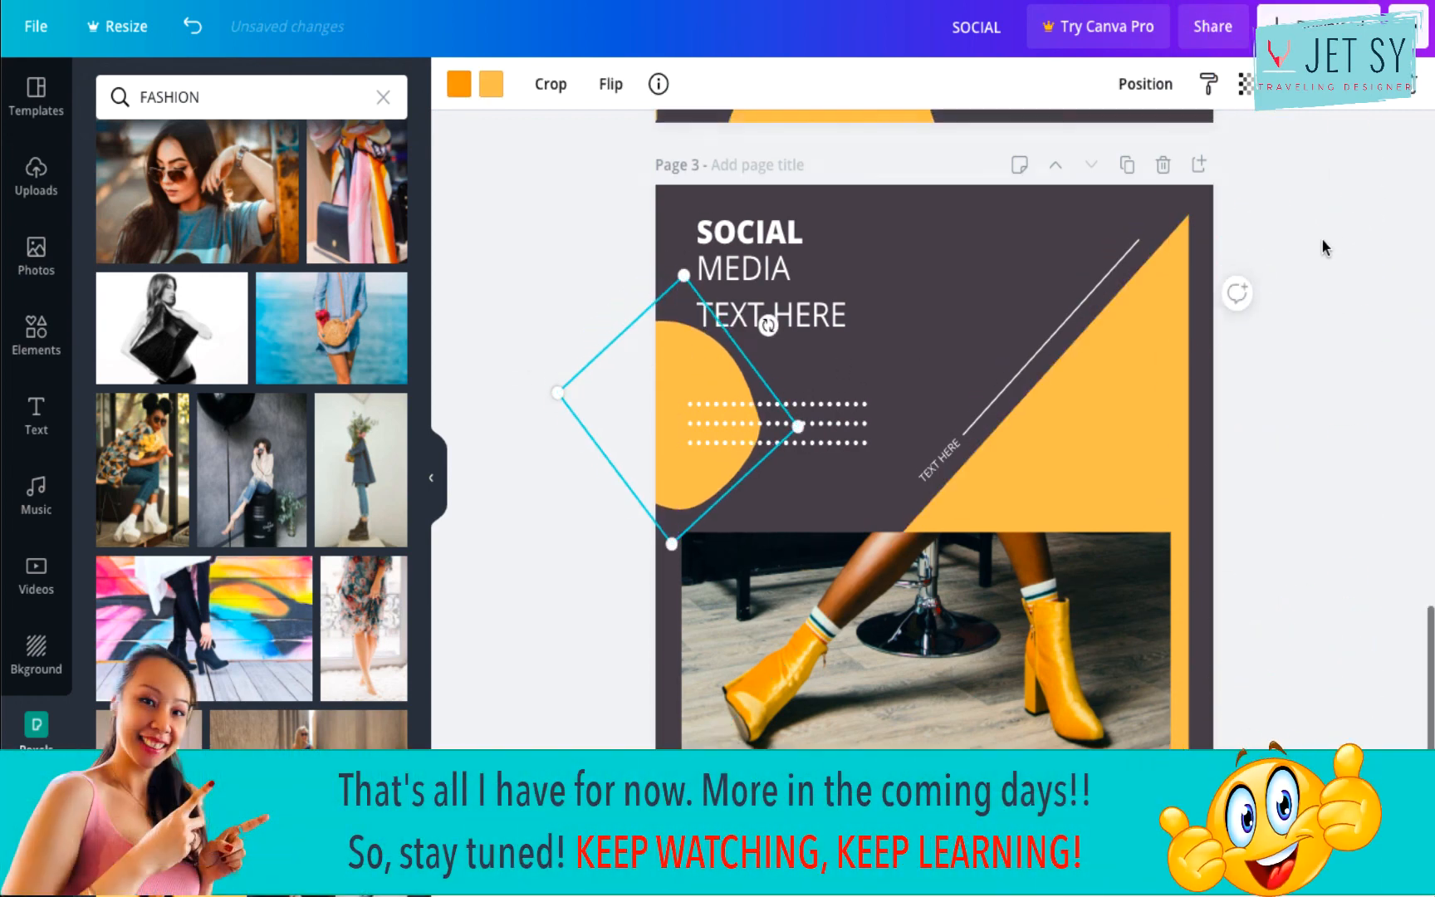
{"action": "scroll", "coordinate": [1322, 237], "scroll_direction": "down", "scroll_amount": 3}
{"action": "scroll", "coordinate": [1322, 238], "scroll_direction": "up", "scroll_amount": 9}
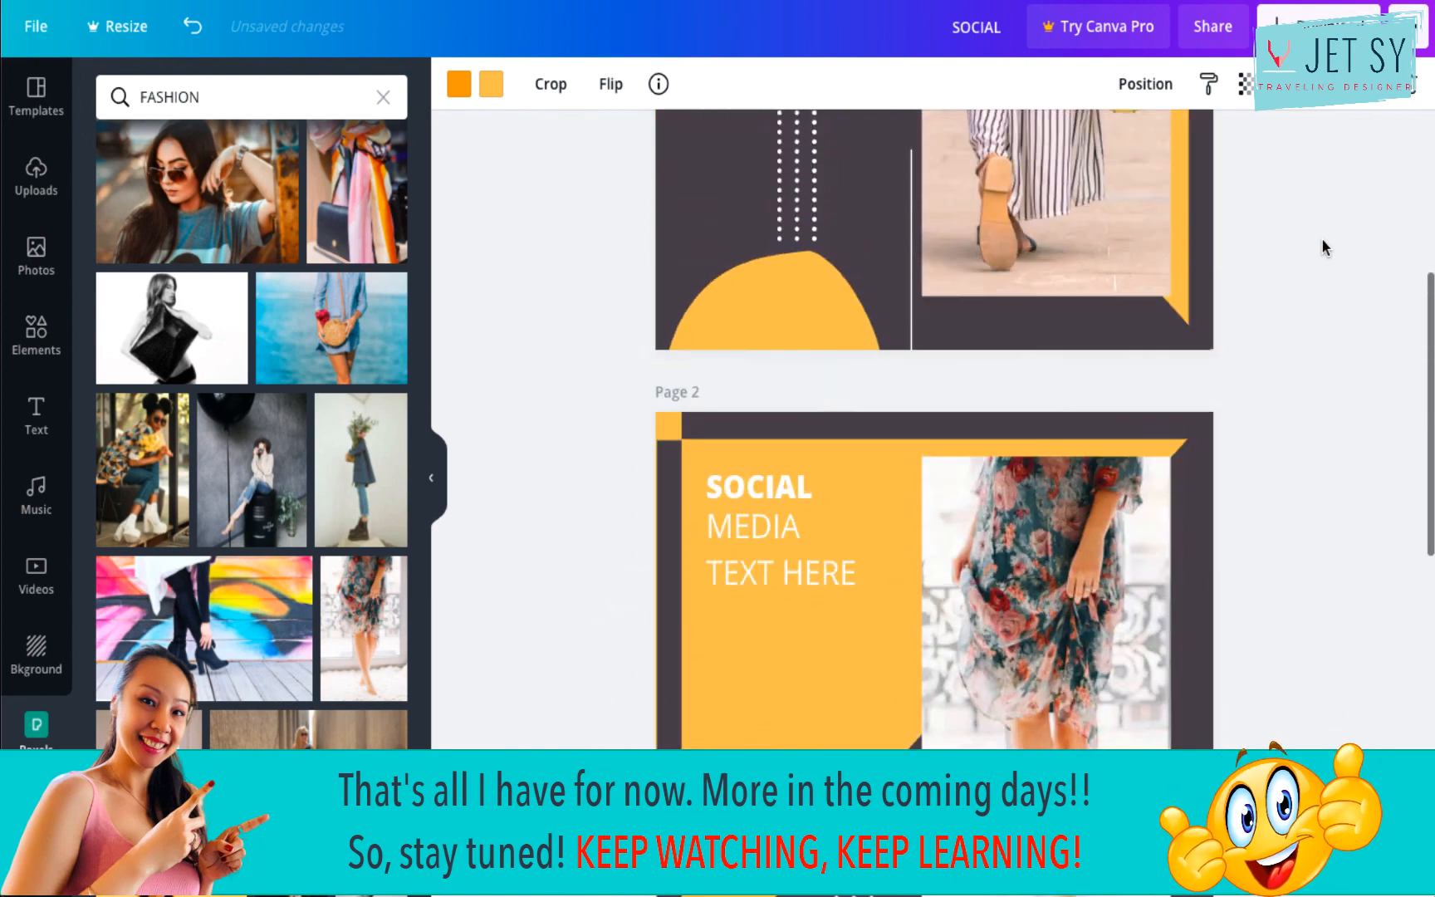
{"action": "scroll", "coordinate": [1322, 238], "scroll_direction": "down", "scroll_amount": 12}
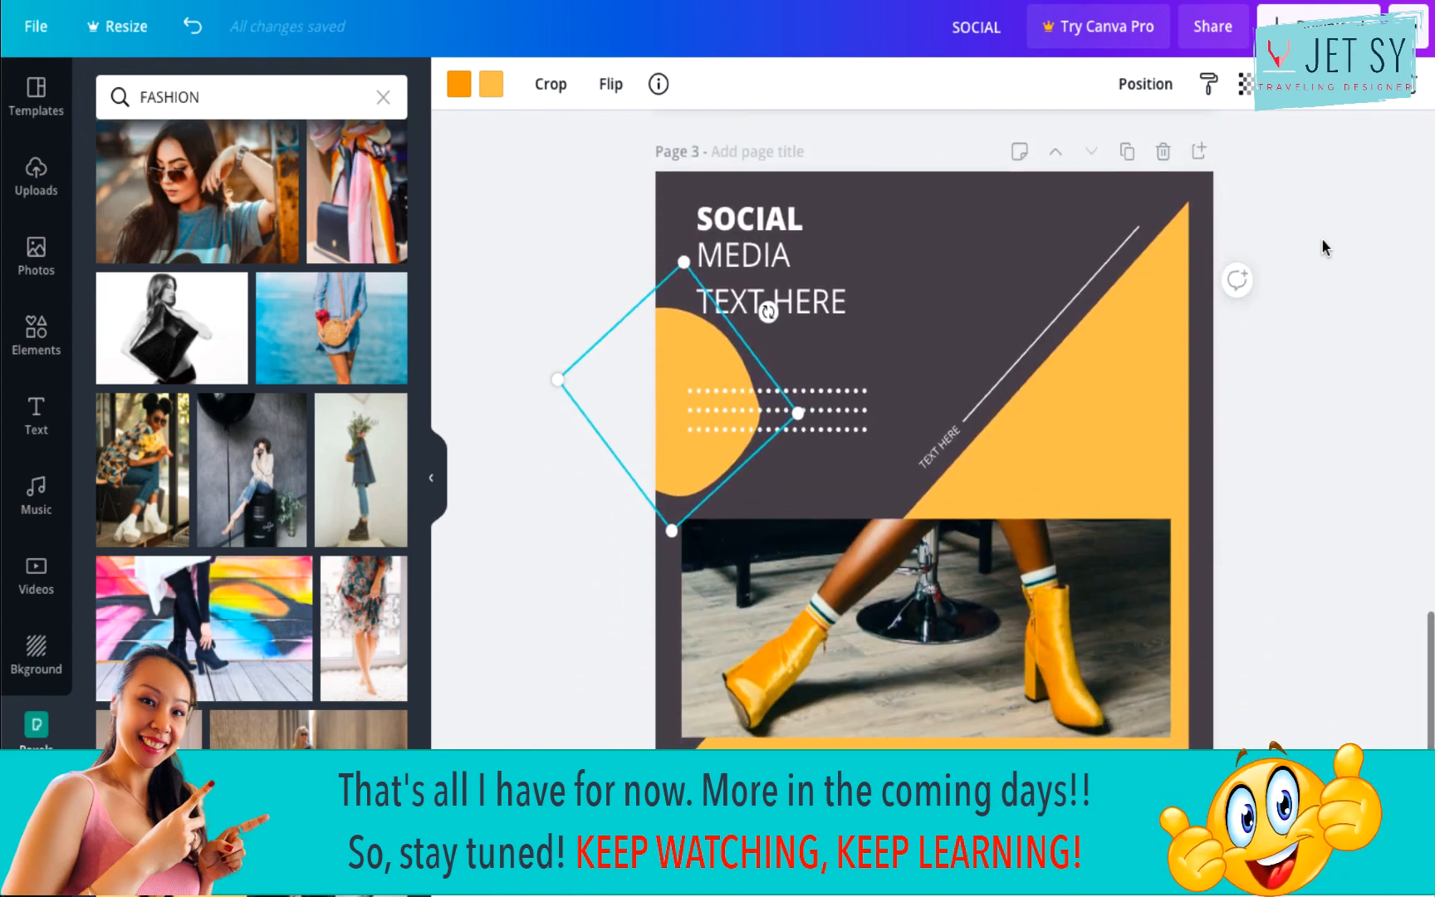
{"action": "scroll", "coordinate": [1322, 238], "scroll_direction": "up", "scroll_amount": 5}
{"action": "scroll", "coordinate": [1322, 238], "scroll_direction": "up", "scroll_amount": 20}
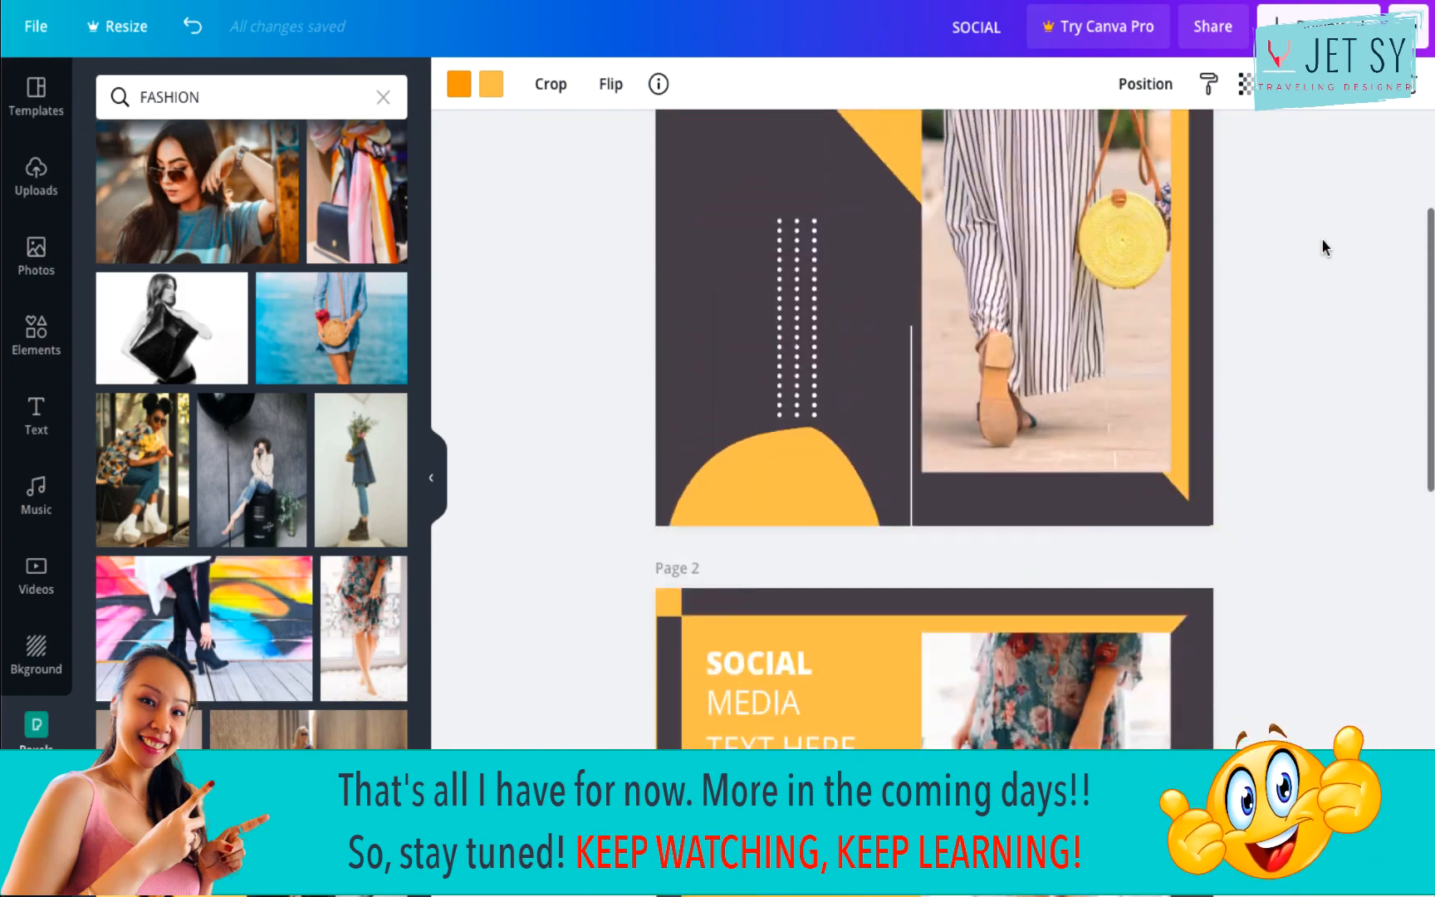